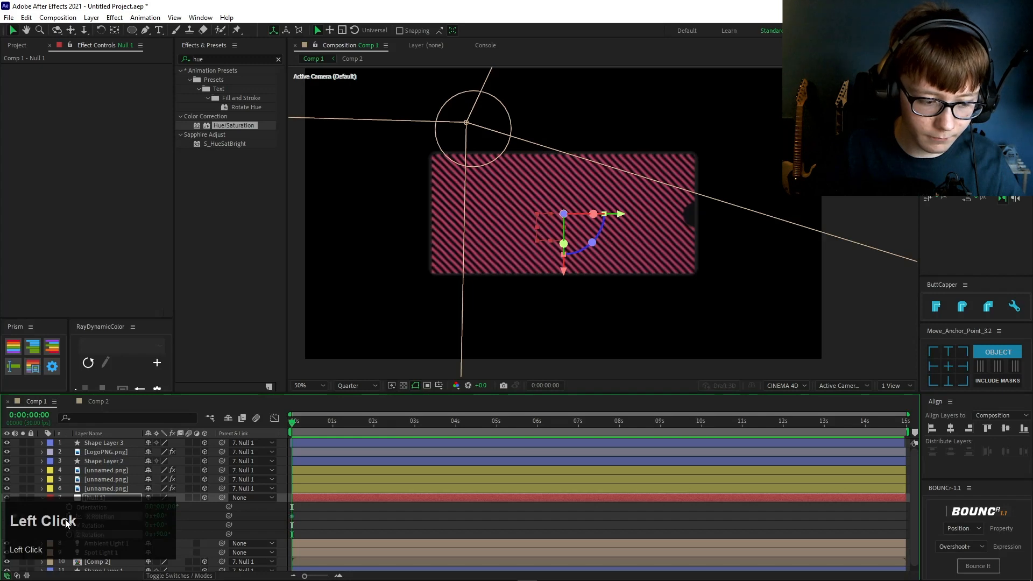
# Step: Keyframe Null 1's X and Z rotation at 2 seconds so the phone flips upright, and apply Easy Ease to the rotation keyframes
pyautogui.press('space')
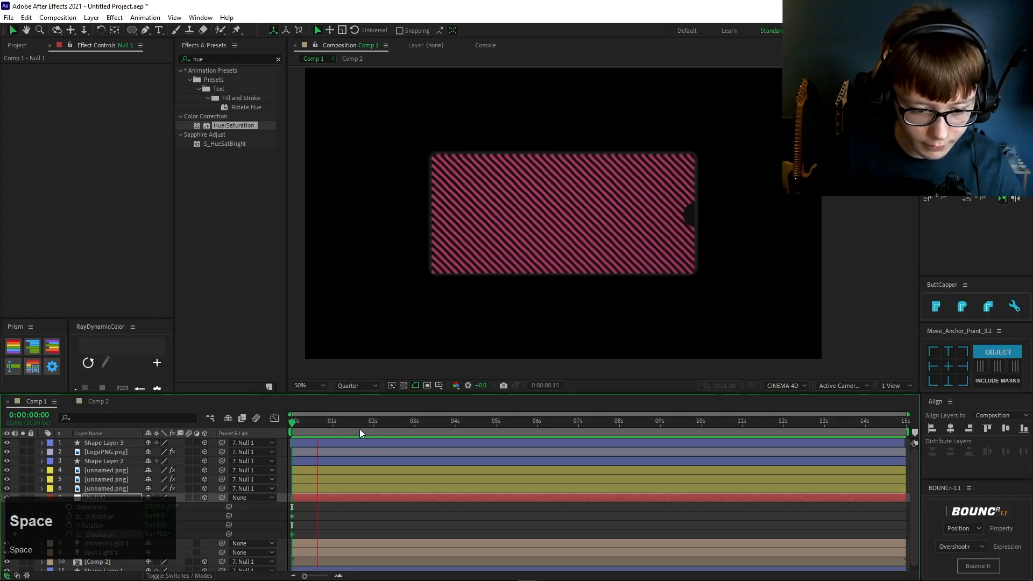
pyautogui.moveTo(361, 434); pyautogui.dragTo(376, 431)
pyautogui.moveTo(159, 518); pyautogui.dragTo(314, 491)
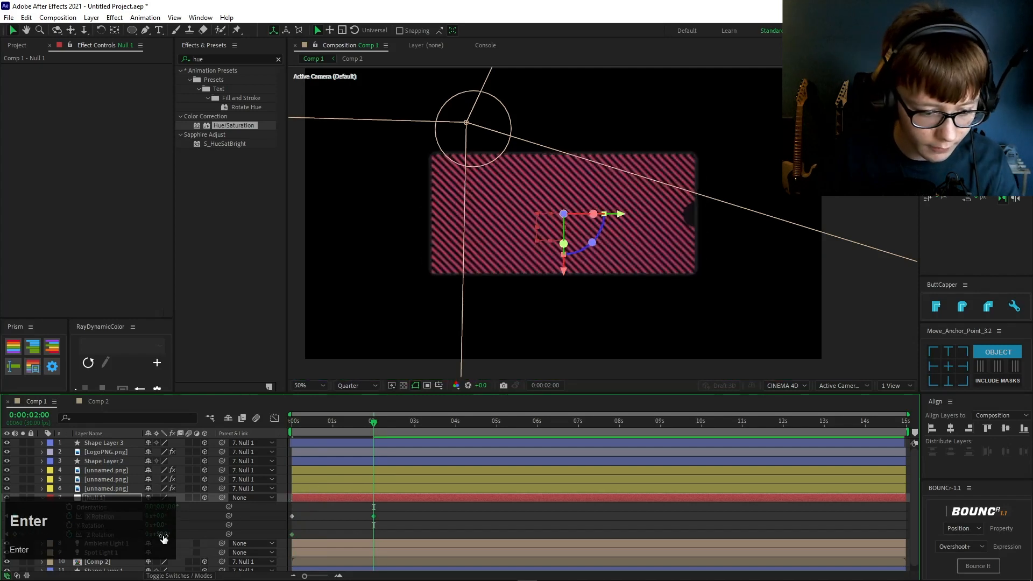
pyautogui.moveTo(383, 513); pyautogui.dragTo(278, 553)
pyautogui.press('F9')
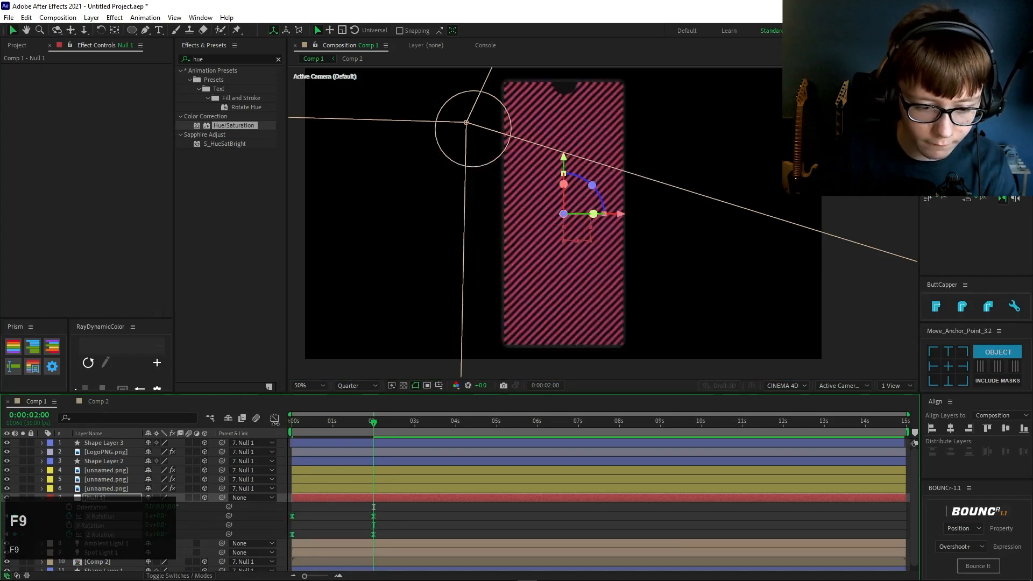
# Step: In the Graph Editor, reshape Null 1's rotation speed curves into a sharp peak at about 0.75 seconds
pyautogui.hotkey('shift', 'F3')
pyautogui.click(338, 536)
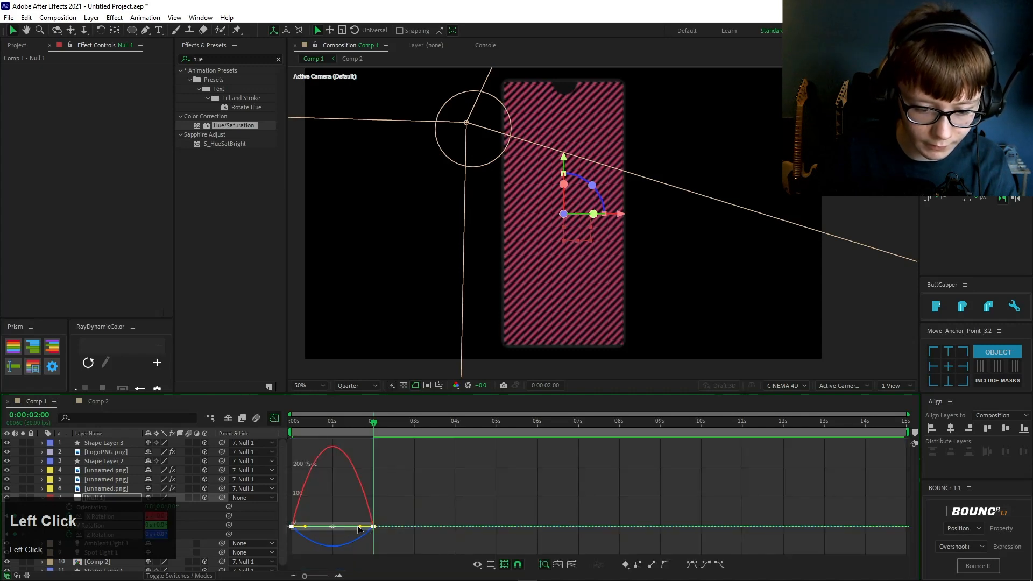
pyautogui.moveTo(358, 529); pyautogui.dragTo(314, 463)
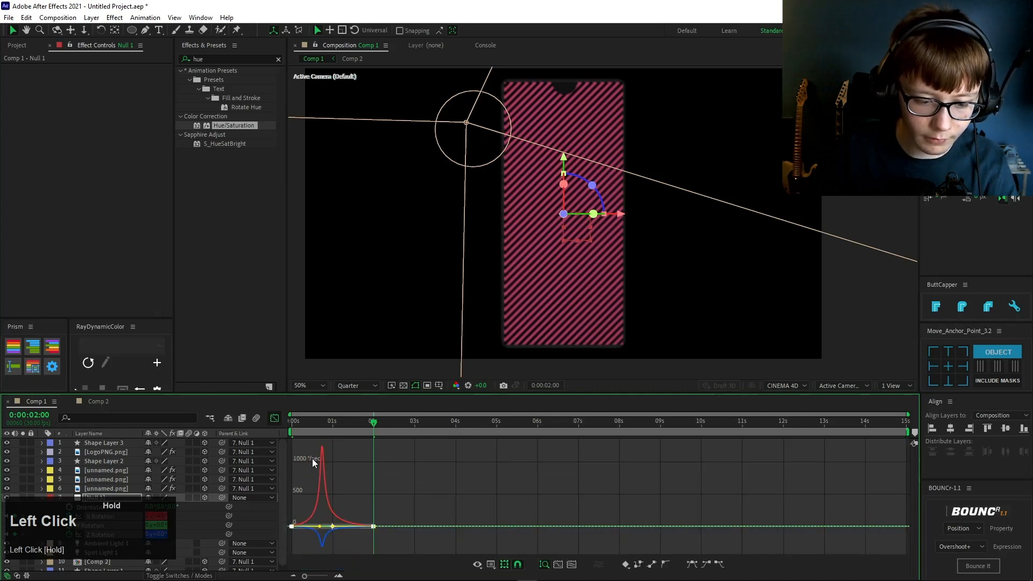
# Step: Preview the phone's flip several times from the start and around frame 20 to judge its timing
pyautogui.press('space')
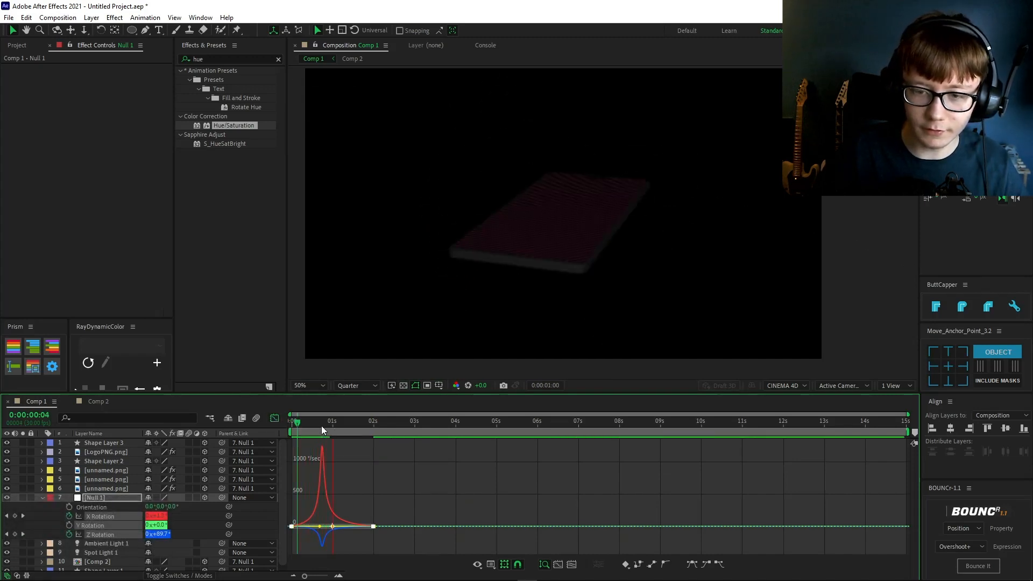
pyautogui.press('space')
pyautogui.press('space')
pyautogui.click(295, 425)
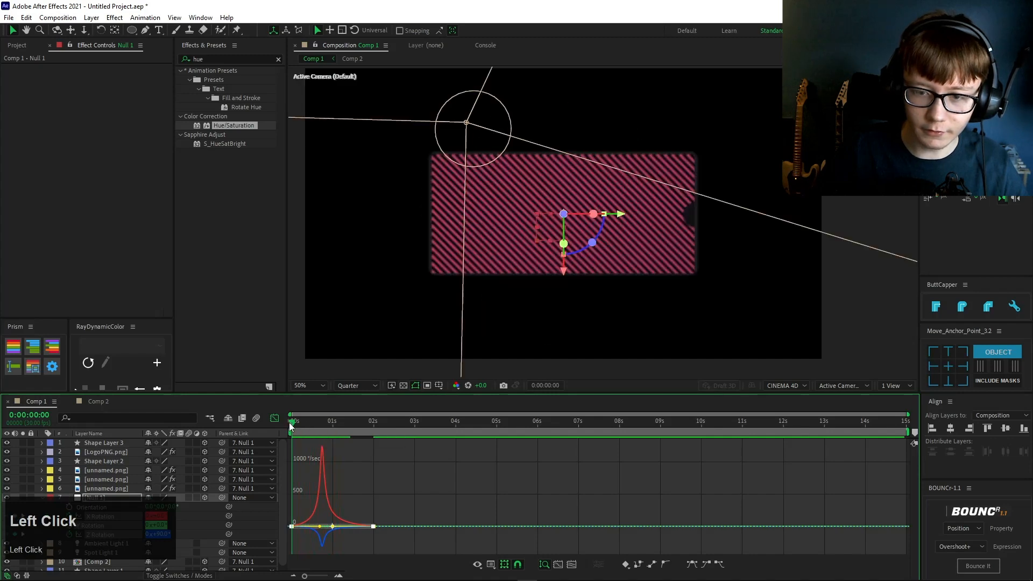
pyautogui.press('space')
pyautogui.press('space')
pyautogui.click(319, 424)
pyautogui.press('space')
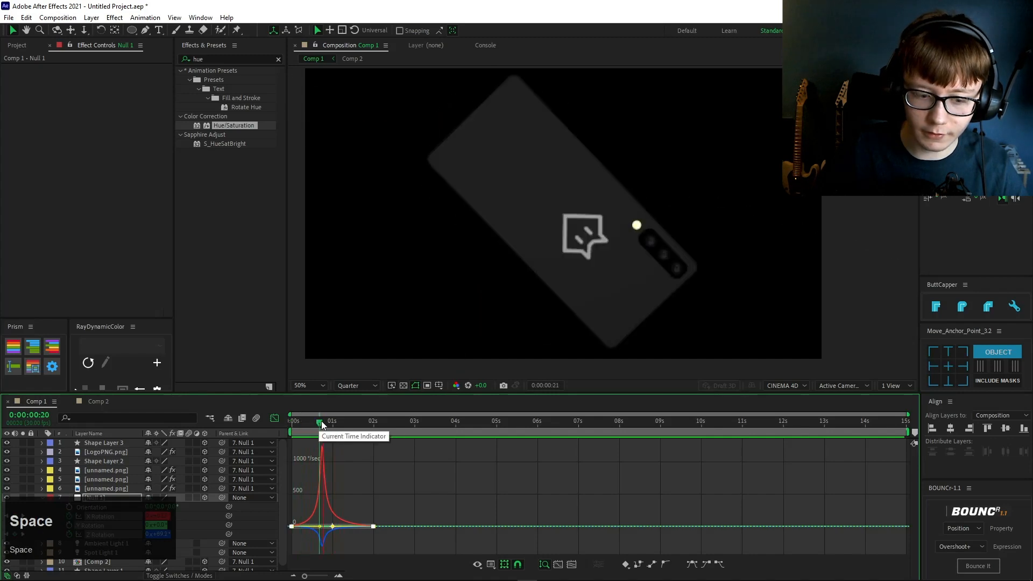
# Step: Soften Null 1's rotation speed curves into a broader peak just before 1 second, preview the motion and return to the layer bars
pyautogui.click(319, 424)
pyautogui.click(323, 520)
pyautogui.moveTo(319, 530); pyautogui.dragTo(348, 530)
pyautogui.press('space')
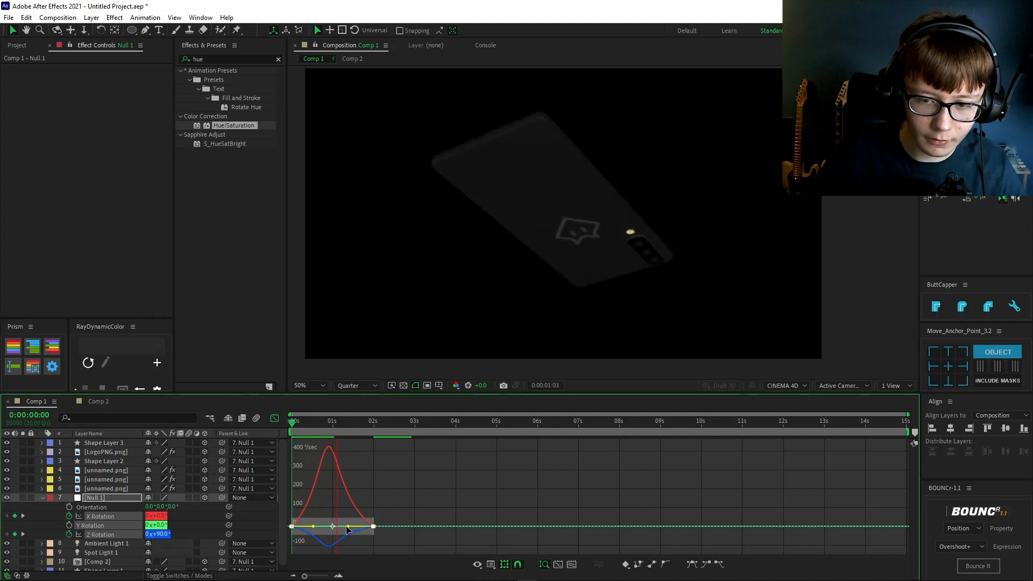
pyautogui.click(275, 418)
# Step: With the playhead at 2 seconds, set Null 1's Y Rotation to 27° and preview the tilted phone from the start
pyautogui.click(413, 488)
pyautogui.keyDown('shift'); pyautogui.click(373, 421); pyautogui.keyUp('shift')
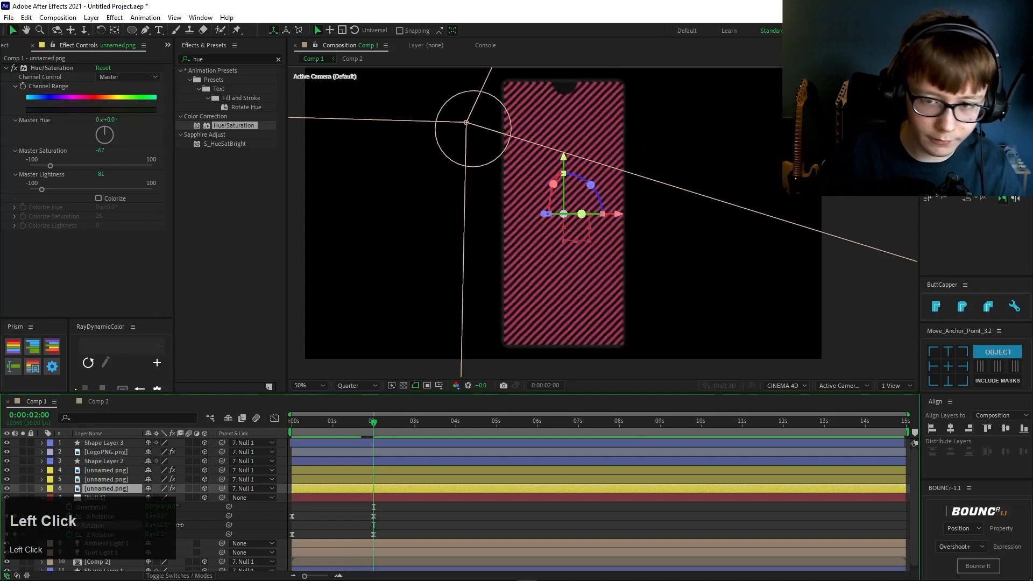
pyautogui.moveTo(180, 525); pyautogui.dragTo(134, 517)
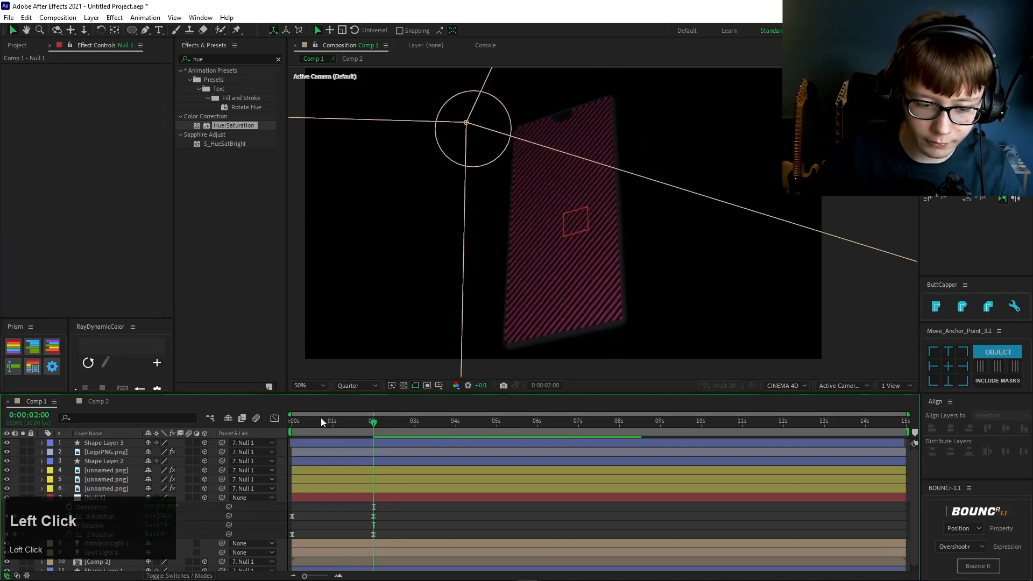
pyautogui.press('space')
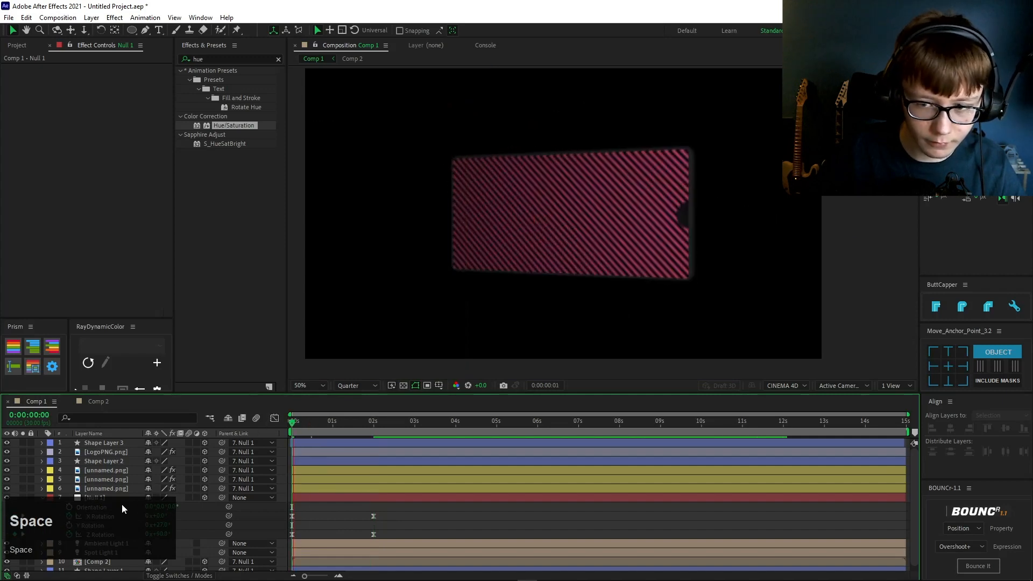
# Step: Set Null 1's X Rotation to 34° on the first keyframe at 0 seconds and preview the flip
pyautogui.click(163, 524)
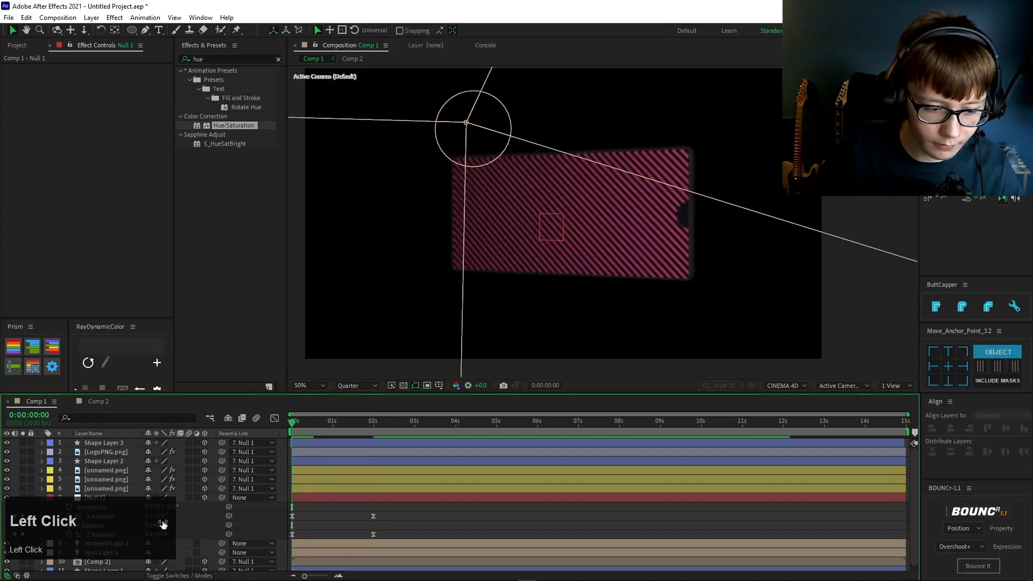
pyautogui.press('space')
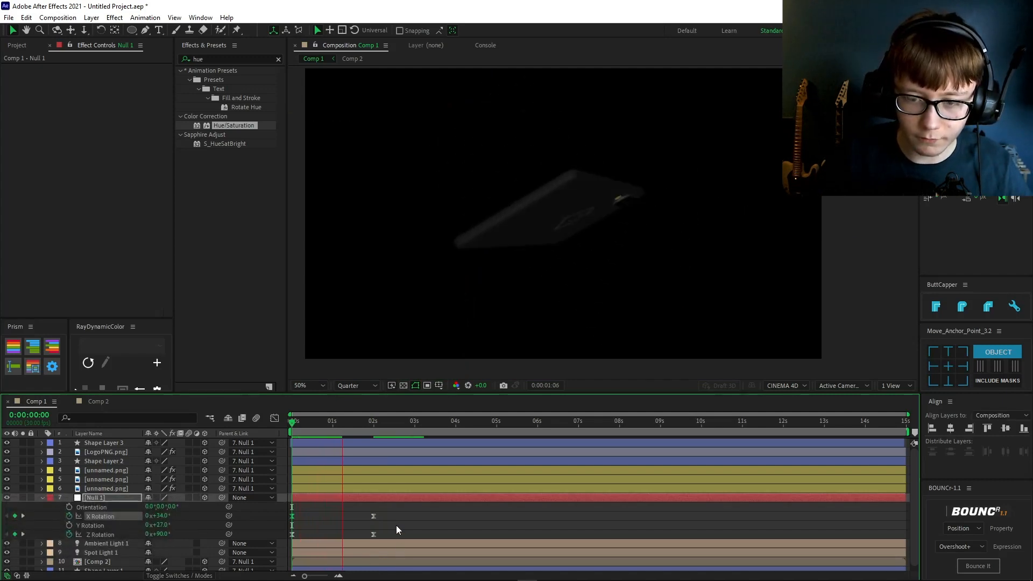
pyautogui.press('space')
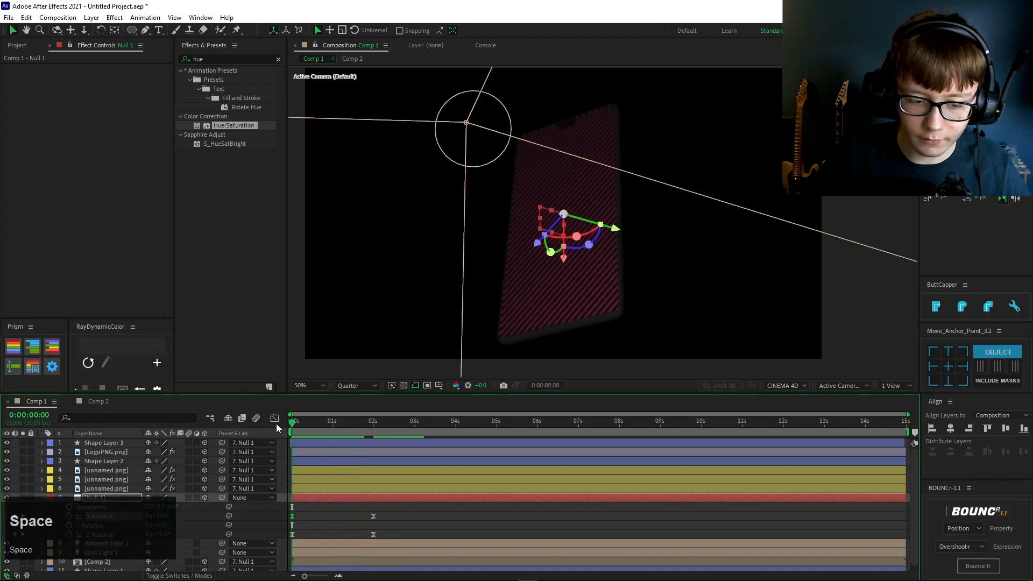
# Step: Replay the first two seconds from several starting frames to examine the phone's back and camera area during the flip
pyautogui.press('space')
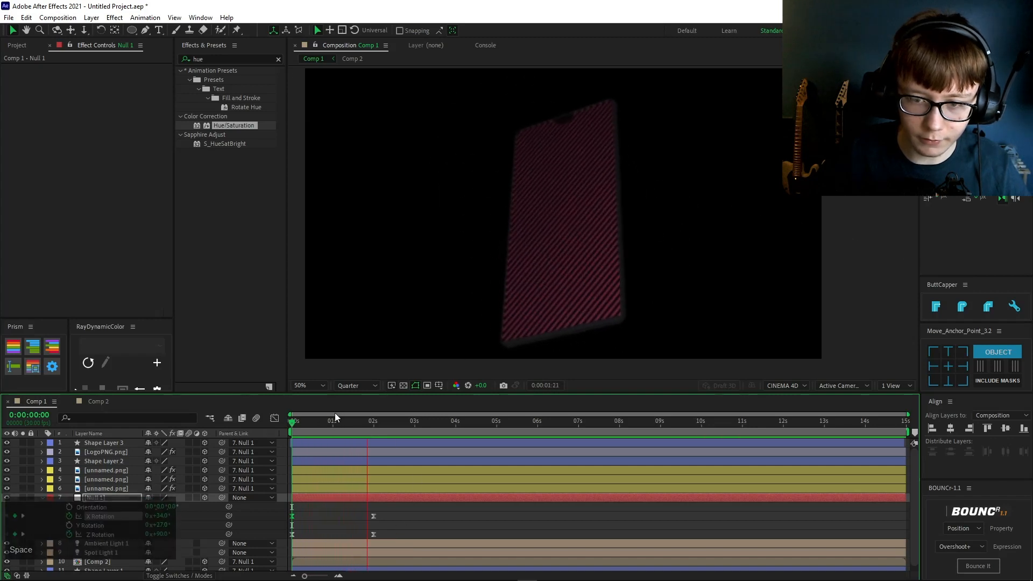
pyautogui.click(303, 420)
pyautogui.press('space')
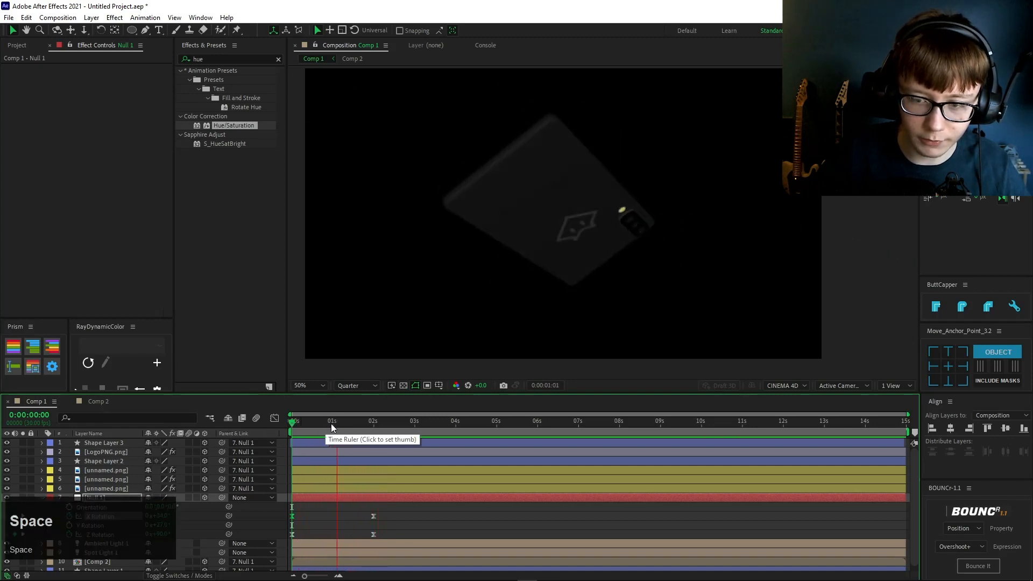
pyautogui.click(316, 429)
pyautogui.press('space')
pyautogui.moveTo(316, 429); pyautogui.dragTo(329, 441)
pyautogui.press('space')
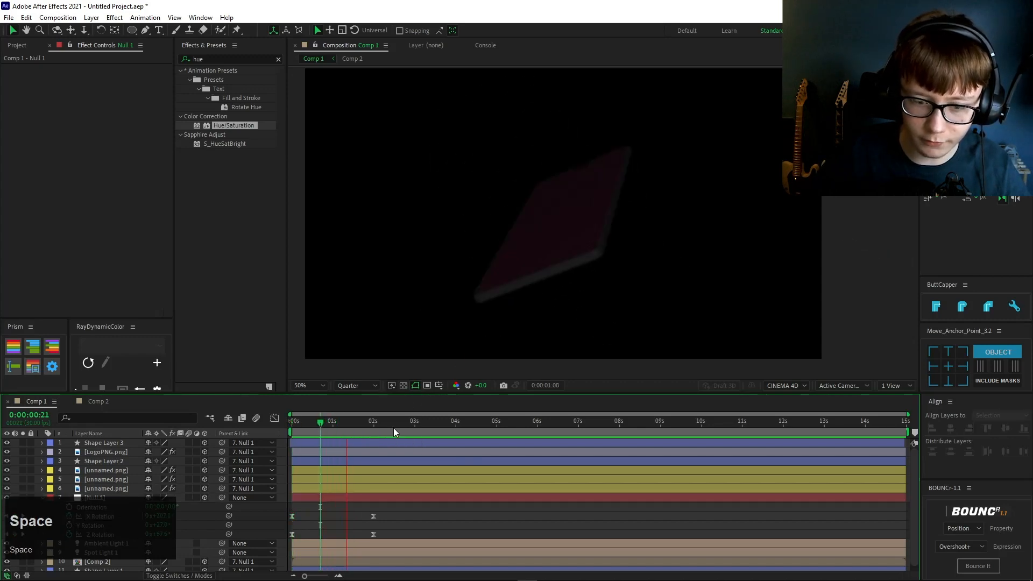
pyautogui.click(327, 432)
pyautogui.click(328, 422)
pyautogui.press('space')
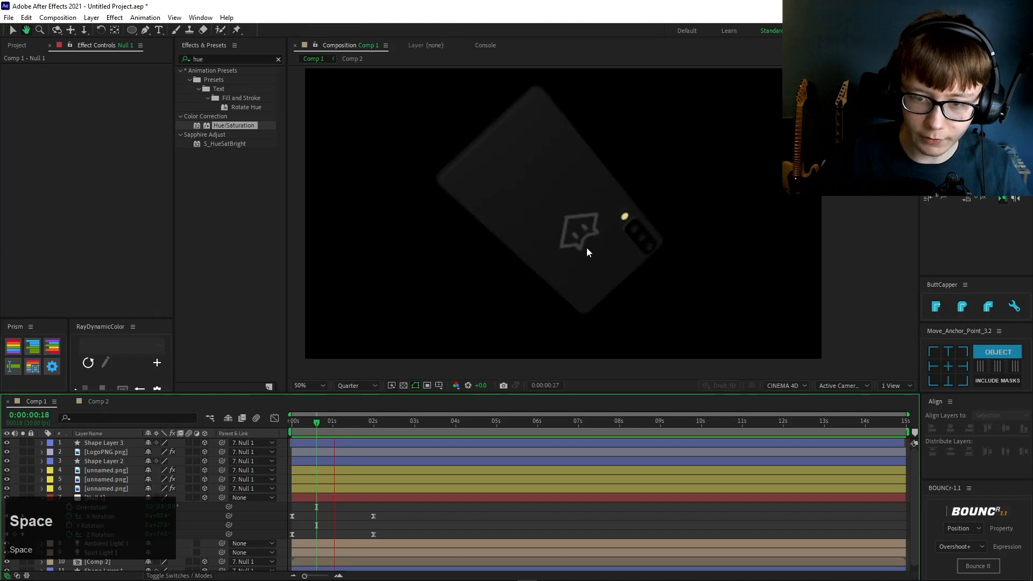
pyautogui.press('space')
pyautogui.click(318, 422)
pyautogui.press('space')
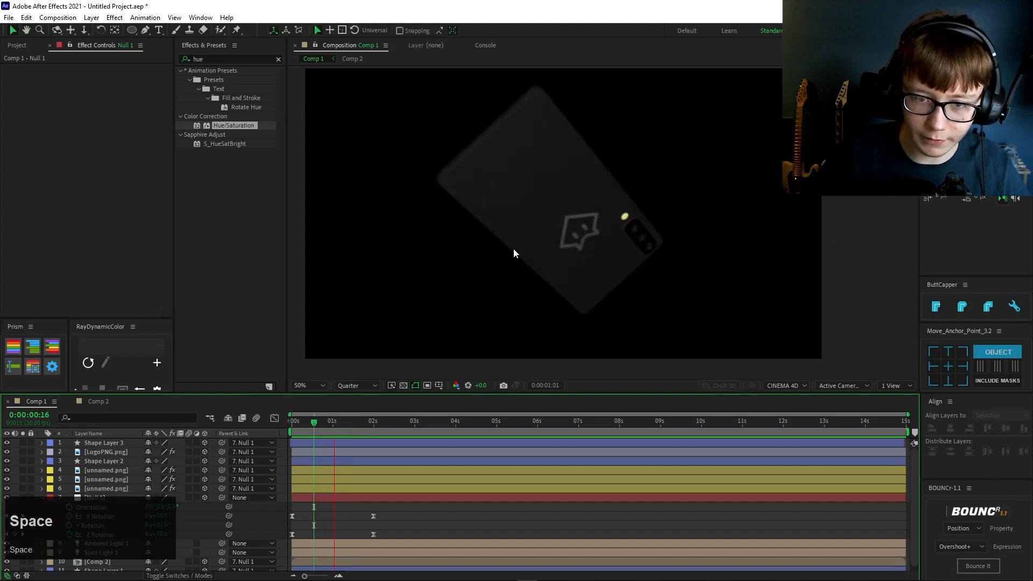
pyautogui.click(321, 424)
pyautogui.press('space')
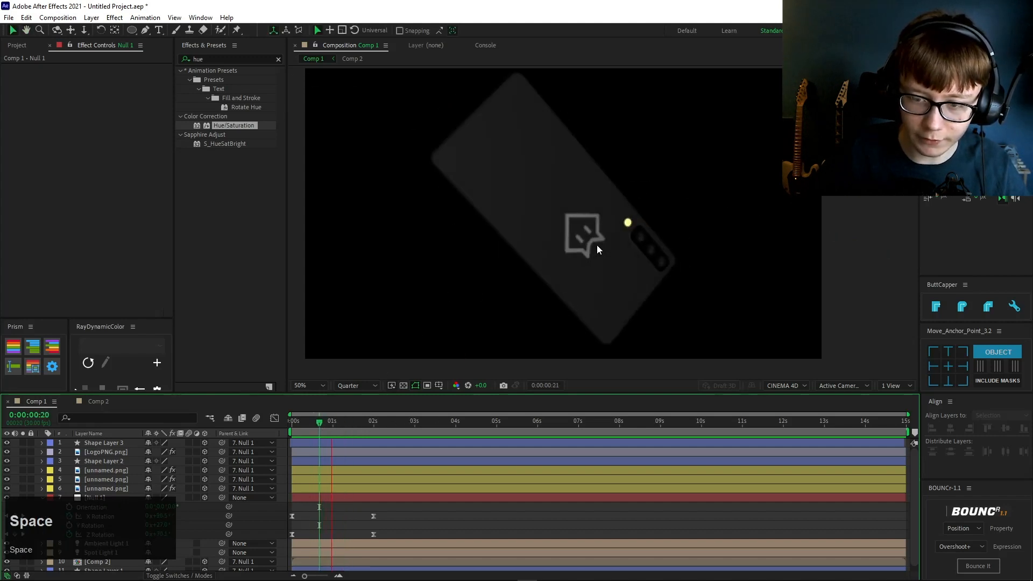
# Step: Go to frame 0:00:00:27, where the phone's back faces the view, and select Shape Layer 2 around the cameras
pyautogui.click(403, 411)
pyautogui.click(329, 421)
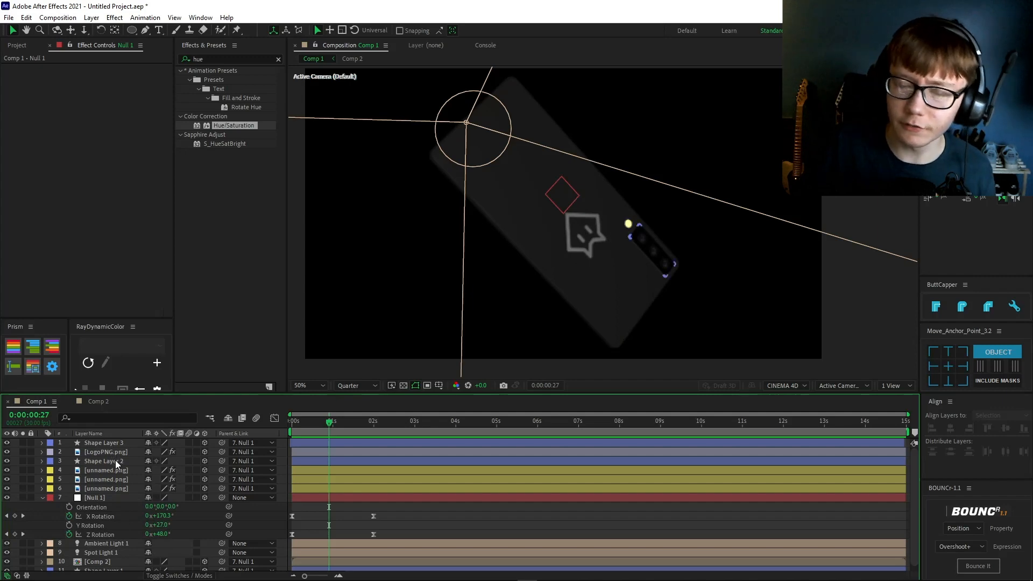
pyautogui.click(117, 462)
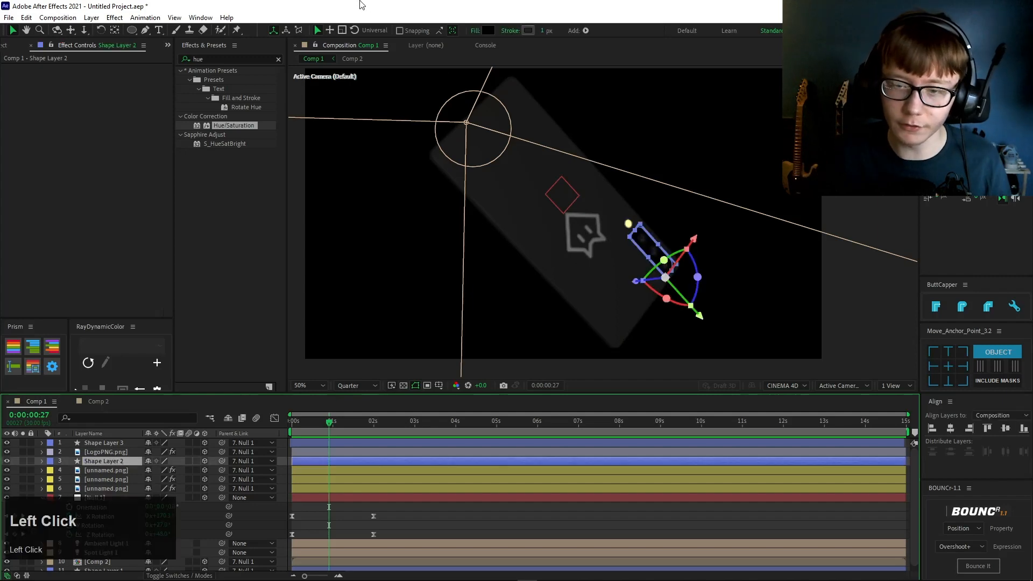
pyautogui.click(491, 43)
pyautogui.click(488, 31)
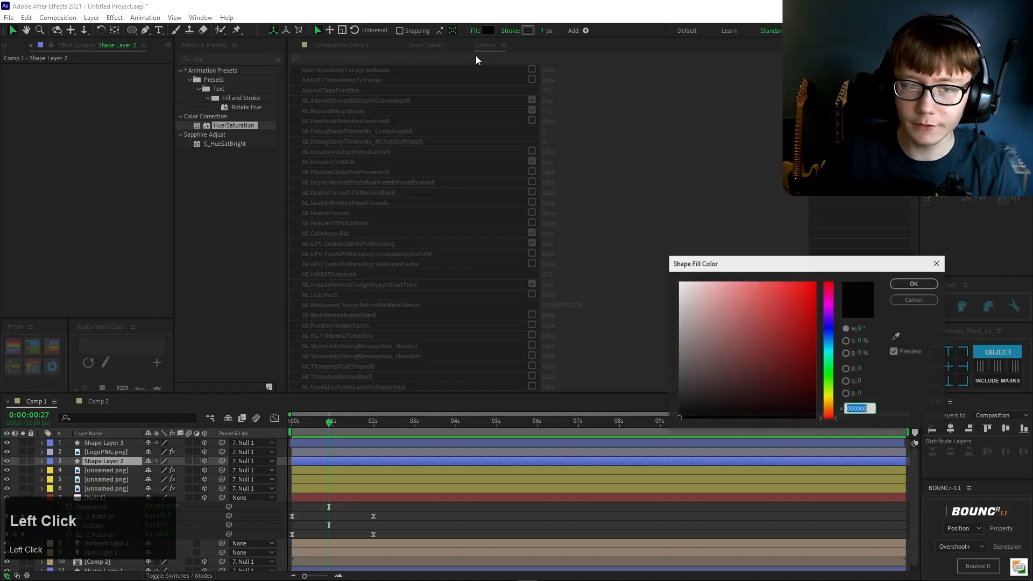
pyautogui.click(913, 299)
pyautogui.click(340, 43)
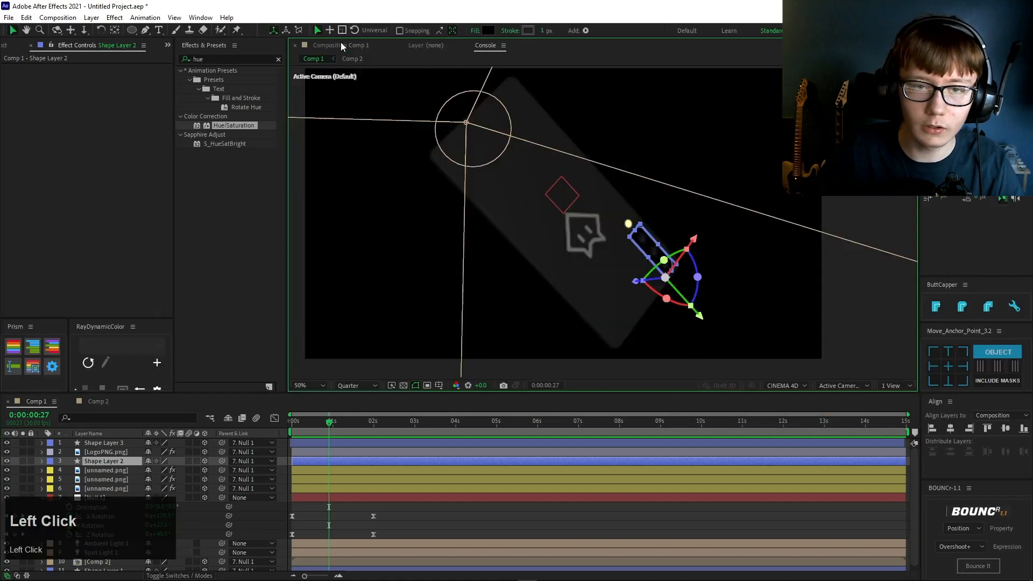
# Step: Change Shape Layer 2's fill colour to dark grey 191919 and preview the flip from the start
pyautogui.click(488, 30)
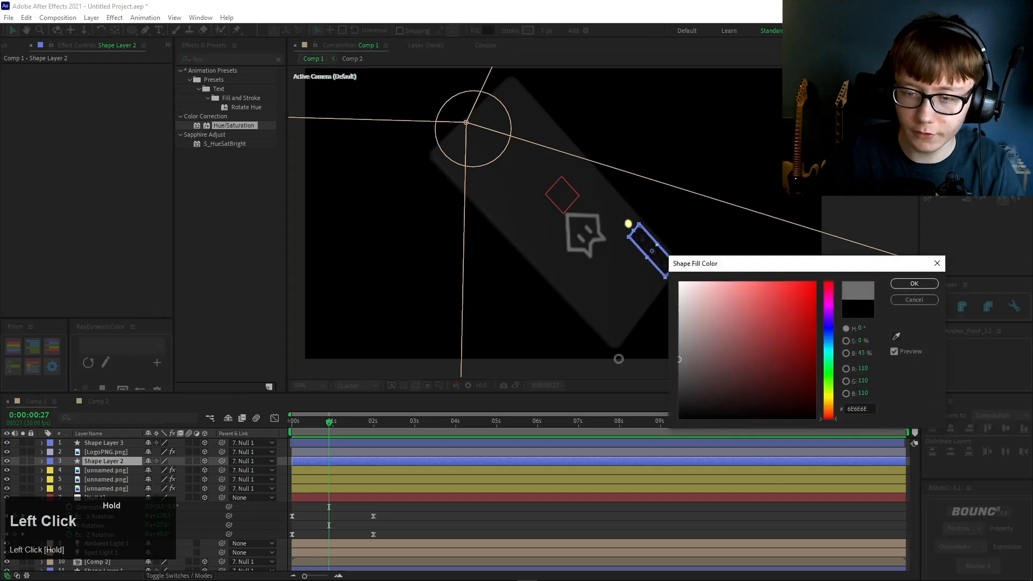
pyautogui.moveTo(618, 359); pyautogui.dragTo(626, 315)
pyautogui.moveTo(603, 402); pyautogui.dragTo(600, 413)
pyautogui.moveTo(676, 406); pyautogui.dragTo(667, 402)
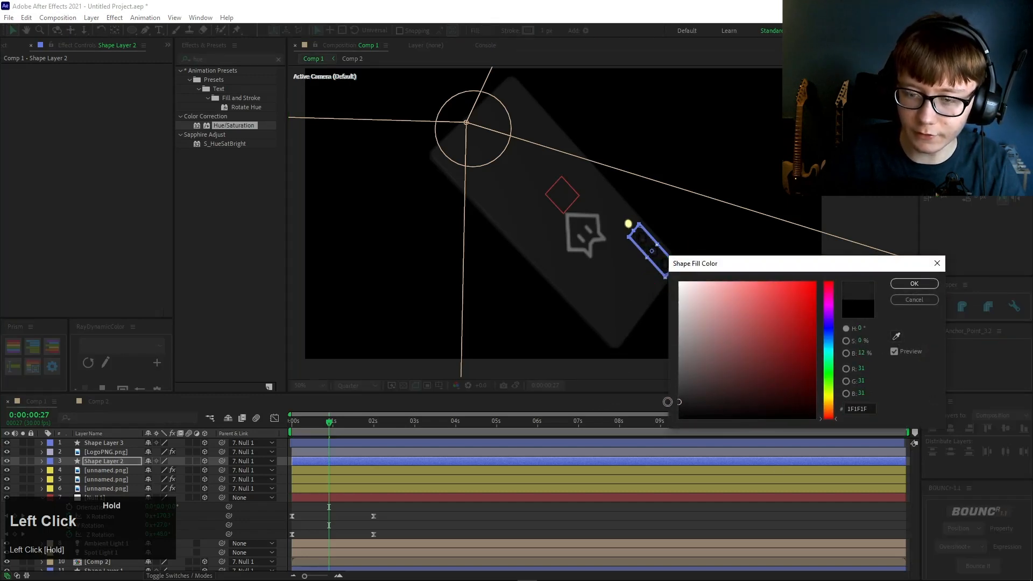
pyautogui.click(914, 283)
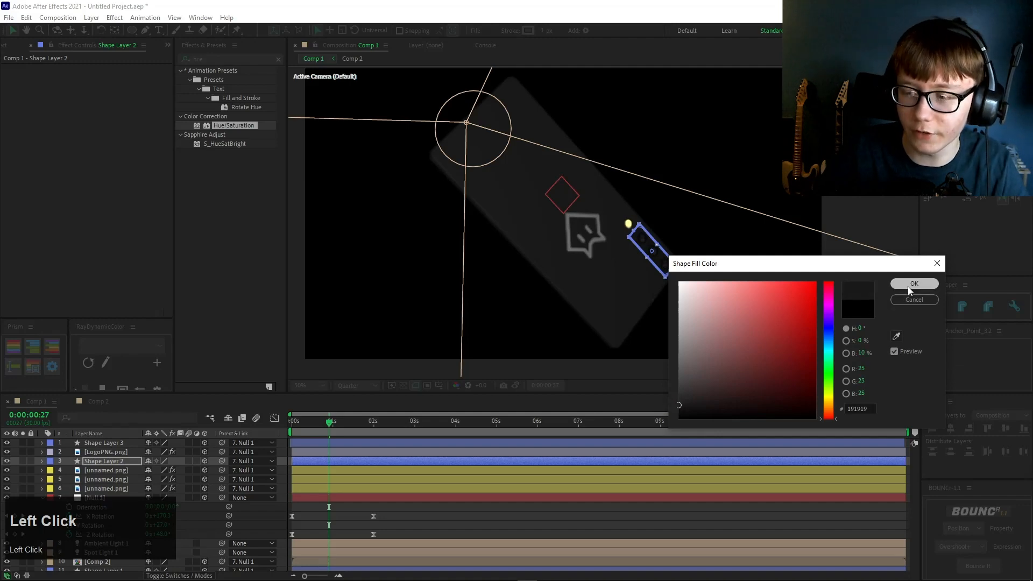
pyautogui.click(541, 519)
pyautogui.click(293, 422)
pyautogui.press('space')
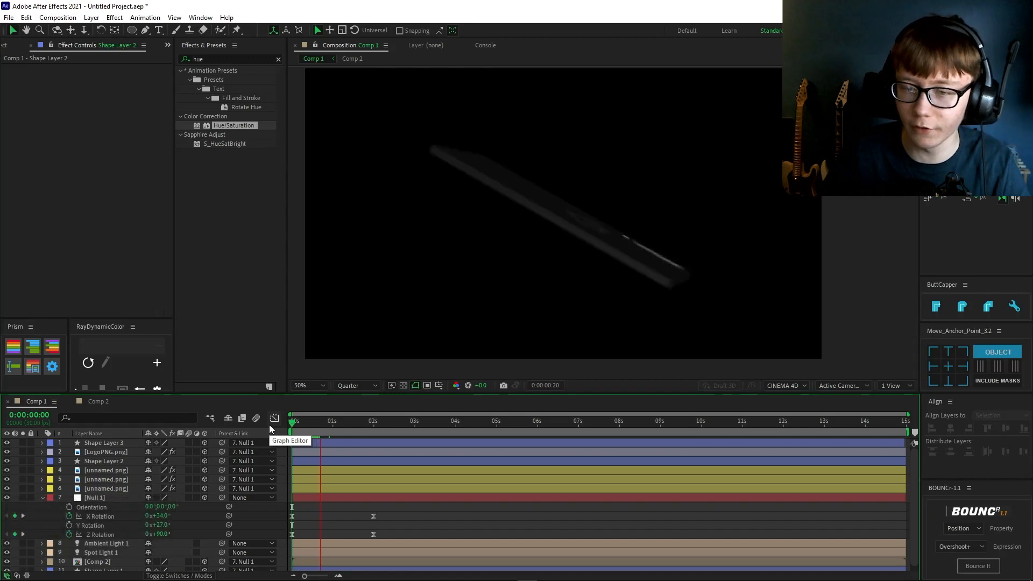
pyautogui.click(325, 422)
pyautogui.click(511, 188)
pyautogui.click(486, 31)
pyautogui.moveTo(726, 380); pyautogui.dragTo(669, 411)
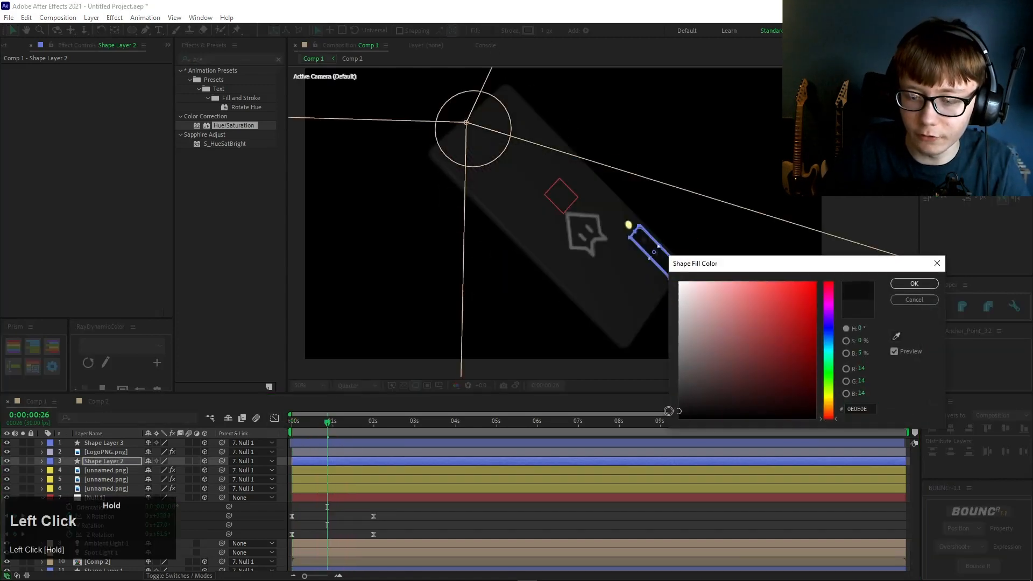
pyautogui.click(932, 301)
# Step: Accept the darker fill colour for Shape Layer 2 and replay the phone's flip to check it
pyautogui.press('space')
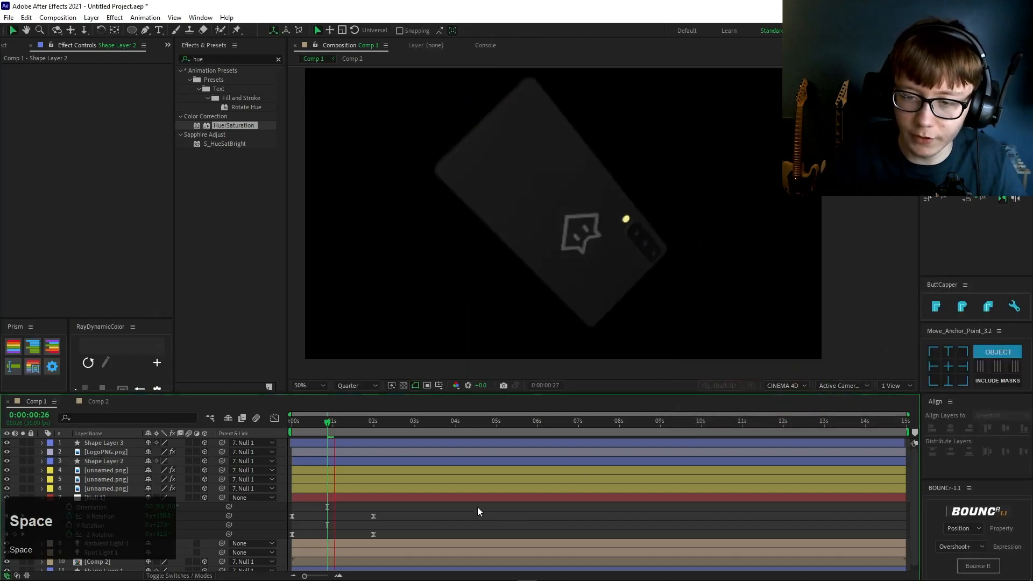
pyautogui.moveTo(330, 434)
pyautogui.mouseDown()
pyautogui.moveTo(390, 425)
pyautogui.moveTo(315, 437)
pyautogui.mouseUp()
pyautogui.press('space')
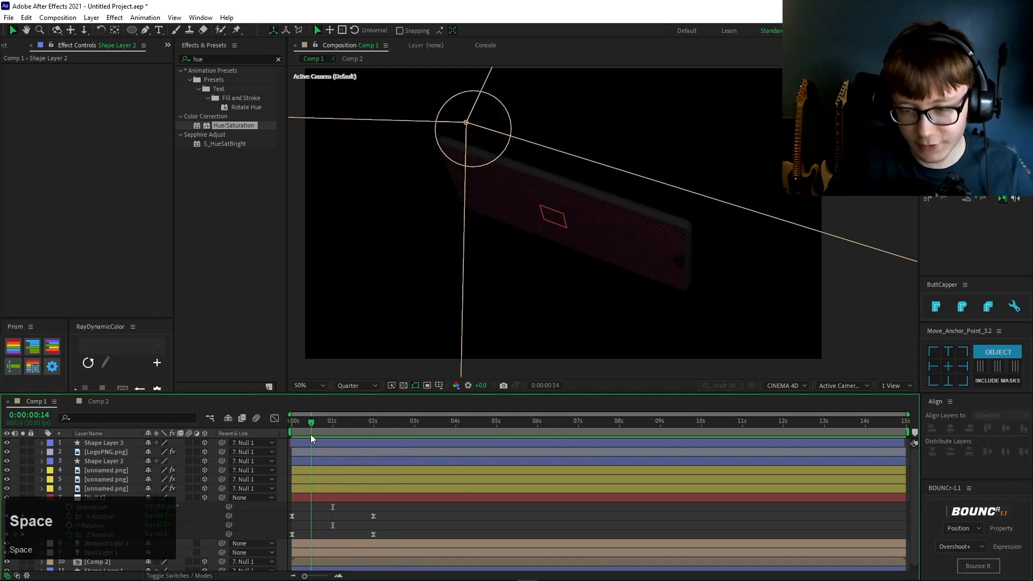
# Step: Add Position keyframes to the three unnamed.png camera layers and place them at 0:00:01:01
pyautogui.press('s')
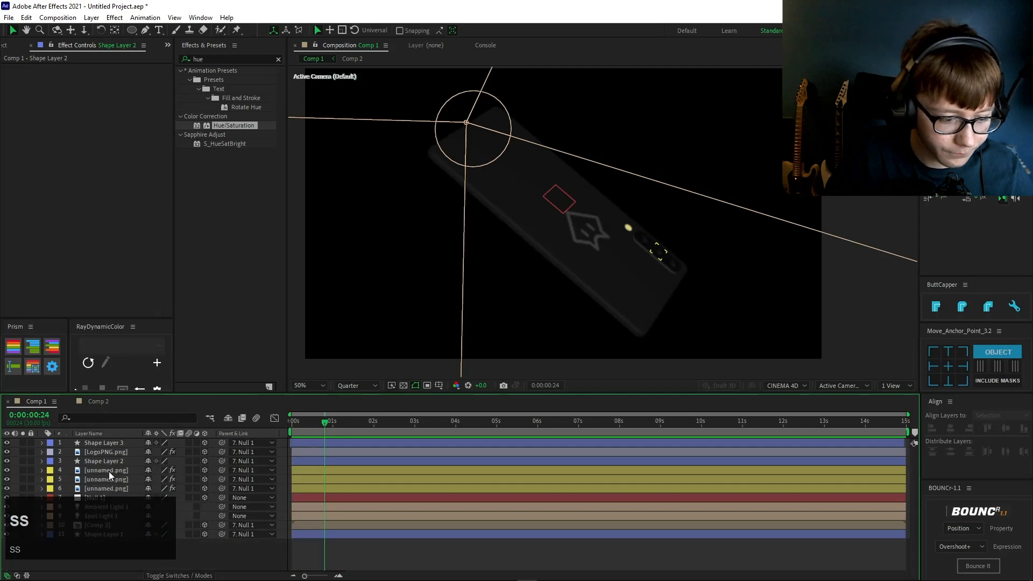
pyautogui.click(110, 470)
pyautogui.keyDown('shift'); pyautogui.click(115, 488); pyautogui.keyUp('shift')
pyautogui.press('p')
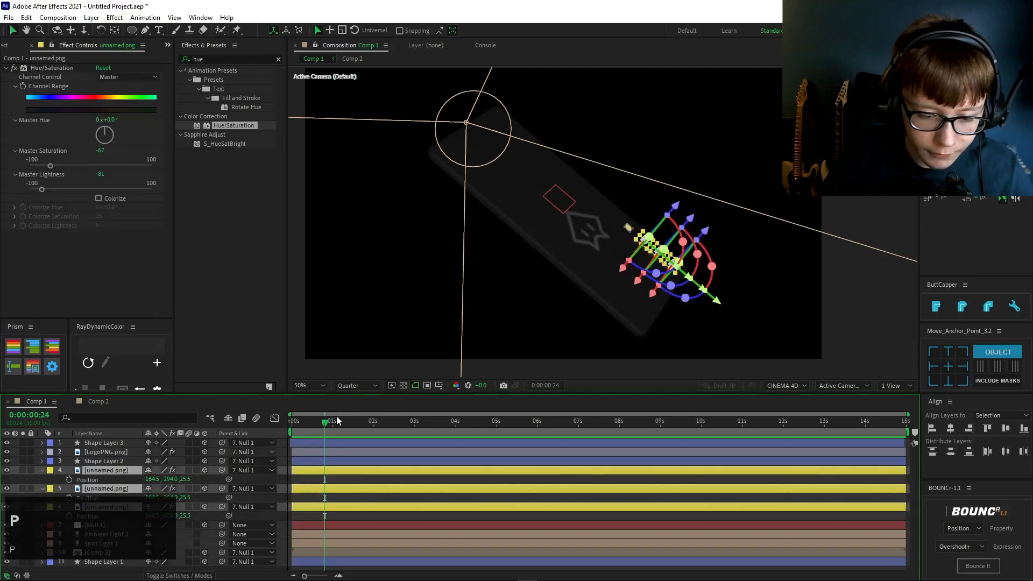
pyautogui.click(292, 421)
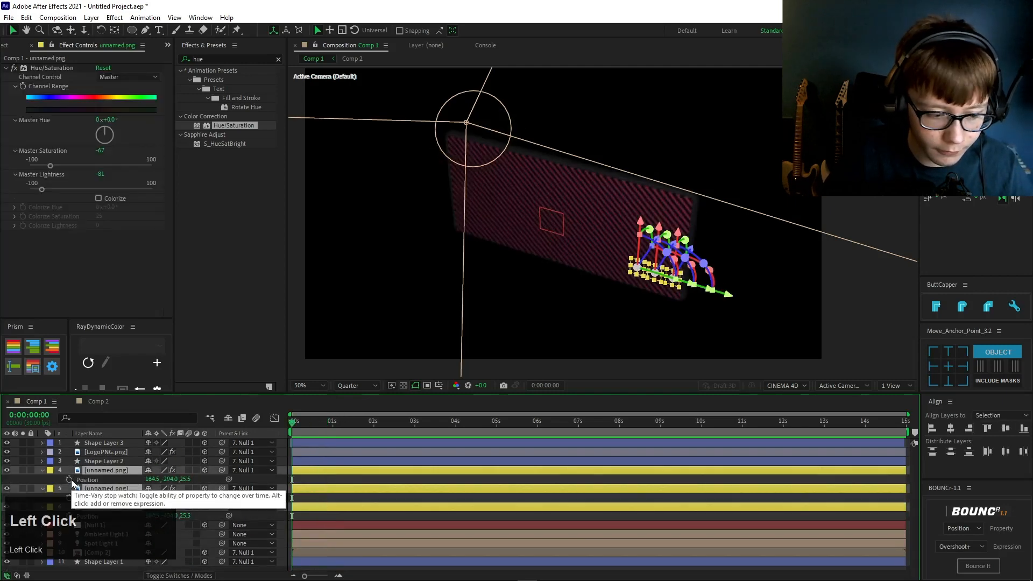
pyautogui.moveTo(312, 420); pyautogui.dragTo(334, 431)
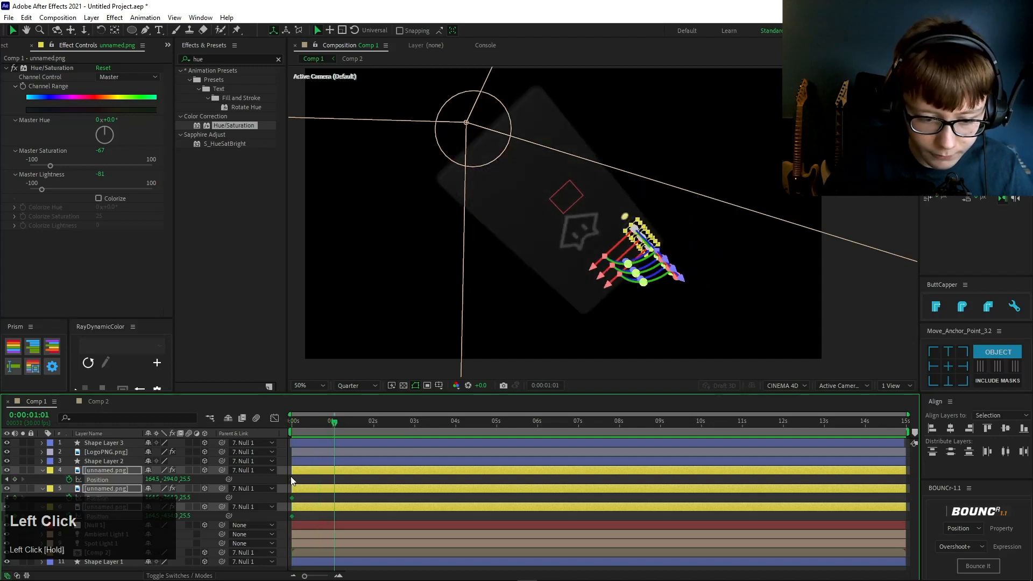
pyautogui.moveTo(325, 490); pyautogui.dragTo(331, 488)
# Step: Add a second set of Position keyframes for the three camera layers and place them at 0:00:00:18
pyautogui.click(305, 425)
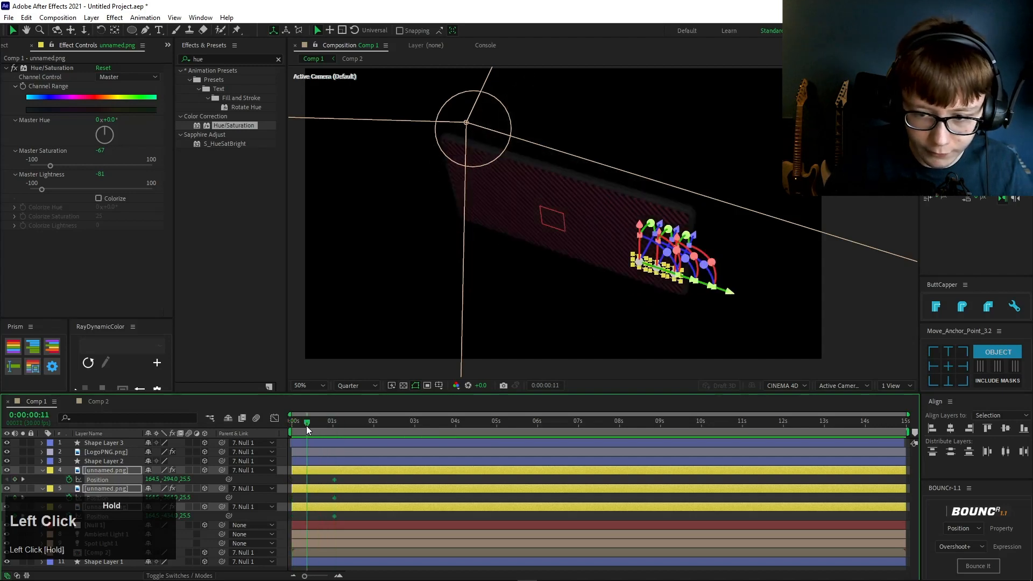
pyautogui.moveTo(308, 430); pyautogui.dragTo(323, 430)
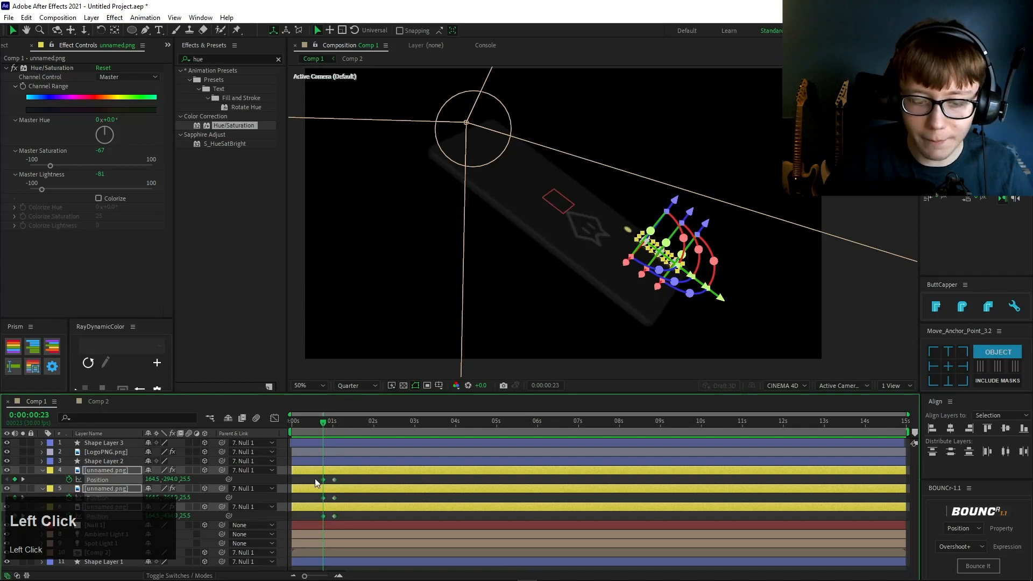
pyautogui.moveTo(319, 428); pyautogui.dragTo(318, 430)
pyautogui.moveTo(320, 481); pyautogui.dragTo(315, 483)
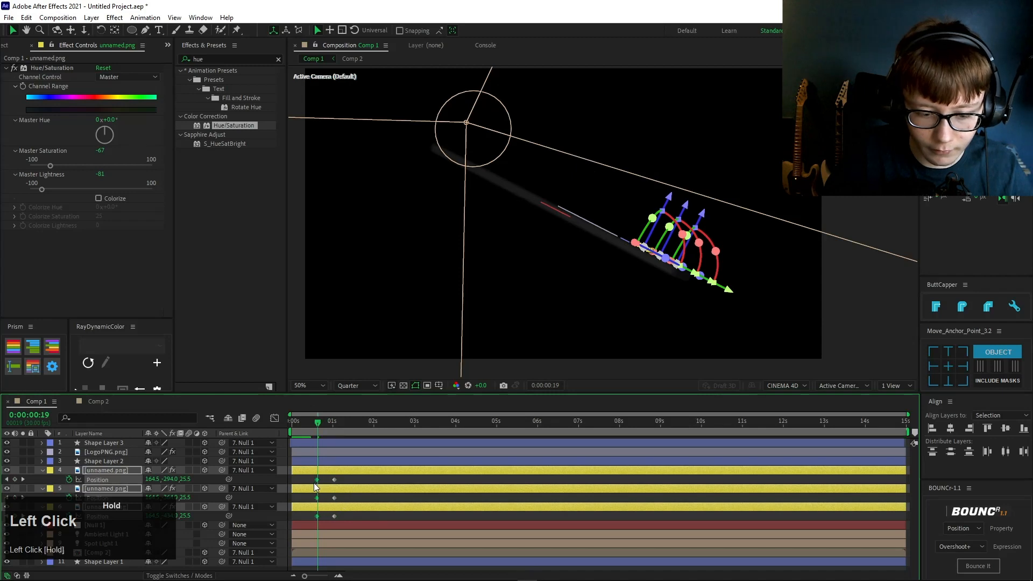
pyautogui.click(316, 425)
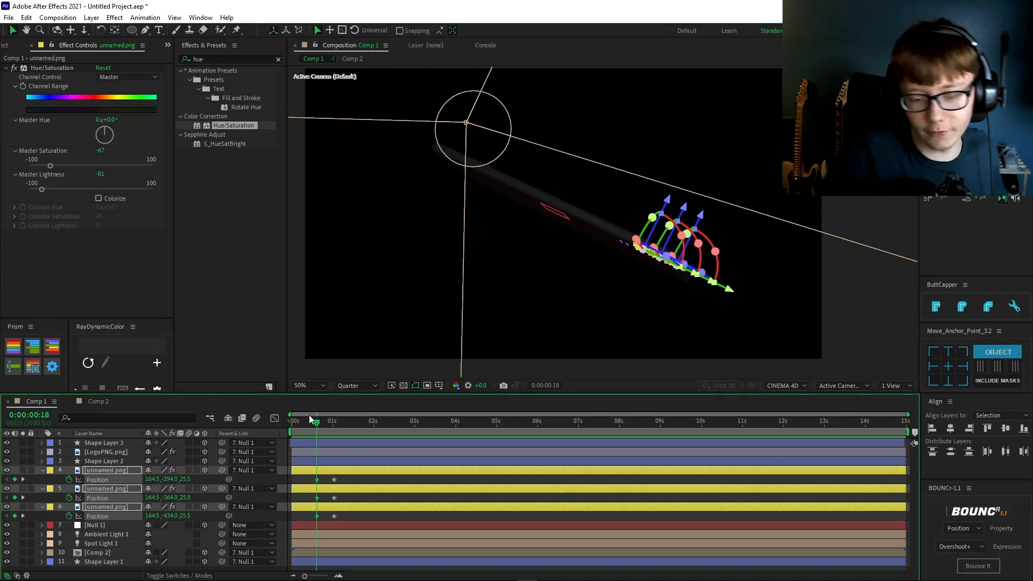
# Step: Apply Easy Ease to all Position keyframes of the three camera layers
pyautogui.moveTo(350, 478); pyautogui.dragTo(299, 519)
pyautogui.press('F9')
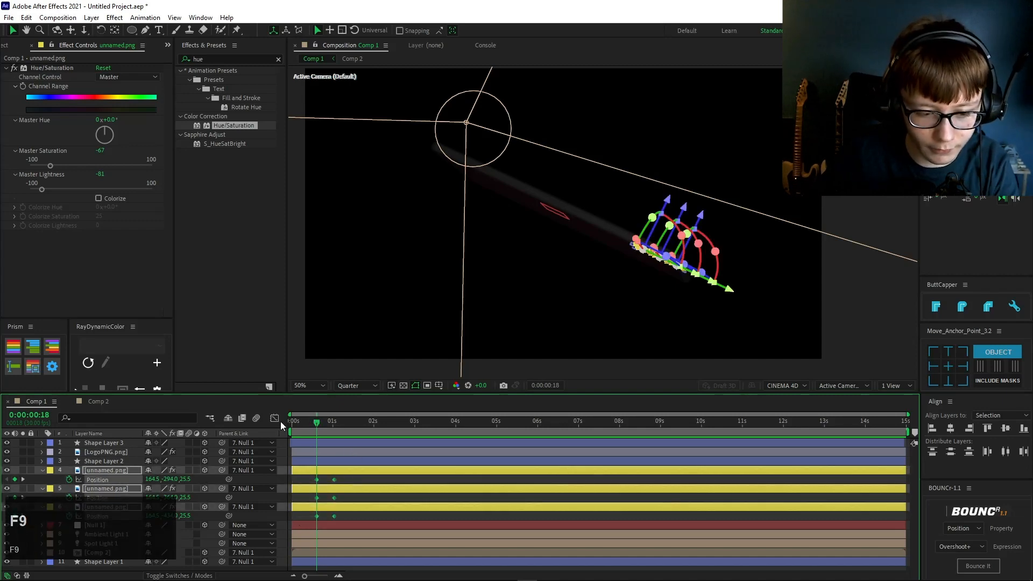
pyautogui.hotkey('shift', 'F3')
pyautogui.click(273, 419)
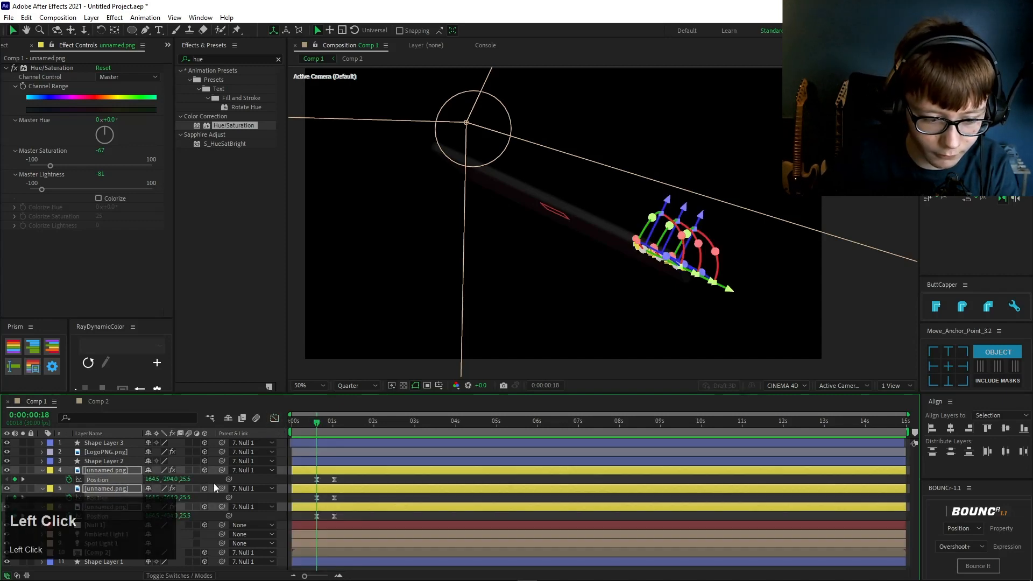
# Step: Set the Z Position of each of the three camera layers to 125 on the keyframes at 0:00:00:18
pyautogui.moveTo(185, 479); pyautogui.dragTo(200, 477)
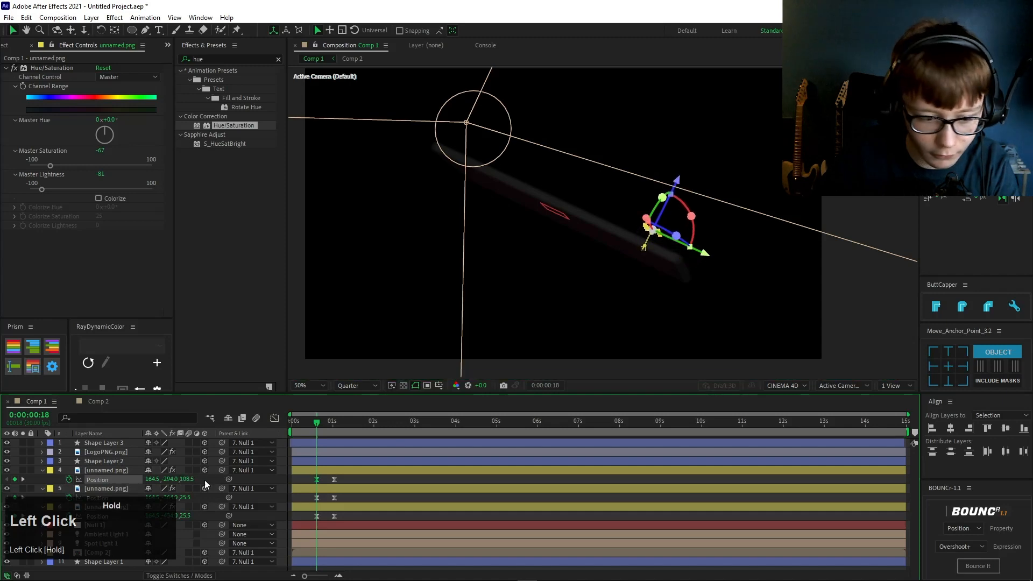
pyautogui.click(184, 479)
pyautogui.write('125')
pyautogui.click(187, 509)
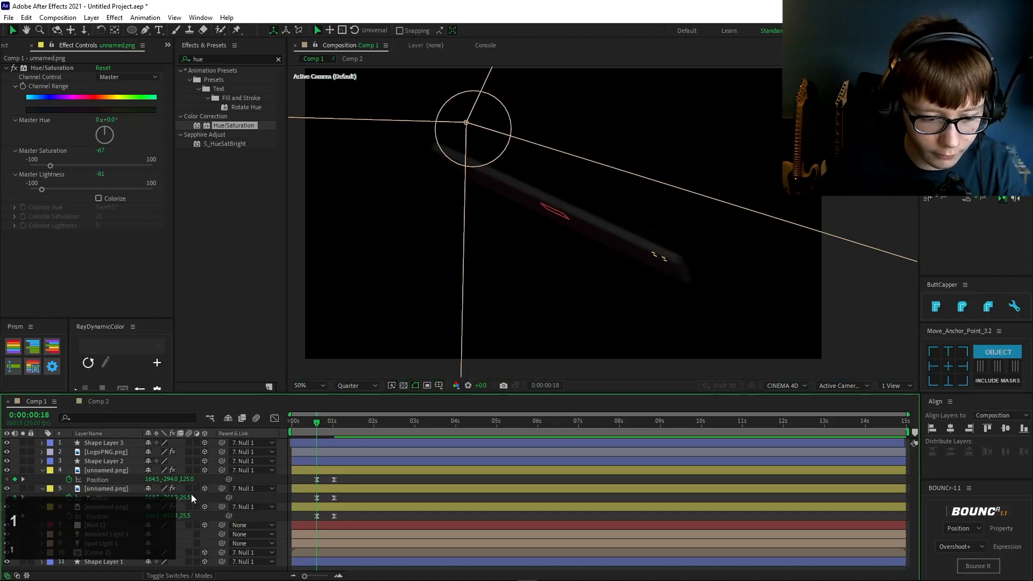
pyautogui.write('125')
pyautogui.click(216, 496)
pyautogui.click(186, 516)
pyautogui.write('125')
pyautogui.click(261, 515)
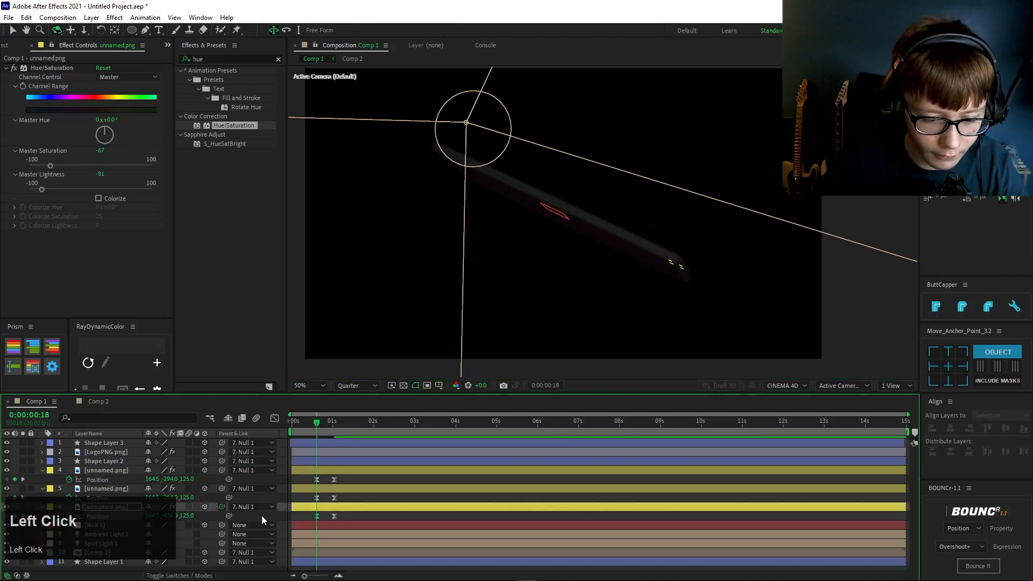
# Step: Shape the camera layers' Position speed graph to peak early with a long ease into the last keyframes, and preview it
pyautogui.moveTo(344, 516); pyautogui.dragTo(251, 413)
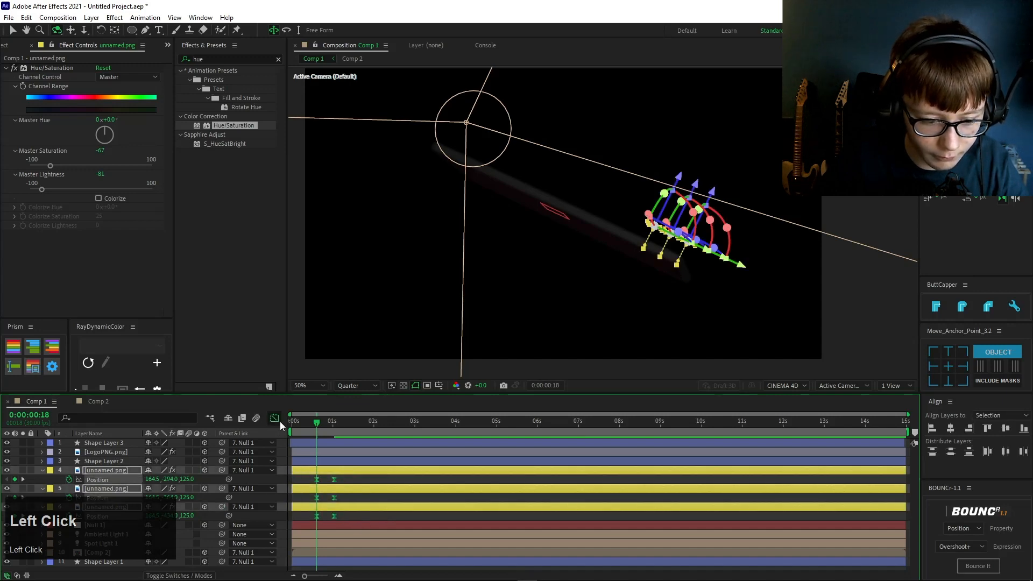
pyautogui.click(275, 420)
pyautogui.moveTo(405, 489); pyautogui.dragTo(322, 552)
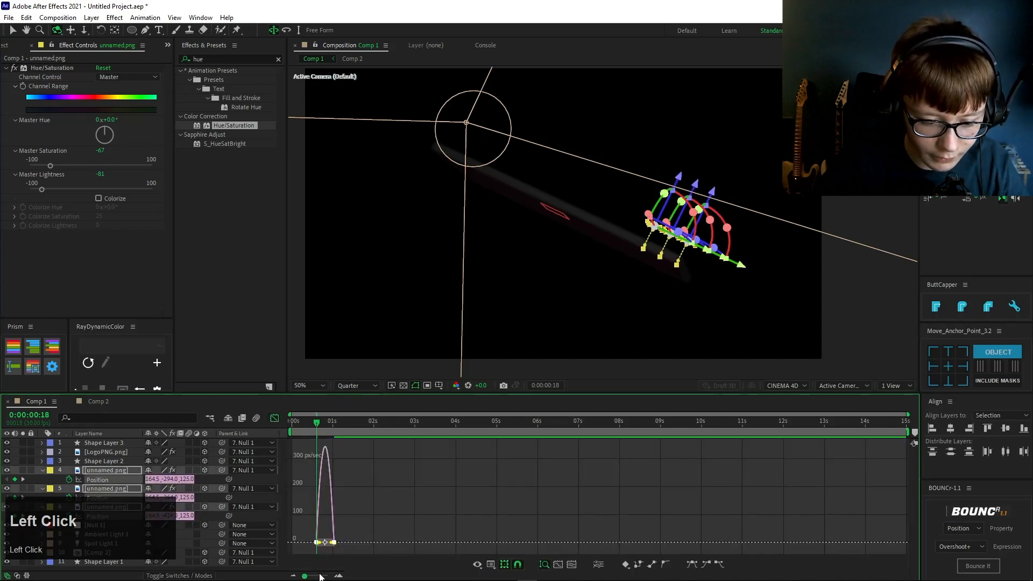
pyautogui.click(320, 575)
pyautogui.moveTo(396, 544); pyautogui.dragTo(371, 544)
pyautogui.press('space')
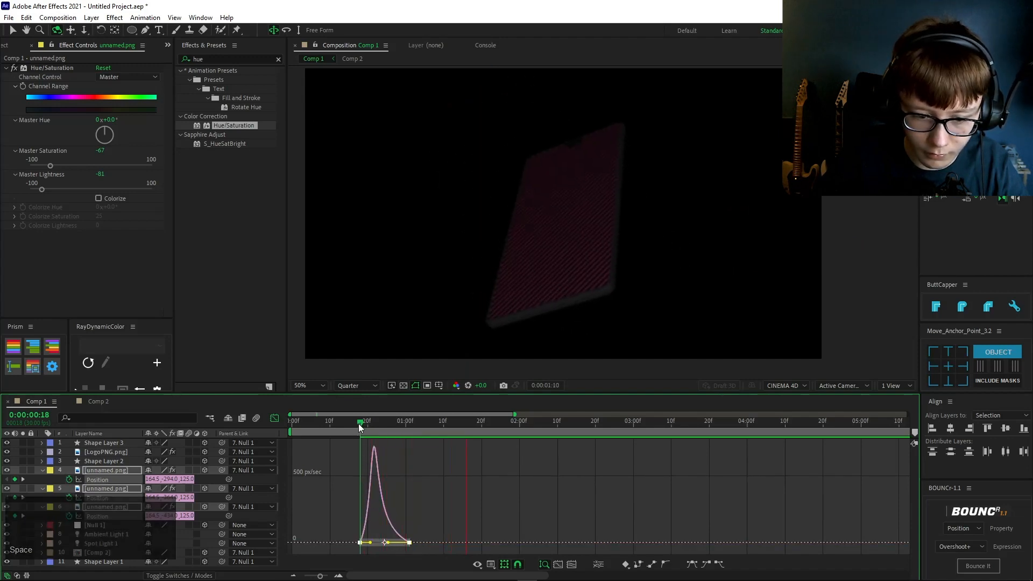
pyautogui.moveTo(358, 424); pyautogui.dragTo(314, 424)
pyautogui.press('space')
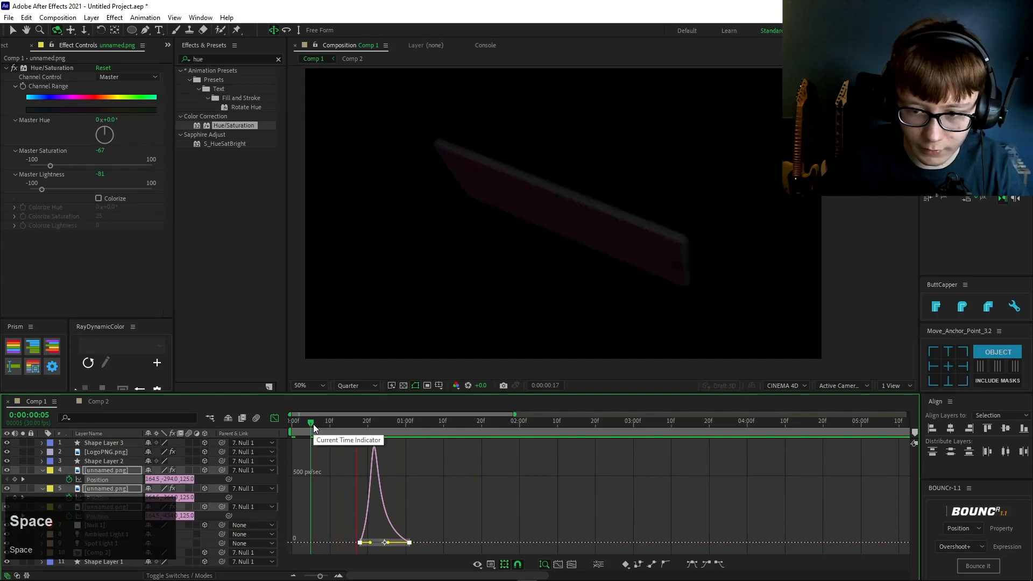
pyautogui.press('space')
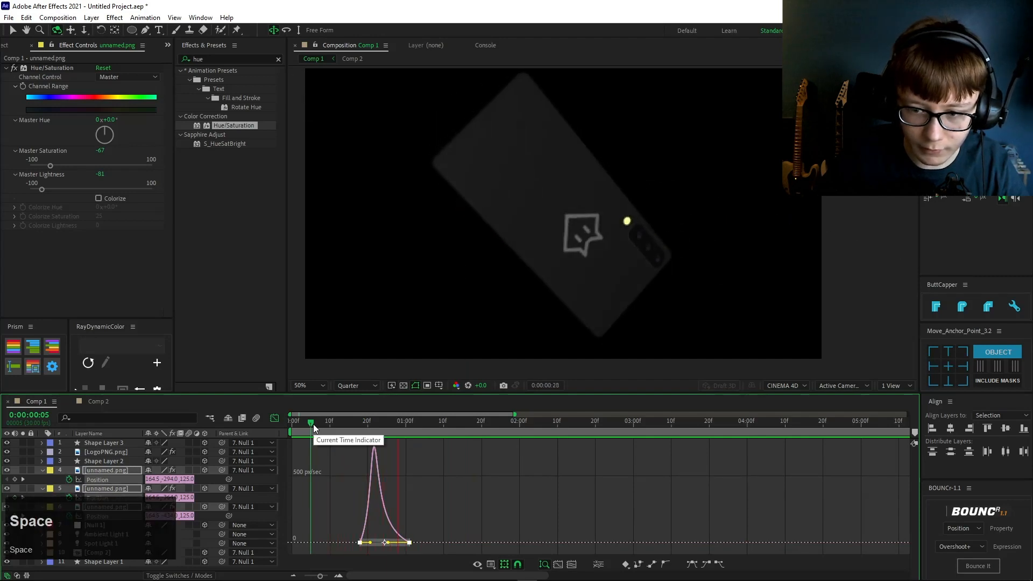
# Step: Show the composition's transparency grid and replay the flip to examine the camera lenses moving onto the phone
pyautogui.click(378, 401)
pyautogui.click(403, 386)
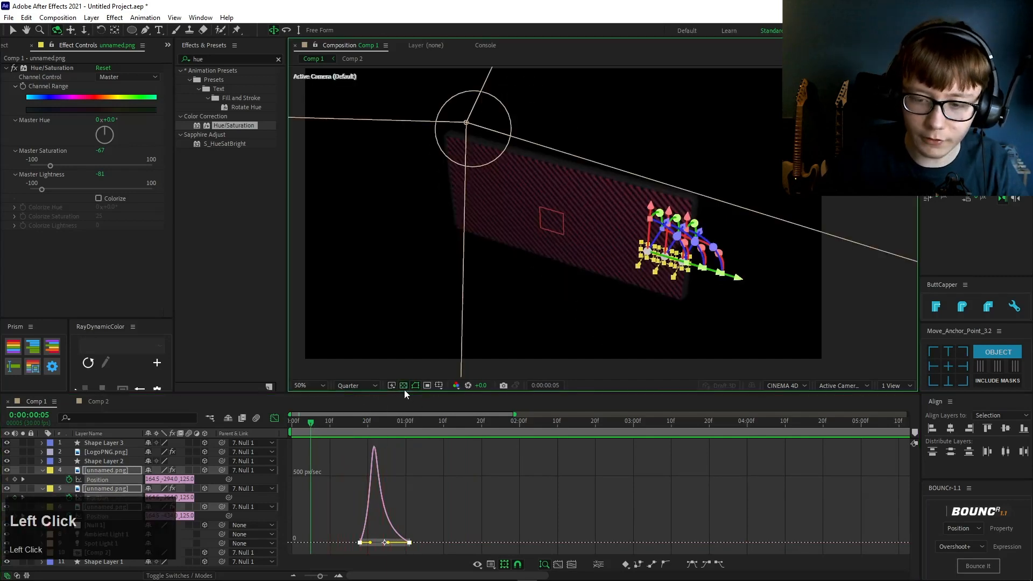
pyautogui.press('space')
pyautogui.moveTo(375, 426); pyautogui.dragTo(352, 427)
pyautogui.press('space')
pyautogui.click(301, 427)
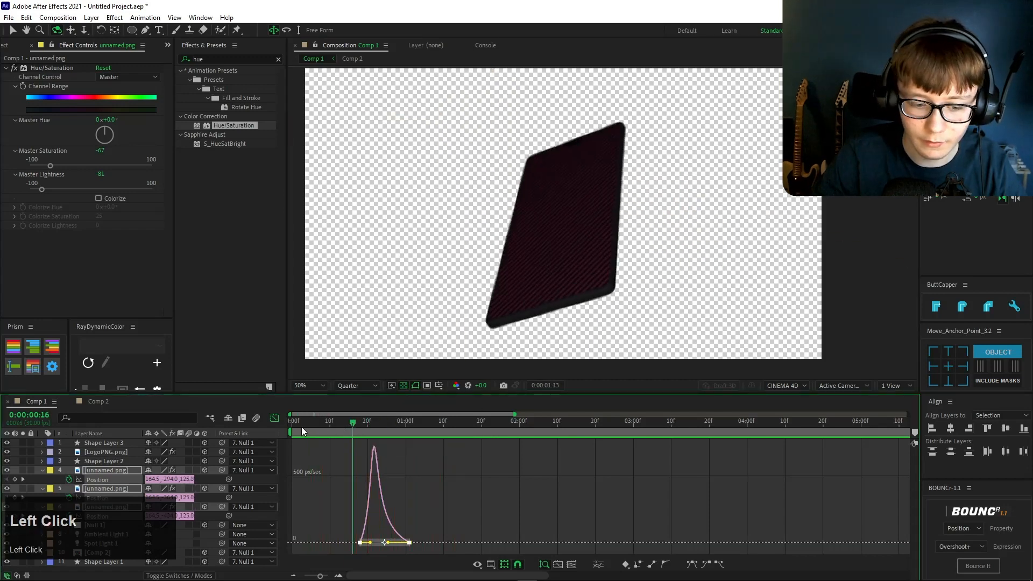
pyautogui.press('space')
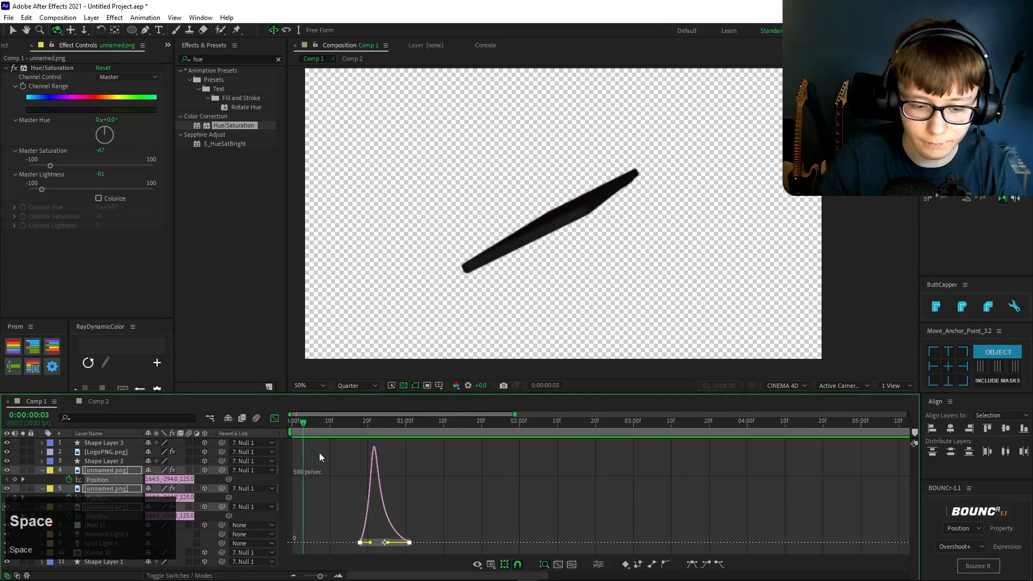
pyautogui.click(362, 425)
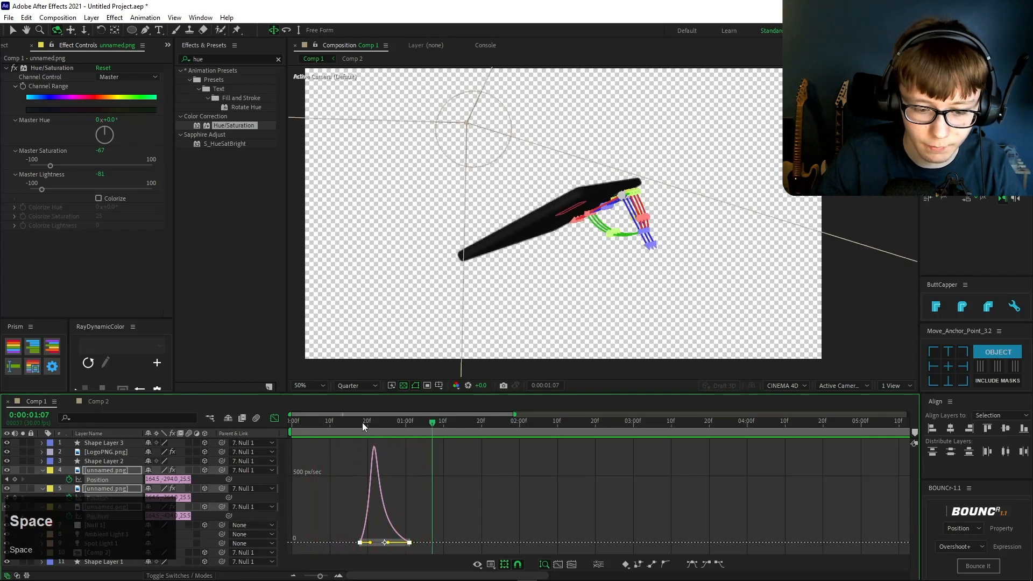
# Step: Stagger the camera animation by moving layer 5's Position keyframes one frame earlier and layer 6's two frames earlier, and preview it
pyautogui.click(274, 418)
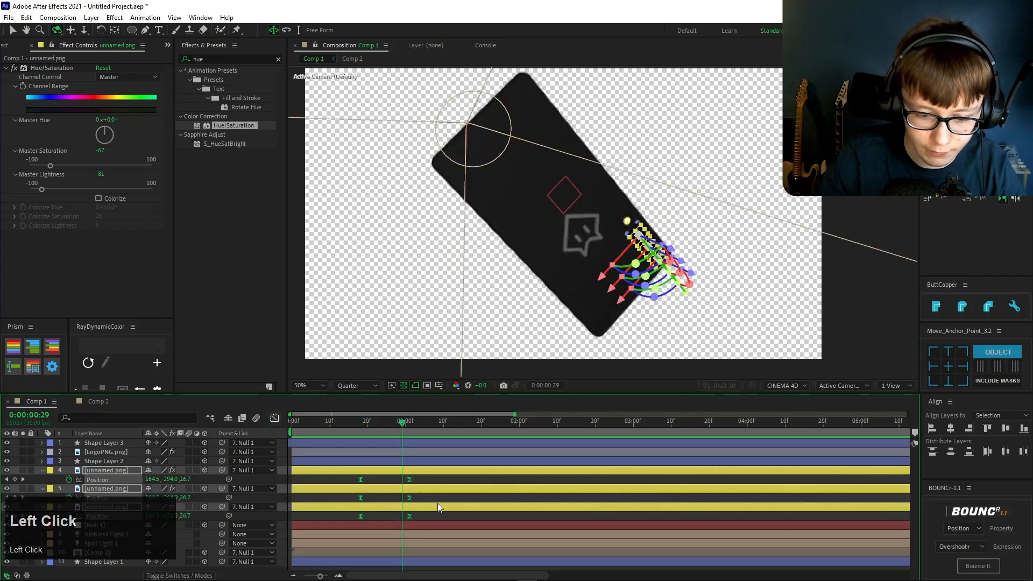
pyautogui.moveTo(320, 577); pyautogui.dragTo(335, 577)
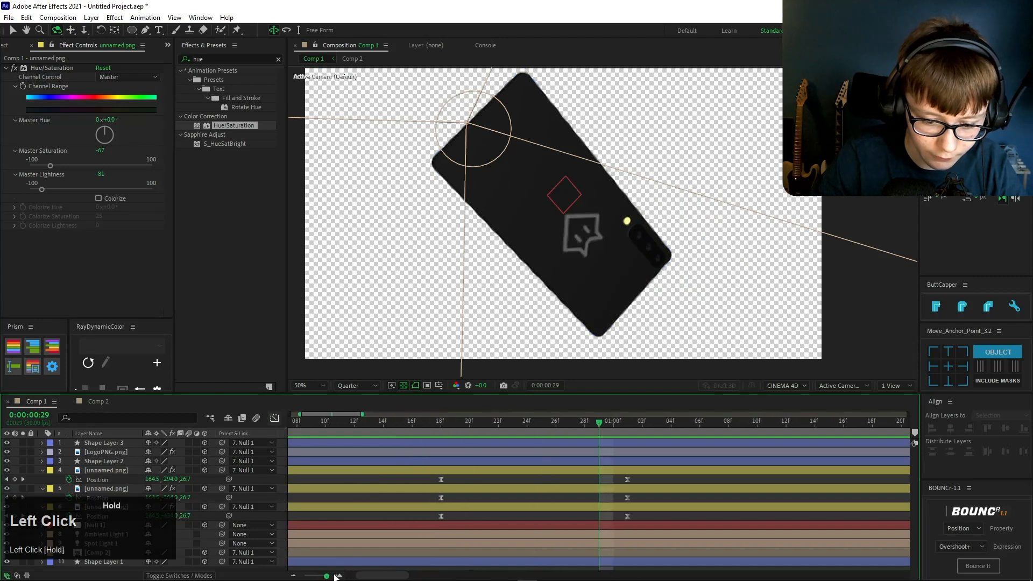
pyautogui.moveTo(634, 497); pyautogui.dragTo(427, 516)
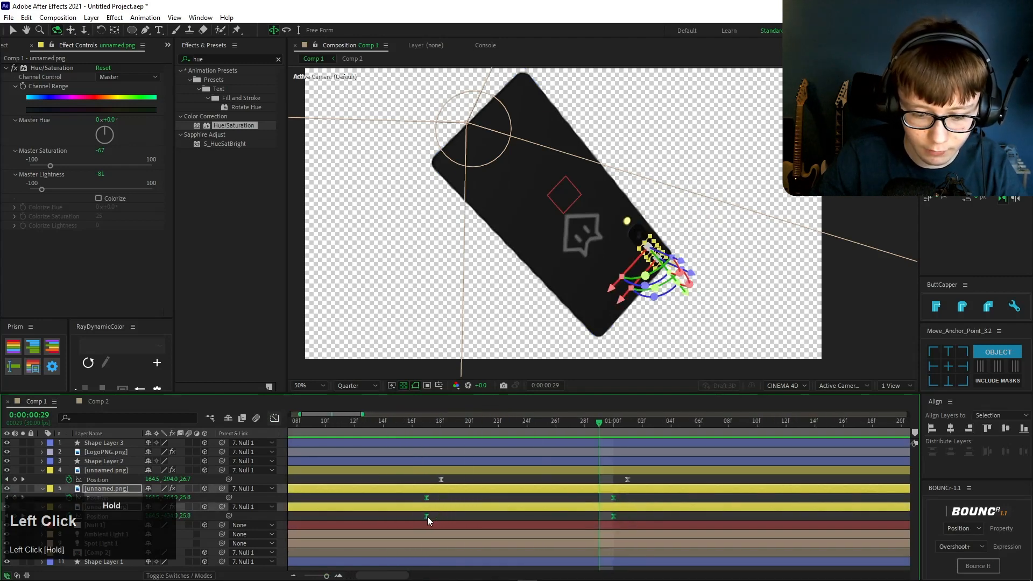
pyautogui.moveTo(598, 520); pyautogui.dragTo(601, 522)
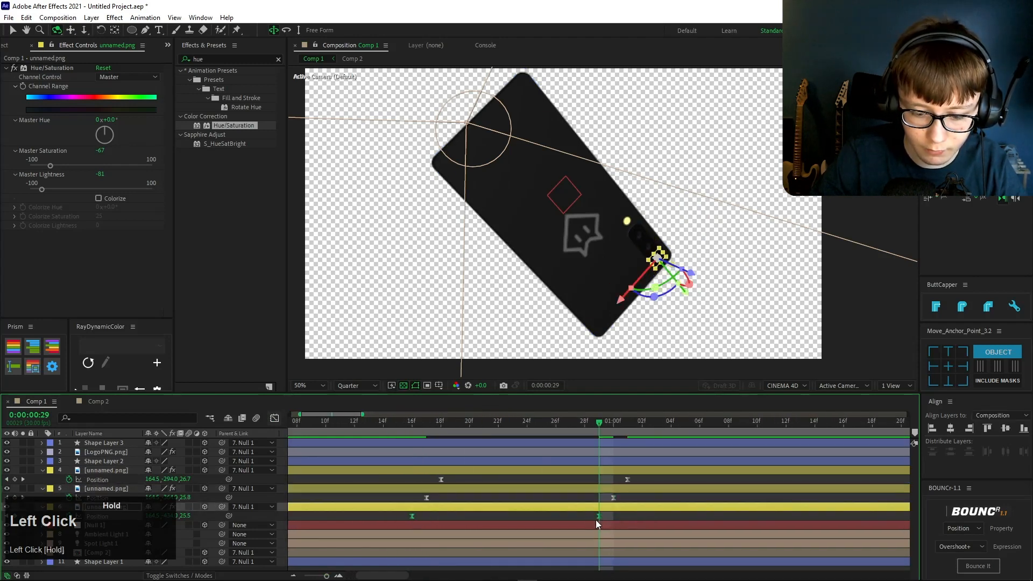
pyautogui.press('space')
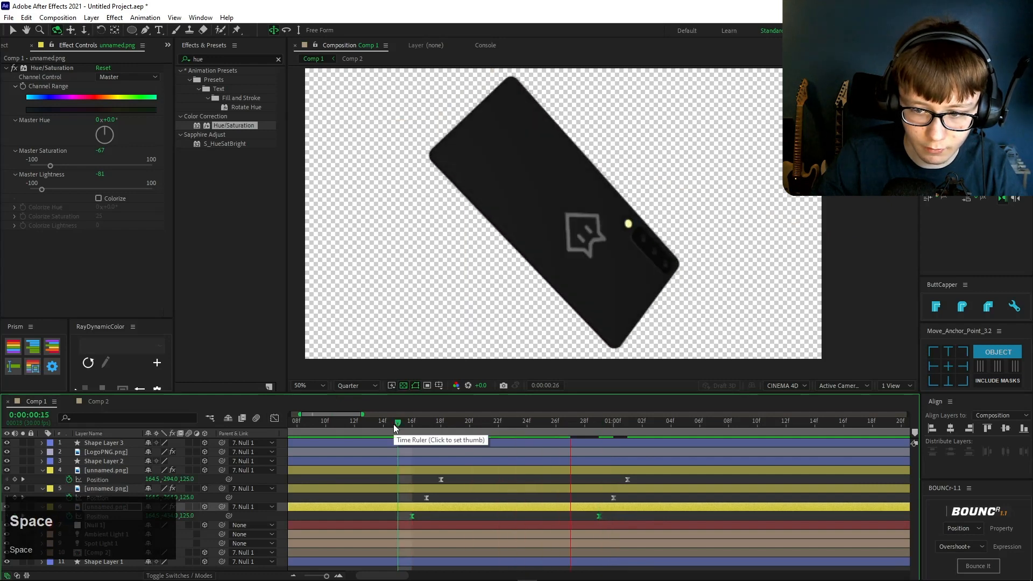
# Step: Move the three camera layers' first Position keyframes three frames earlier, to frames 15, 14 and 13, and preview the motion
pyautogui.moveTo(426, 497); pyautogui.dragTo(364, 496)
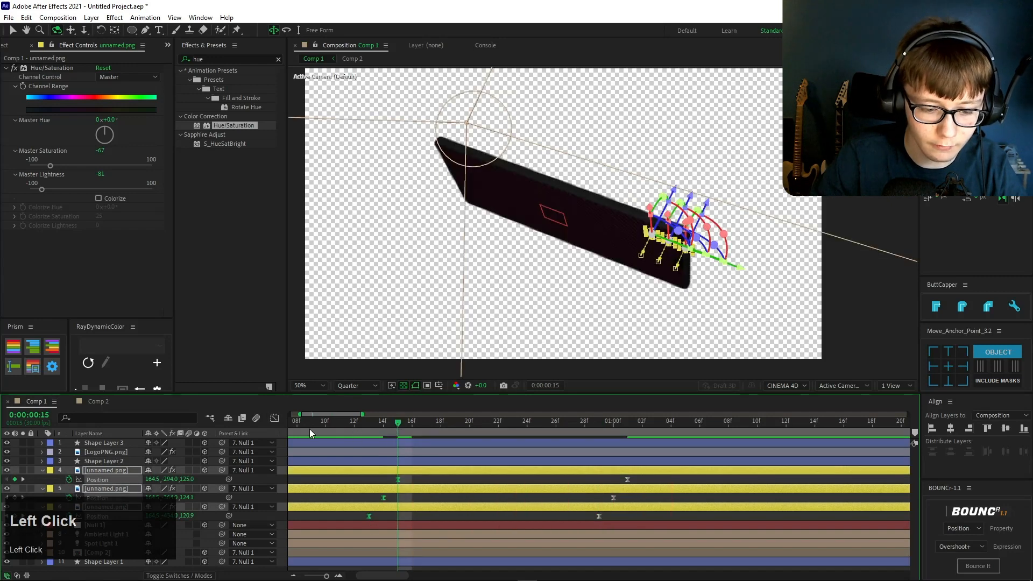
pyautogui.press('space')
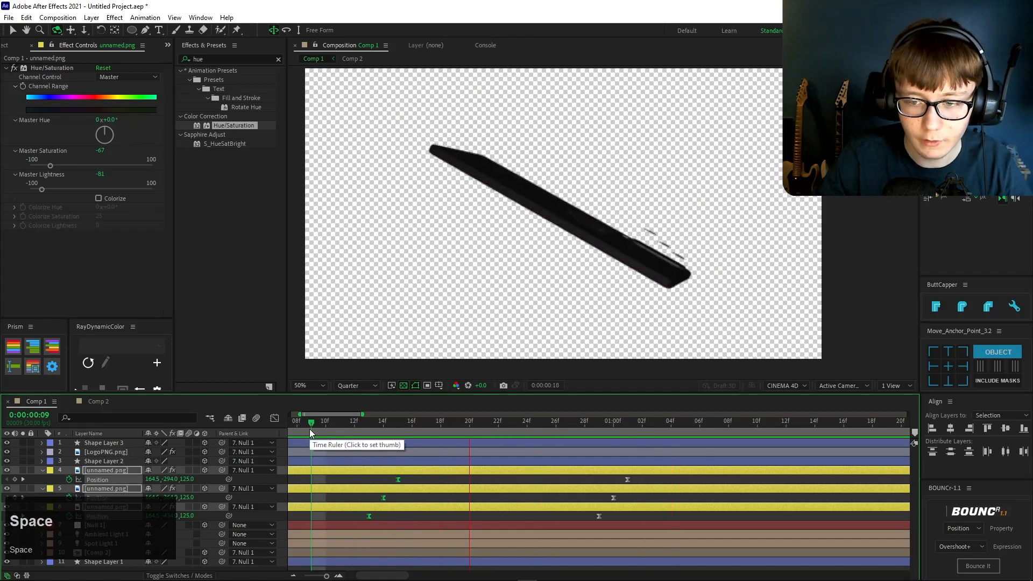
pyautogui.moveTo(486, 422); pyautogui.dragTo(440, 422)
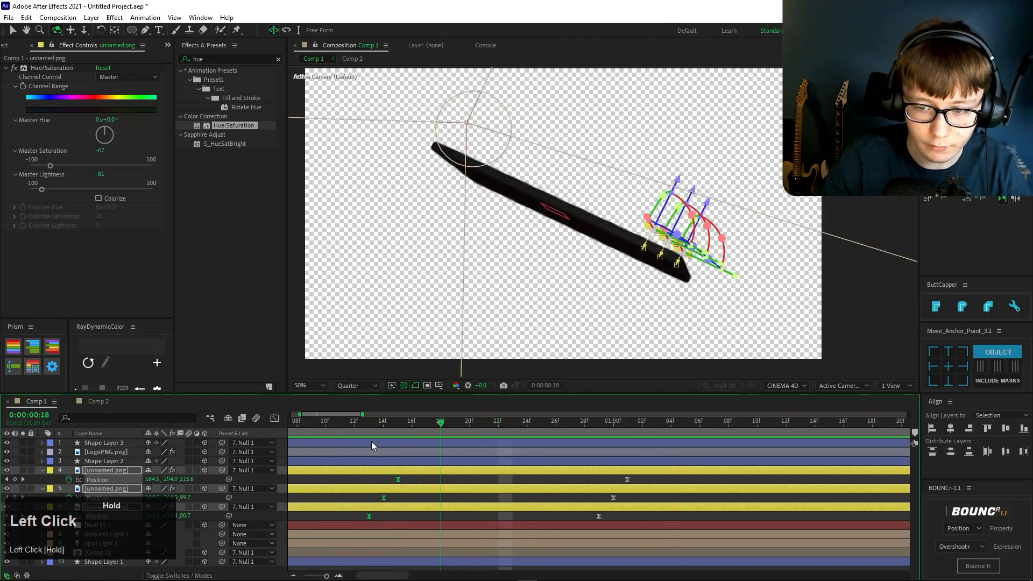
# Step: Rename Shape Layer 2 as Camera glass and keyframe its Position, with frame 28 as the end and Z raised to 45 at the start
pyautogui.moveTo(371, 441)
pyautogui.mouseDown()
pyautogui.moveTo(419, 442)
pyautogui.moveTo(358, 446)
pyautogui.mouseUp()
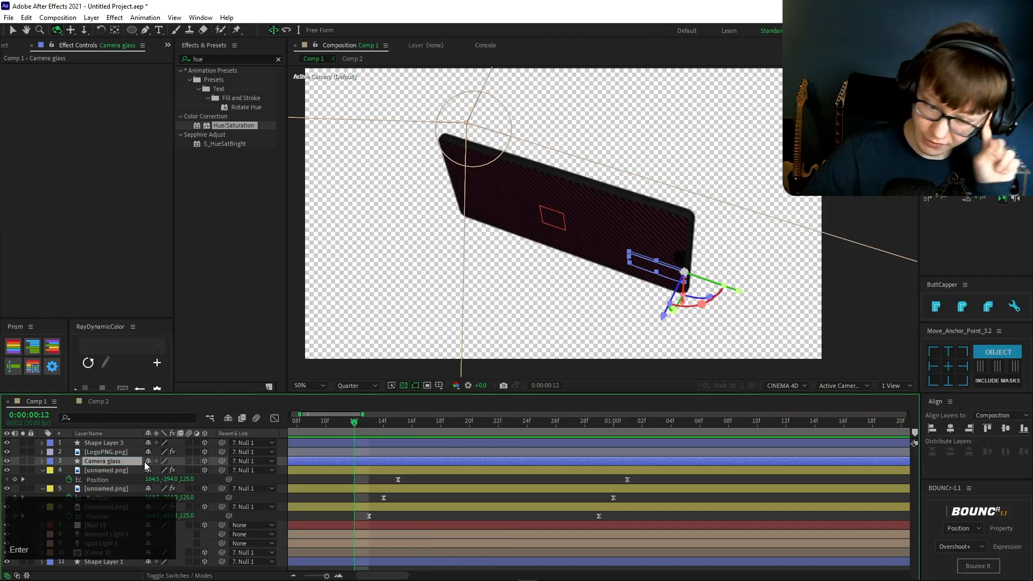
pyautogui.press('p')
pyautogui.click(97, 470)
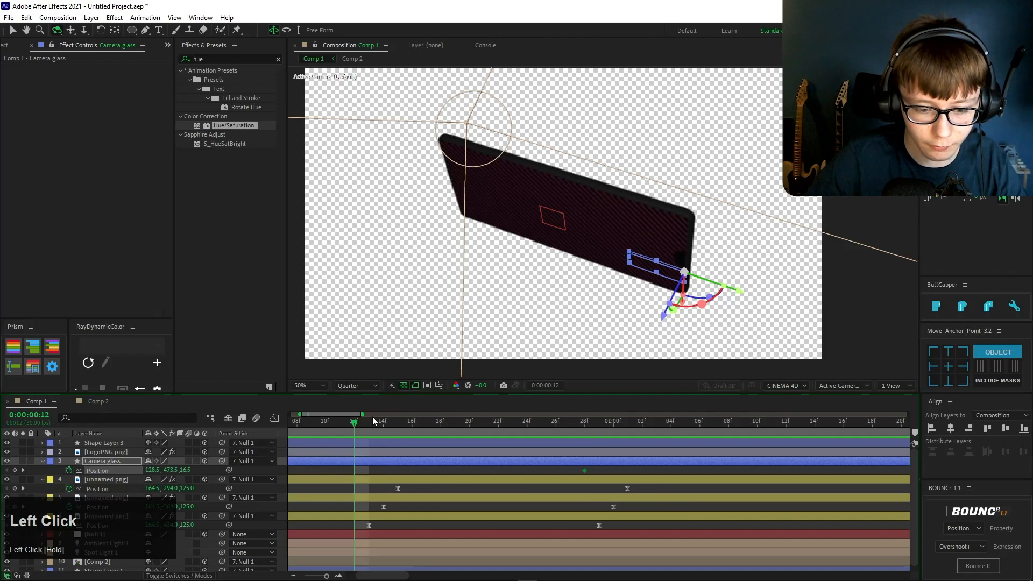
pyautogui.moveTo(372, 426); pyautogui.dragTo(497, 433)
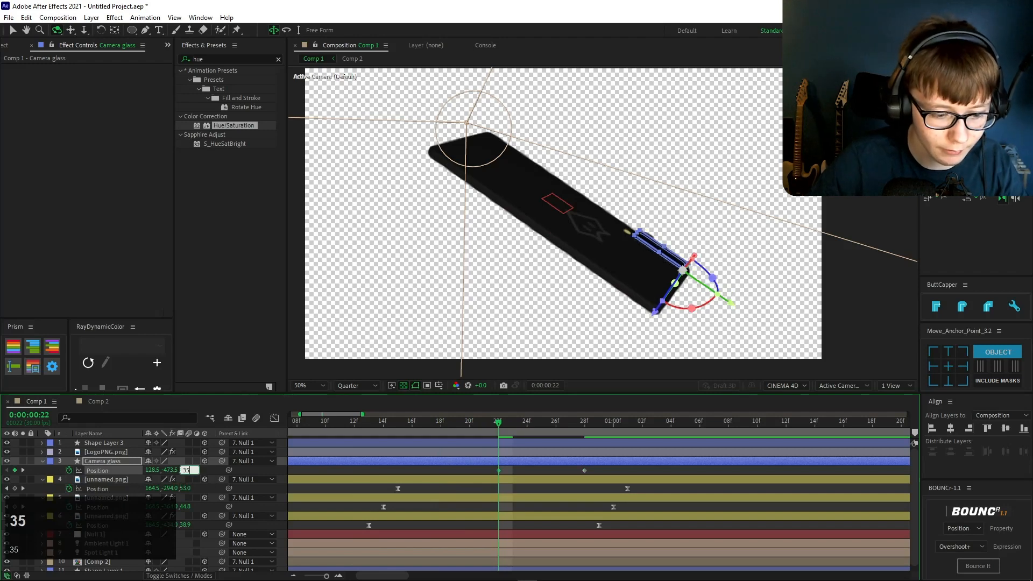
pyautogui.click(212, 469)
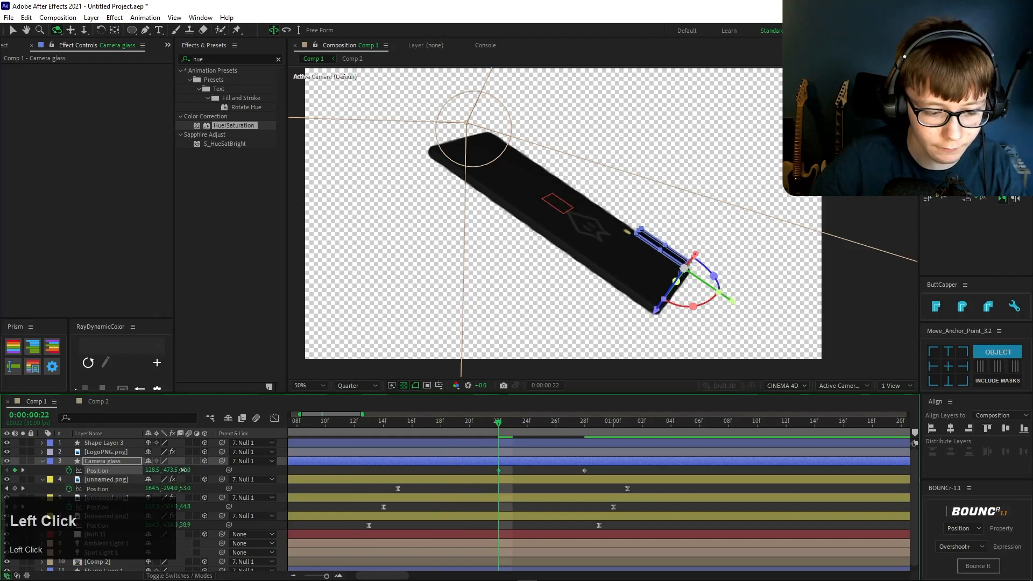
# Step: Easy-ease the Position keyframes of Camera glass and the camera layers, shape their speed graph to peak early, and preview it
pyautogui.moveTo(499, 472); pyautogui.dragTo(675, 558)
pyautogui.press('F9')
pyautogui.click(274, 419)
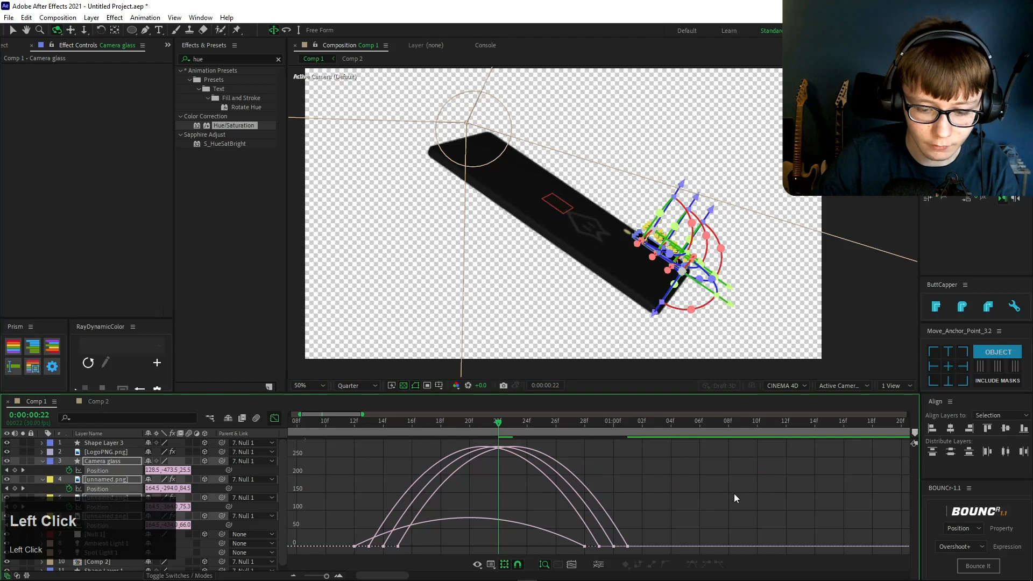
pyautogui.moveTo(734, 497); pyautogui.dragTo(346, 552)
pyautogui.moveTo(523, 546); pyautogui.dragTo(411, 548)
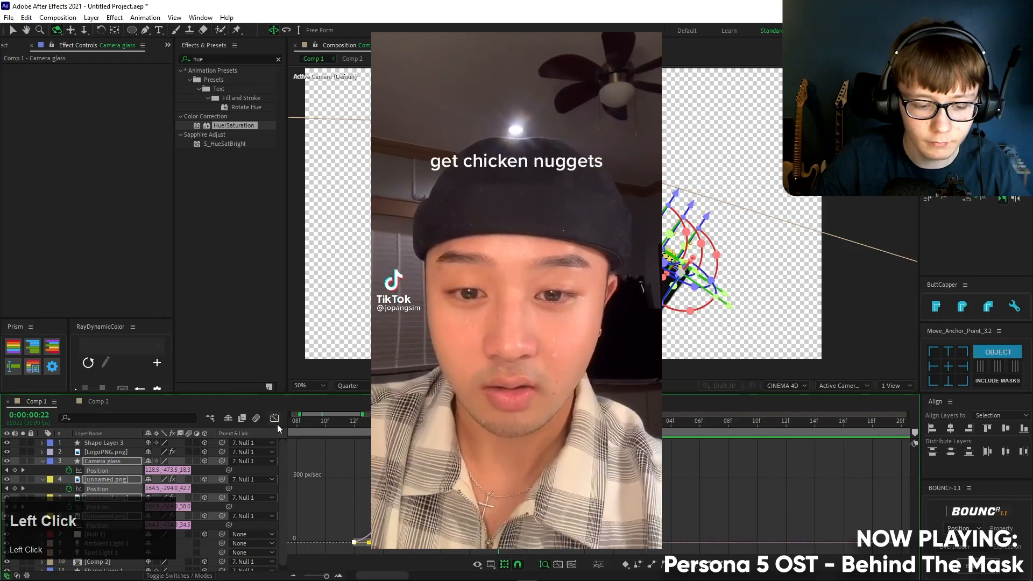
pyautogui.click(274, 419)
pyautogui.click(325, 422)
pyautogui.press('space')
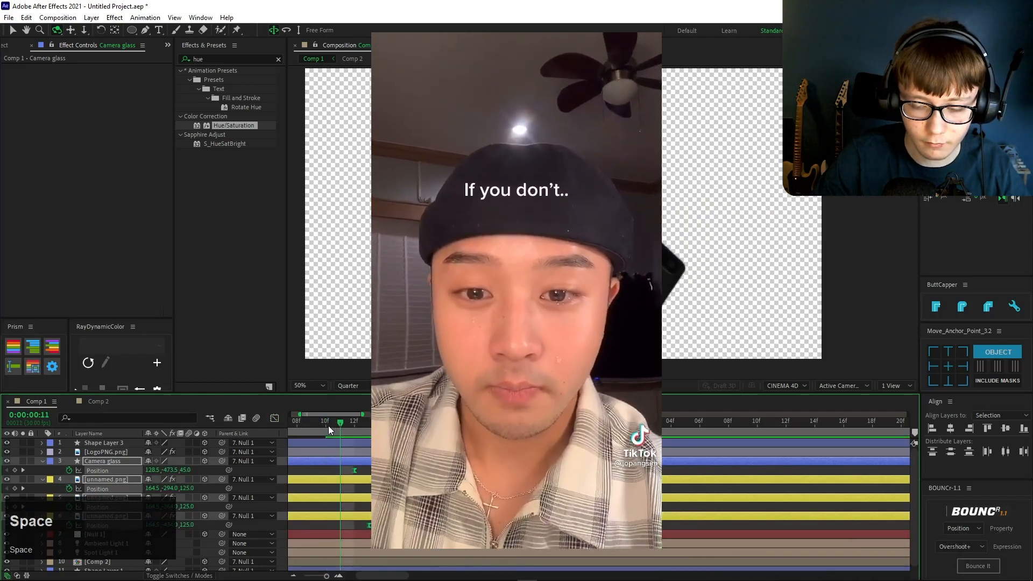
pyautogui.click(305, 426)
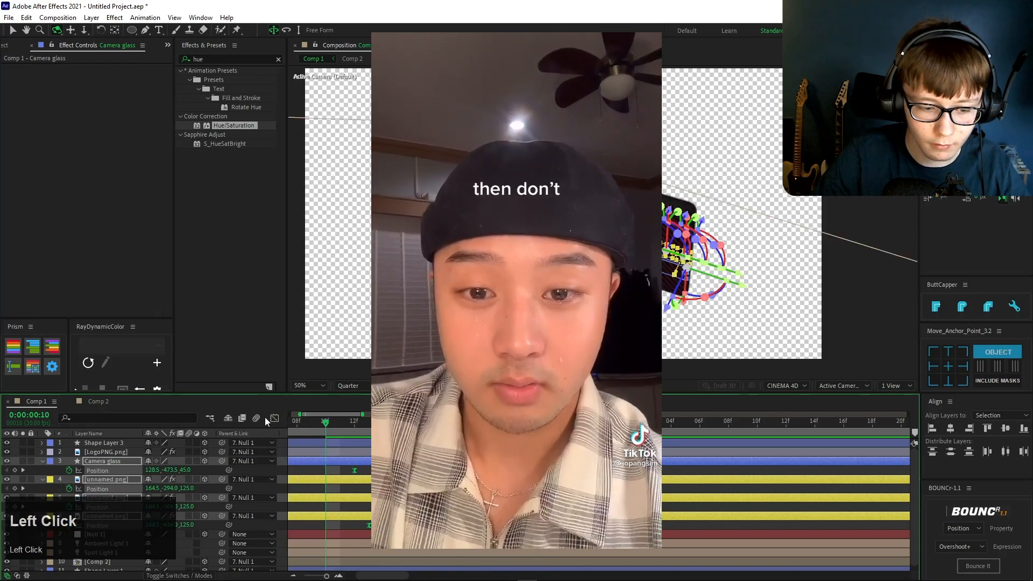
# Step: Set the Camera glass layer's Position Z to 80 at its frame 12 keyframe and preview the motion
pyautogui.click(350, 426)
pyautogui.click(375, 471)
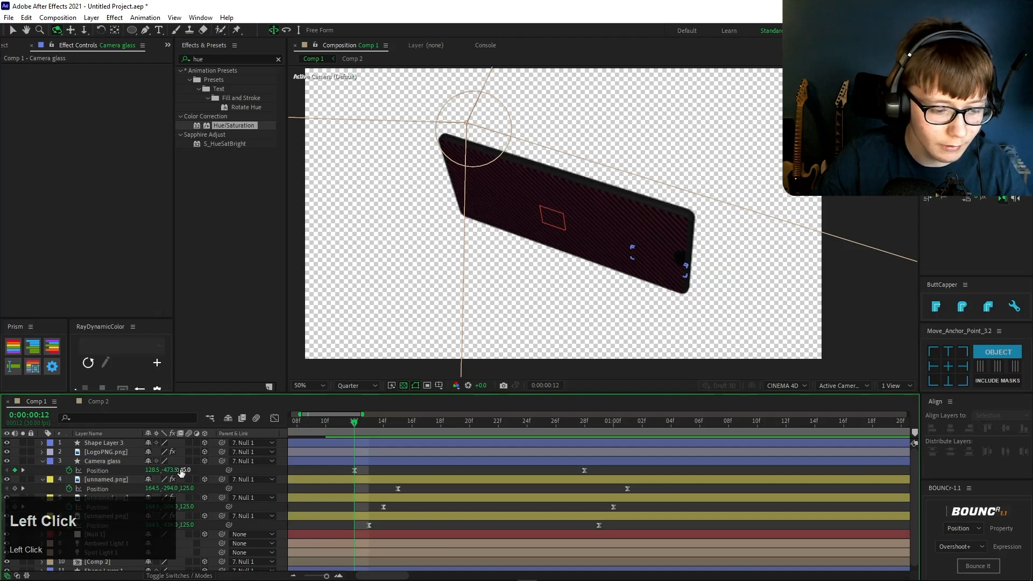
pyautogui.press('Return')
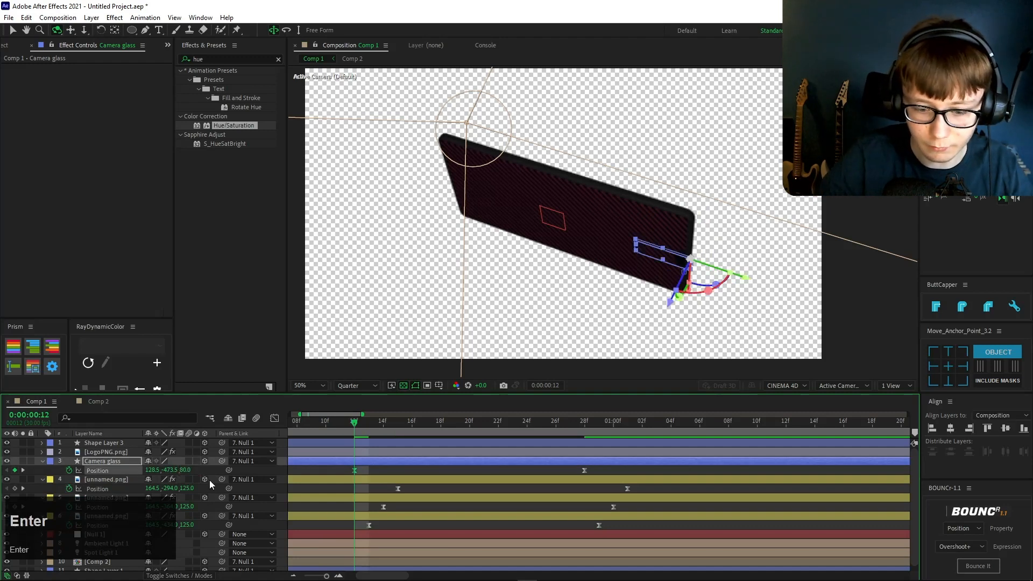
pyautogui.click(388, 473)
pyautogui.press('space')
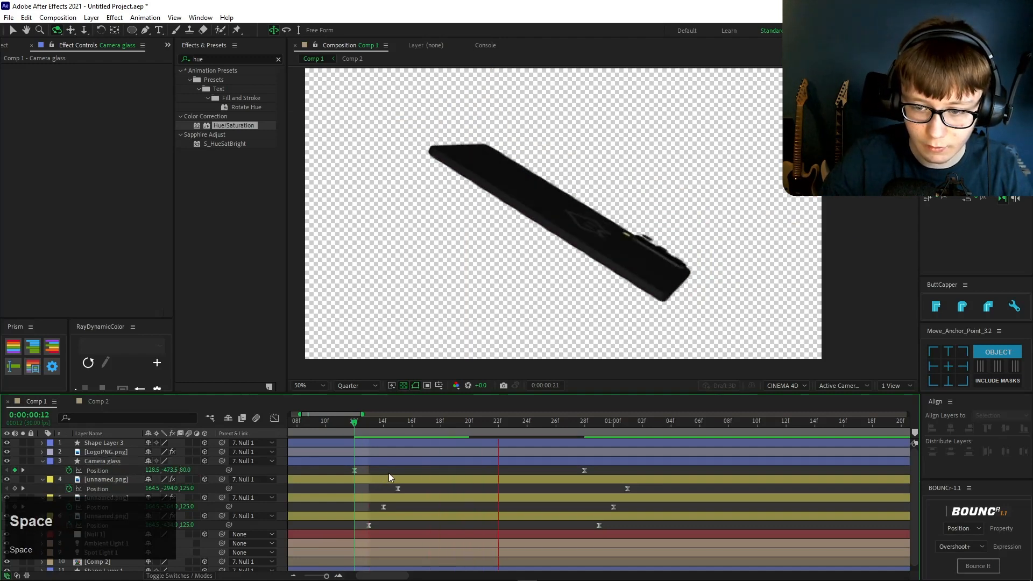
pyautogui.click(347, 425)
pyautogui.click(362, 451)
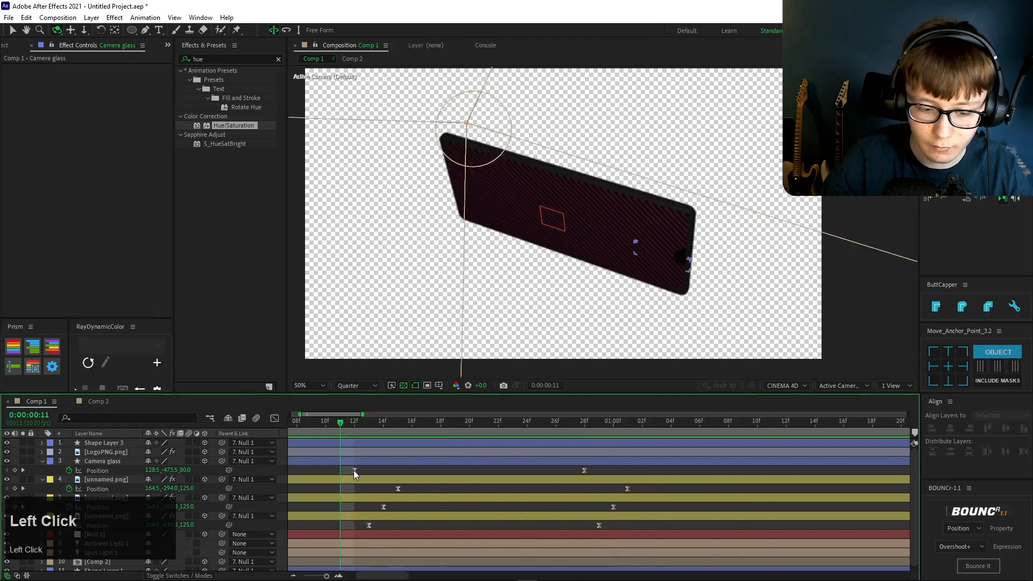
# Step: Move the Camera glass layer's first Position keyframe to frame 15 and replay the animation
pyautogui.moveTo(353, 470); pyautogui.dragTo(400, 474)
pyautogui.press('space')
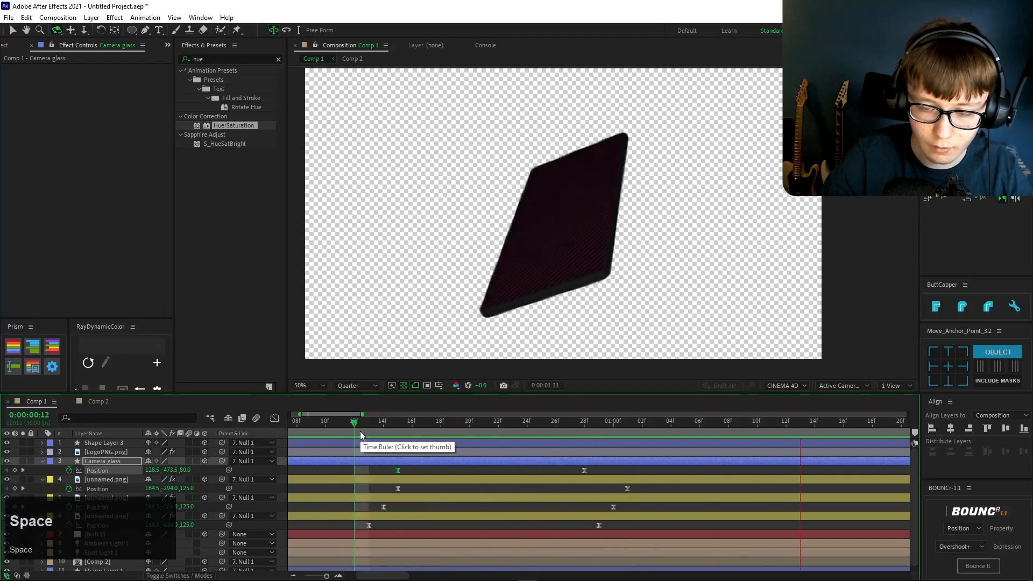
pyautogui.click(359, 430)
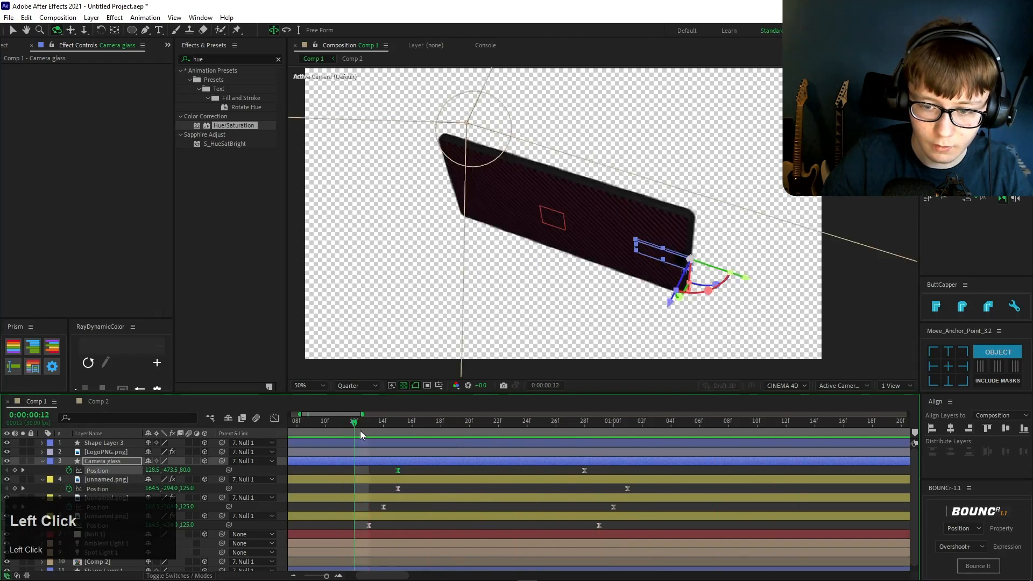
pyautogui.press('space')
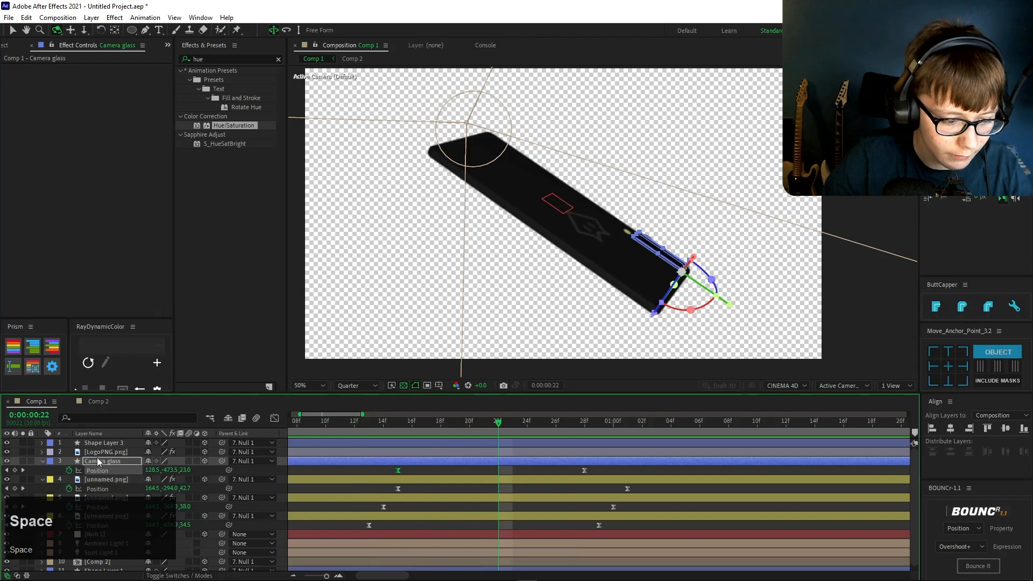
# Step: Rename Shape Layer 3 as Flash and add a Position keyframe to it at frame 15
pyautogui.click(105, 443)
pyautogui.press('Return')
pyautogui.write('Fka')
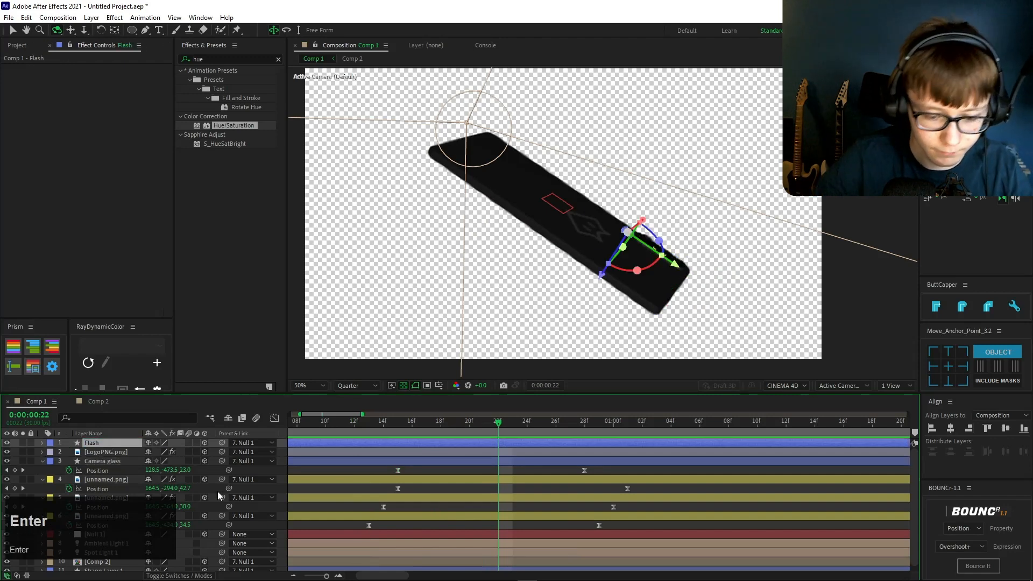
pyautogui.moveTo(636, 485); pyautogui.dragTo(394, 487)
pyautogui.click(408, 451)
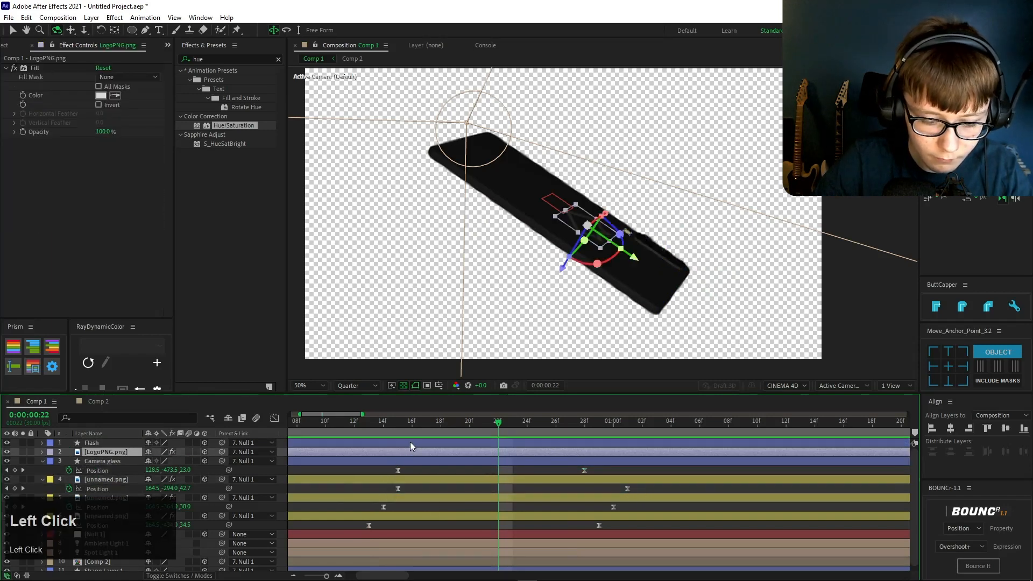
pyautogui.click(411, 442)
pyautogui.press('p')
pyautogui.click(399, 424)
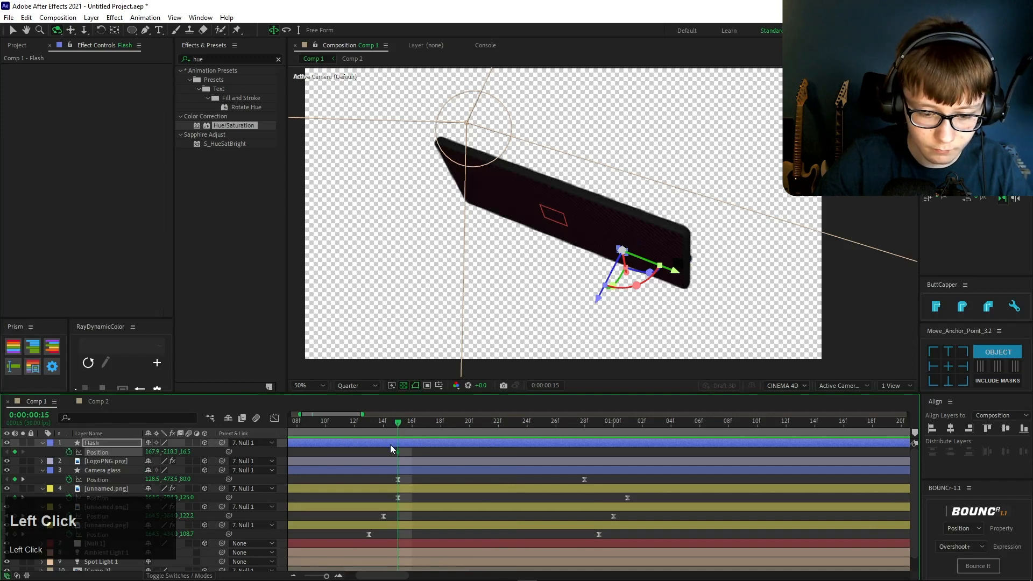
# Step: Place the Flash layer's end Position keyframe at 1:07 and set its Z position to 168.5 at frame 15
pyautogui.press('space')
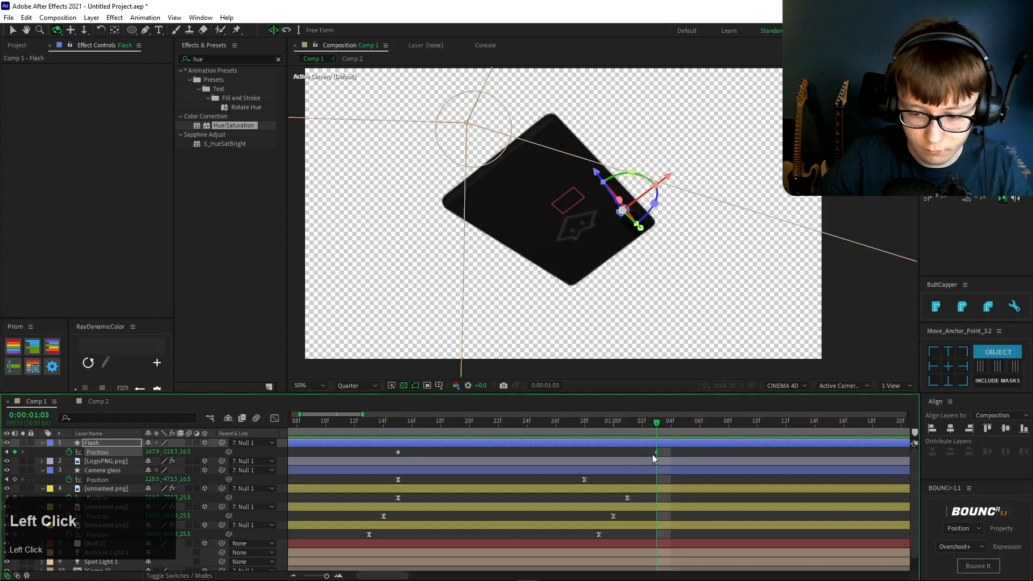
pyautogui.moveTo(654, 453); pyautogui.dragTo(318, 460)
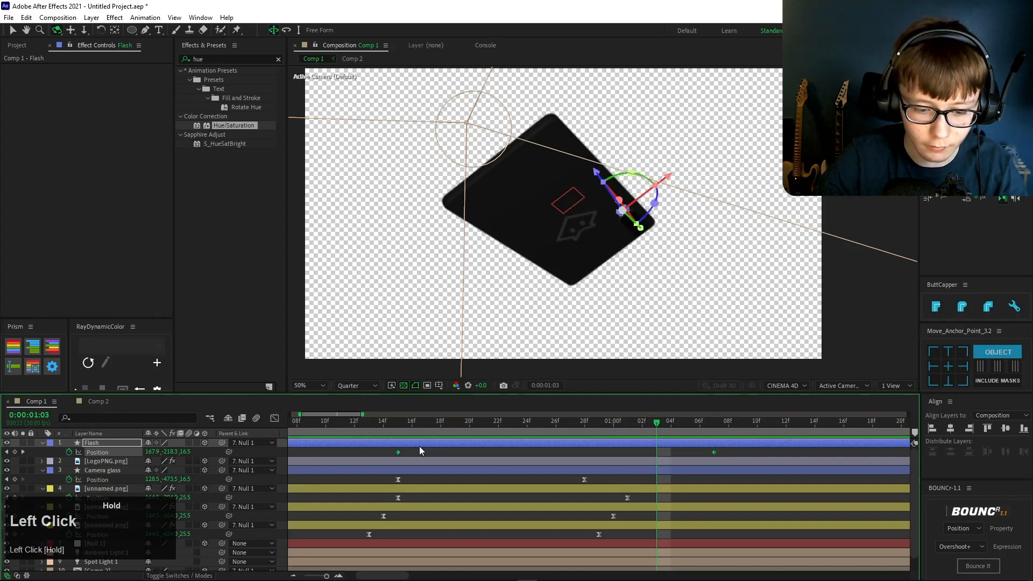
pyautogui.click(398, 428)
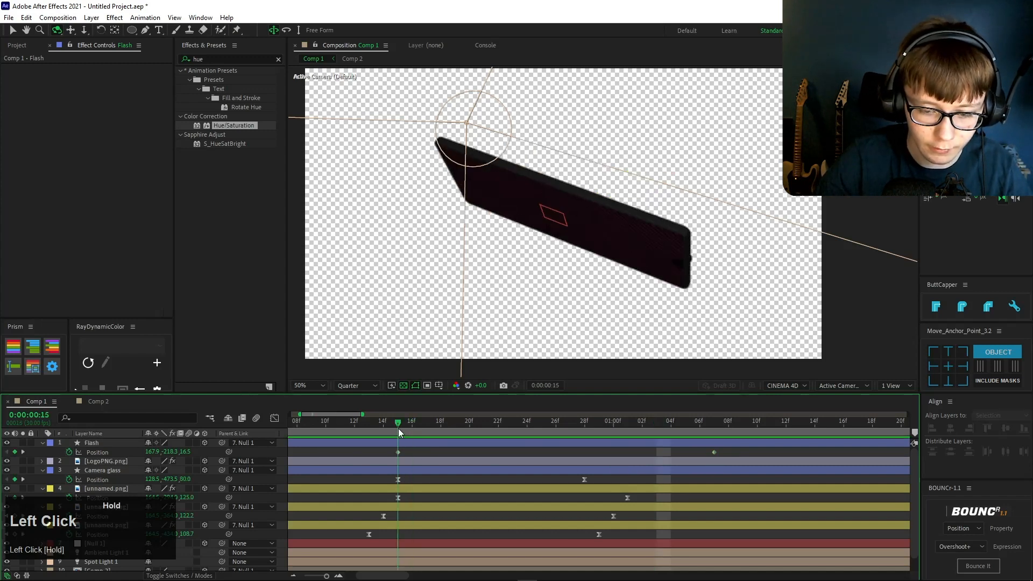
pyautogui.click(185, 452)
pyautogui.moveTo(364, 440); pyautogui.dragTo(295, 477)
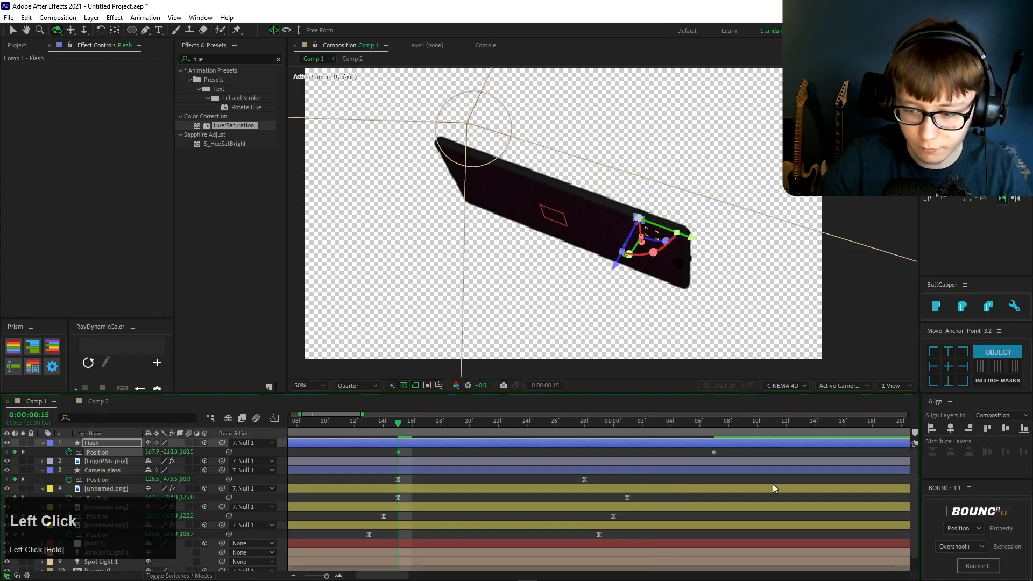
# Step: Easy-ease the Flash layer's Position keyframes, shape their speed graph to peak early with a long ease out, and preview it
pyautogui.moveTo(729, 456); pyautogui.dragTo(267, 439)
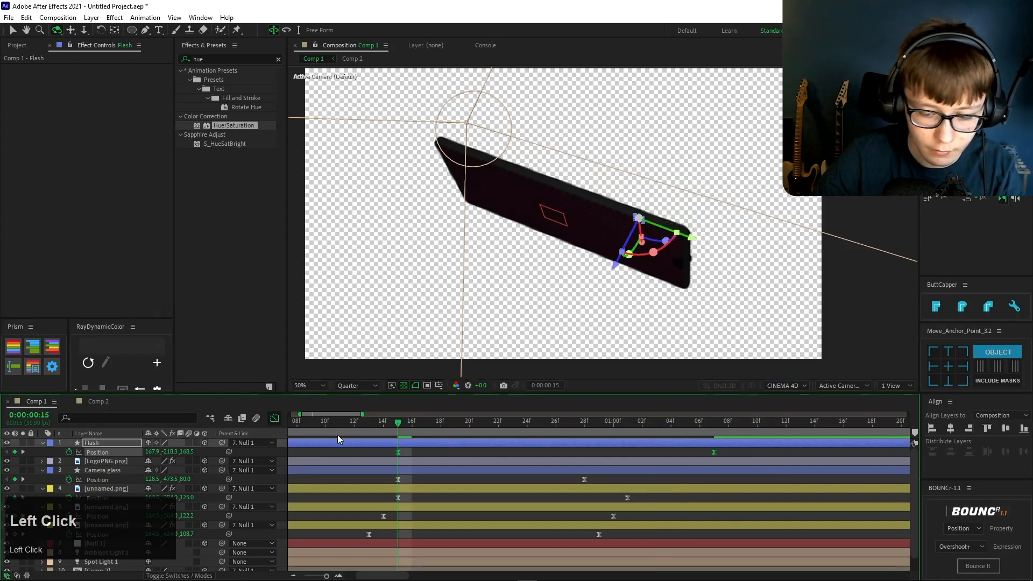
pyautogui.hotkey('shift', 'F3')
pyautogui.moveTo(656, 541); pyautogui.dragTo(442, 539)
pyautogui.press('space')
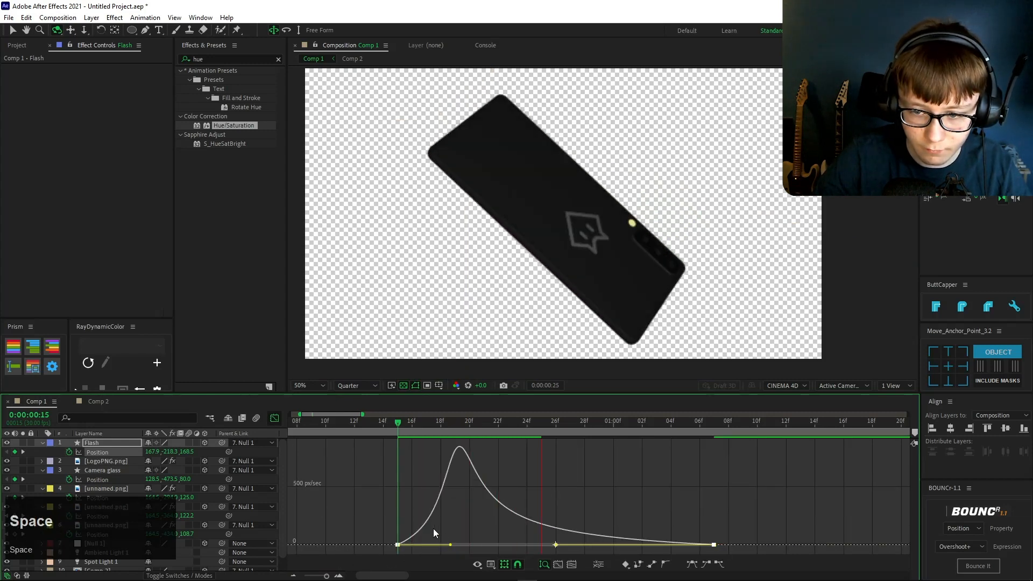
pyautogui.press('space')
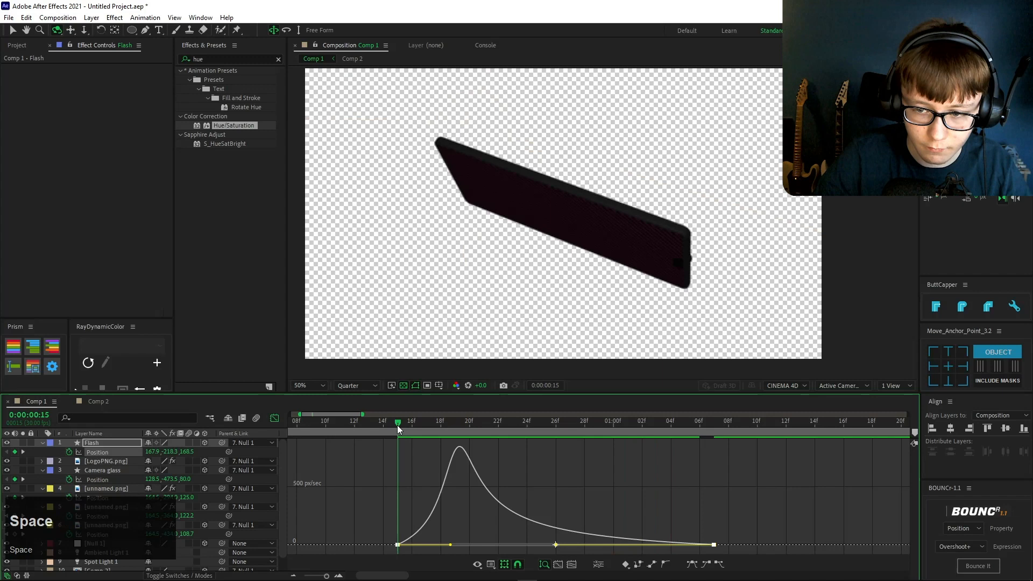
pyautogui.press('space')
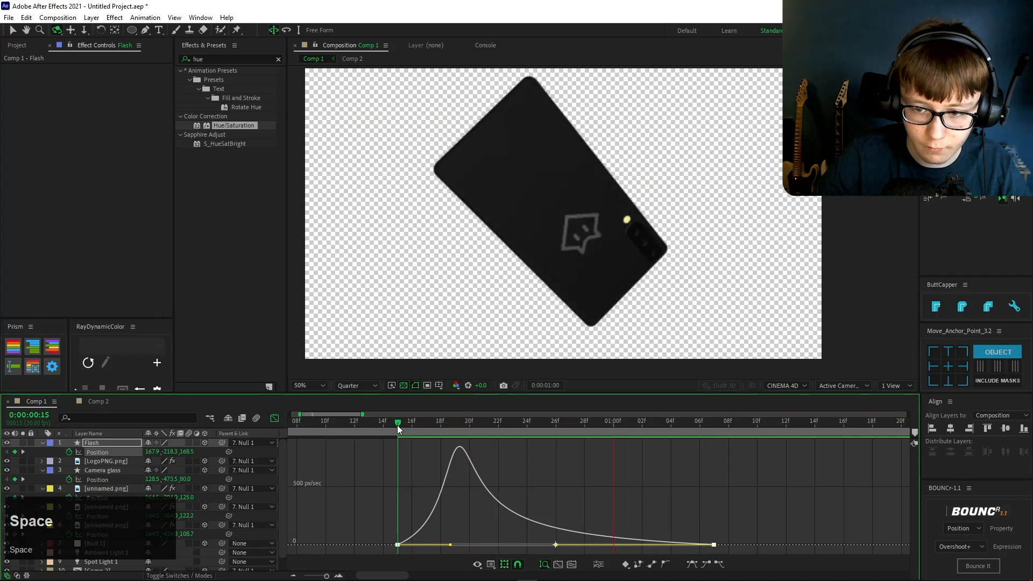
# Step: Hide the transparency grid and replay the flip several times to examine the flash, lenses and camera glass moving into place
pyautogui.click(404, 385)
pyautogui.click(519, 448)
pyautogui.moveTo(463, 425); pyautogui.dragTo(388, 424)
pyautogui.press('space')
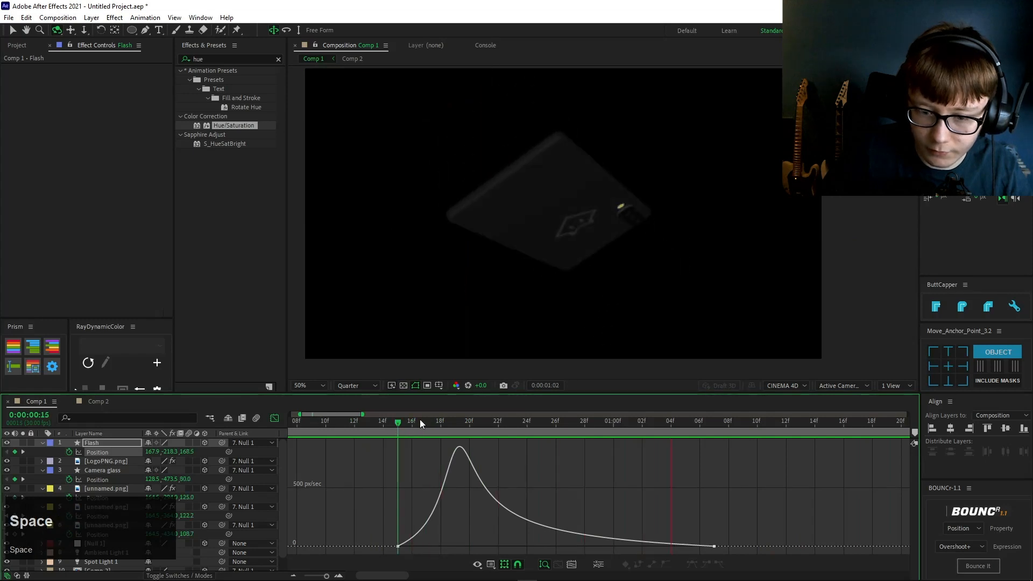
pyautogui.click(314, 431)
pyautogui.press('space')
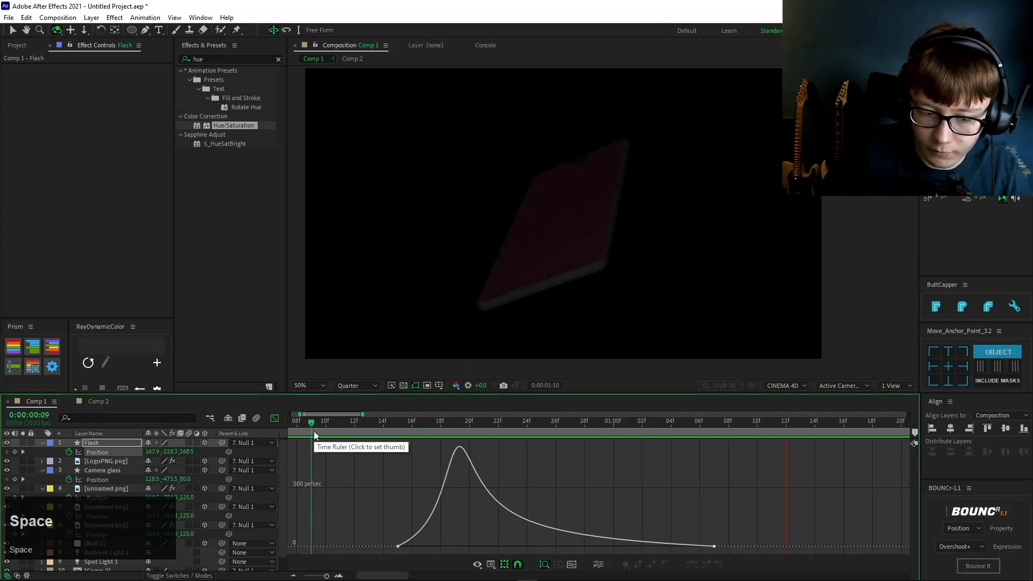
pyautogui.moveTo(380, 423); pyautogui.dragTo(351, 423)
pyautogui.press('space')
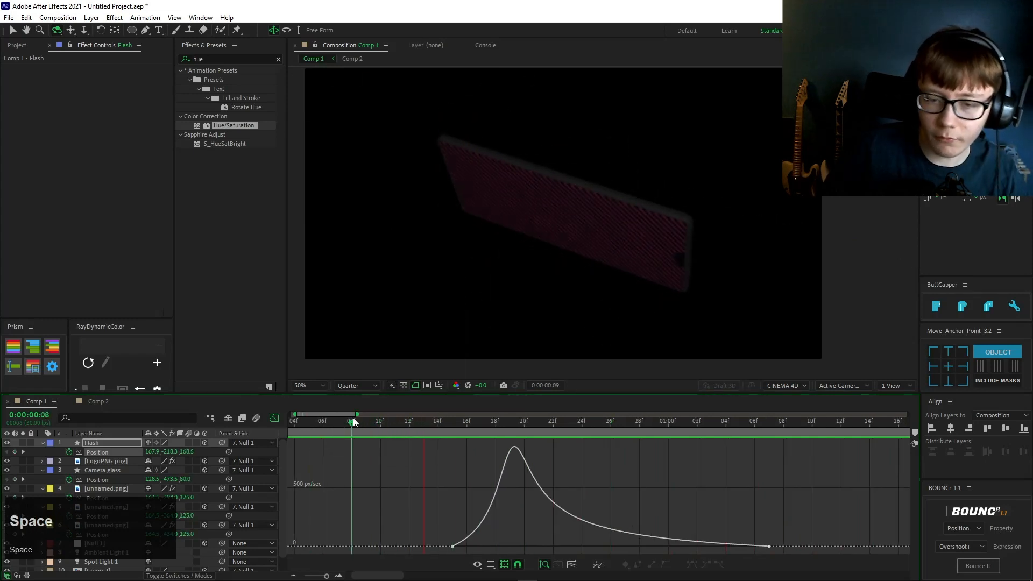
pyautogui.press('space')
pyautogui.press('space')
pyautogui.click(353, 422)
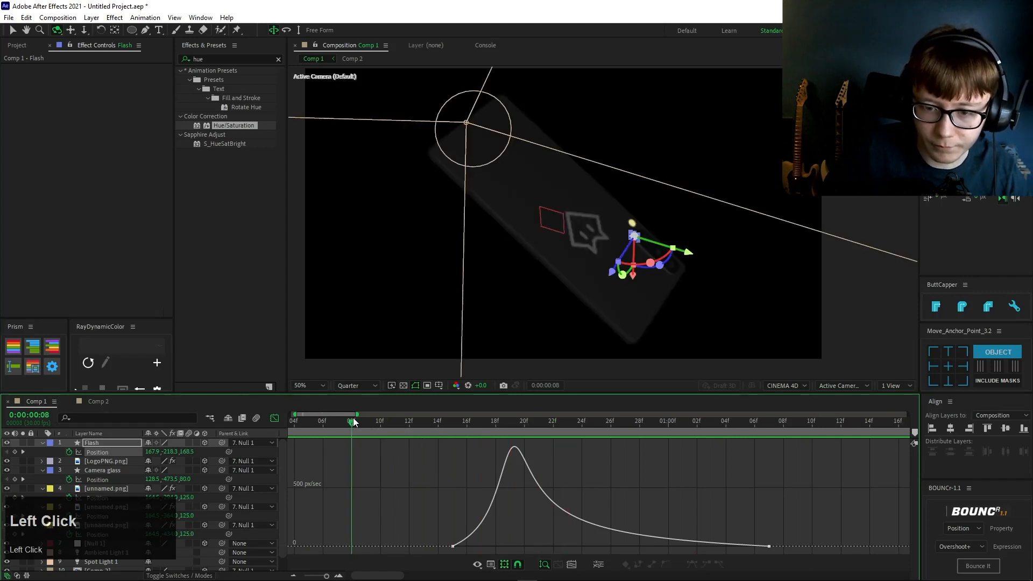
pyautogui.press('space')
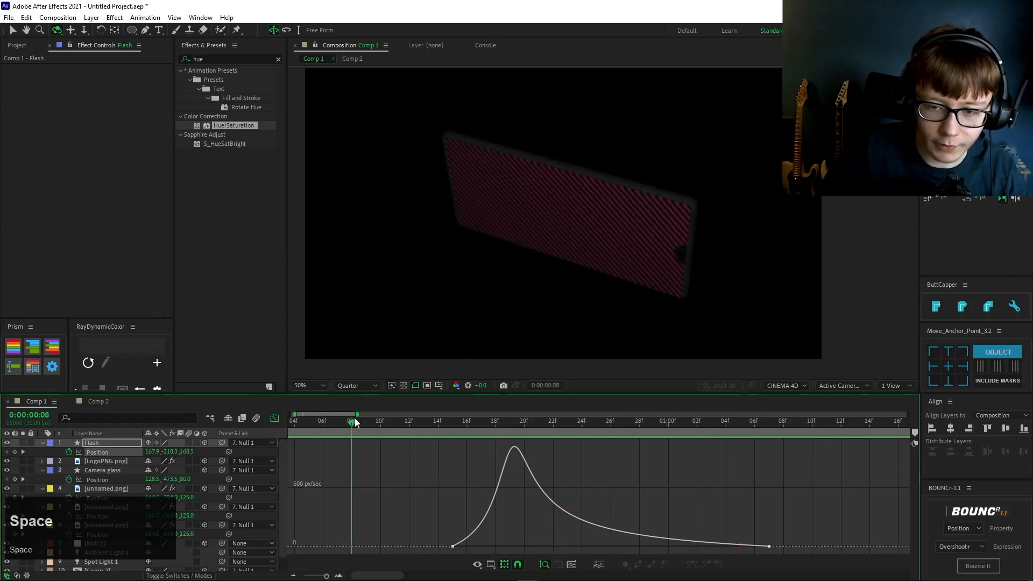
pyautogui.click(585, 425)
pyautogui.press('space')
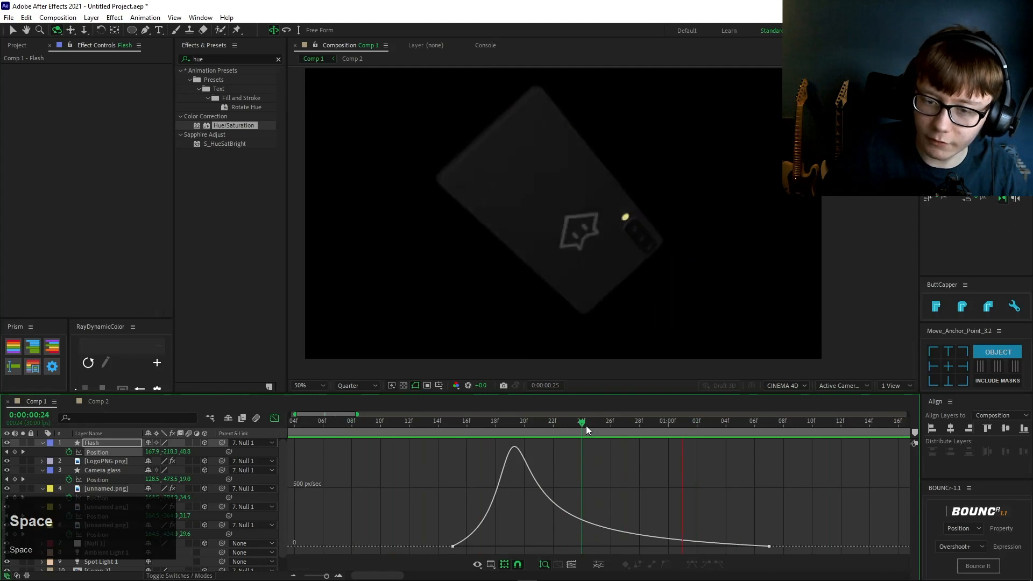
# Step: Add a Position keyframe to the LogoPNG.png layer at frame 24 and set its Z position to 251.6 at 1:20
pyautogui.click(586, 425)
pyautogui.click(115, 460)
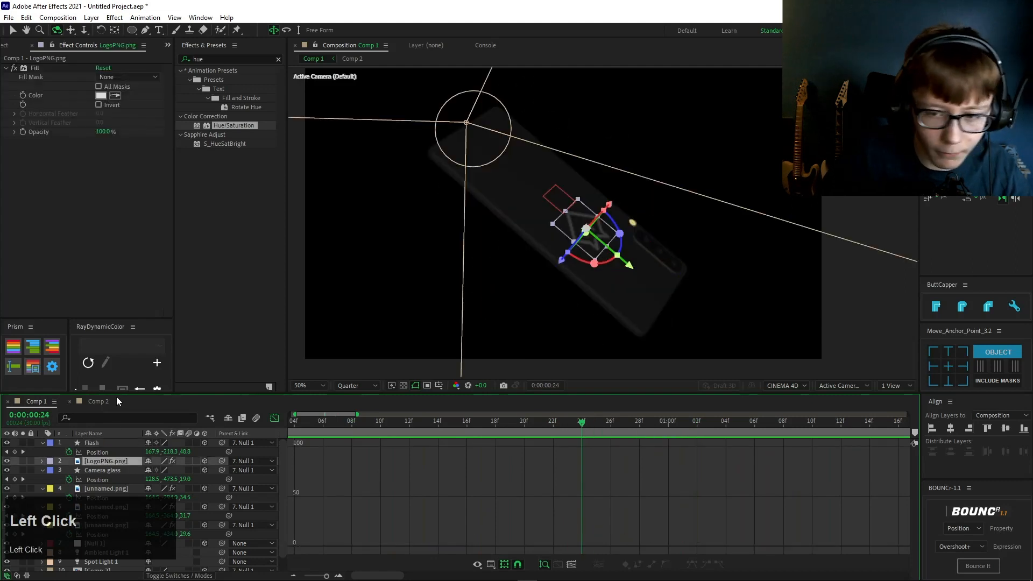
pyautogui.press('p')
pyautogui.click(64, 467)
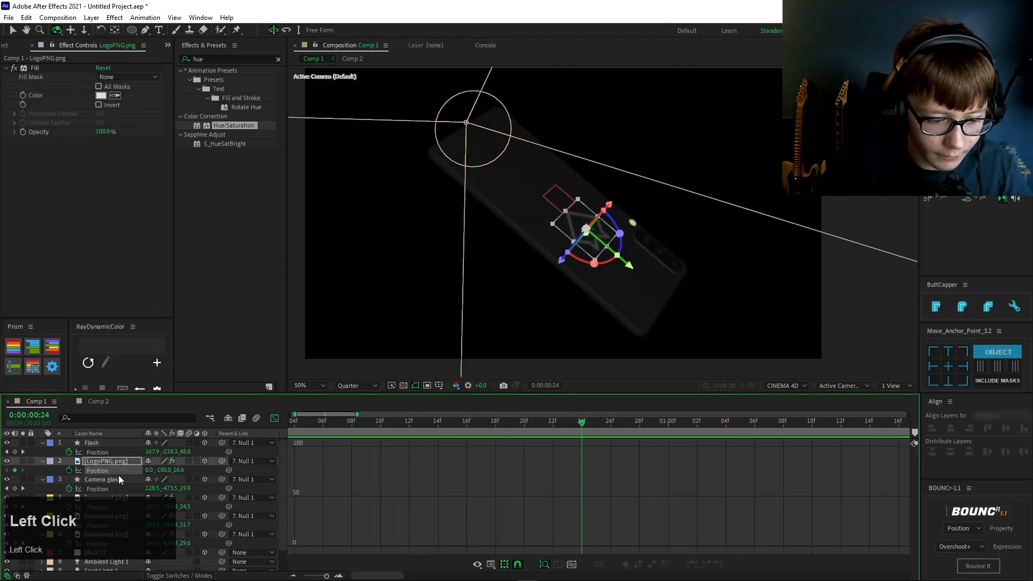
pyautogui.press('space')
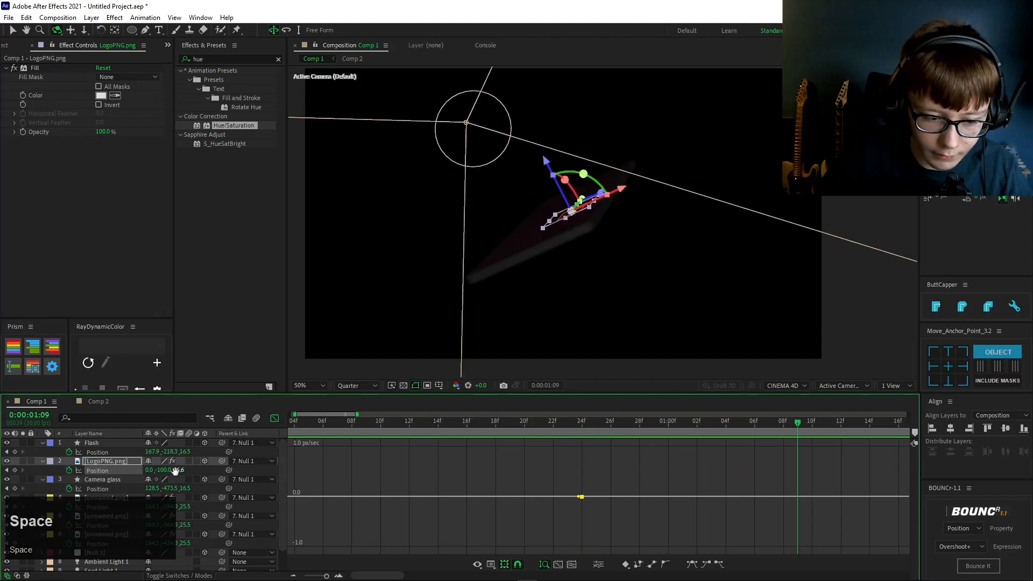
pyautogui.moveTo(179, 469); pyautogui.dragTo(322, 485)
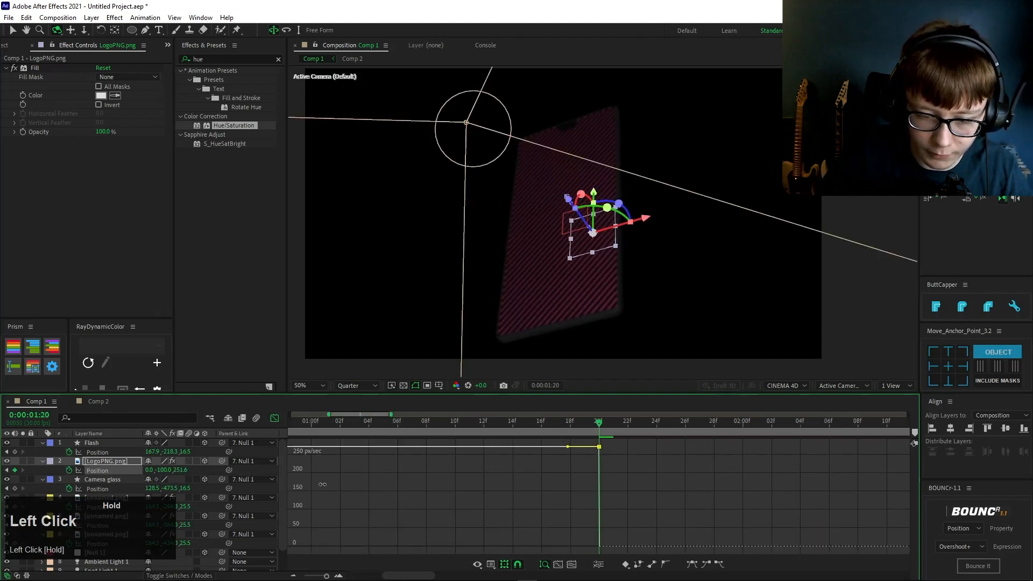
# Step: Easy-ease the logo's Position keyframes, shape their speed graph to peak early with a long ease out, and preview it
pyautogui.click(274, 417)
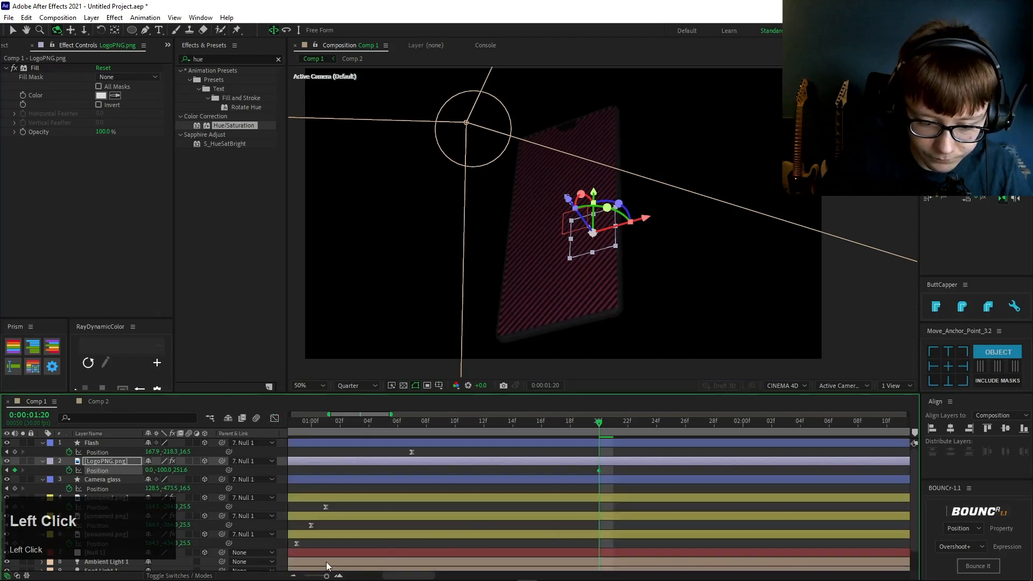
pyautogui.moveTo(326, 575); pyautogui.dragTo(324, 576)
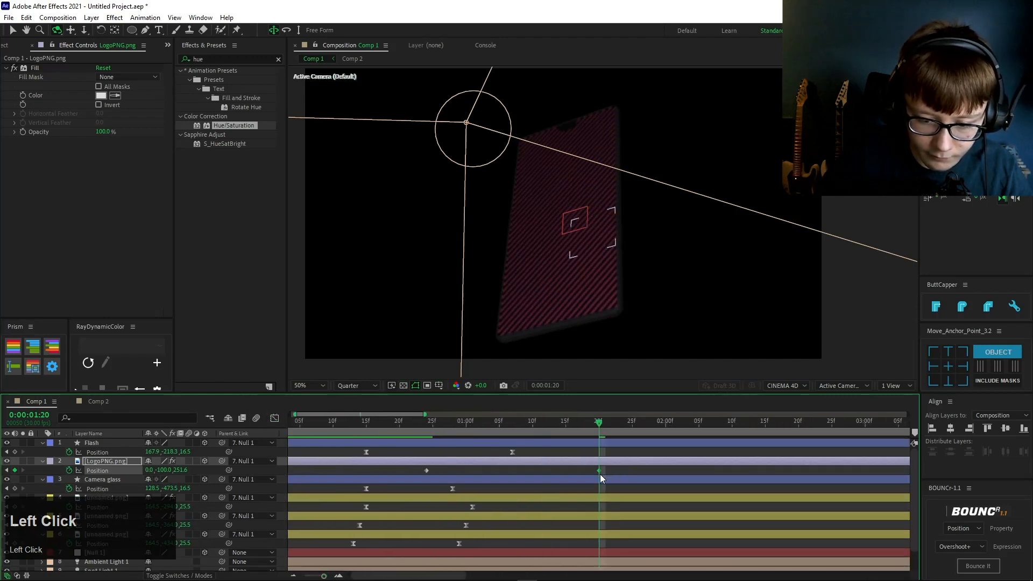
pyautogui.click(274, 418)
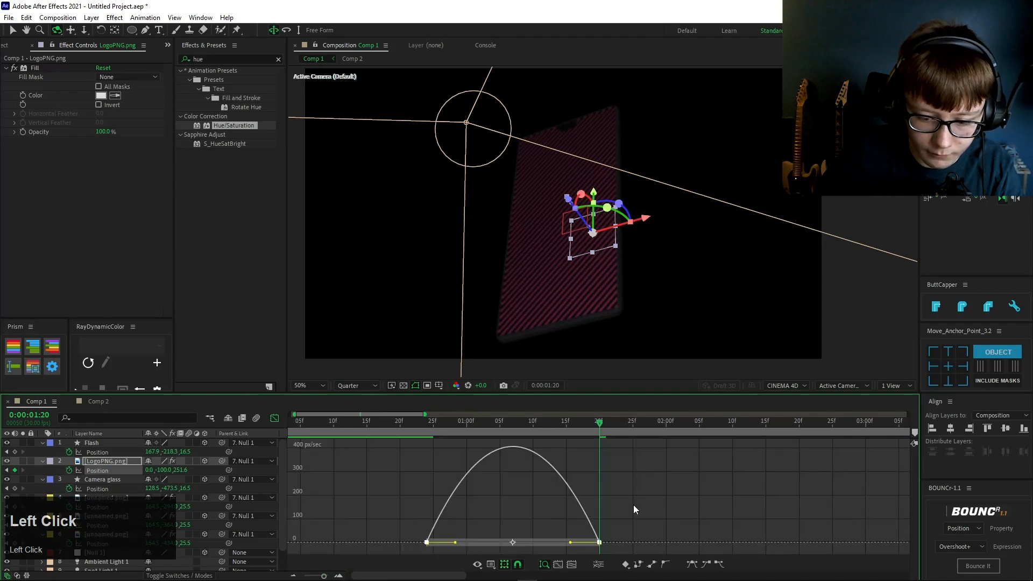
pyautogui.moveTo(430, 544)
pyautogui.mouseDown()
pyautogui.moveTo(454, 548)
pyautogui.moveTo(439, 542)
pyautogui.mouseUp()
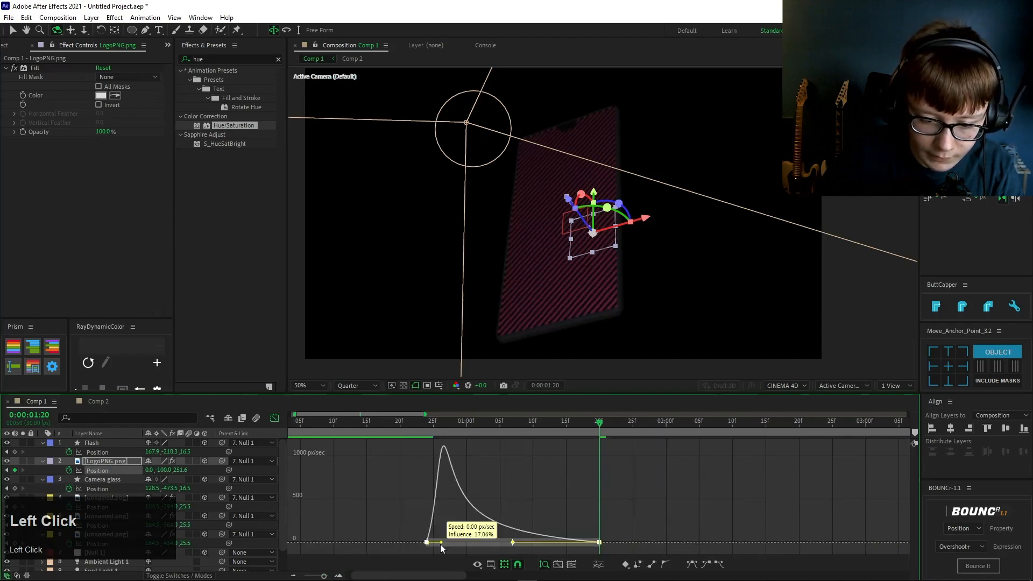
pyautogui.press('space')
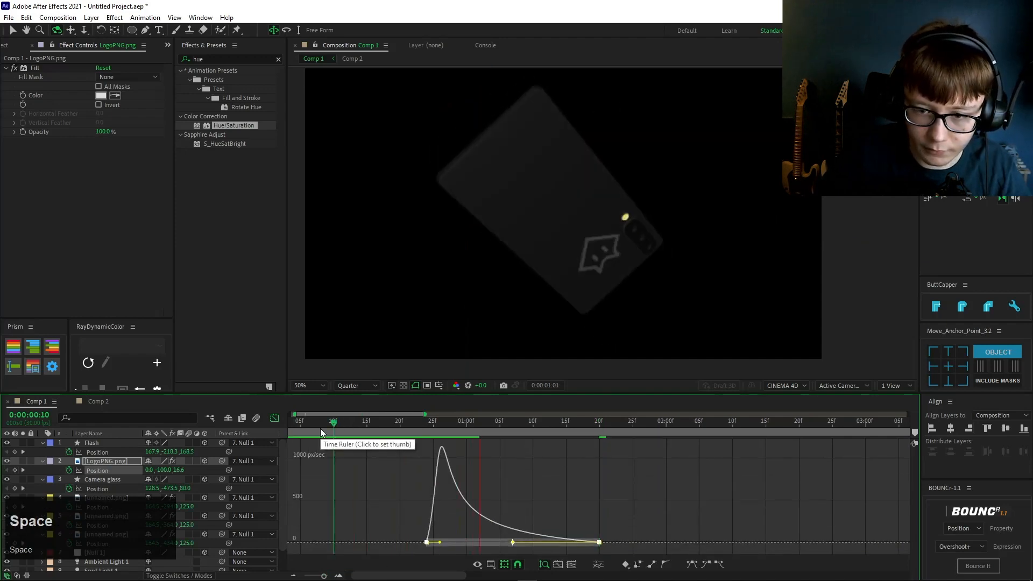
pyautogui.click(321, 428)
pyautogui.press('space')
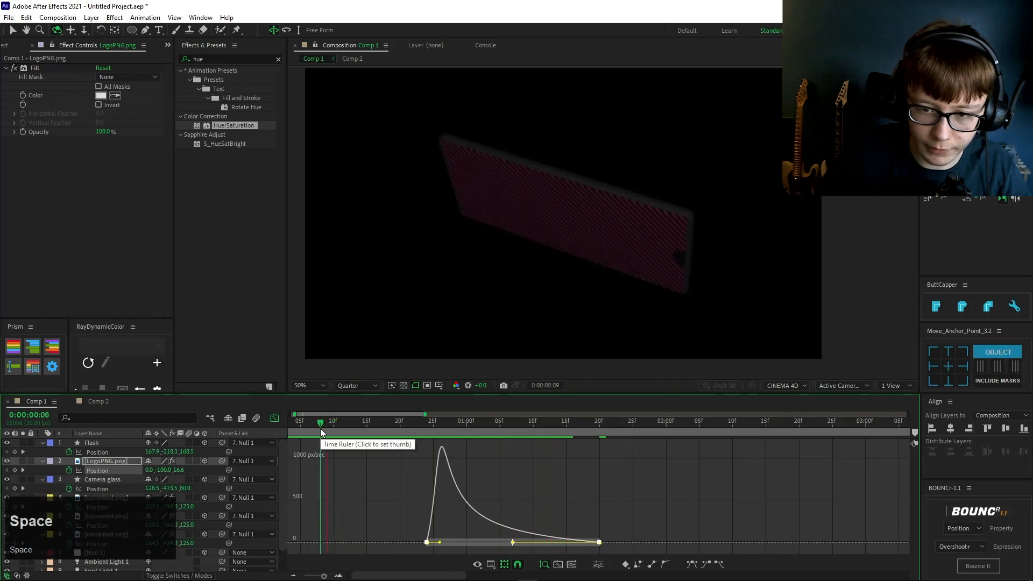
pyautogui.press('space')
pyautogui.click(466, 518)
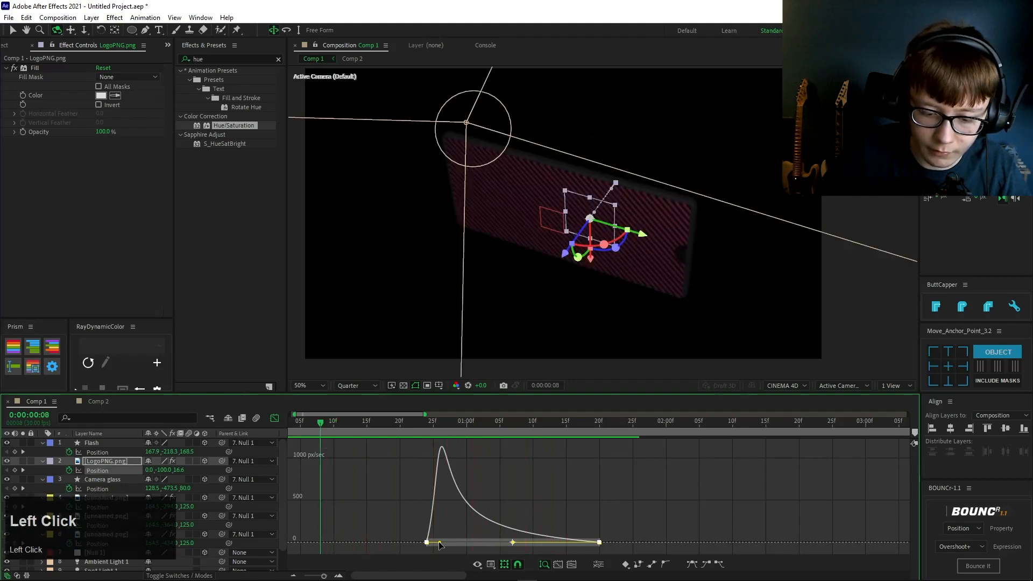
# Step: Increase the outgoing influence of the logo's first Position keyframe for a slower start and replay the flip from several frames
pyautogui.moveTo(439, 543); pyautogui.dragTo(462, 541)
pyautogui.press('space')
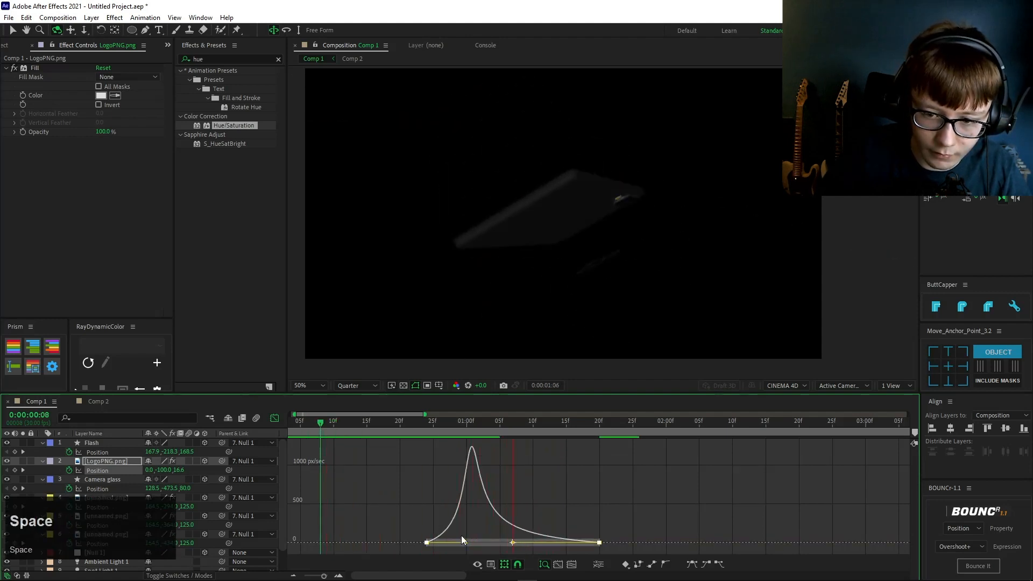
pyautogui.click(416, 422)
pyautogui.press('space')
pyautogui.click(397, 425)
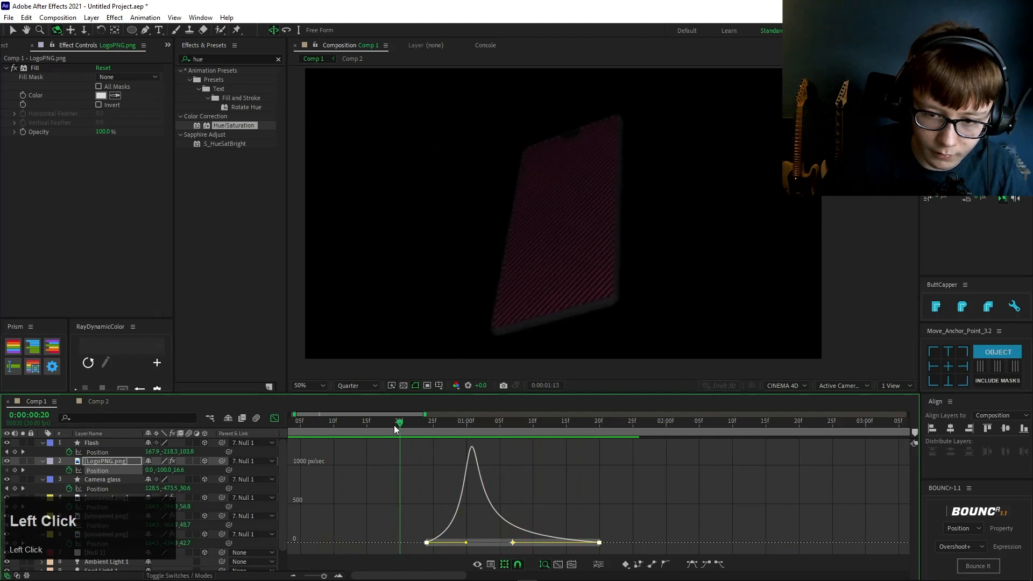
pyautogui.moveTo(395, 425); pyautogui.dragTo(540, 426)
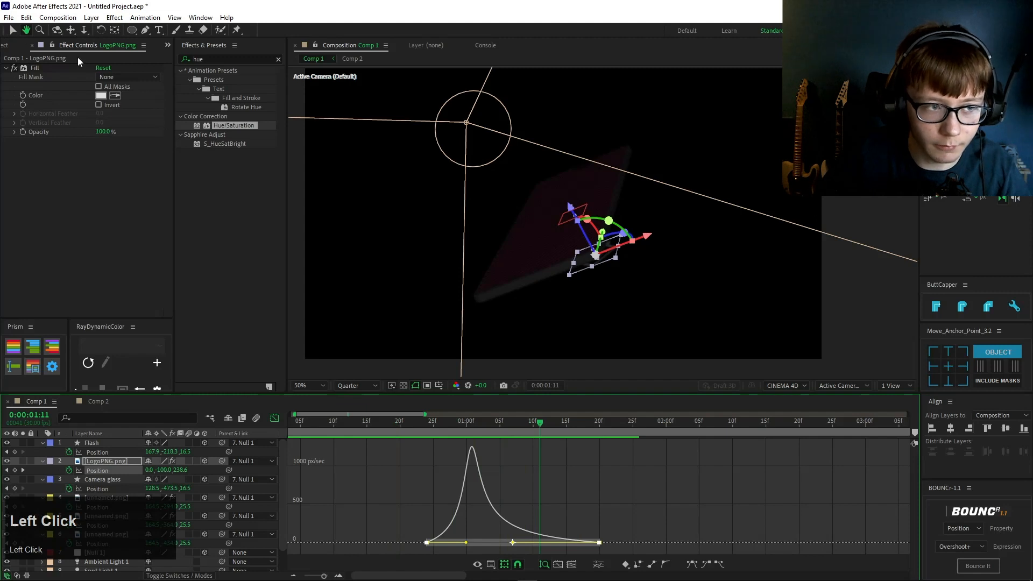
# Step: Extend the logo's end Position keyframe to 1:24, reshape both easing handles into a sharp mid-move speed peak, and preview it
pyautogui.moveTo(599, 542); pyautogui.dragTo(625, 542)
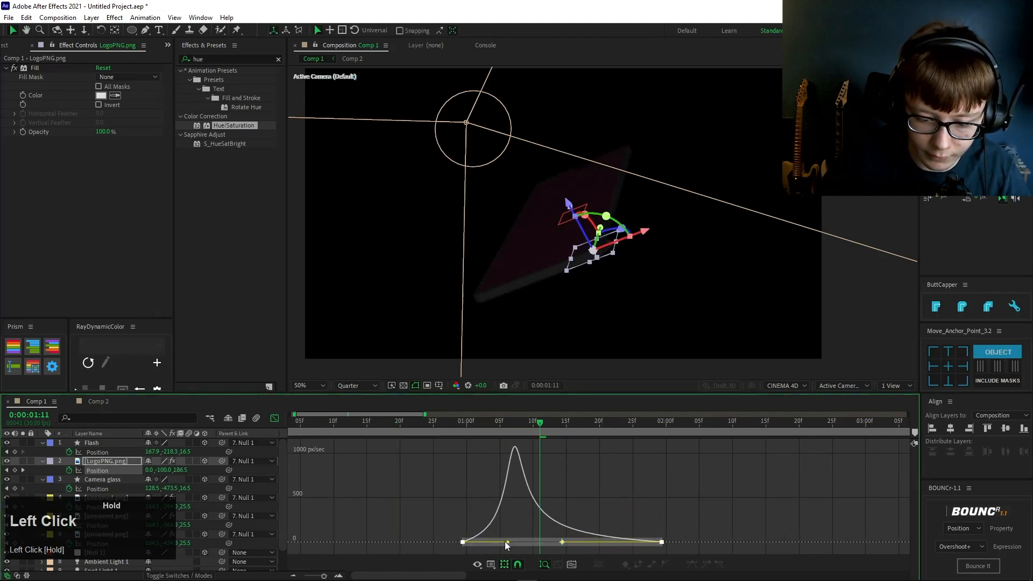
pyautogui.hotkey('ctrl', 'z')
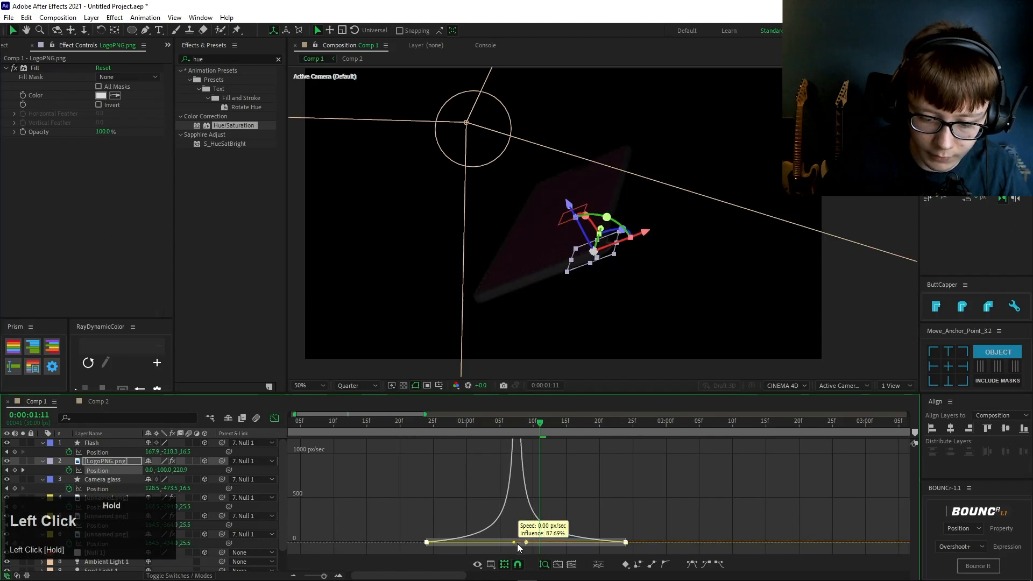
pyautogui.moveTo(520, 548); pyautogui.dragTo(515, 541)
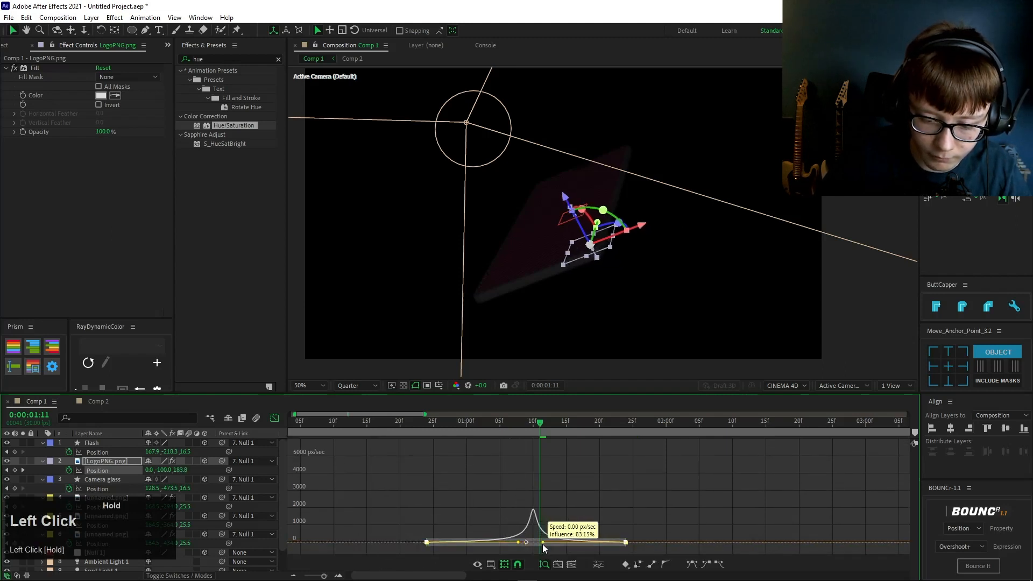
pyautogui.moveTo(533, 517); pyautogui.dragTo(533, 517)
pyautogui.press('space')
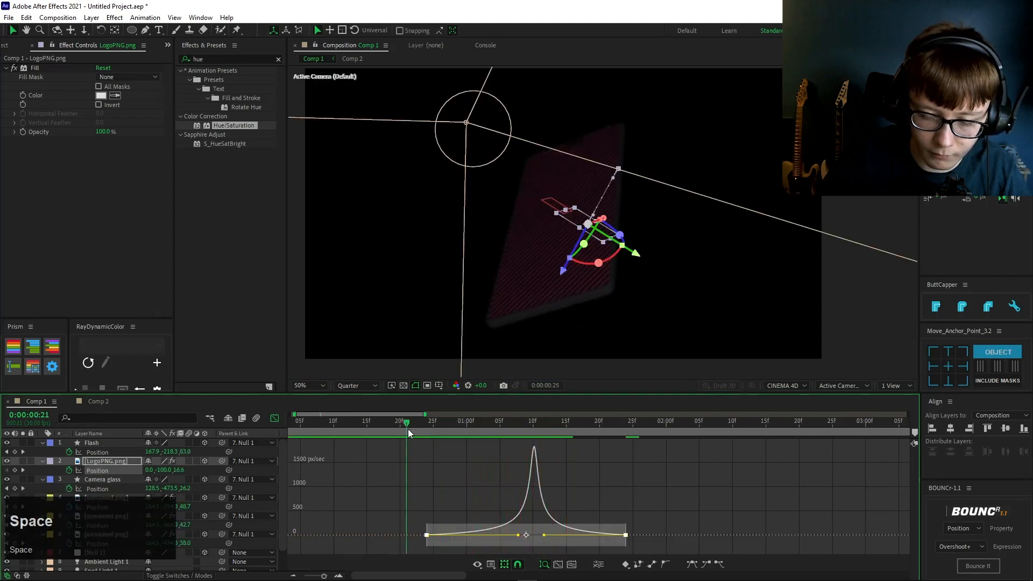
# Step: Slightly reduce the outgoing influence of the logo's first Position keyframe and replay the flip to check the logo's timing
pyautogui.click(553, 534)
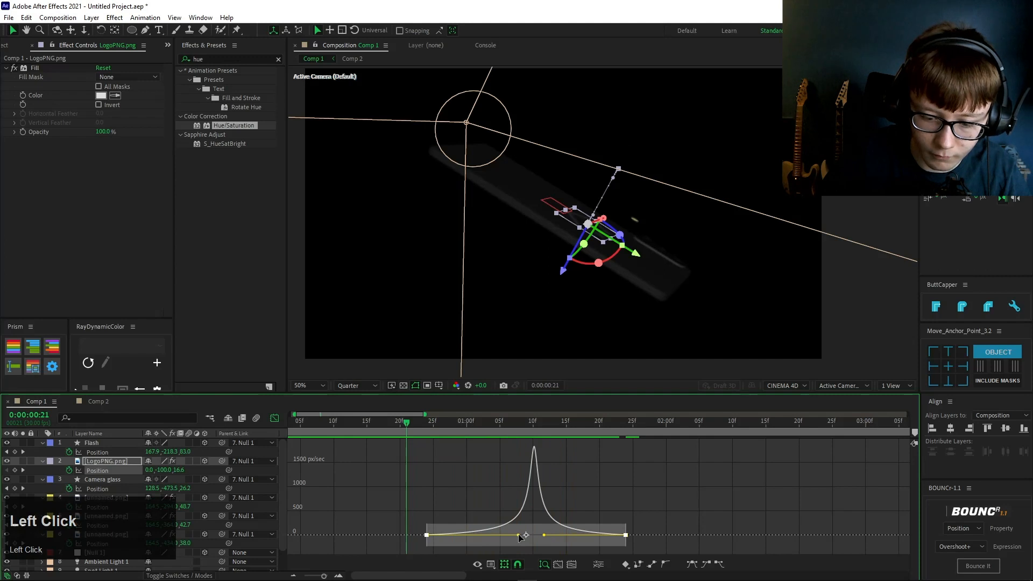
pyautogui.moveTo(518, 534); pyautogui.dragTo(507, 544)
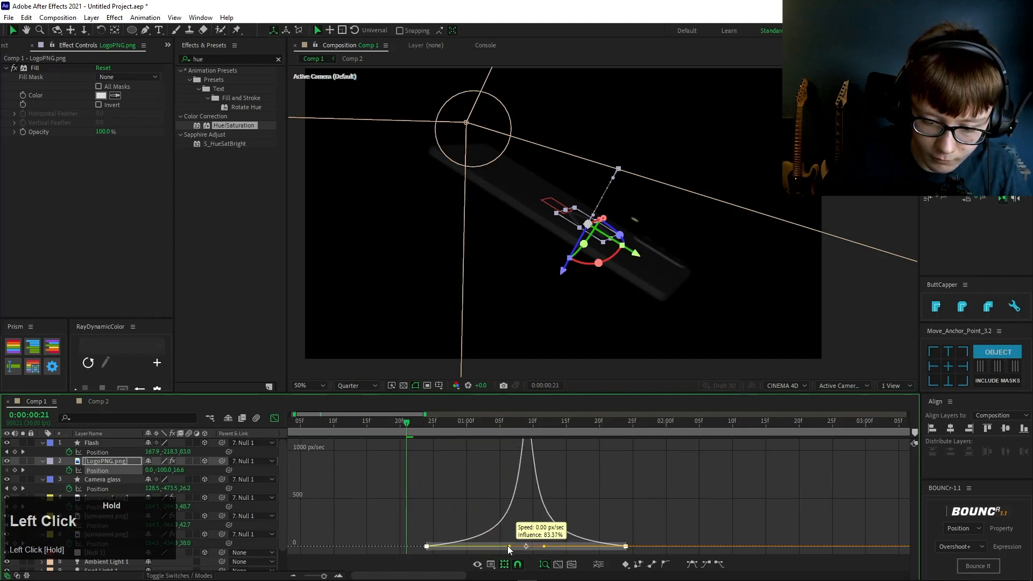
pyautogui.press('space')
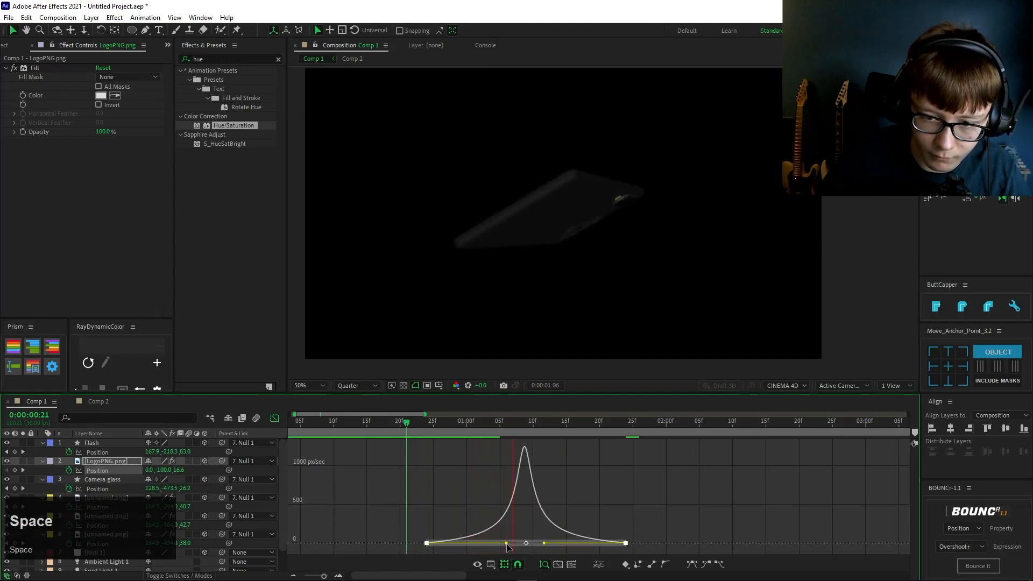
pyautogui.press('space')
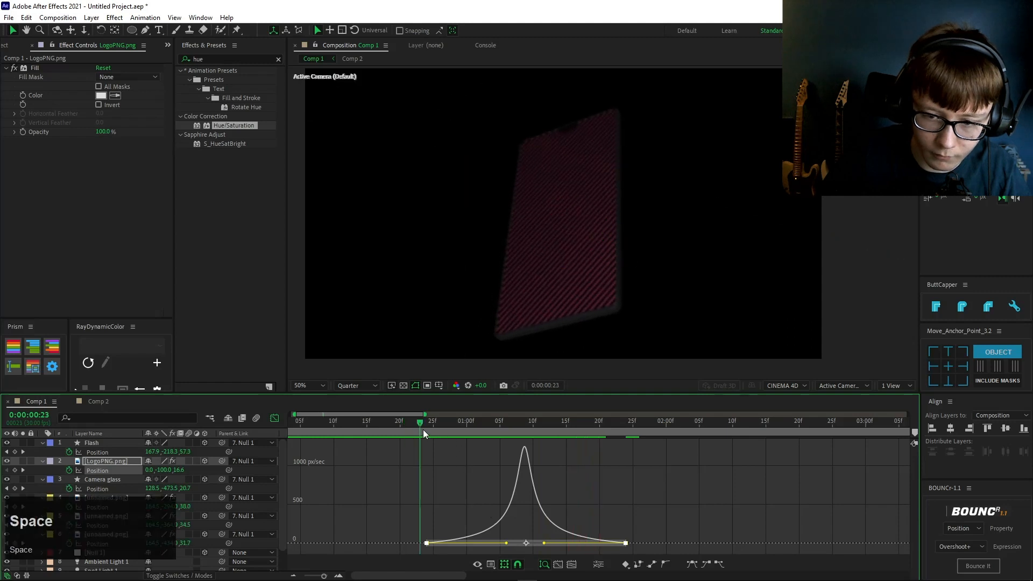
pyautogui.press('space')
pyautogui.click(423, 433)
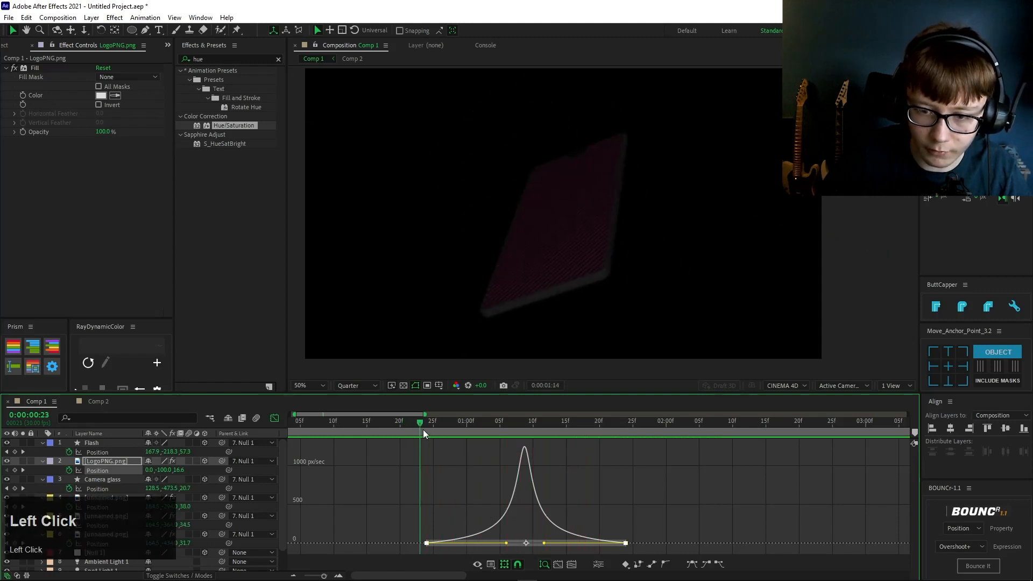
pyautogui.press('space')
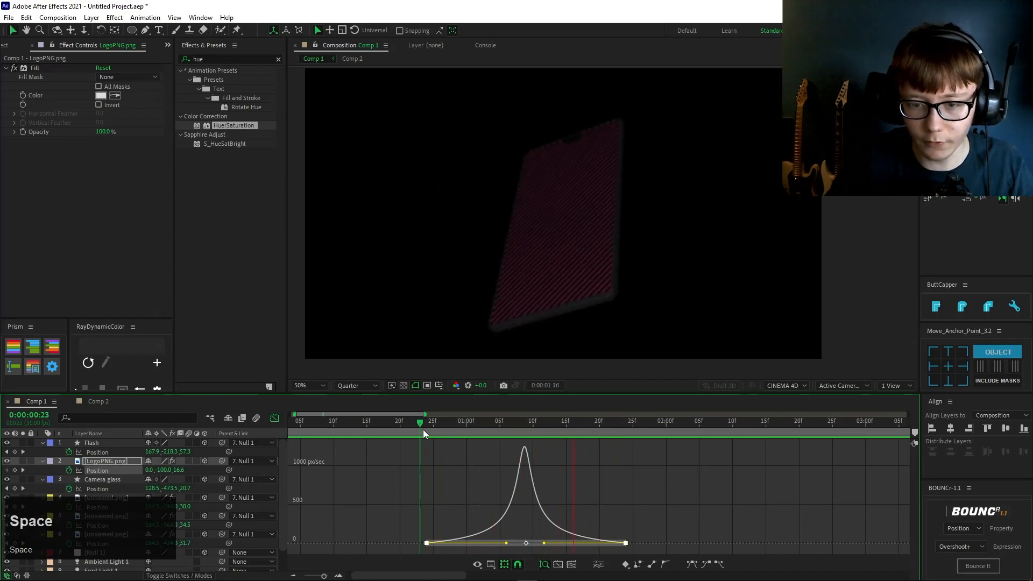
pyautogui.press('space')
pyautogui.click(275, 418)
# Step: Rename the Comp 2 layer as Display and set its Z position to -68.7 at 1:03
pyautogui.click(116, 480)
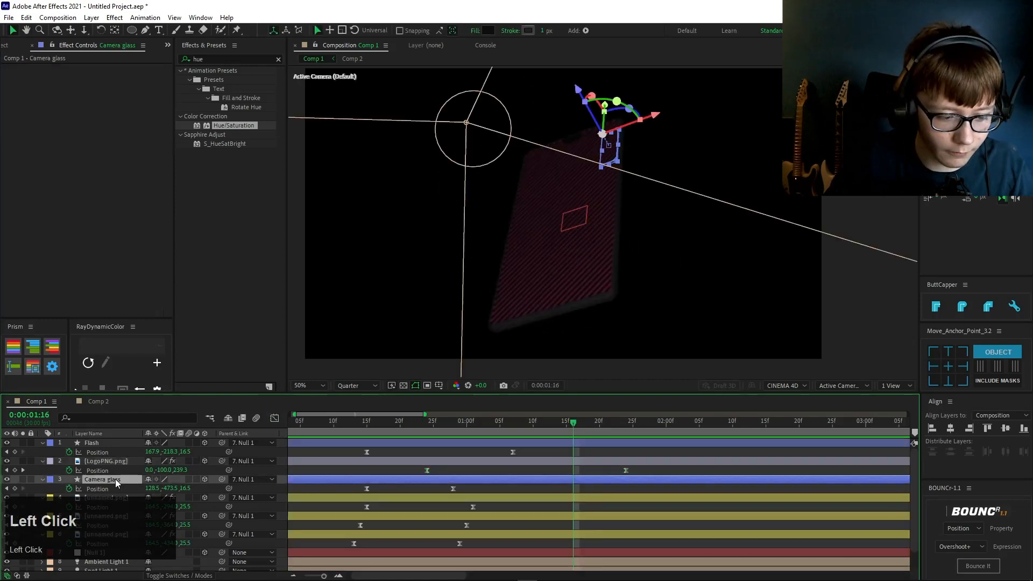
pyautogui.press('Return')
pyautogui.press('p')
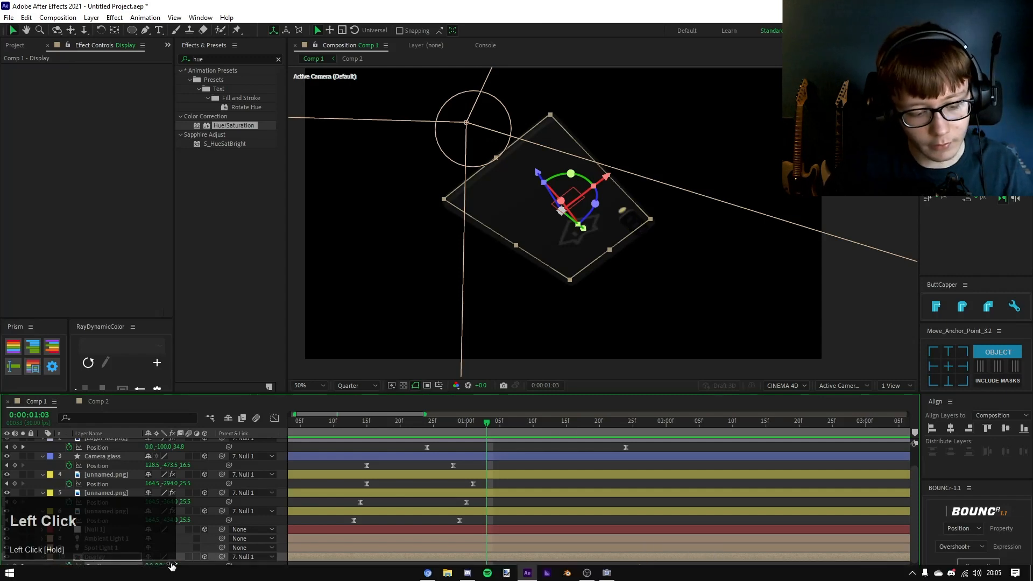
pyautogui.moveTo(172, 565); pyautogui.dragTo(152, 566)
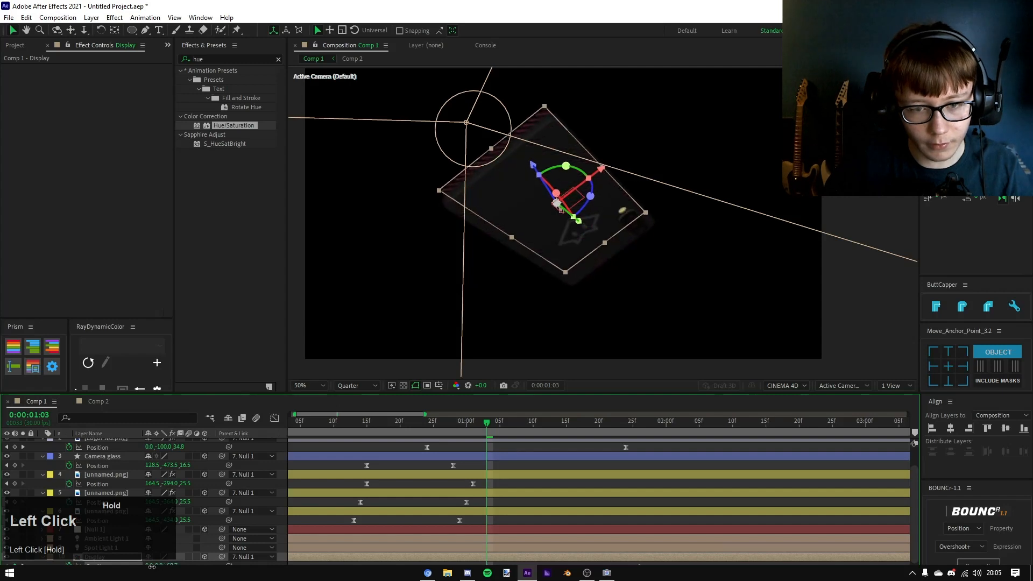
# Step: Move the Display layer's first Position keyframe to frame 28 and preview the screen's motion
pyautogui.click(482, 435)
pyautogui.moveTo(460, 432)
pyautogui.mouseDown()
pyautogui.moveTo(444, 431)
pyautogui.moveTo(453, 431)
pyautogui.mouseUp()
pyautogui.scroll(-1, 487, 558)
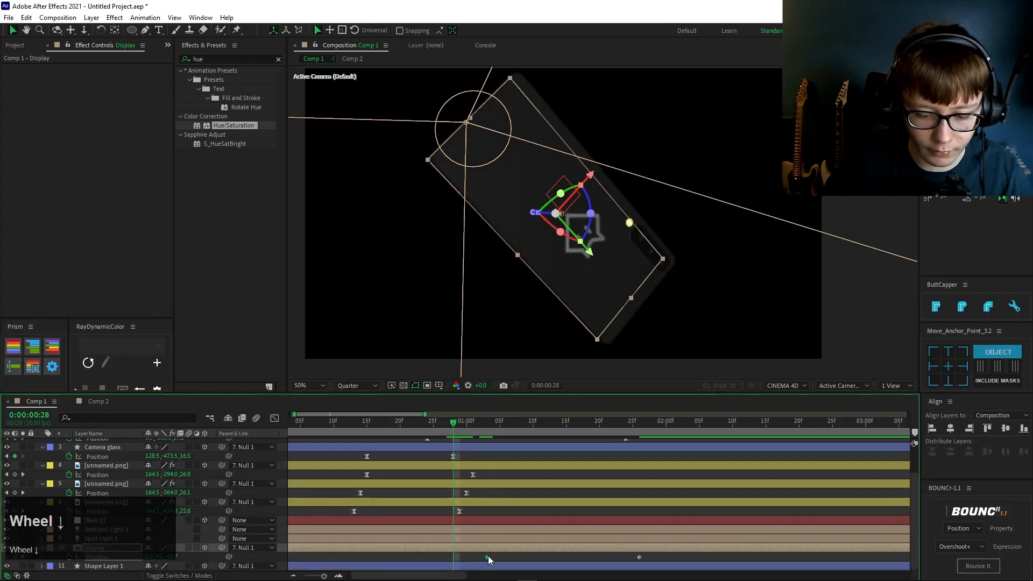
pyautogui.press('space')
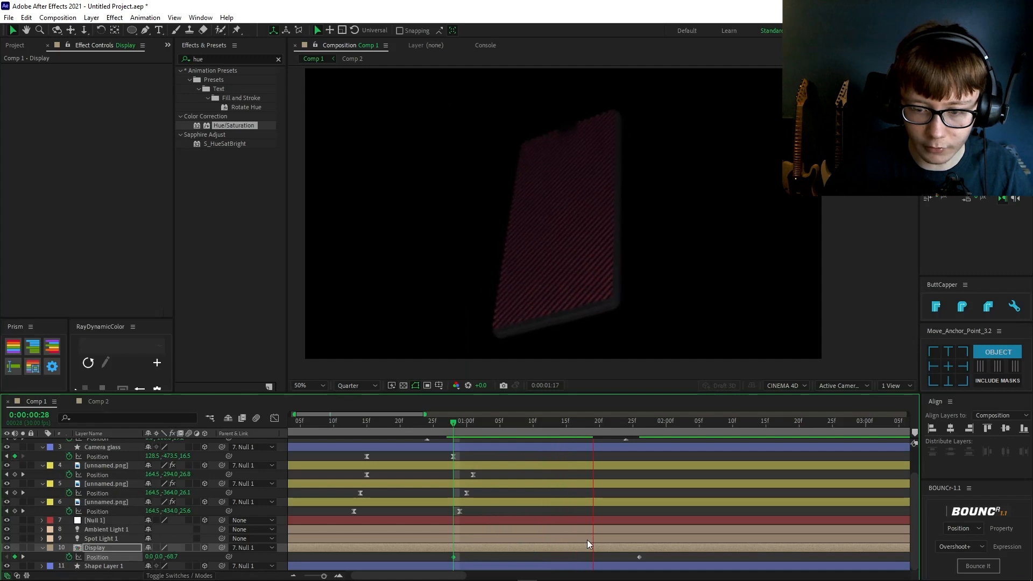
pyautogui.press('space')
# Step: Easy-ease the Display layer's Position keyframes, shape their speed graph to peak early with a long ease out, and preview it
pyautogui.moveTo(651, 556); pyautogui.dragTo(411, 561)
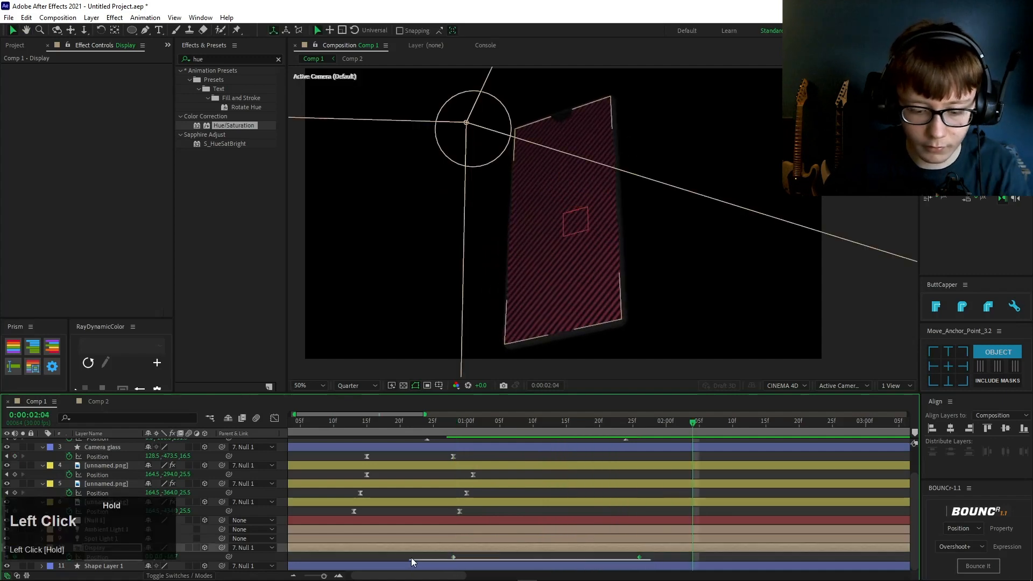
pyautogui.click(274, 419)
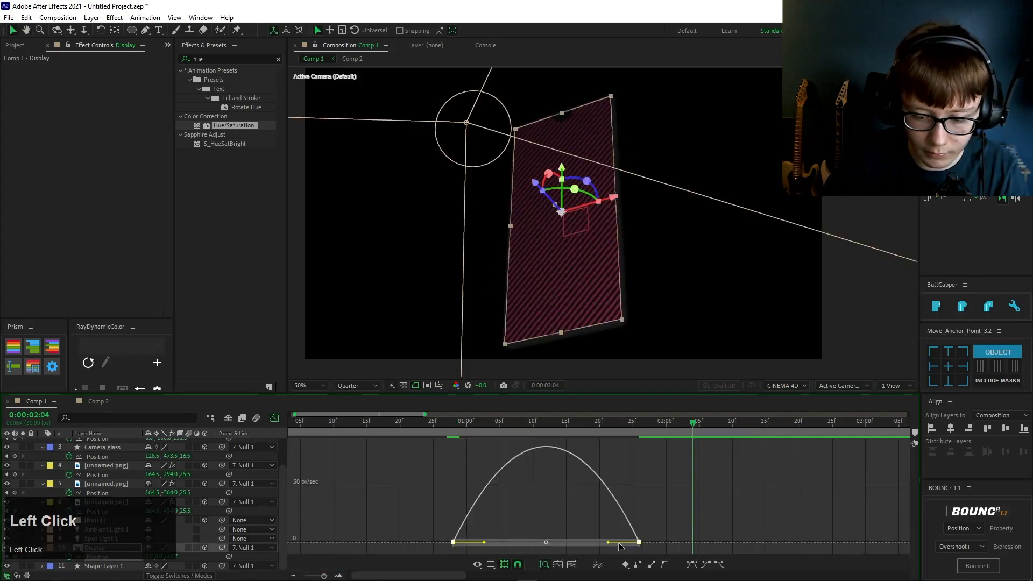
pyautogui.moveTo(605, 545); pyautogui.dragTo(546, 542)
pyautogui.click(445, 434)
pyautogui.press('space')
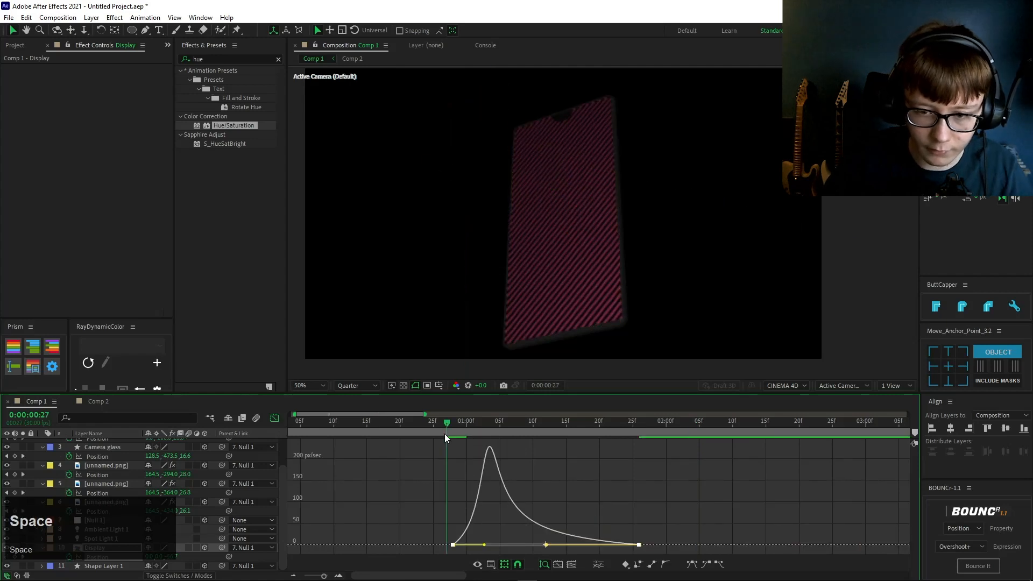
pyautogui.moveTo(444, 433); pyautogui.dragTo(401, 426)
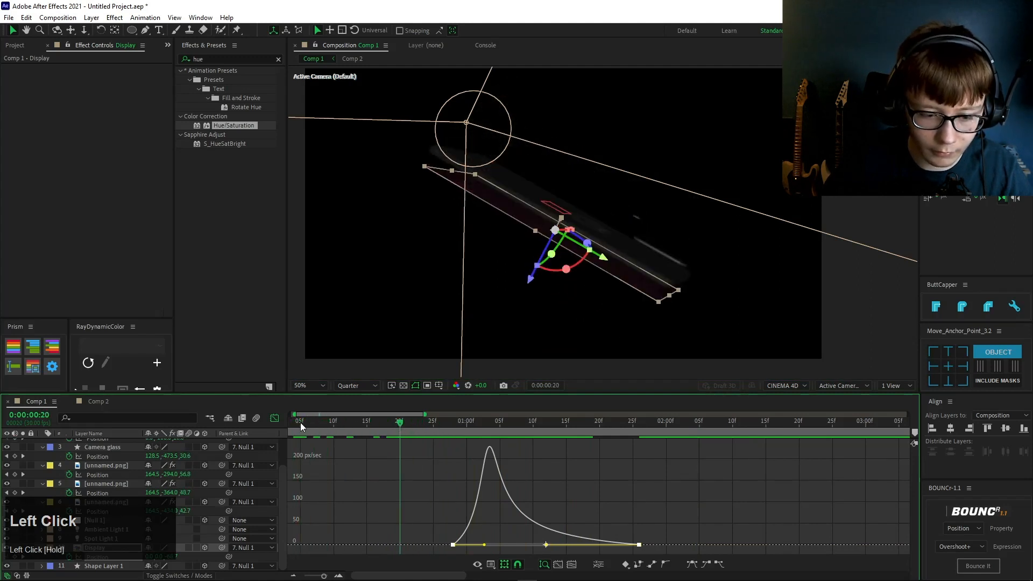
# Step: Copy the Display layer's end Position keyframe and paste it at frame 20
pyautogui.click(273, 420)
pyautogui.click(317, 557)
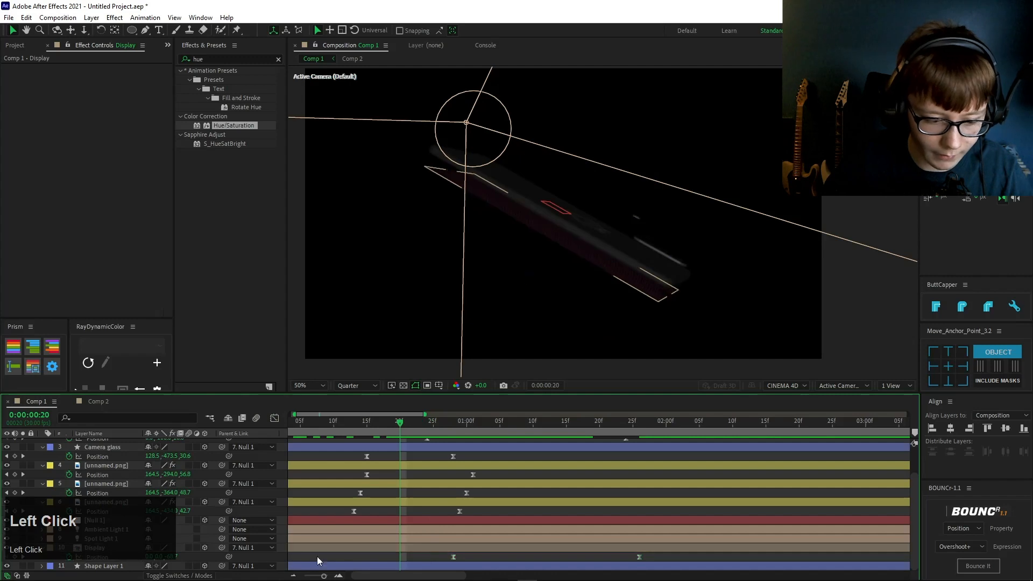
pyautogui.click(639, 557)
pyautogui.hotkey('ctrl', 'v')
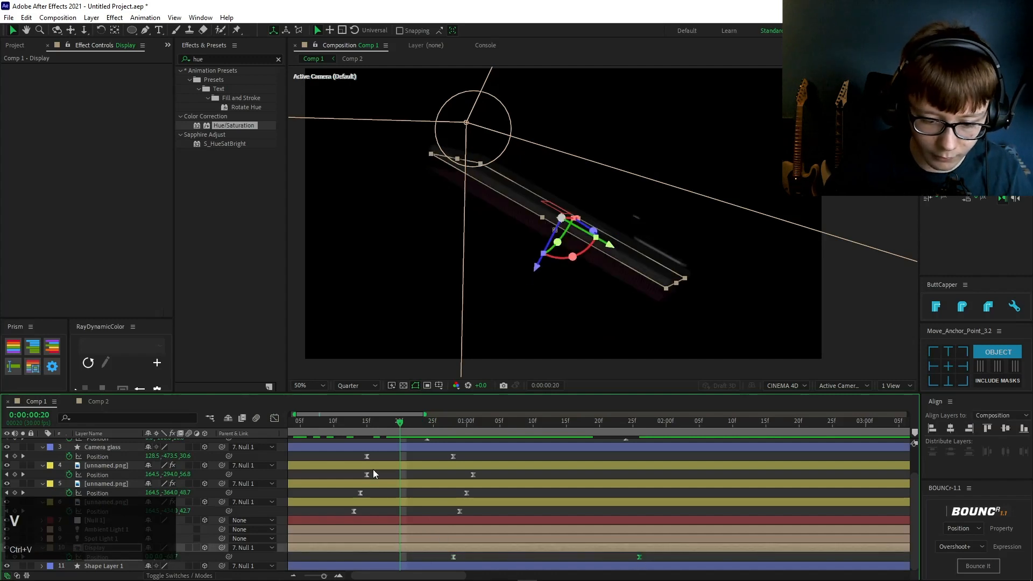
# Step: Shape the speed graph of the Display layer's new opening Position segment into an early peak with a longer ease out, and preview it
pyautogui.click(274, 419)
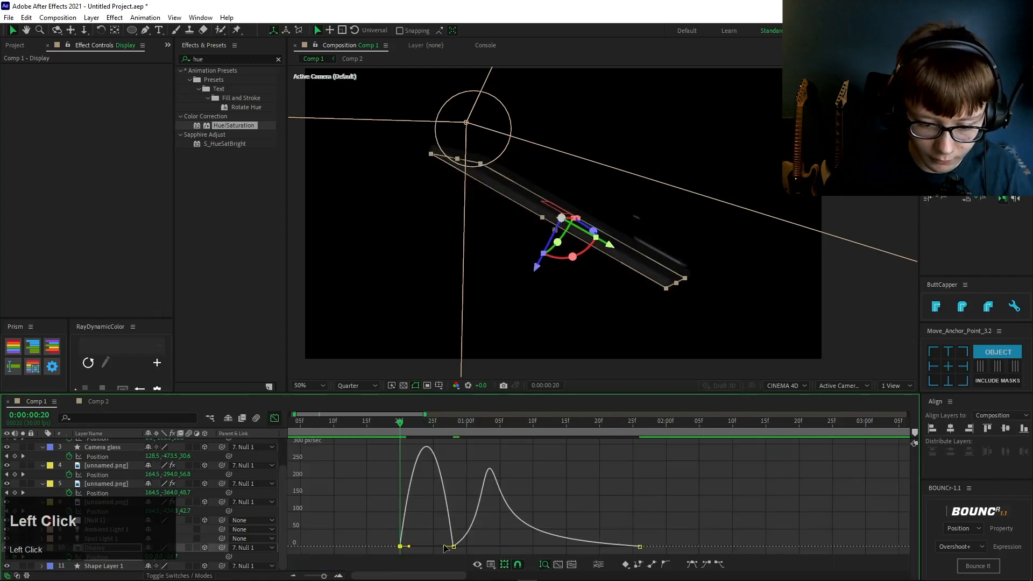
pyautogui.moveTo(444, 547); pyautogui.dragTo(431, 548)
pyautogui.press('space')
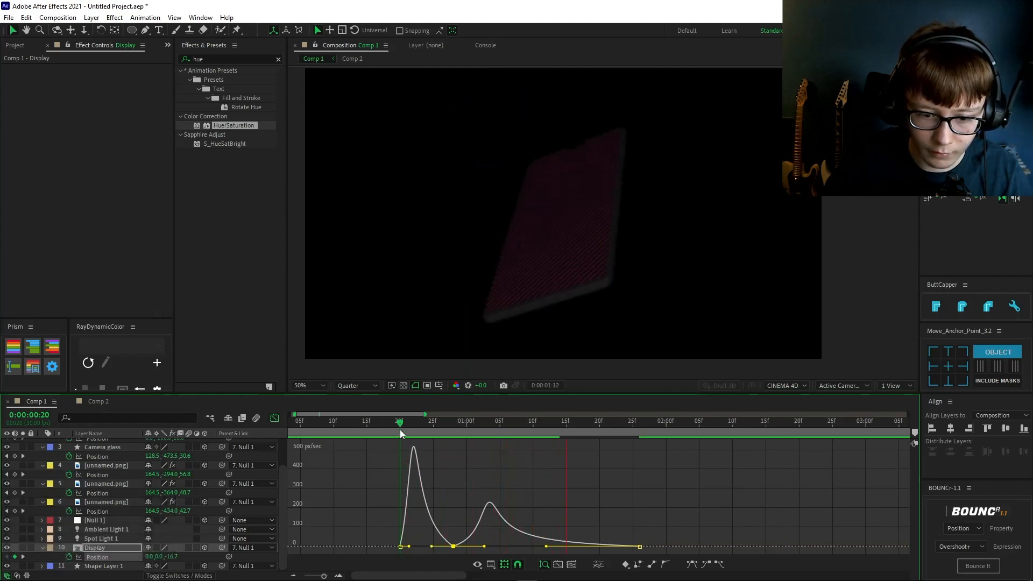
pyautogui.press('space')
pyautogui.click(356, 420)
pyautogui.press('space')
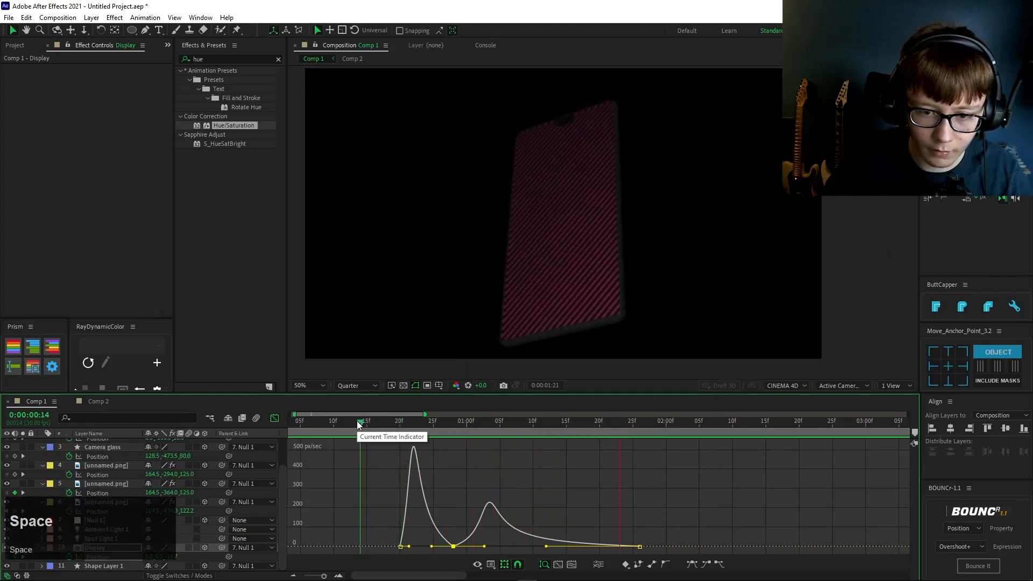
# Step: Move the Display layer's first Position keyframe to frame 11, reshape its speed graph to burst at the start and settle slowly, and preview it
pyautogui.click(357, 420)
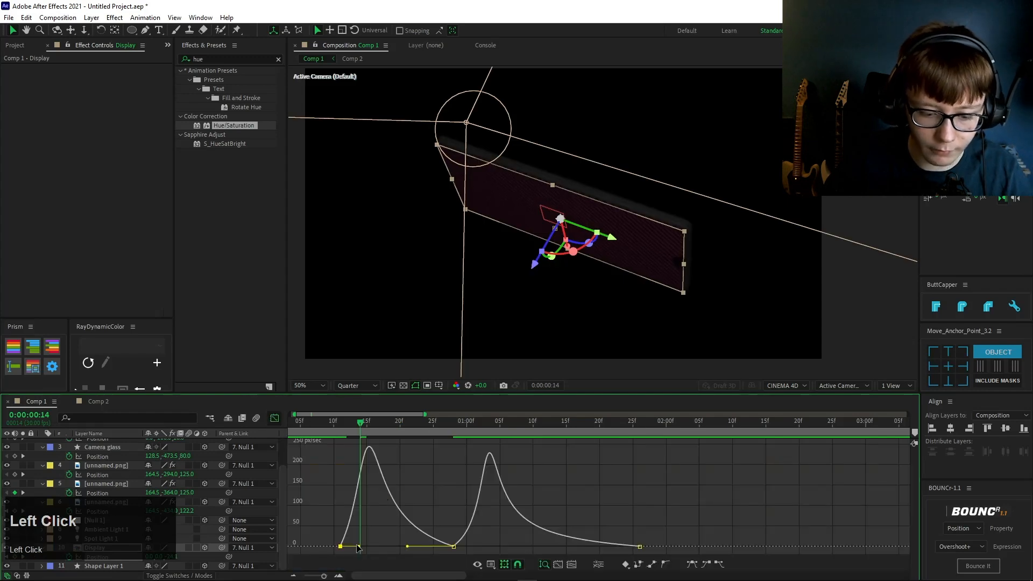
pyautogui.moveTo(356, 547); pyautogui.dragTo(352, 440)
pyautogui.press('space')
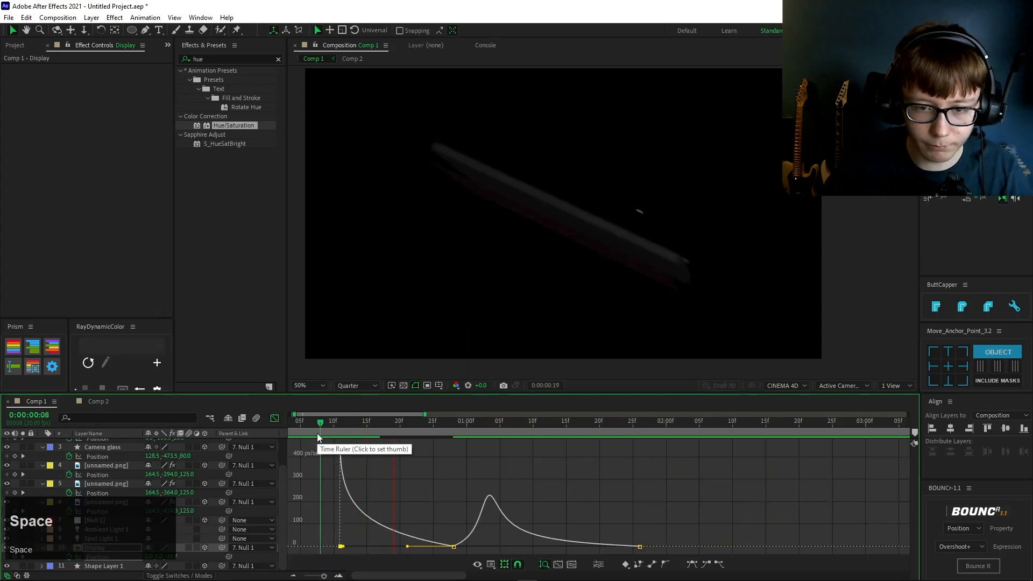
pyautogui.click(317, 433)
pyautogui.moveTo(412, 547); pyautogui.dragTo(369, 546)
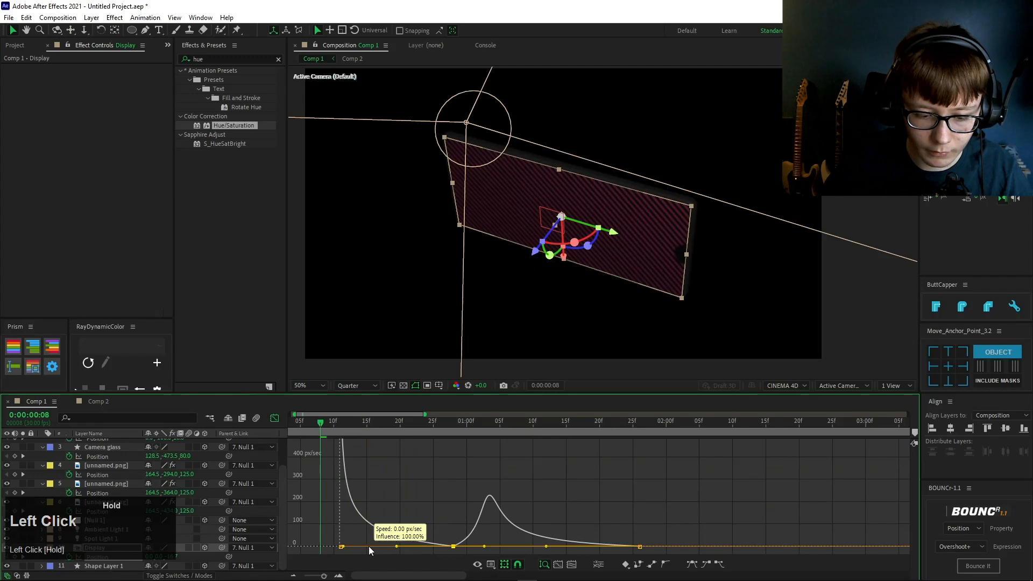
pyautogui.press('space')
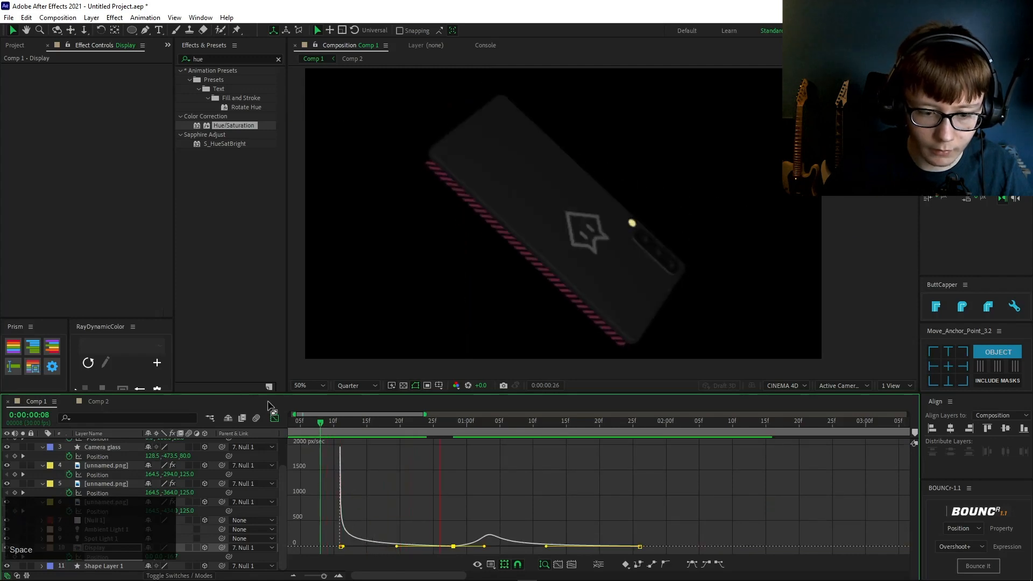
# Step: Push the Display layer farther away from the phone along Z at frame 28, preview it, and add a Position keyframe at 1:15
pyautogui.click(106, 465)
pyautogui.hotkey('shift', 'F3')
pyautogui.keyDown('shift'); pyautogui.click(459, 432); pyautogui.keyUp('shift')
pyautogui.click(457, 425)
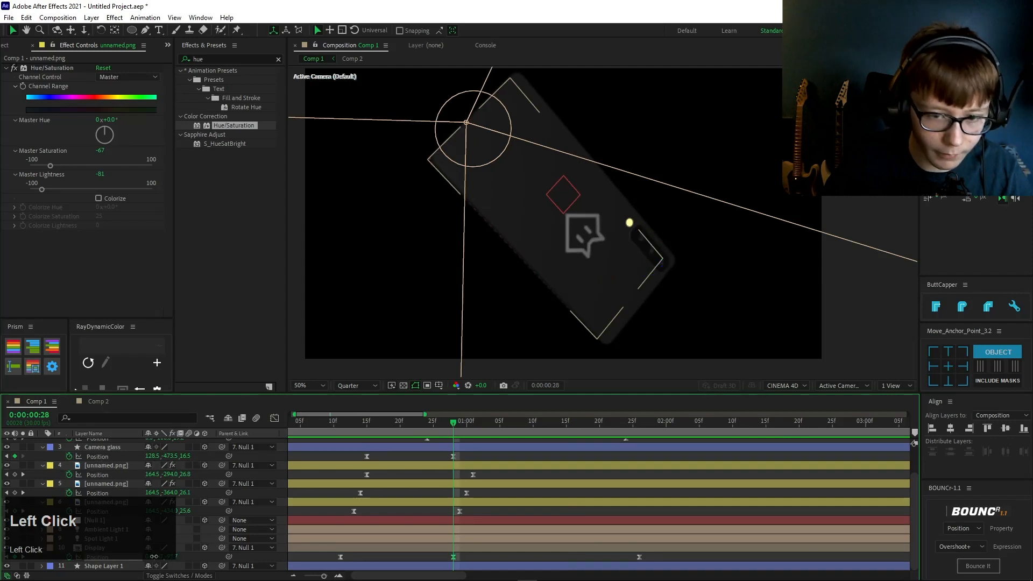
pyautogui.moveTo(141, 548); pyautogui.dragTo(313, 428)
pyautogui.press('space')
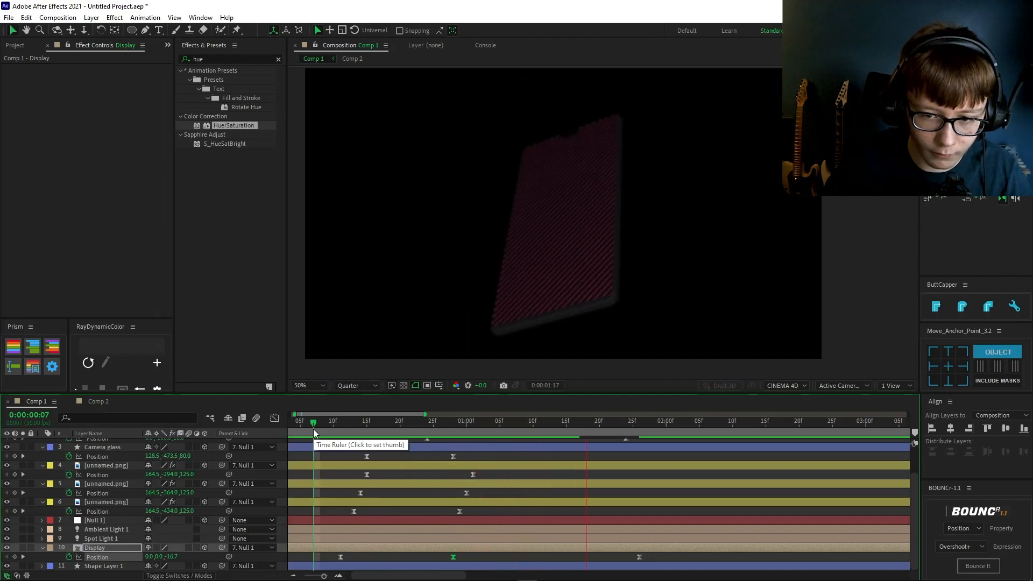
pyautogui.press('space')
pyautogui.press('space')
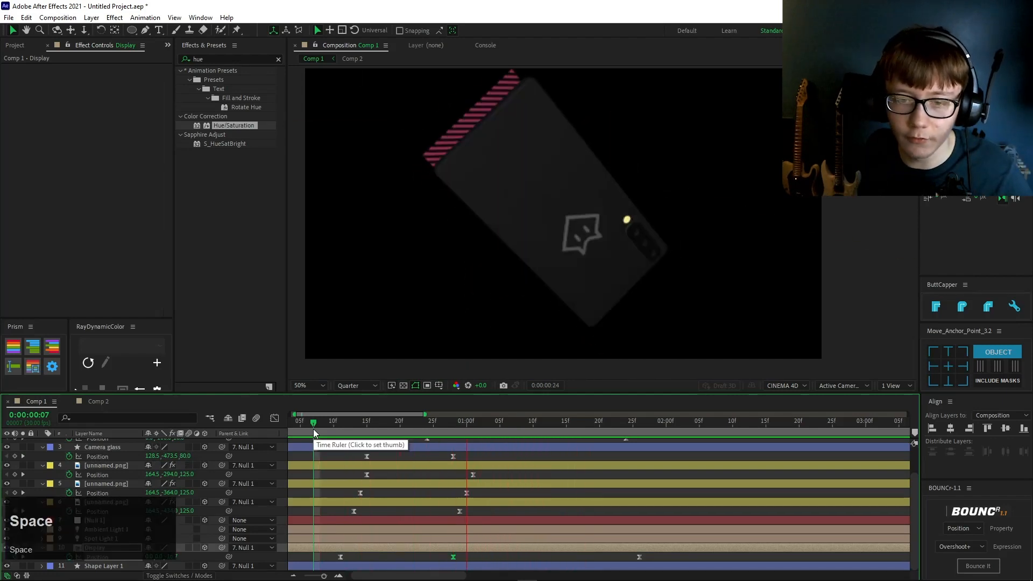
pyautogui.press('space')
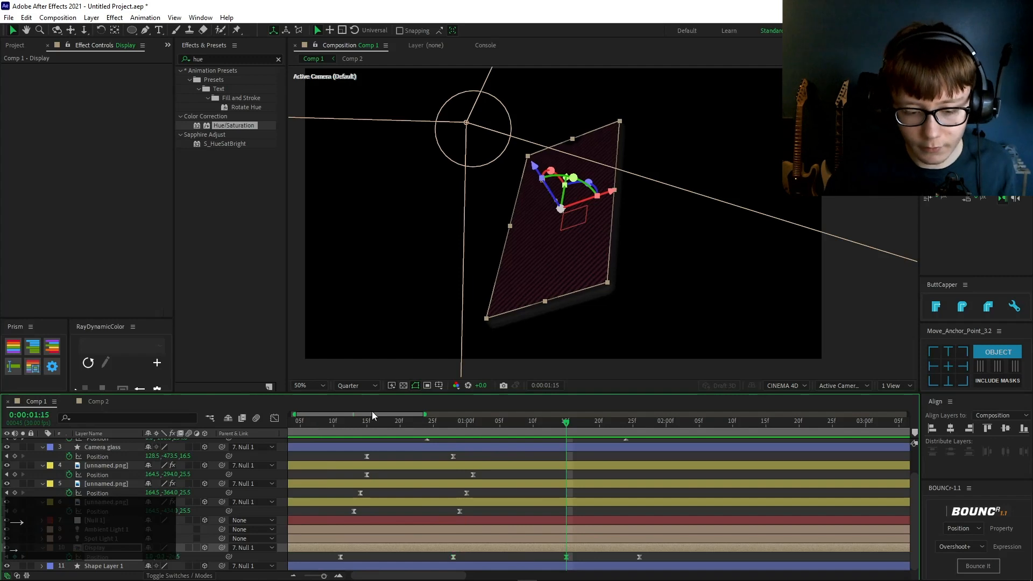
# Step: Go to frame 25 and reveal the Display layer's Transform and Geometry Options properties
pyautogui.moveTo(435, 428); pyautogui.dragTo(433, 428)
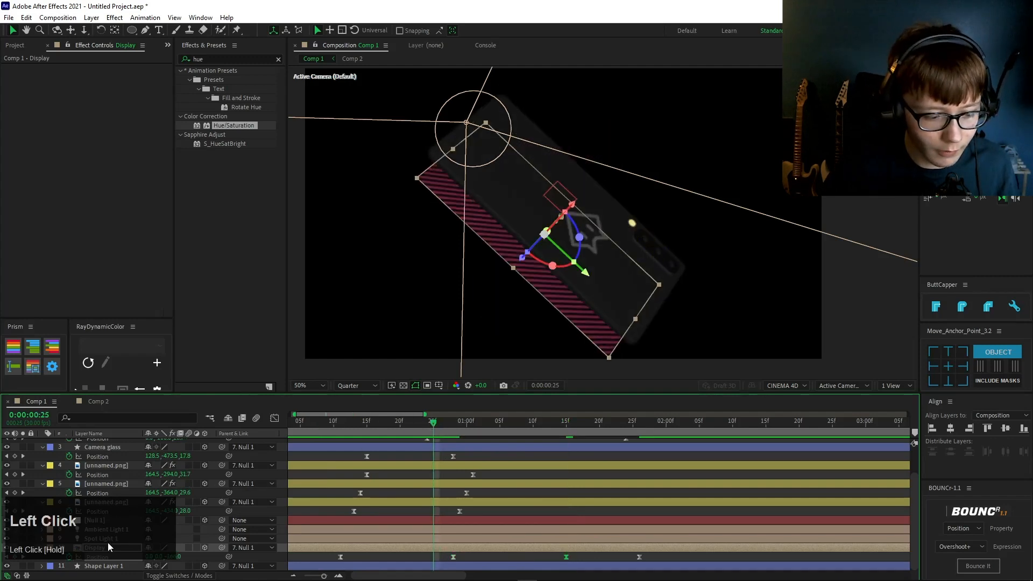
pyautogui.click(31, 549)
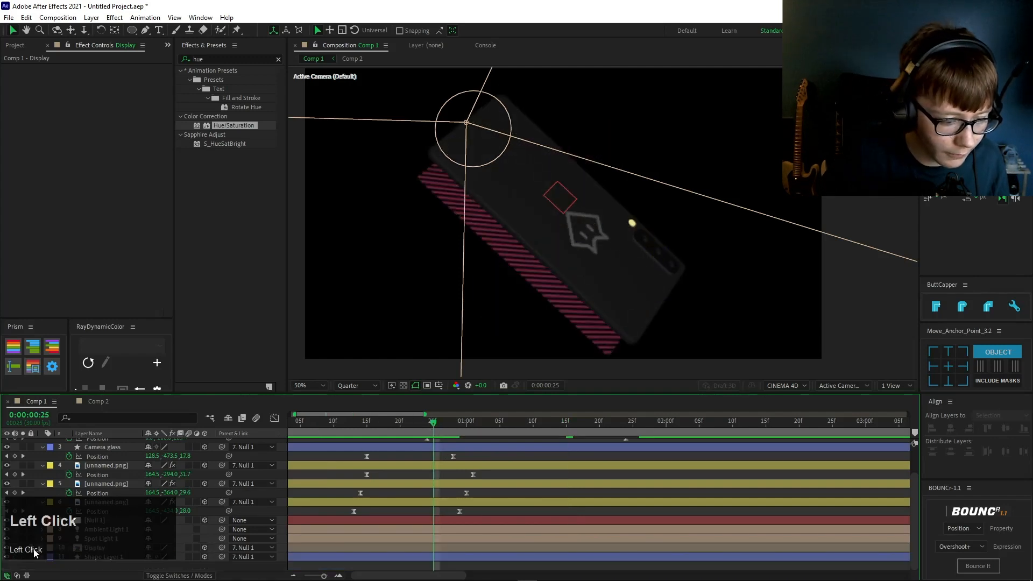
pyautogui.scroll(1, 30, 549)
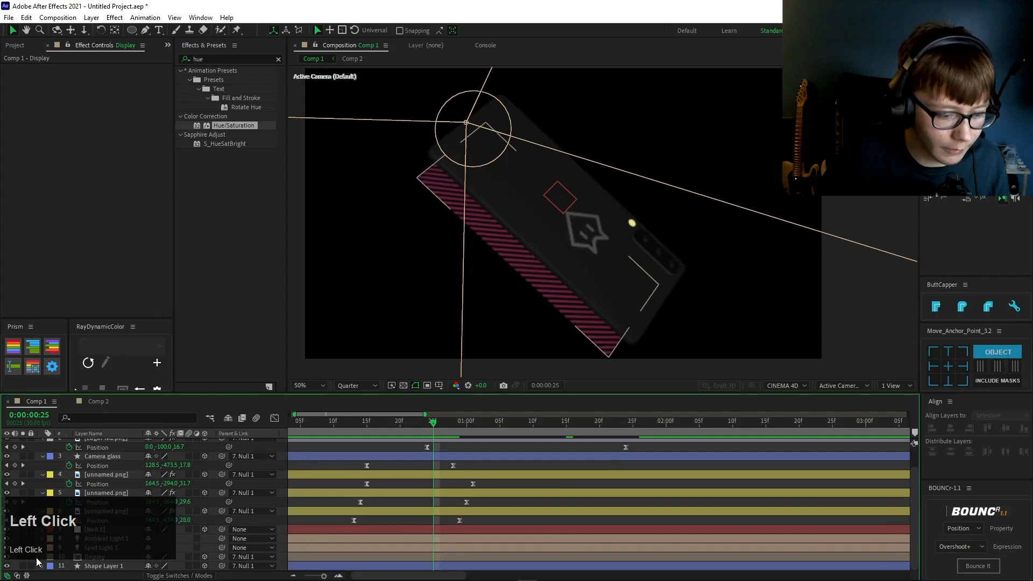
pyautogui.click(39, 557)
pyautogui.scroll(-3, 43, 561)
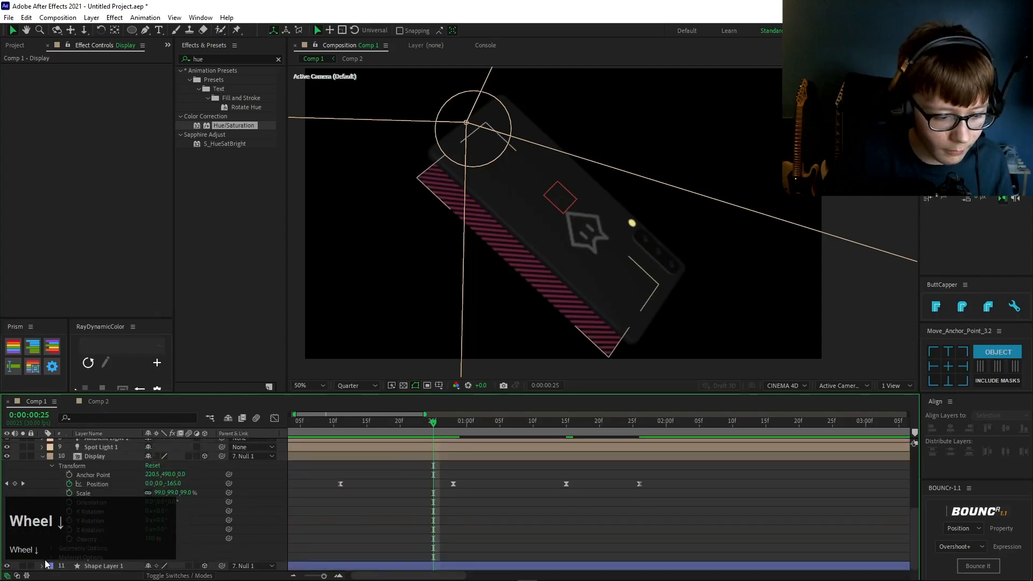
pyautogui.click(54, 549)
pyautogui.scroll(-2, 141, 553)
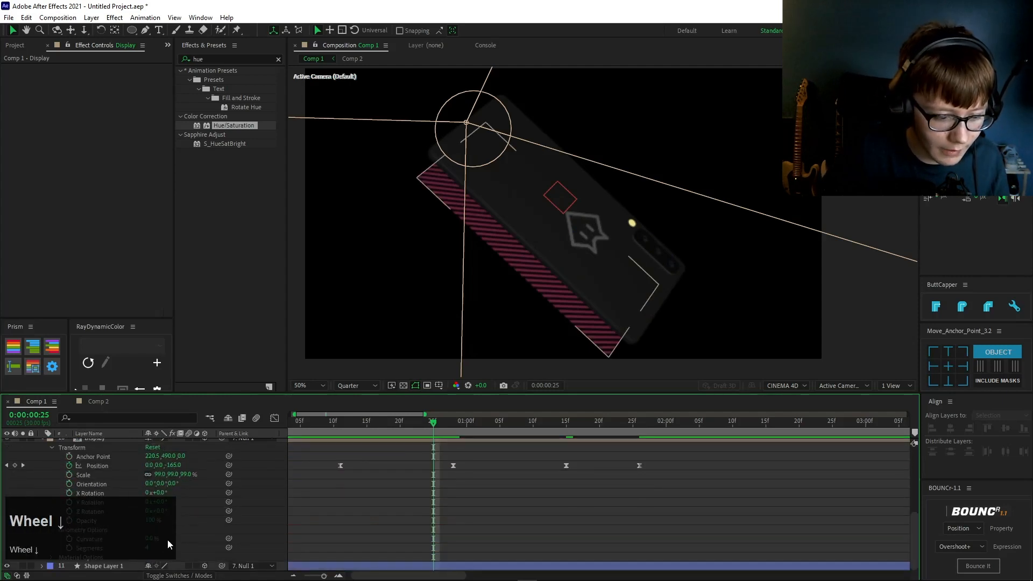
# Step: Try bending the Display layer strongly with its Curvature value in both directions and preview the result
pyautogui.moveTo(151, 540); pyautogui.dragTo(234, 527)
pyautogui.click(465, 521)
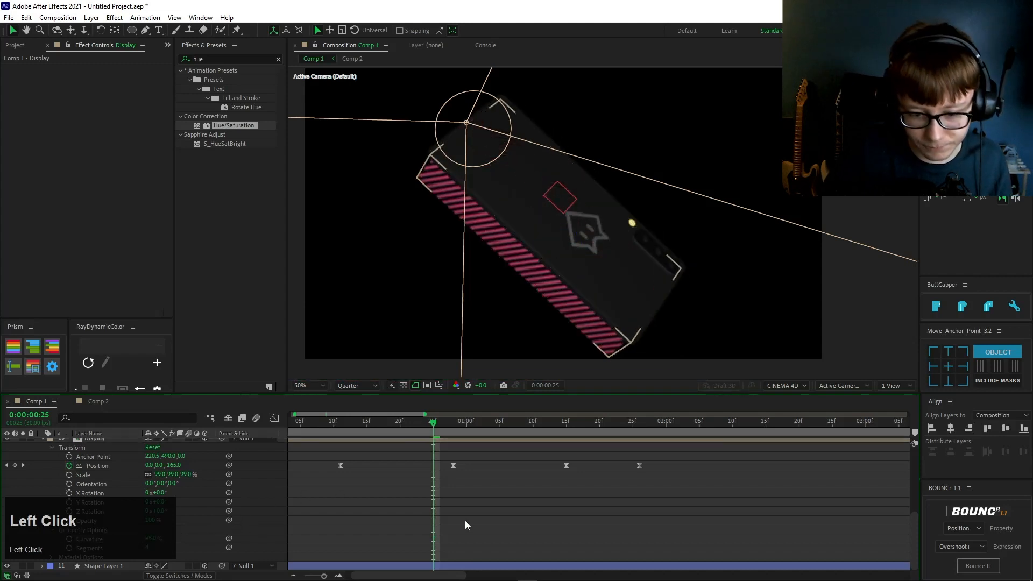
pyautogui.moveTo(457, 426); pyautogui.dragTo(412, 443)
pyautogui.moveTo(145, 541); pyautogui.dragTo(66, 533)
pyautogui.click(333, 434)
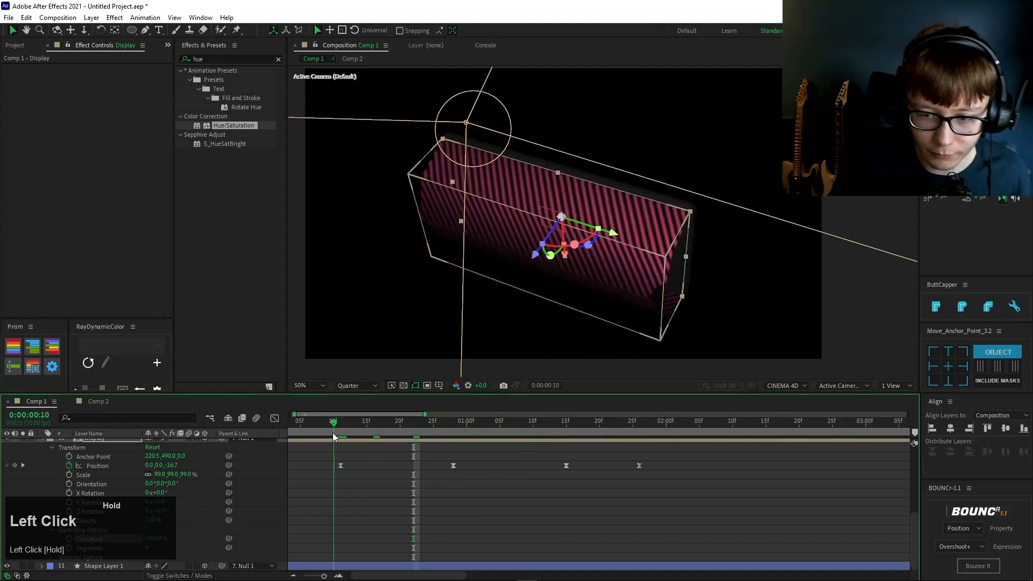
pyautogui.press('space')
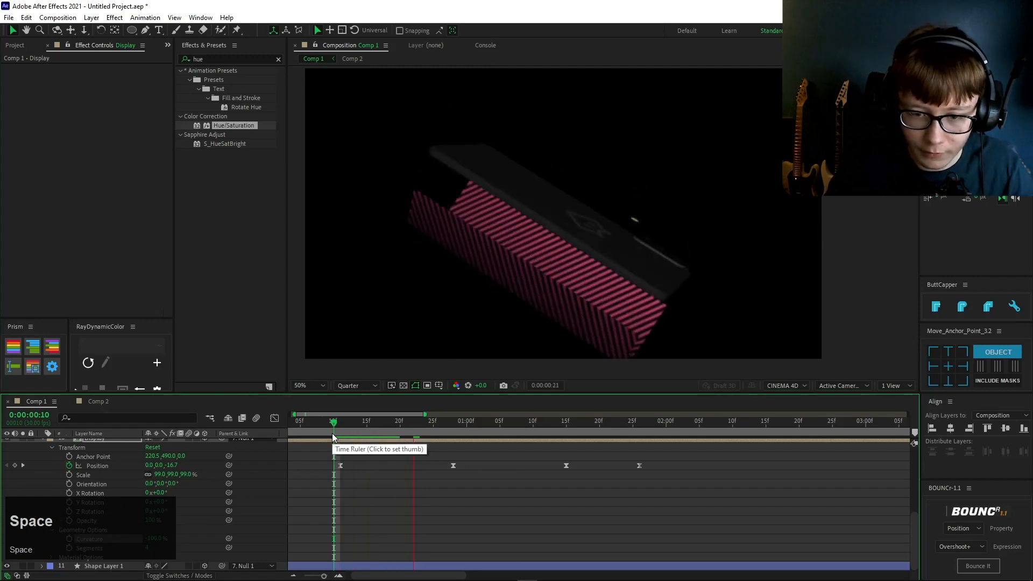
pyautogui.press('space')
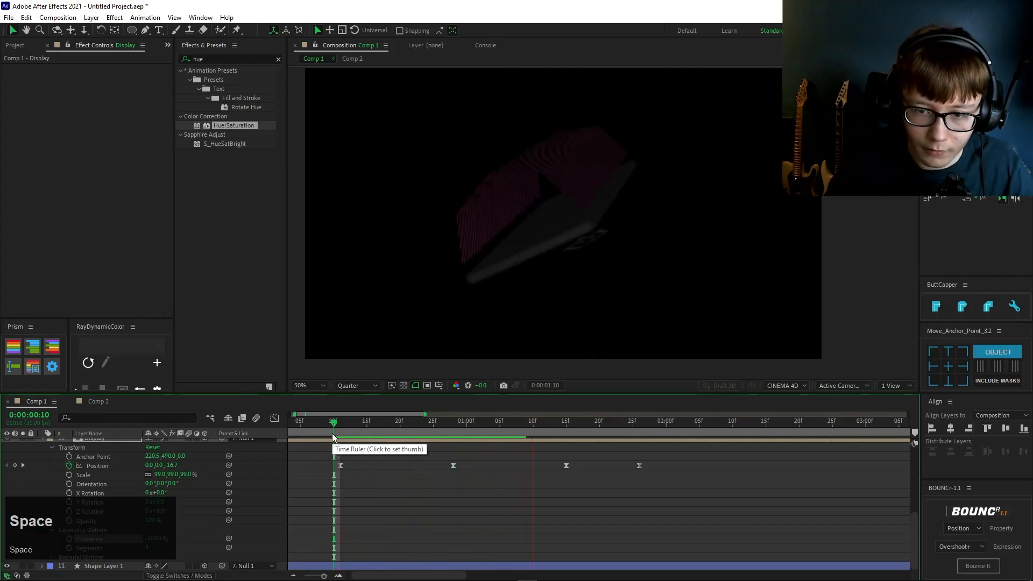
# Step: Set the Display layer's geometry Segments to 20 for a smoother bend
pyautogui.click(508, 436)
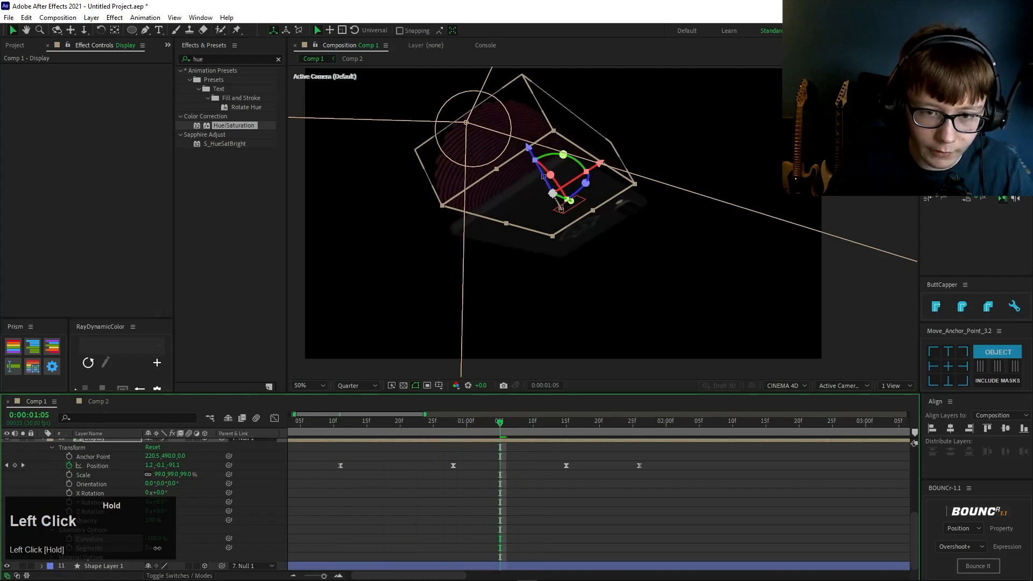
pyautogui.moveTo(157, 548); pyautogui.dragTo(182, 553)
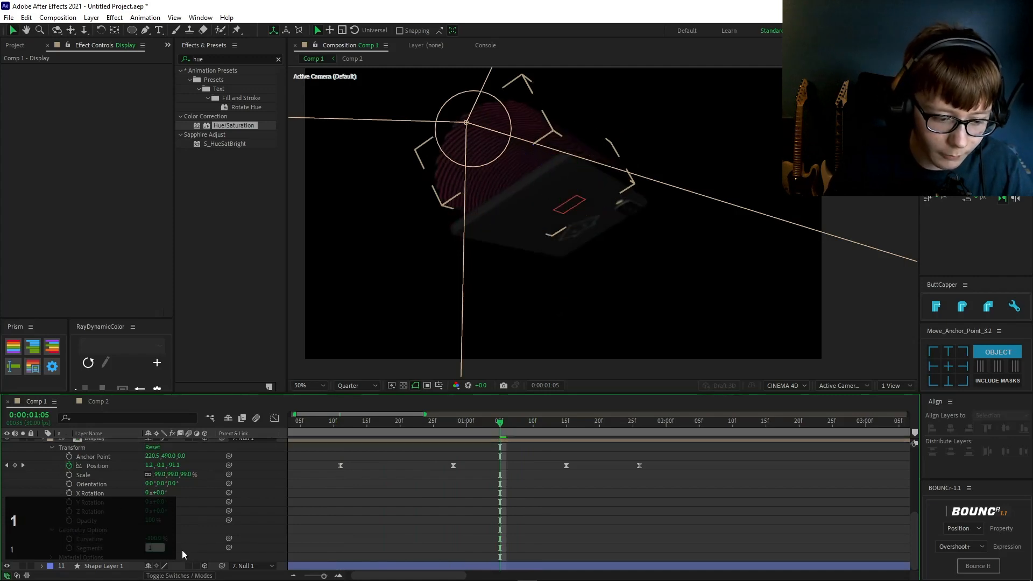
pyautogui.press('Return')
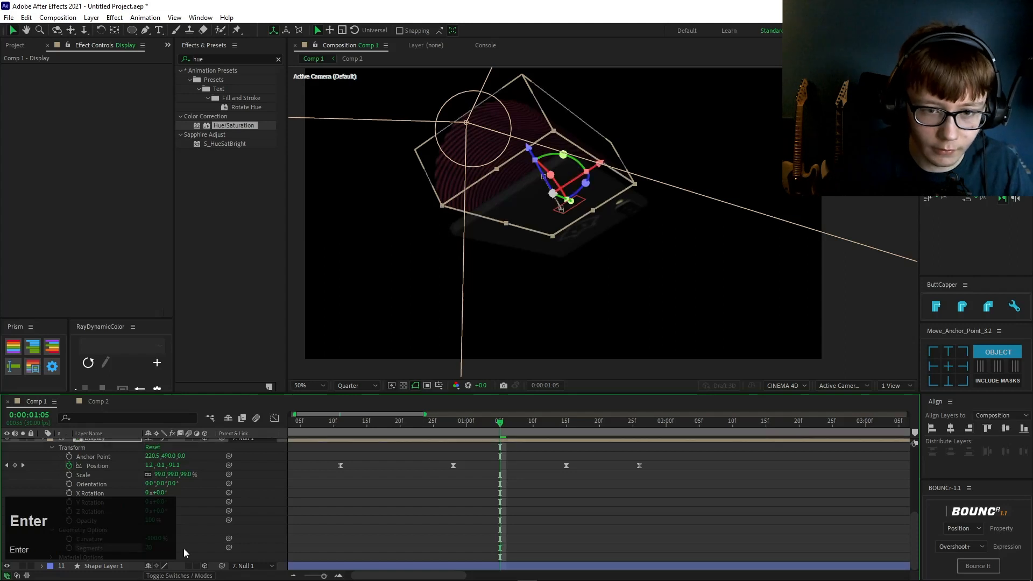
pyautogui.click(183, 548)
# Step: Keyframe the Display layer's Curvature from 0% at frame 11 to a moderate positive bend at frame 28
pyautogui.moveTo(153, 539); pyautogui.dragTo(239, 543)
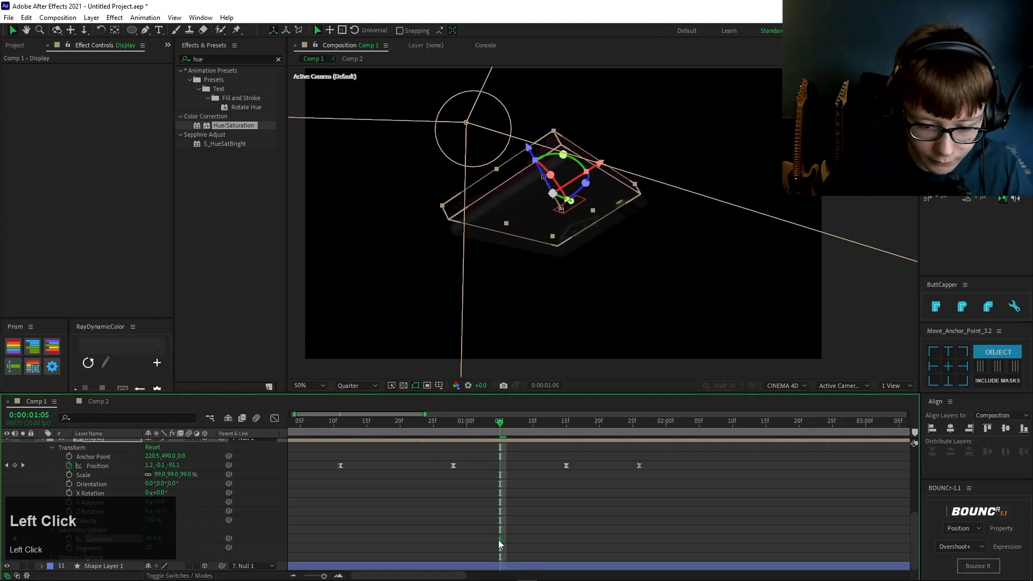
pyautogui.moveTo(466, 542); pyautogui.dragTo(457, 541)
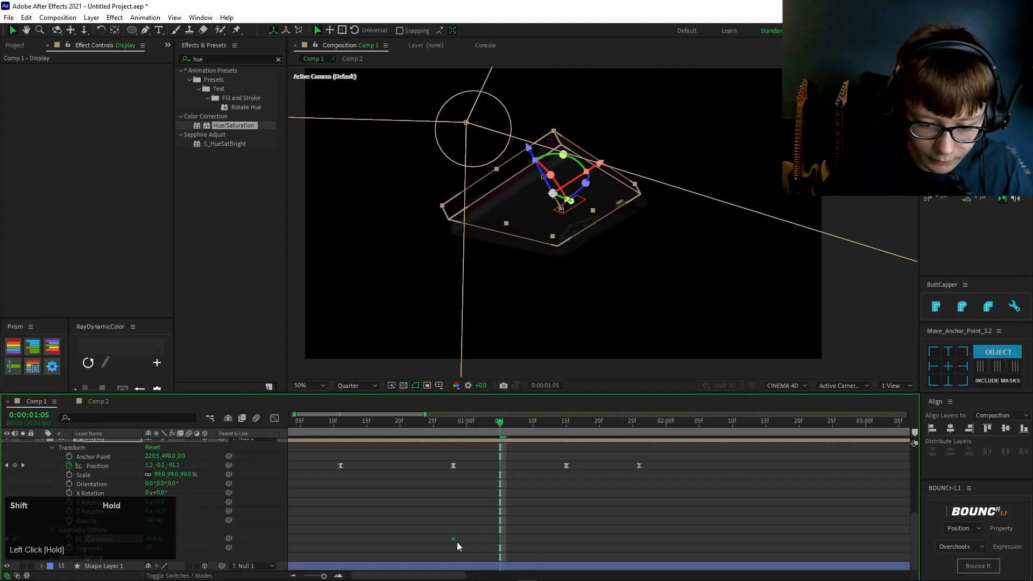
pyautogui.click(339, 429)
pyautogui.press('Return')
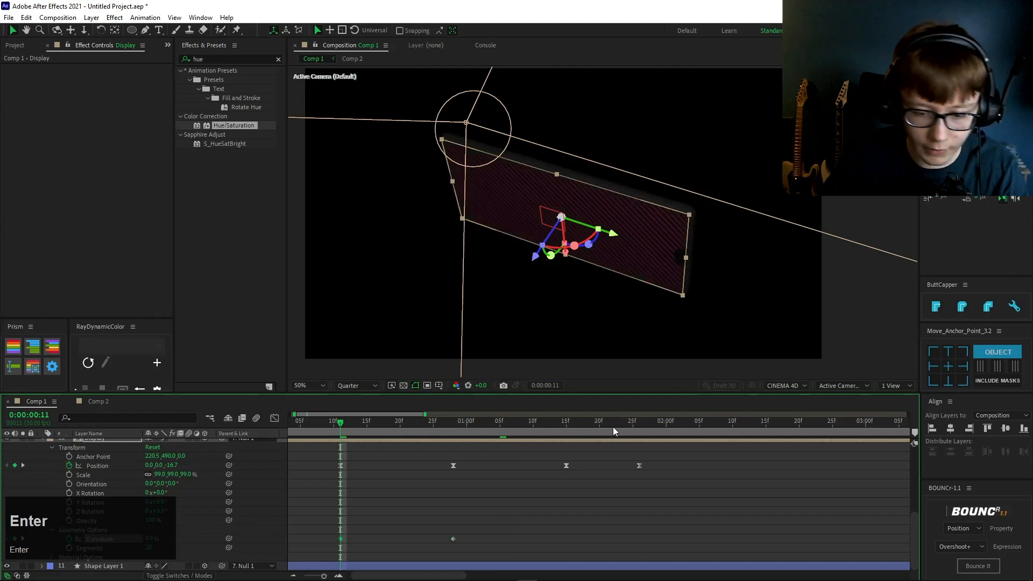
# Step: Set the Display layer's Curvature back to 0% at 1:26 and preview the unbending
pyautogui.moveTo(612, 427); pyautogui.dragTo(639, 438)
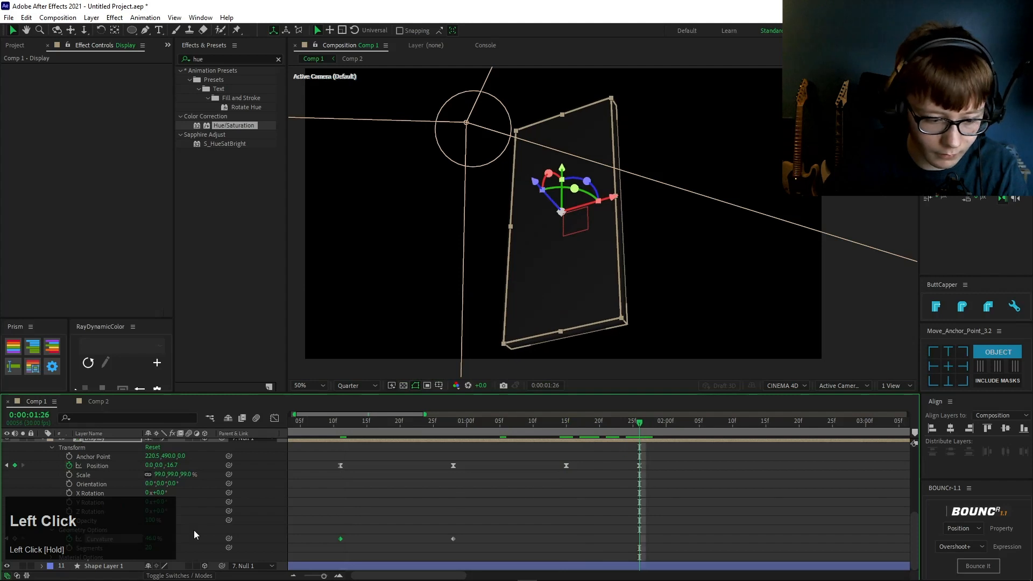
pyautogui.press('Return')
pyautogui.click(556, 424)
pyautogui.press('space')
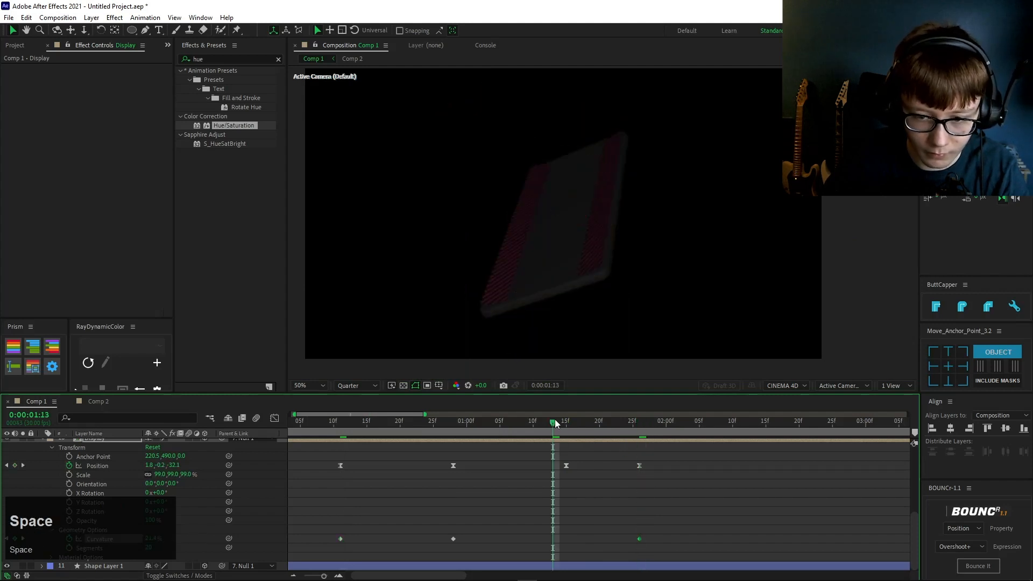
pyautogui.click(574, 441)
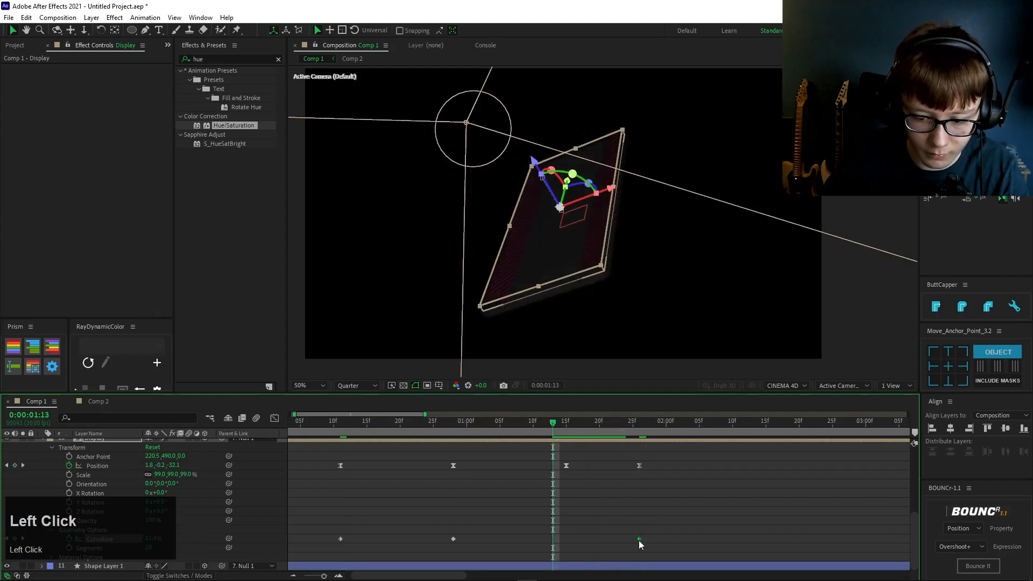
# Step: Move the Display layer's last Curvature keyframe to 1:15 and preview the change
pyautogui.moveTo(560, 531); pyautogui.dragTo(567, 533)
pyautogui.press('space')
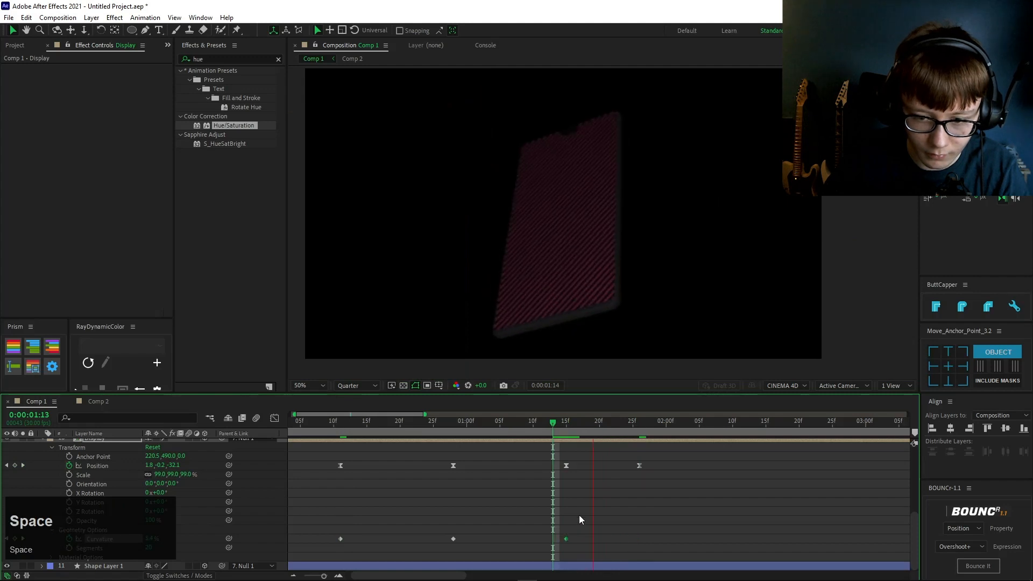
pyautogui.press('space')
# Step: Delete the Display layer's Position keyframe at 1:26 and set its Z position to -16.7 at 1:15
pyautogui.moveTo(637, 464); pyautogui.dragTo(427, 426)
pyautogui.click(565, 429)
pyautogui.moveTo(343, 428); pyautogui.dragTo(343, 428)
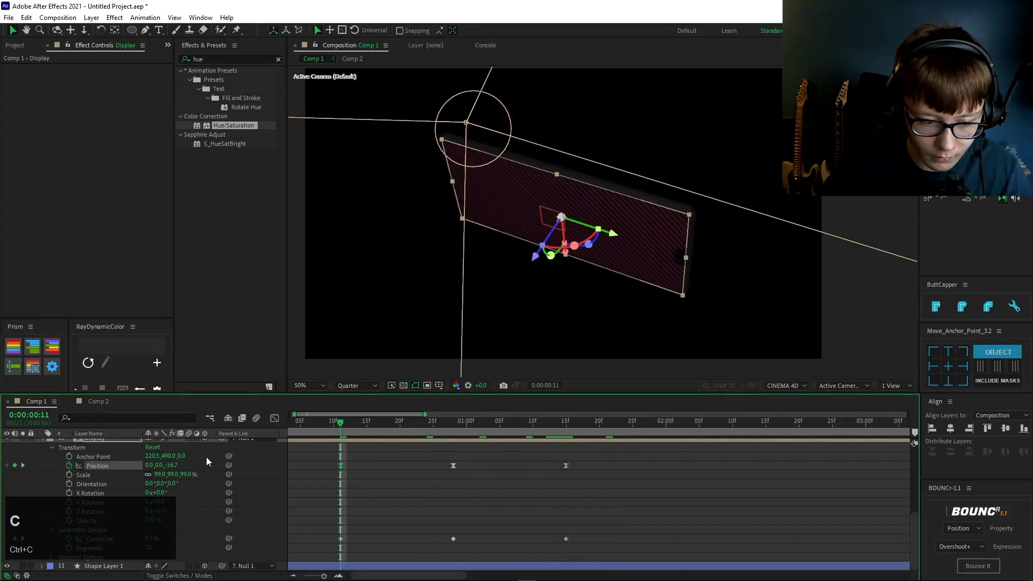
pyautogui.keyDown('ctrl'); pyautogui.click(474, 468); pyautogui.keyUp('ctrl')
pyautogui.click(565, 432)
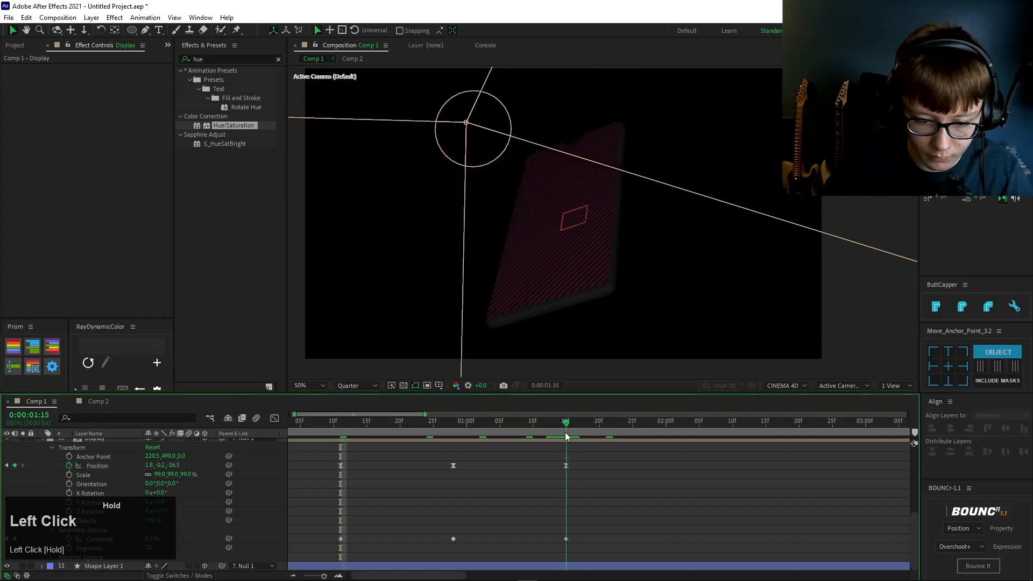
pyautogui.click(205, 465)
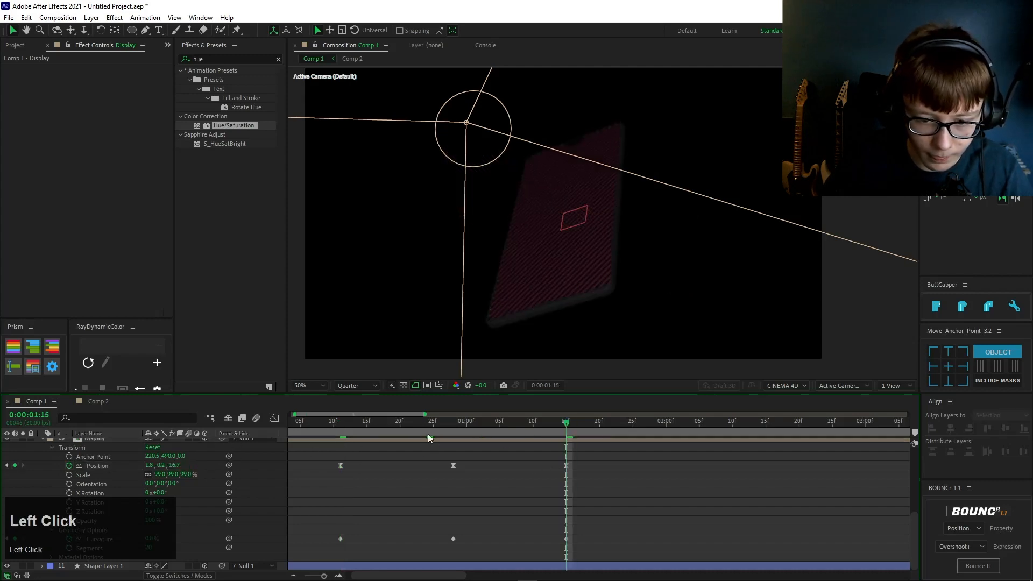
# Step: Preview the Display layer's combined slide and bend animation from frame 10
pyautogui.click(334, 430)
pyautogui.press('space')
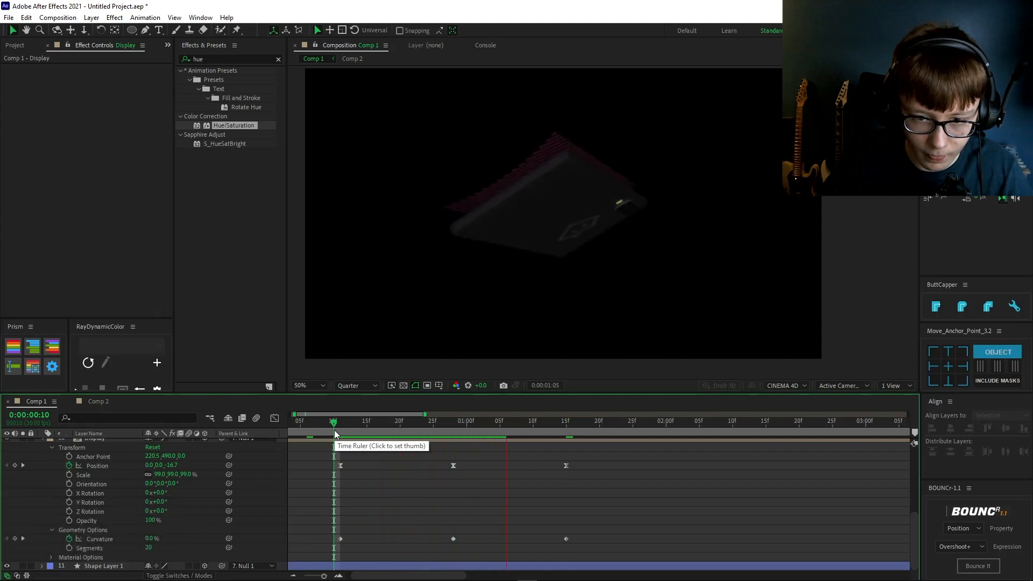
pyautogui.click(334, 430)
pyautogui.press('space')
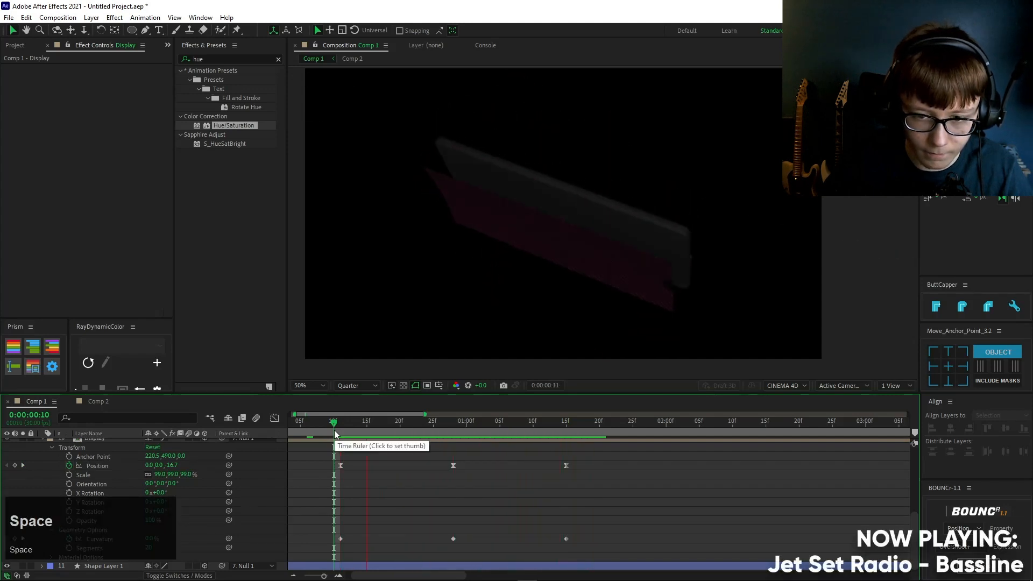
# Step: Move the Display layer's last Curvature keyframe to 1:13 and set its Z position to -382.7 at 0:28
pyautogui.moveTo(548, 433); pyautogui.dragTo(566, 443)
pyautogui.moveTo(567, 537); pyautogui.dragTo(553, 540)
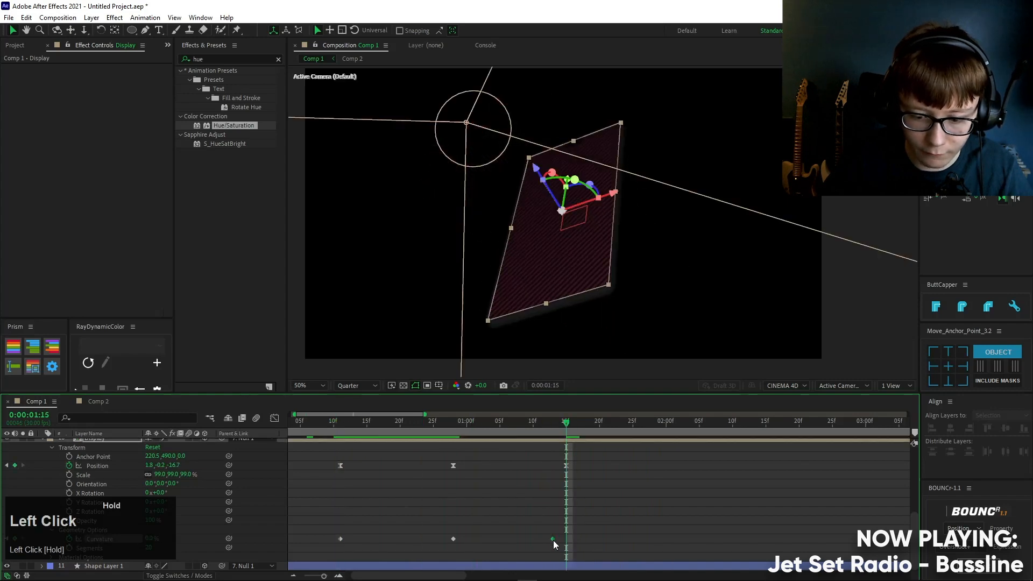
pyautogui.moveTo(542, 426); pyautogui.dragTo(454, 431)
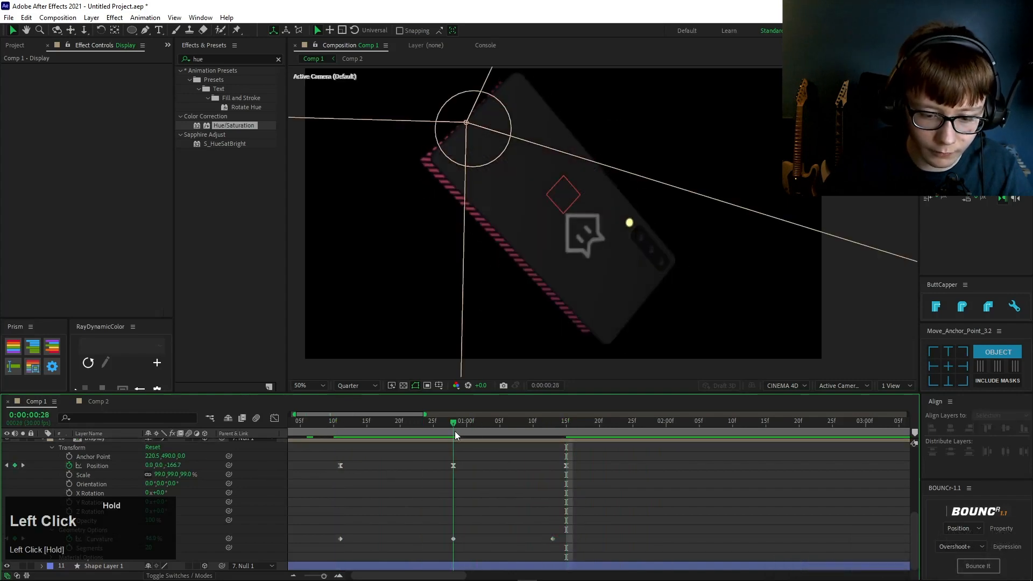
pyautogui.moveTo(162, 466); pyautogui.dragTo(99, 472)
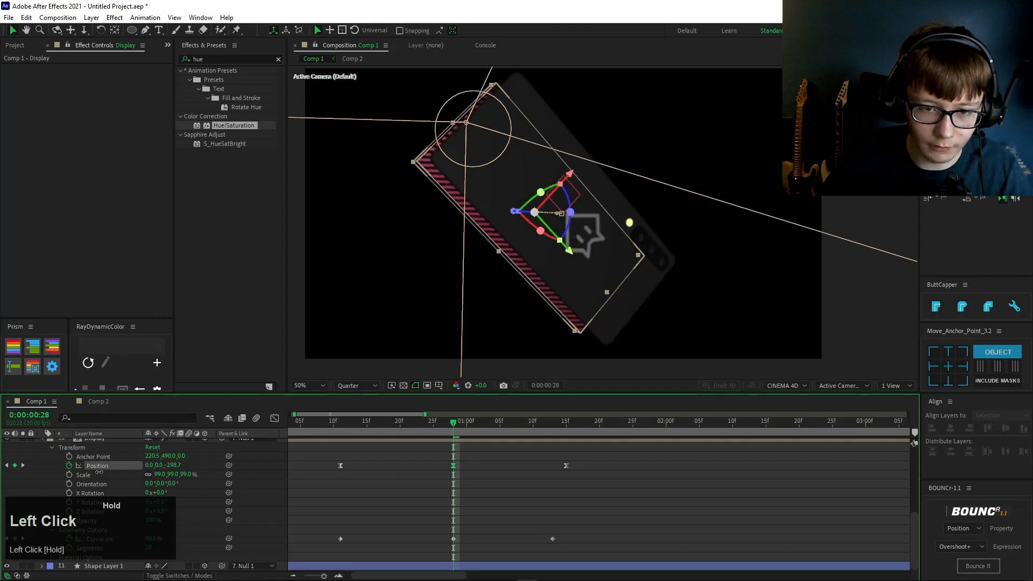
# Step: Preview the Display layer's larger pop-out movement from frame 8
pyautogui.click(318, 434)
pyautogui.press('space')
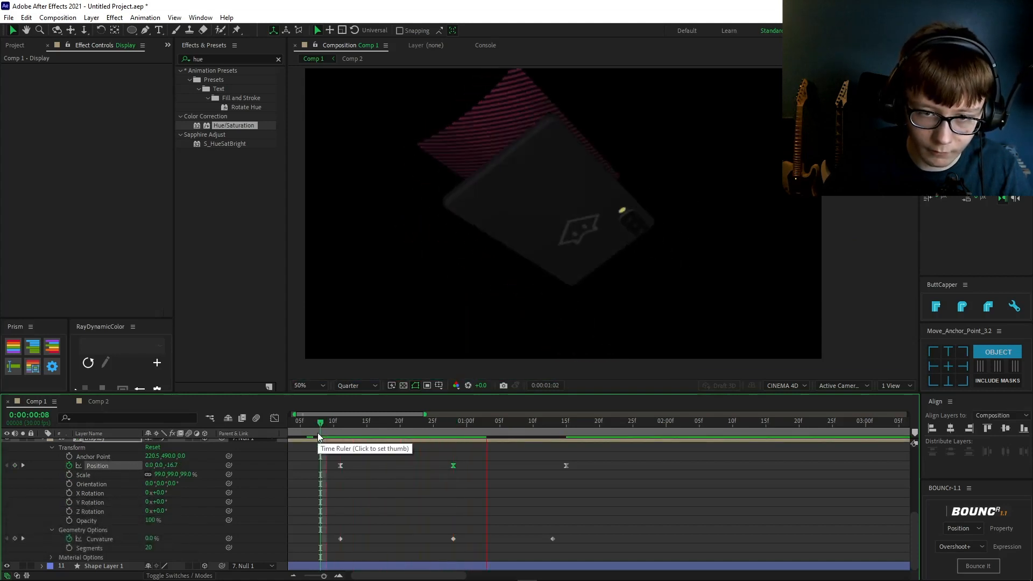
pyautogui.click(318, 435)
pyautogui.press('space')
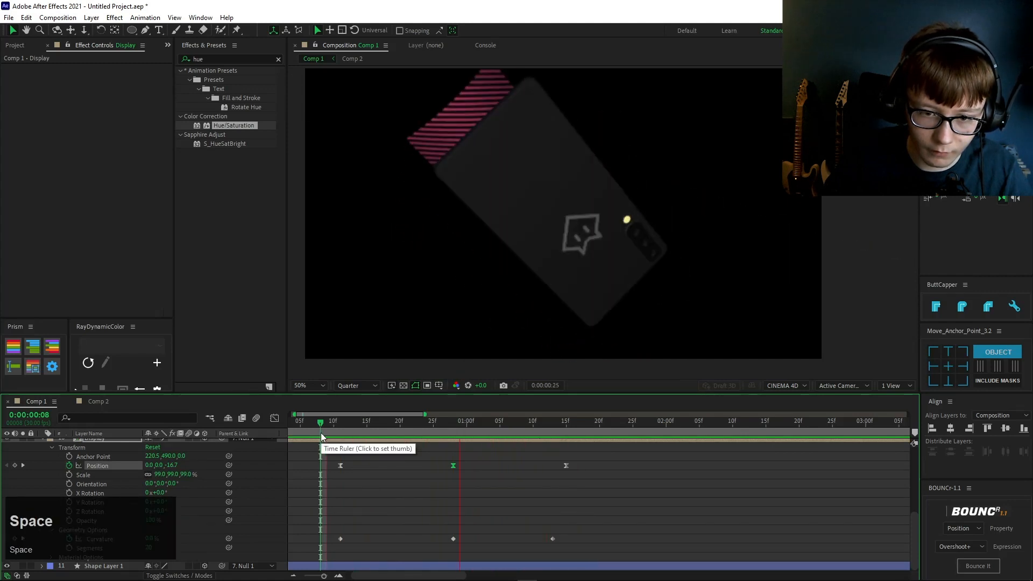
pyautogui.click(327, 431)
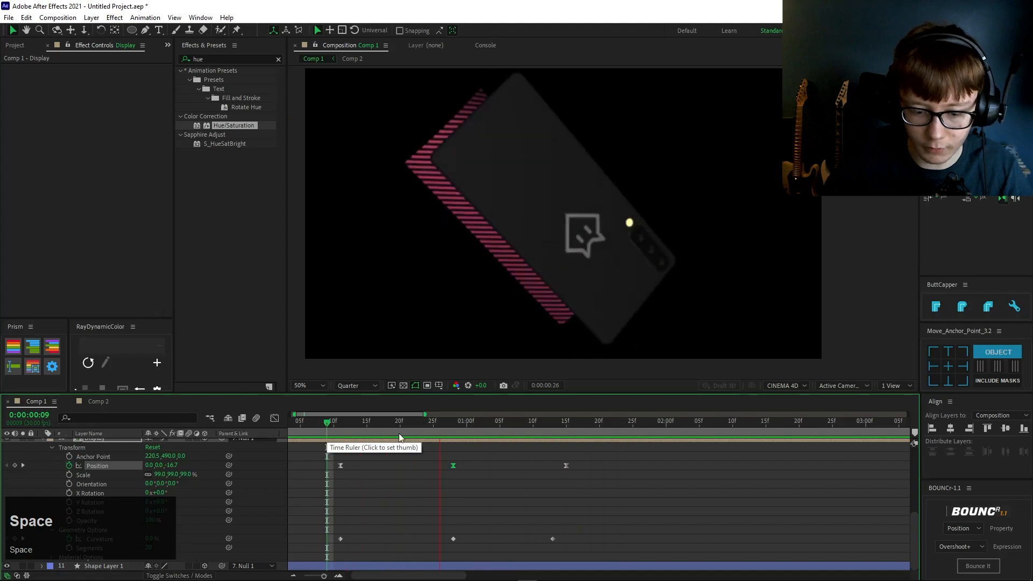
# Step: Set the Display layer's Curvature to 90% at 0:28 and preview the stronger bend
pyautogui.click(453, 431)
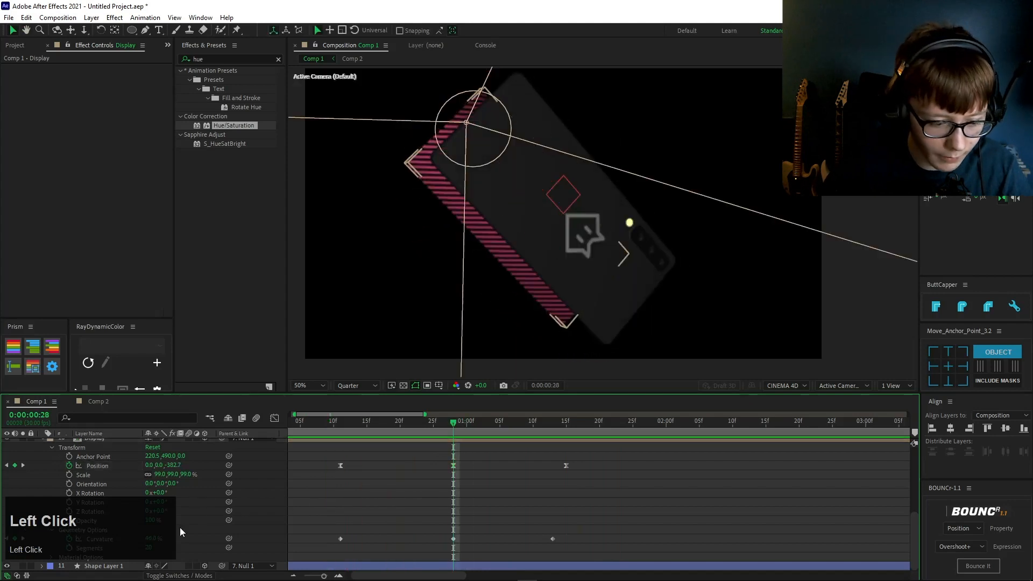
pyautogui.moveTo(156, 538); pyautogui.dragTo(161, 539)
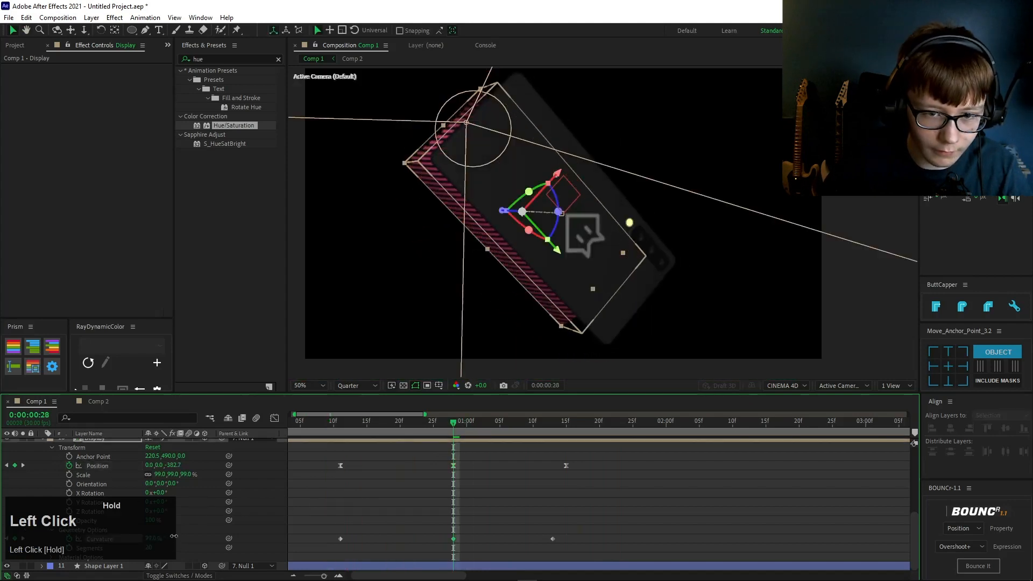
pyautogui.press('space')
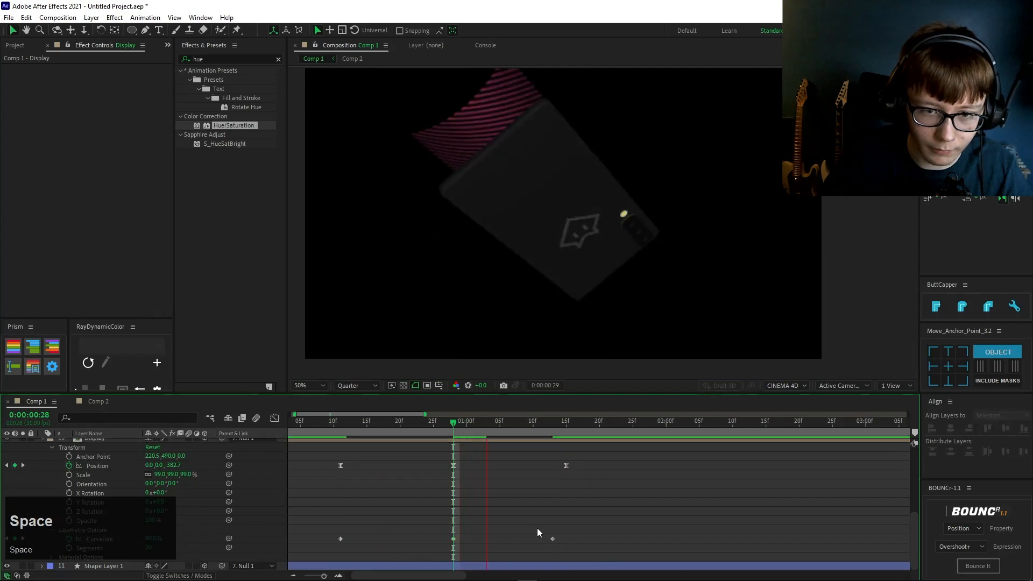
pyautogui.press('space')
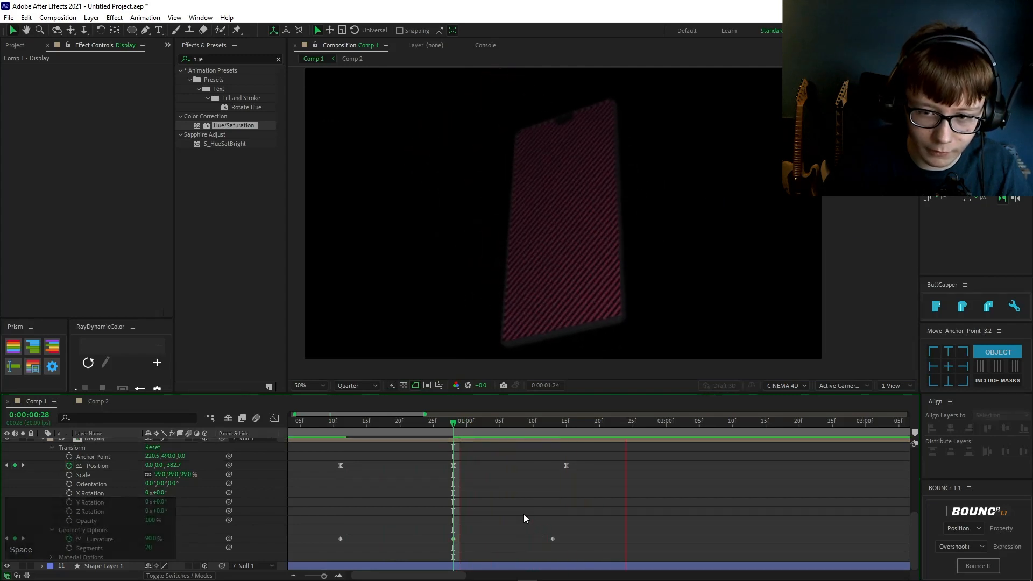
# Step: Preview the phone flip with the display popping out and bending from frame 9
pyautogui.click(324, 425)
pyautogui.press('space')
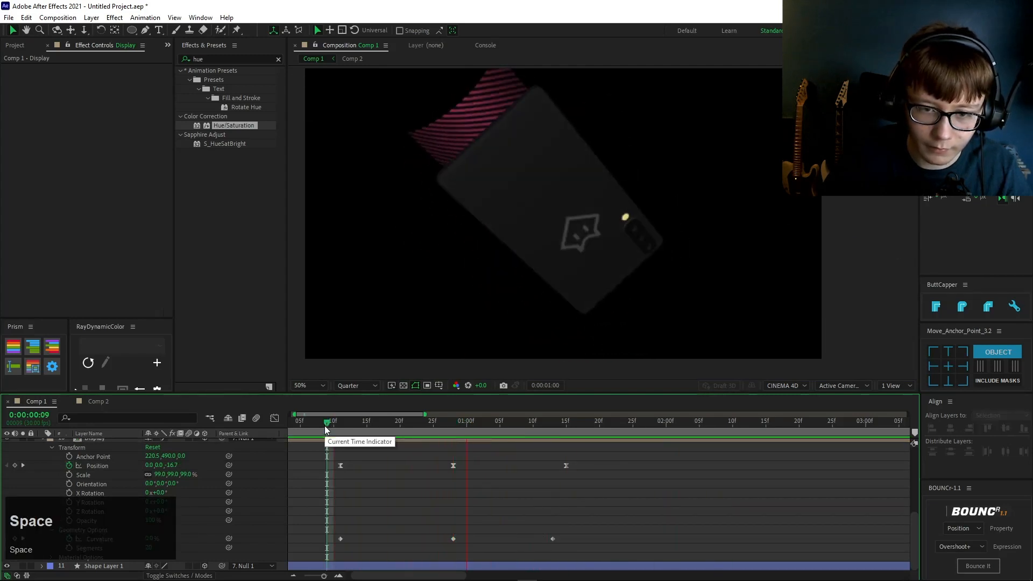
pyautogui.press('space')
pyautogui.press('space')
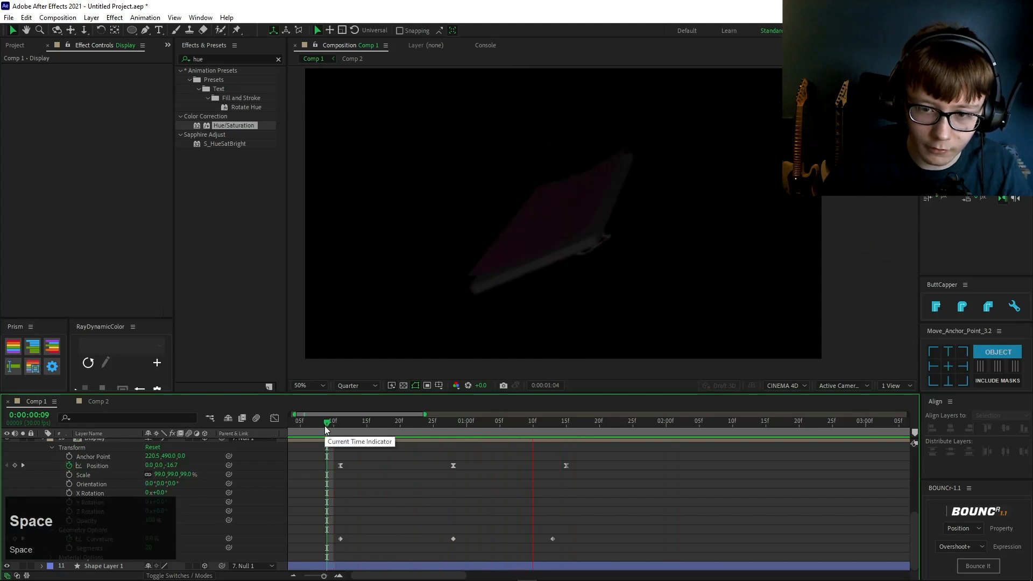
pyautogui.press('space')
pyautogui.press('space')
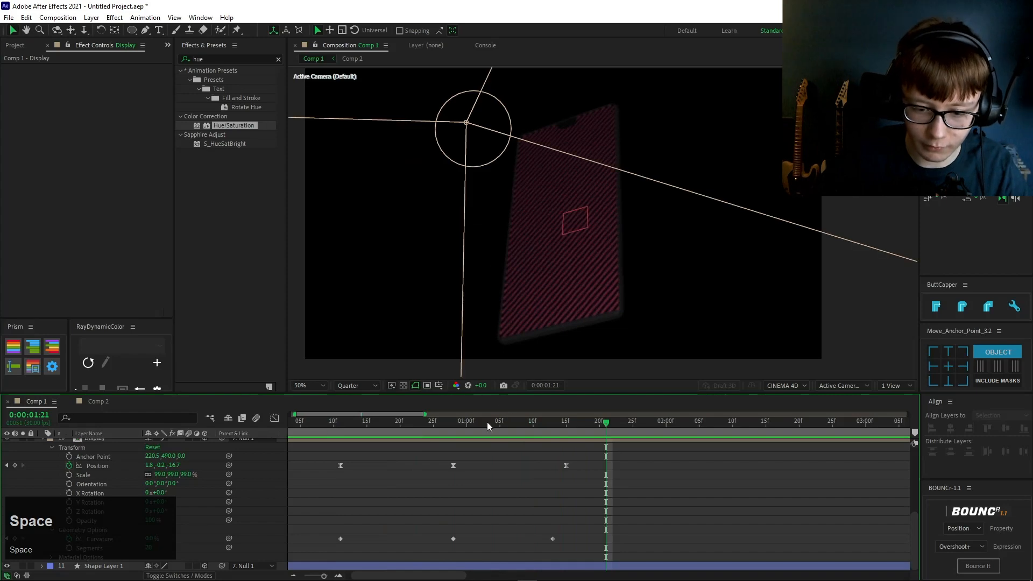
# Step: Go to 1:08, where the phone is edge-on, and create an adjustment layer above the others in Comp 2
pyautogui.moveTo(487, 422); pyautogui.dragTo(518, 424)
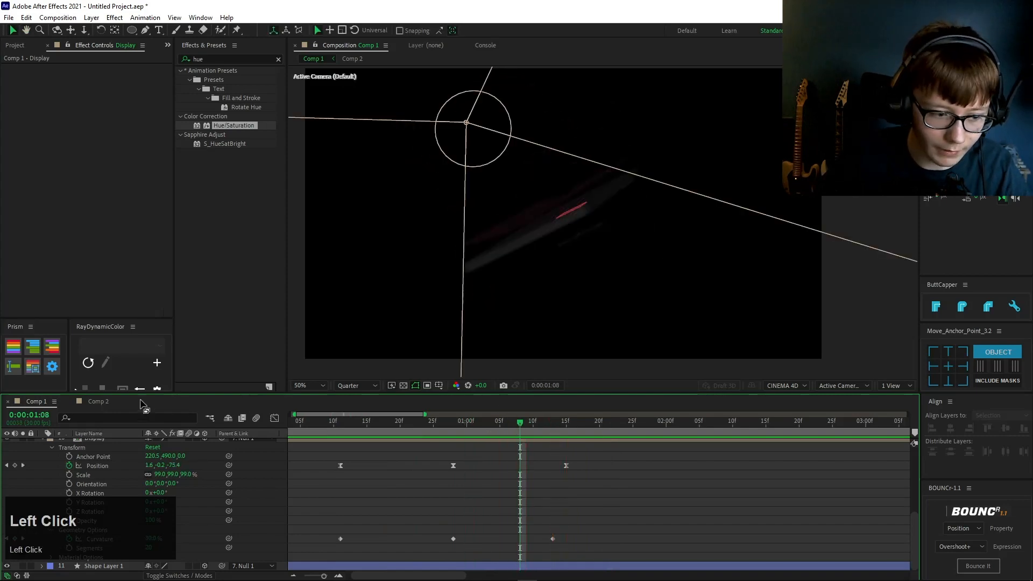
pyautogui.click(91, 403)
pyautogui.click(117, 445)
pyautogui.rightClick(206, 507)
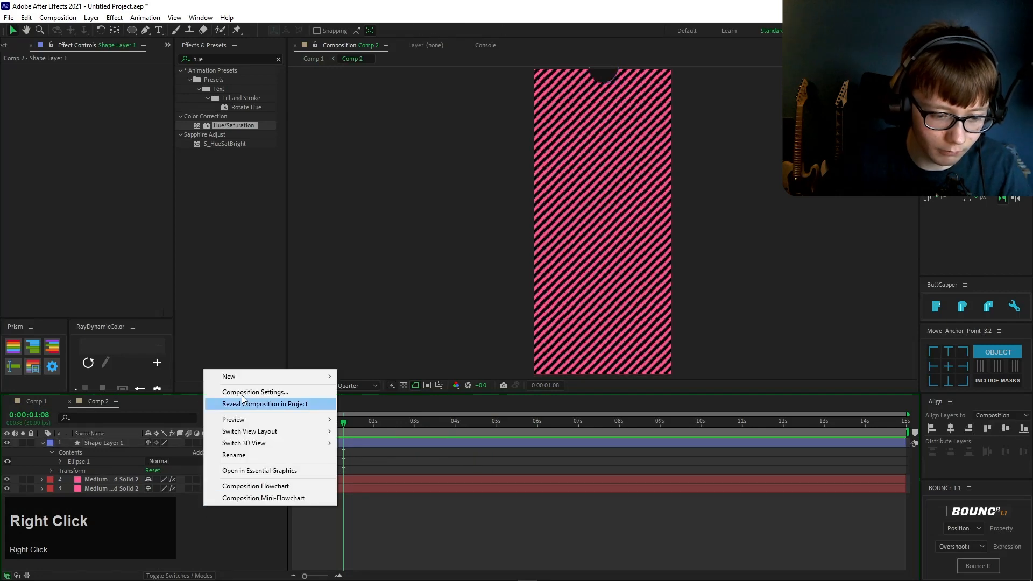
pyautogui.click(248, 376)
pyautogui.click(398, 464)
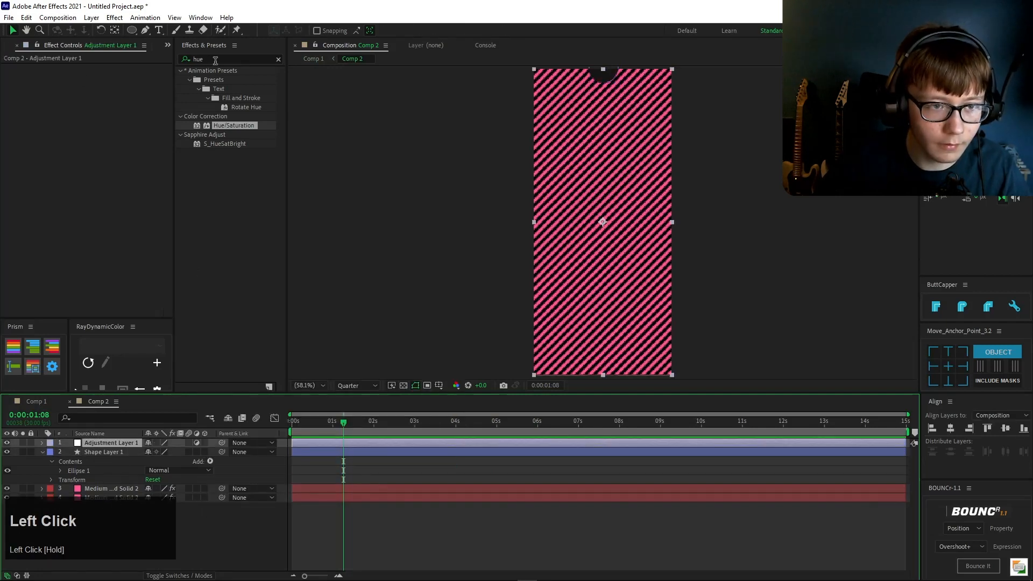
# Step: Apply Hue/Saturation to the Comp 2 adjustment layer, keyframe its Channel Range at 1:08 and reveal the keyframe
pyautogui.moveTo(235, 126); pyautogui.dragTo(150, 136)
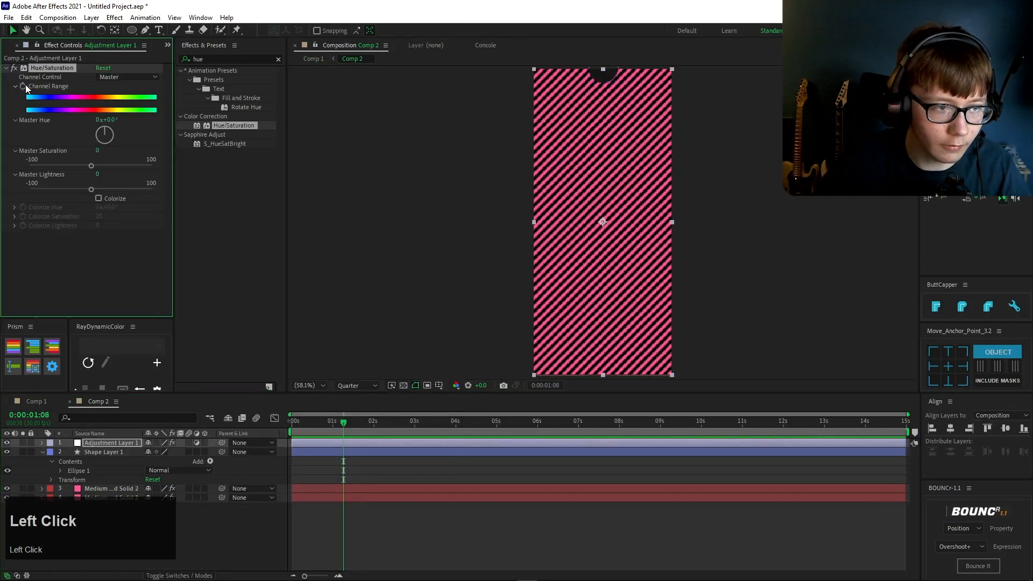
pyautogui.press('u')
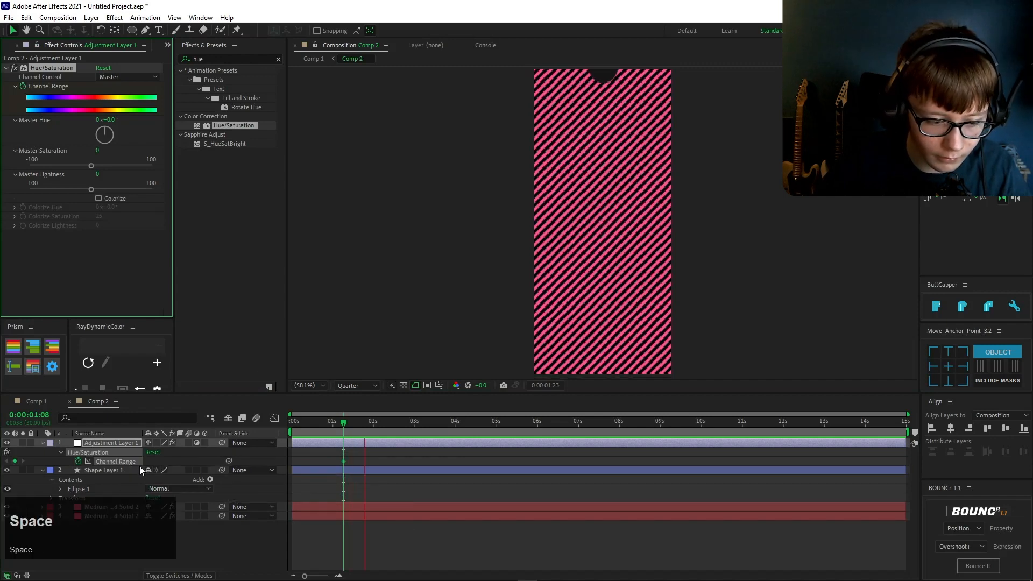
# Step: Preview the display's colour change in Comp 1, playing from 0:26 and repeatedly from about frame 9
pyautogui.click(34, 402)
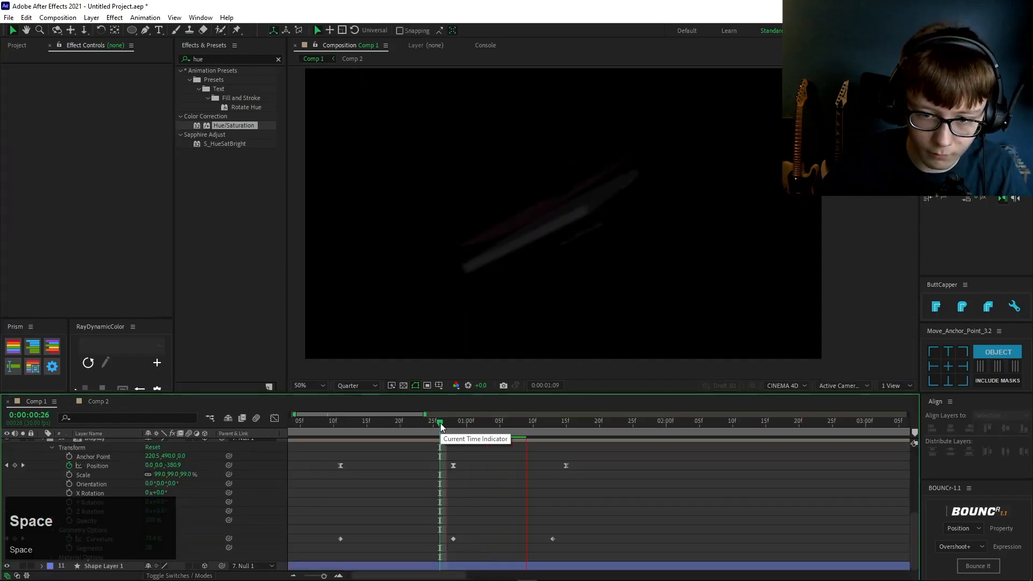
pyautogui.press('space')
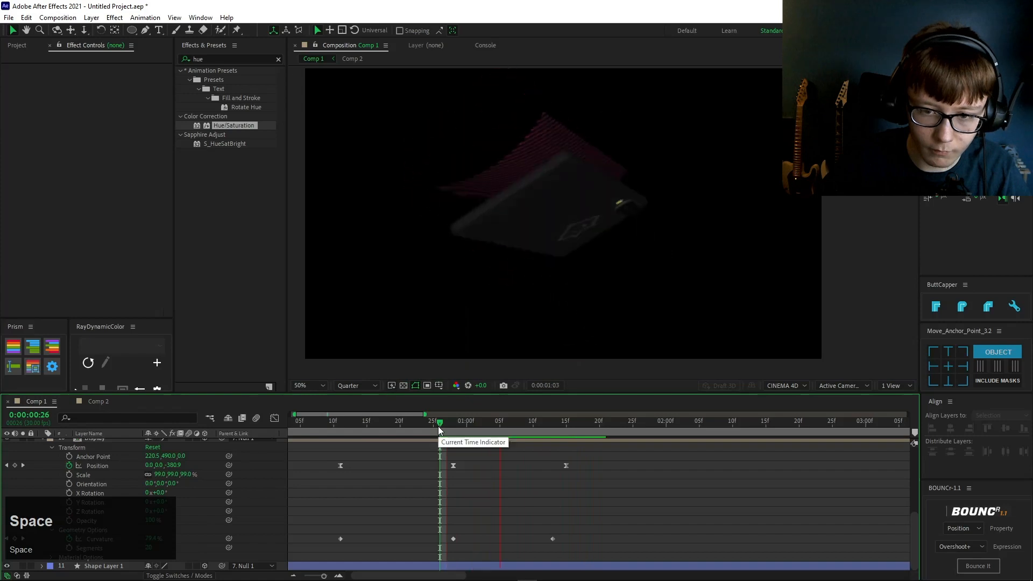
pyautogui.click(330, 429)
pyautogui.press('space')
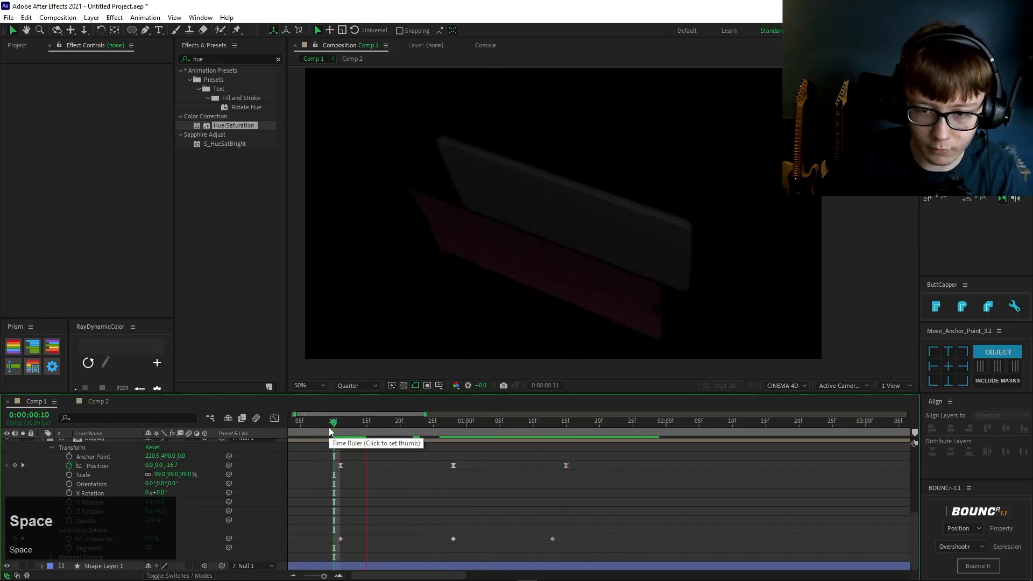
pyautogui.press('space')
pyautogui.click(330, 428)
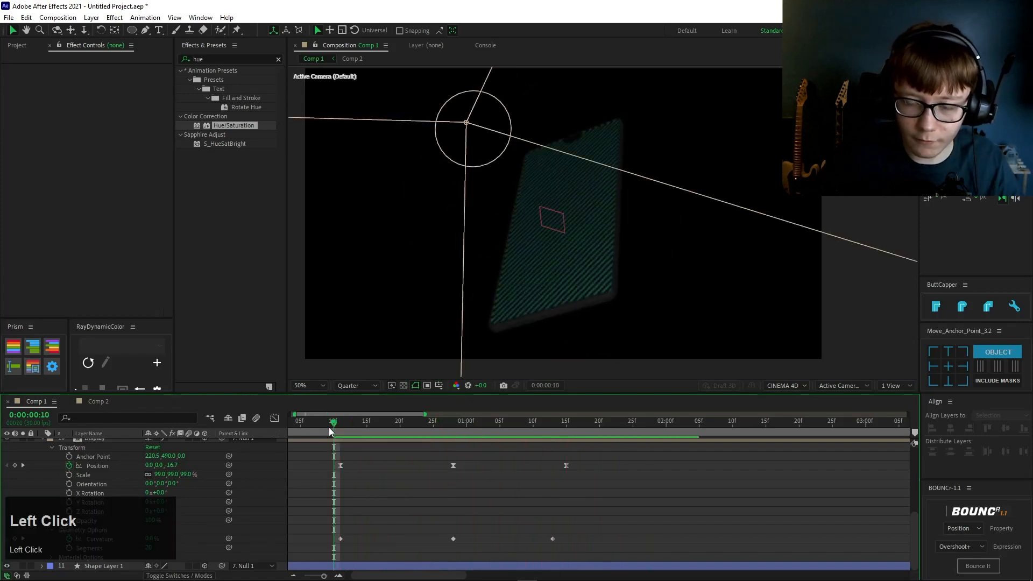
pyautogui.press('space')
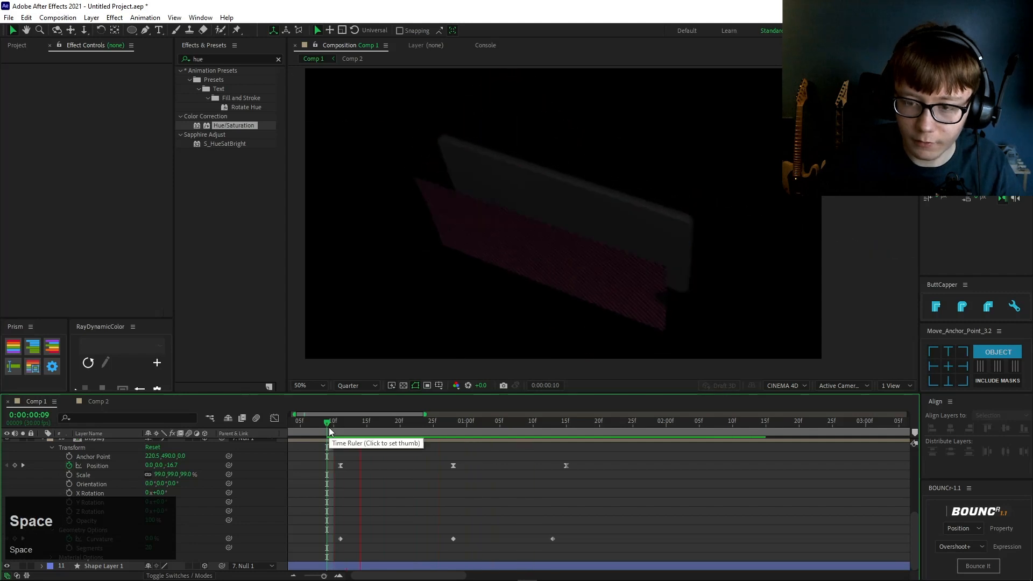
pyautogui.click(329, 428)
pyautogui.press('space')
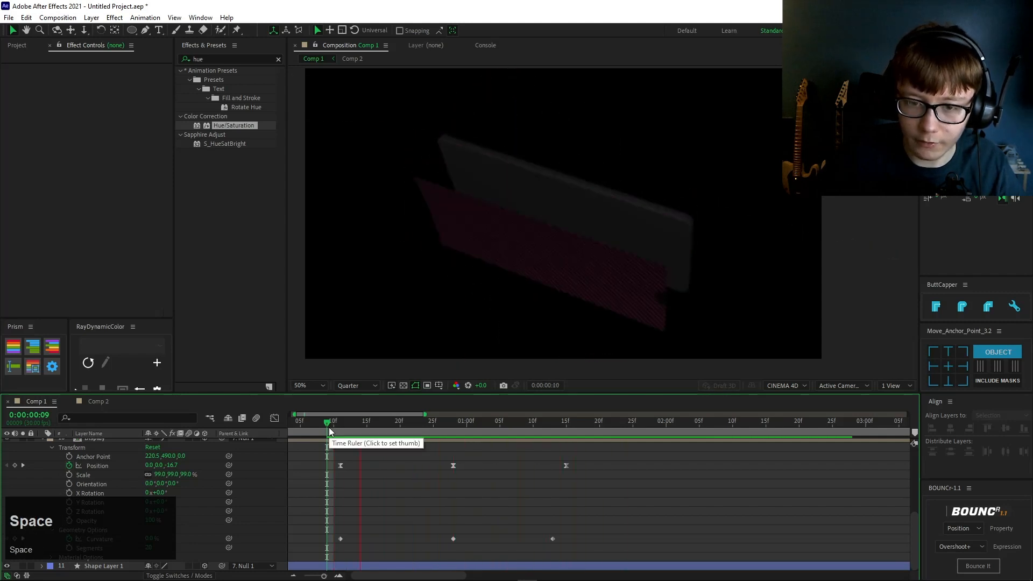
pyautogui.click(330, 428)
pyautogui.press('space')
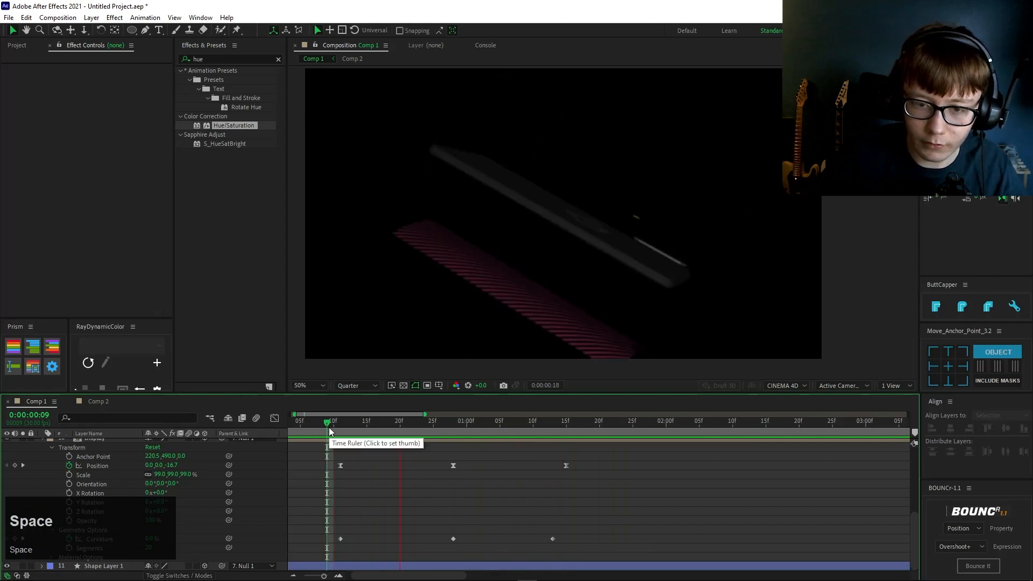
# Step: Scrub through the display's pop-out frames in Comp 1 and preview the animation from the beginning
pyautogui.click(393, 421)
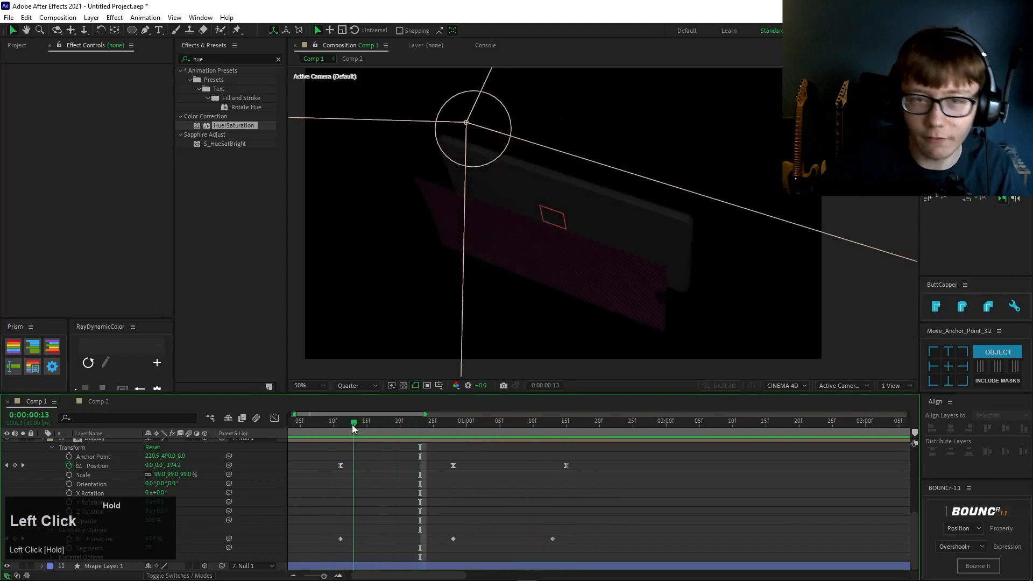
pyautogui.moveTo(352, 425); pyautogui.dragTo(308, 445)
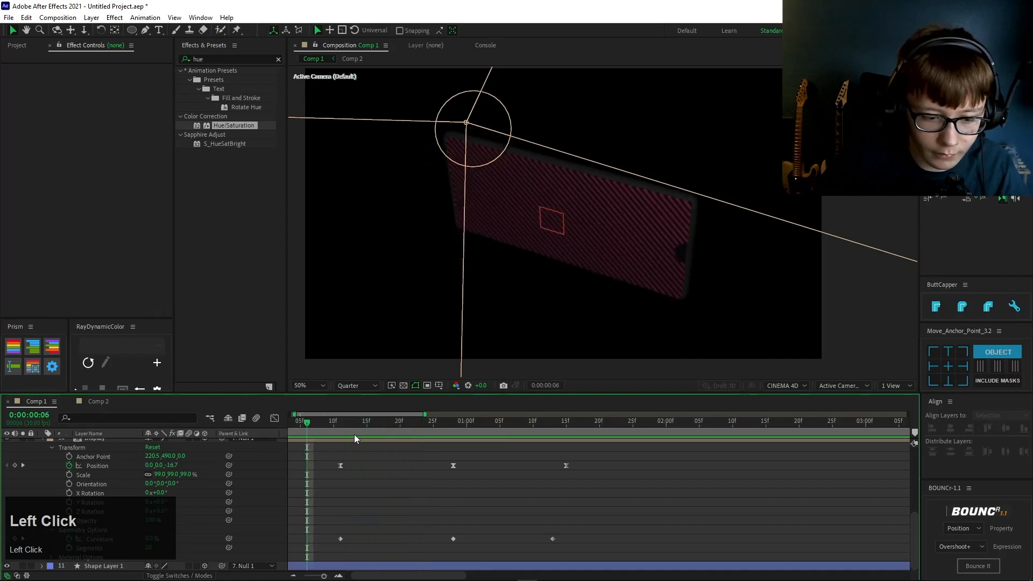
pyautogui.click(336, 439)
pyautogui.moveTo(363, 426); pyautogui.dragTo(440, 424)
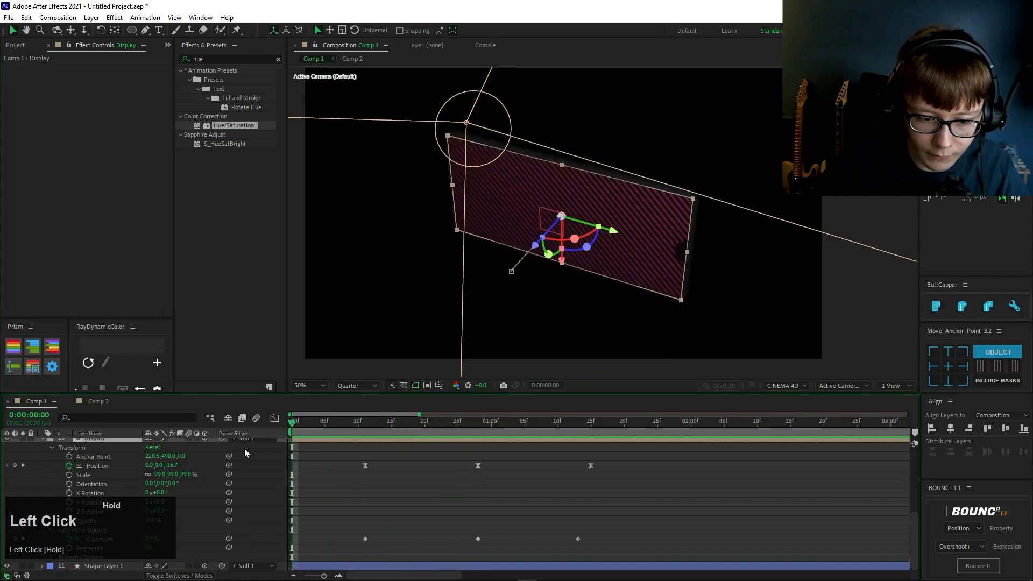
pyautogui.press('space')
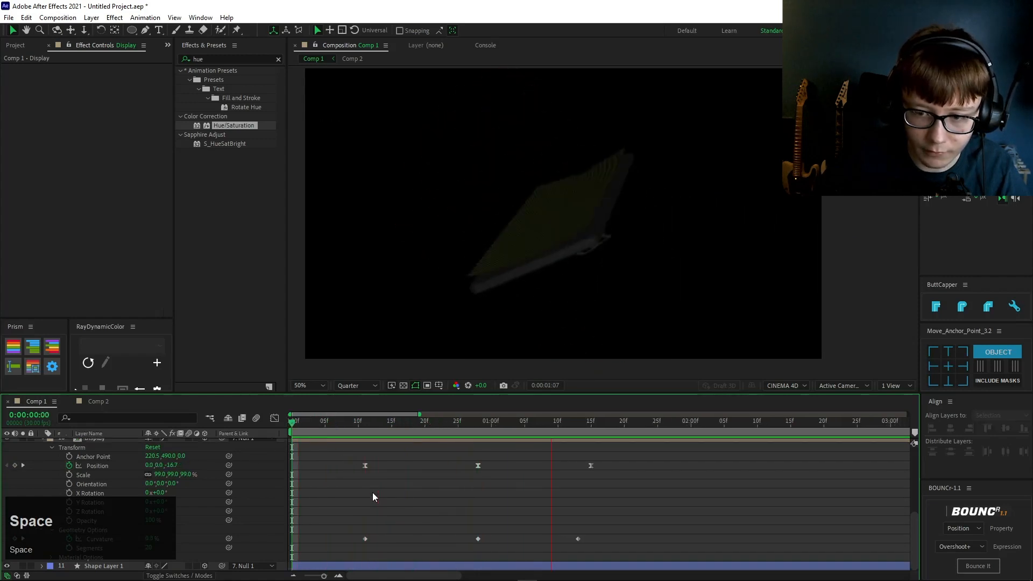
# Step: Set the Scale of Null 1 to 72% to shrink the whole phone and preview the animation from the start
pyautogui.press('s')
pyautogui.press('s')
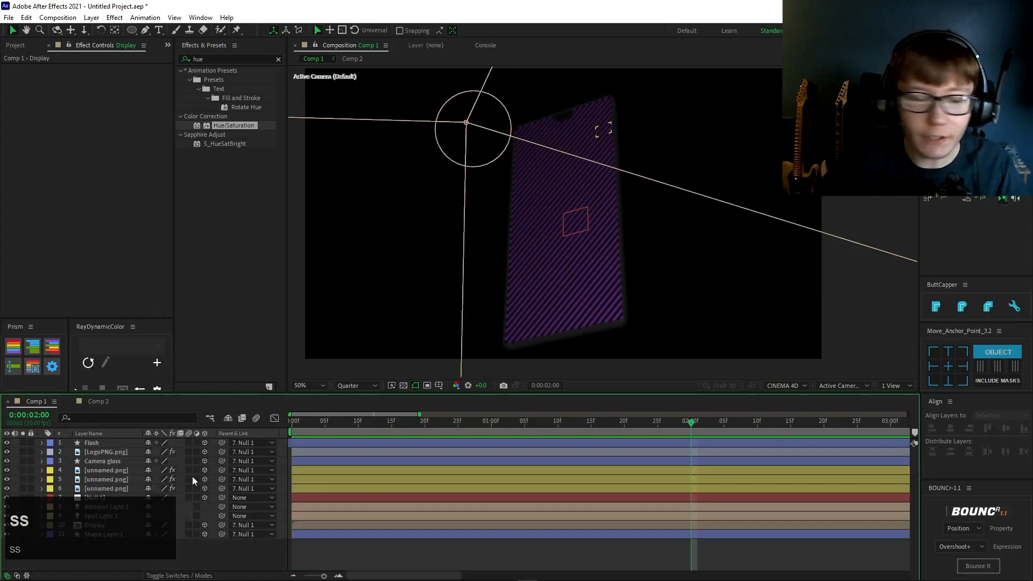
pyautogui.click(104, 498)
pyautogui.press('s')
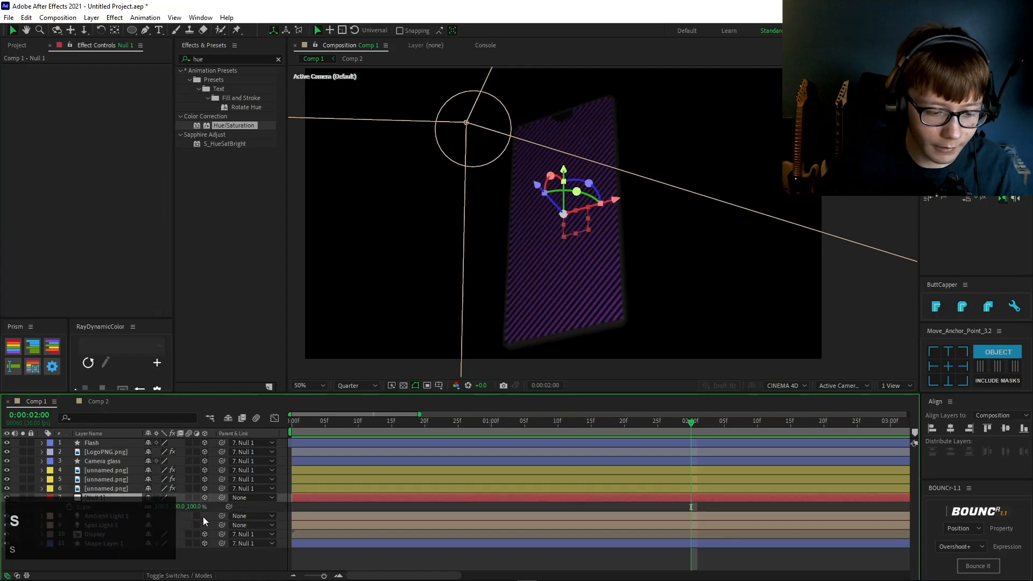
pyautogui.moveTo(168, 507); pyautogui.dragTo(183, 508)
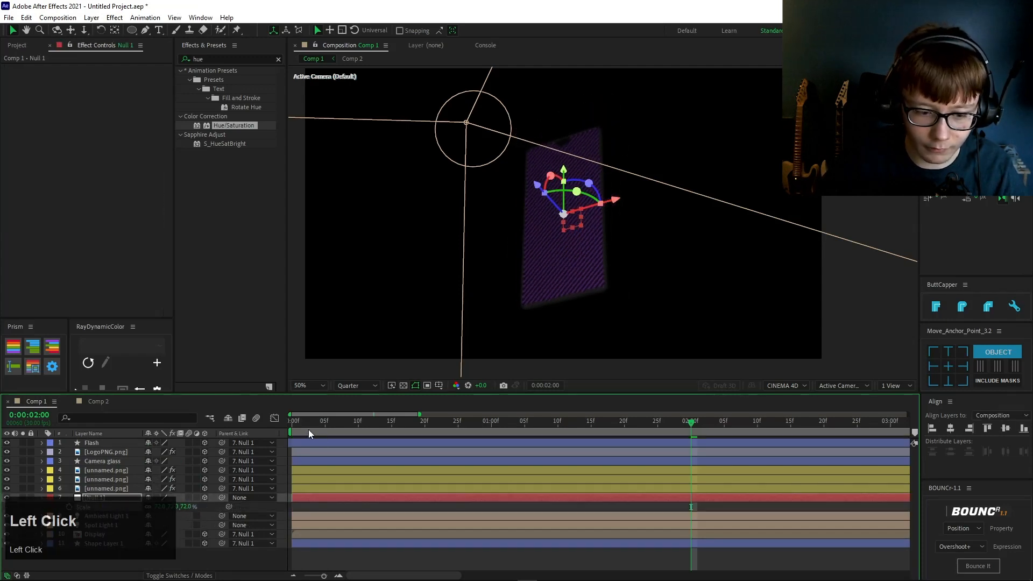
pyautogui.press('space')
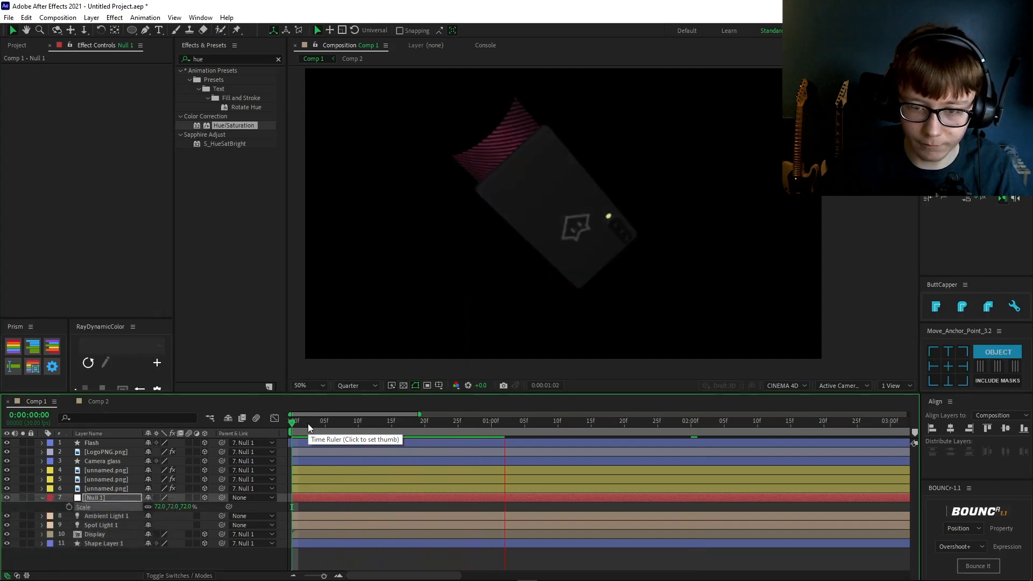
pyautogui.press('space')
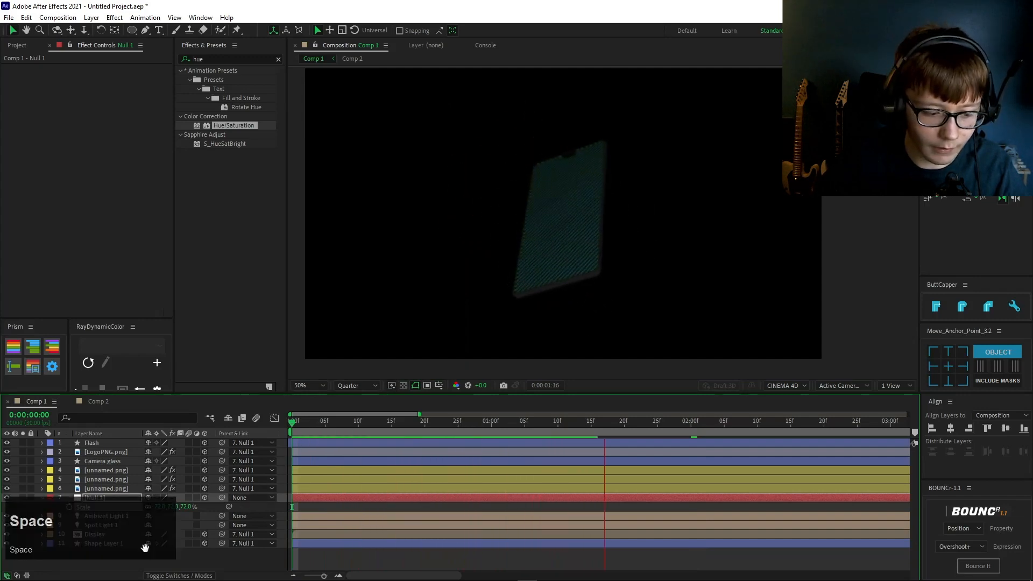
# Step: Create a 1920 x 1080 white solid in Comp 1 and place it at the bottom of the layer stack
pyautogui.click(136, 561)
pyautogui.rightClick(137, 560)
pyautogui.click(208, 436)
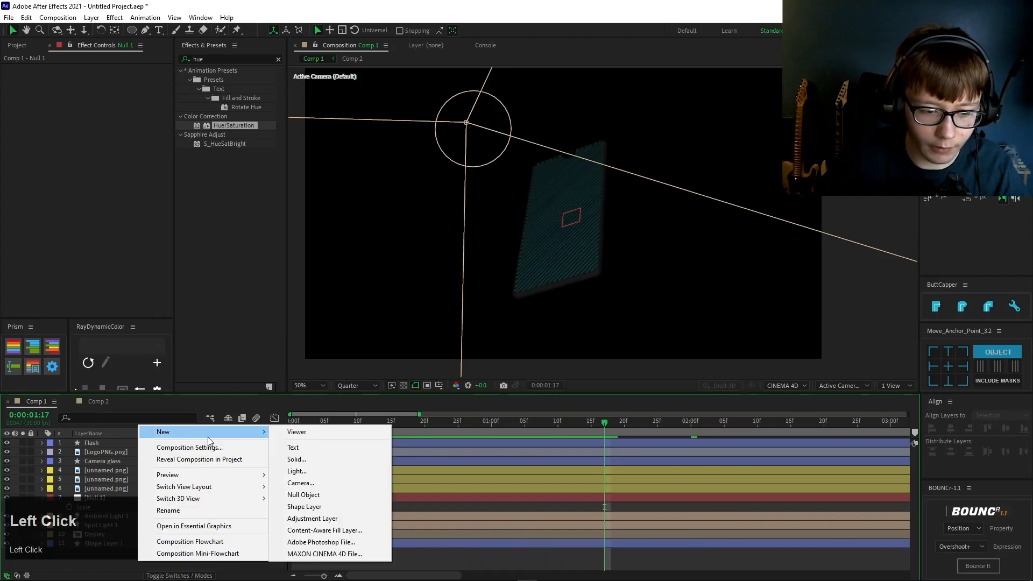
pyautogui.click(305, 462)
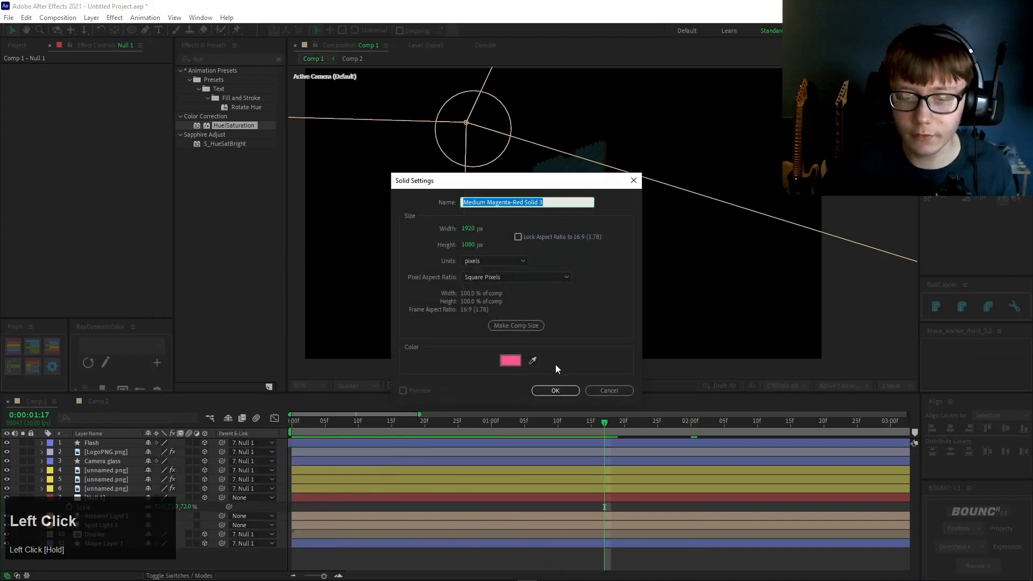
pyautogui.click(511, 360)
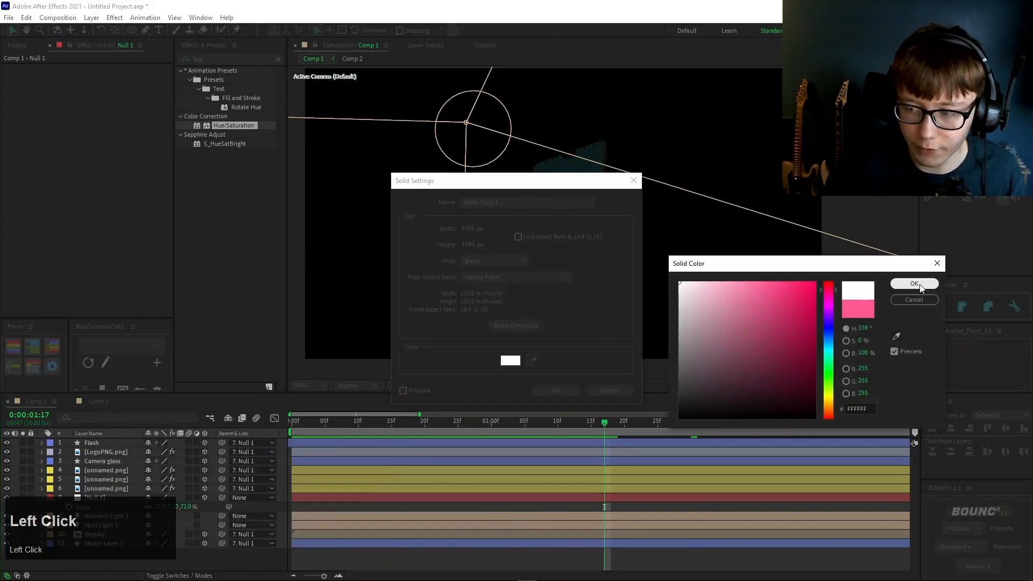
pyautogui.click(919, 285)
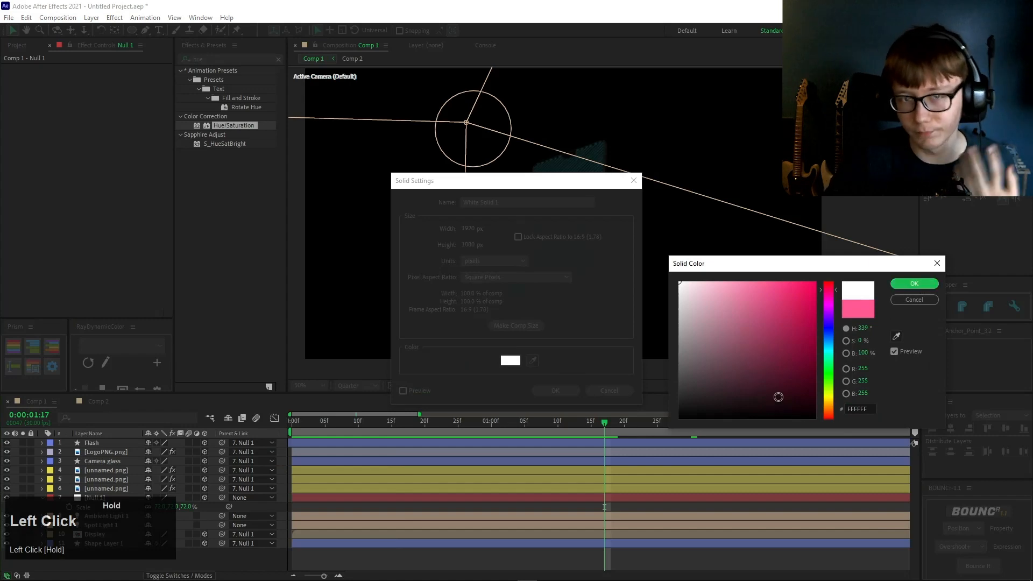
pyautogui.click(554, 391)
pyautogui.moveTo(106, 442); pyautogui.dragTo(123, 560)
# Step: Apply the Gradient Ramp effect to the white background solid
pyautogui.click(212, 57)
pyautogui.write('g')
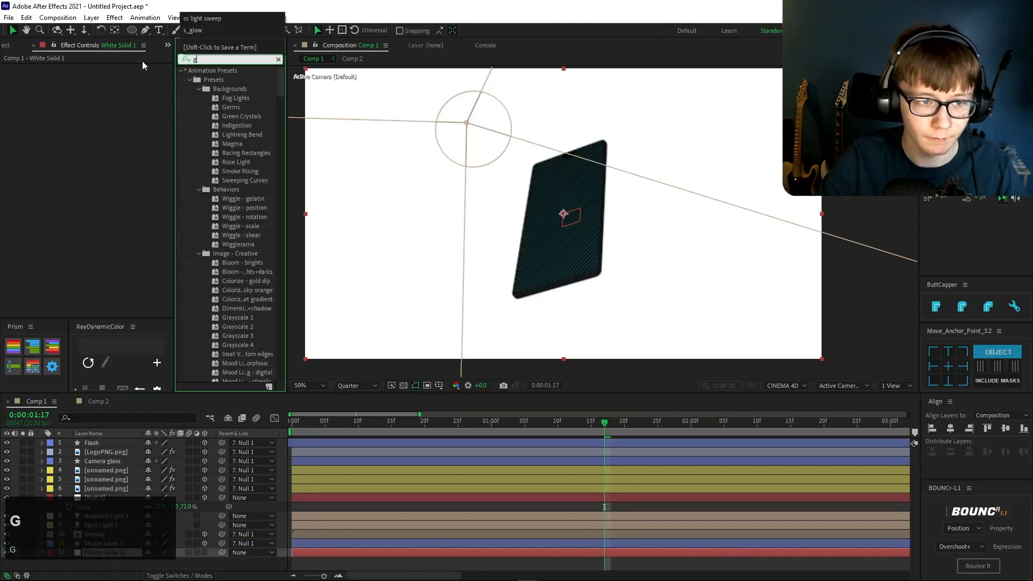
pyautogui.write('radient ramp')
pyautogui.press('Return')
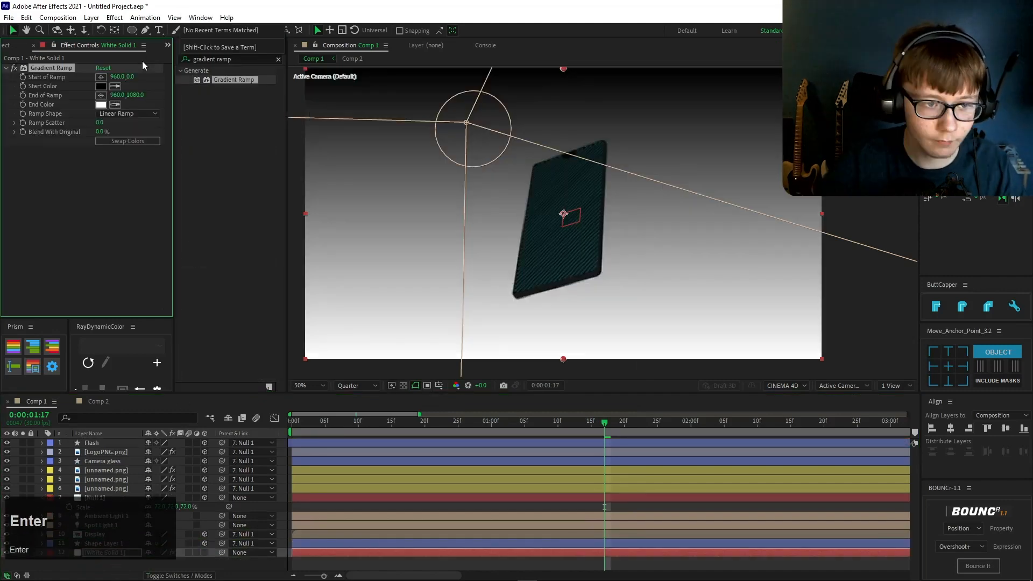
# Step: Set the Gradient Ramp's End of Ramp to 960, 520 and its End Color to dark grey
pyautogui.click(100, 104)
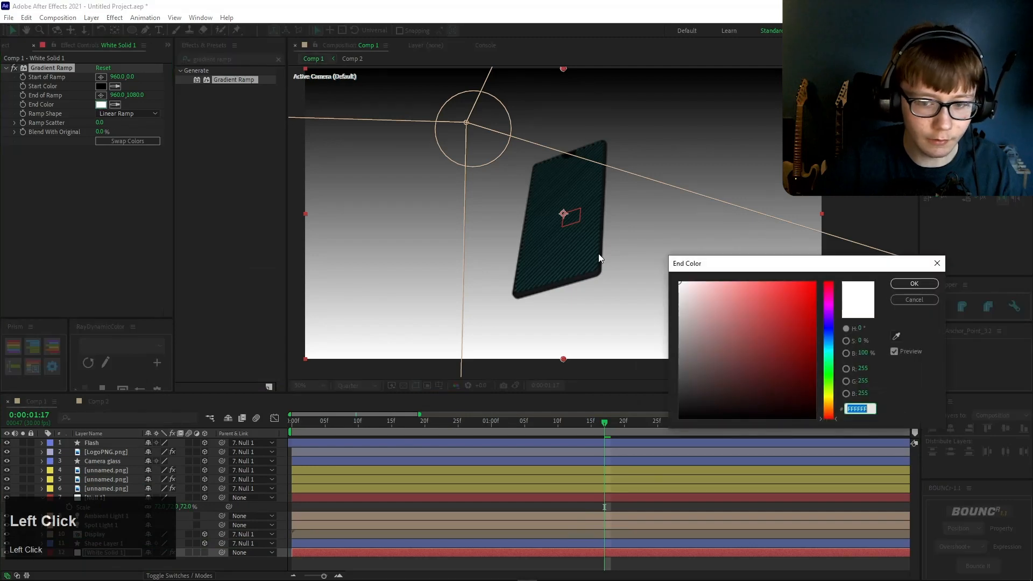
pyautogui.click(679, 417)
pyautogui.click(915, 283)
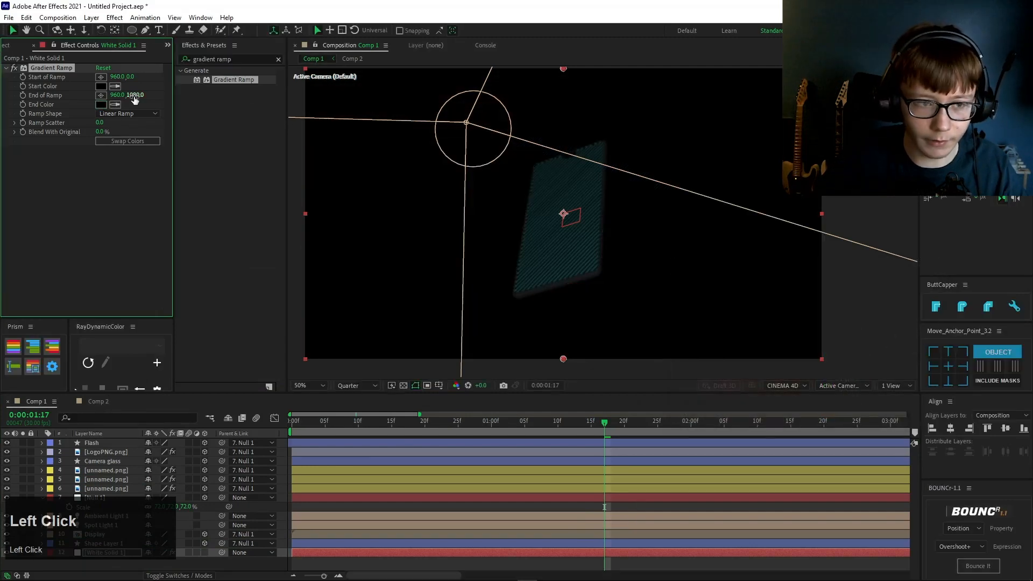
pyautogui.moveTo(134, 95); pyautogui.dragTo(103, 94)
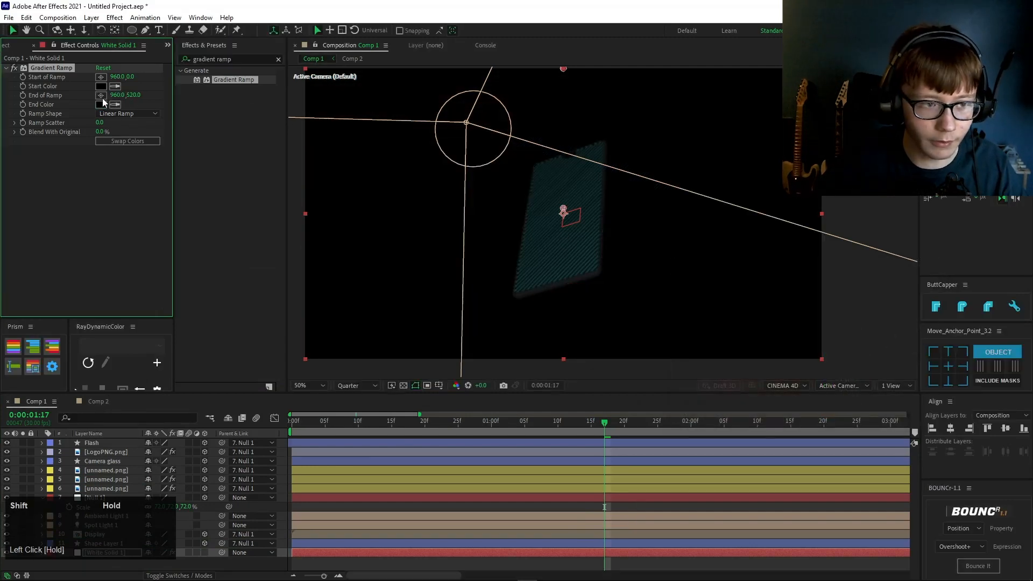
pyautogui.click(101, 104)
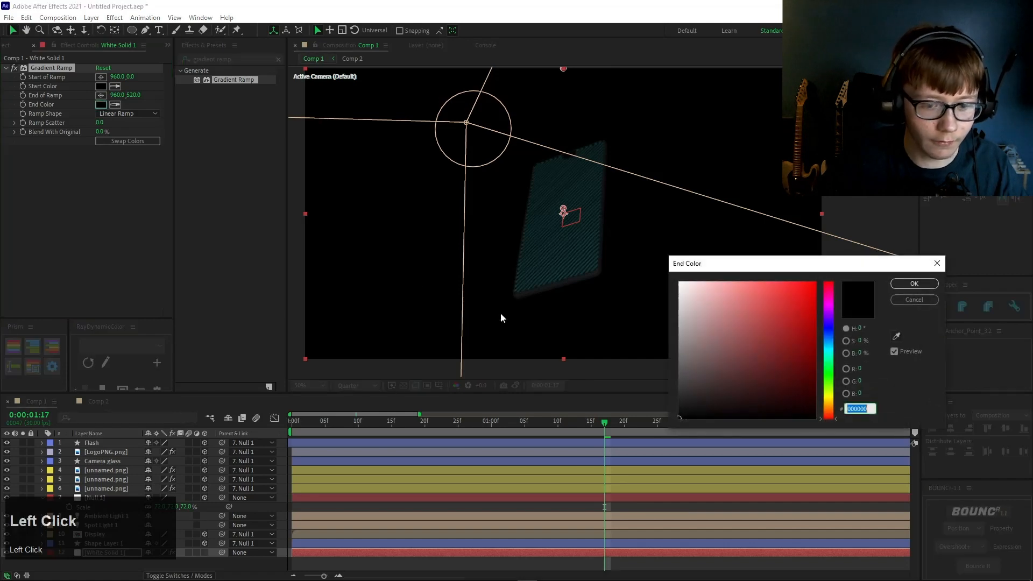
pyautogui.moveTo(716, 387); pyautogui.dragTo(678, 388)
pyautogui.click(915, 284)
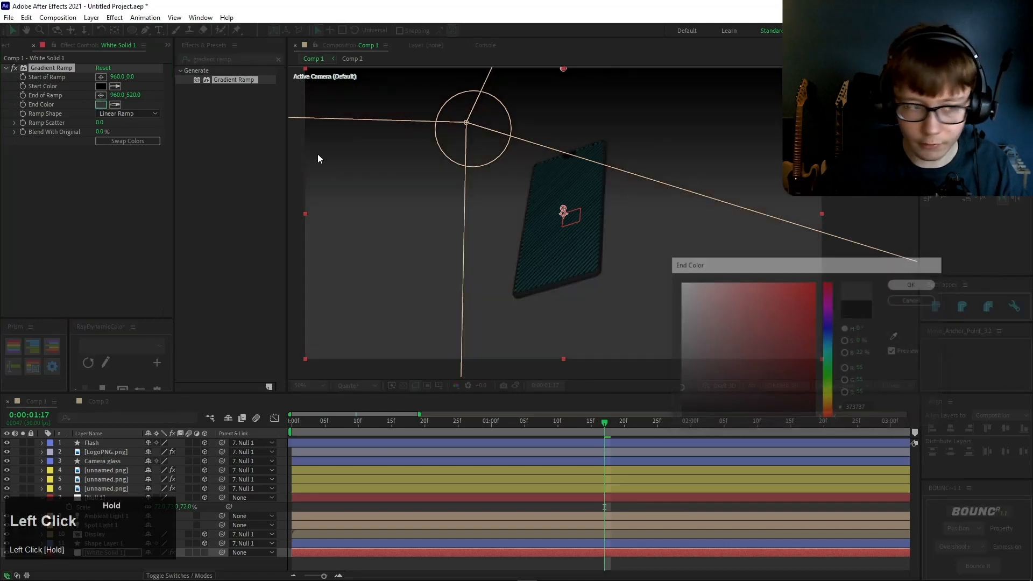
# Step: Change the Gradient Ramp's Start Color to light grey
pyautogui.click(100, 86)
pyautogui.moveTo(683, 321)
pyautogui.mouseDown()
pyautogui.moveTo(615, 322)
pyautogui.moveTo(609, 337)
pyautogui.mouseUp()
pyautogui.click(911, 283)
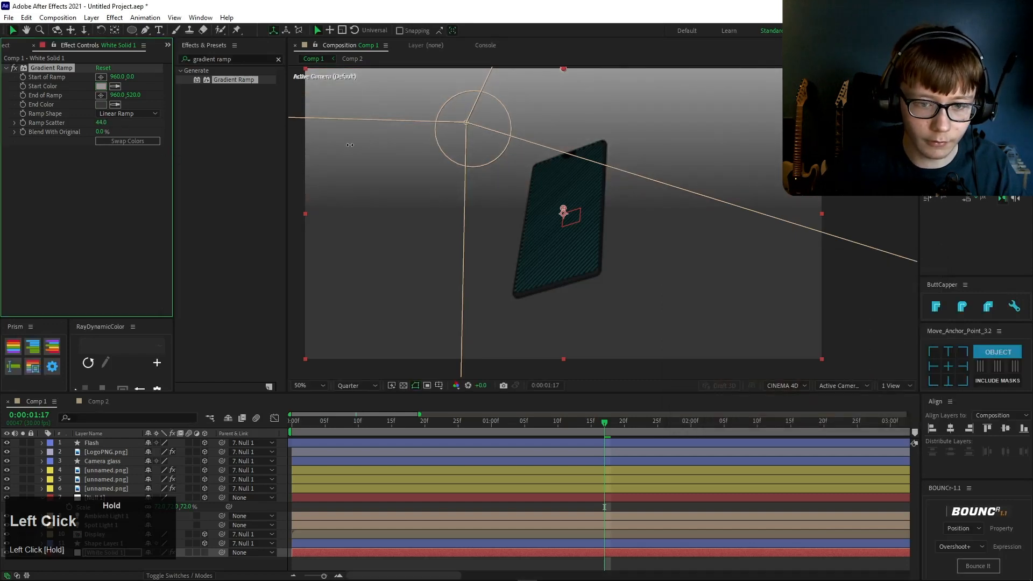
# Step: Set the Ramp Scatter to 13, judging it at Full preview resolution, and return the resolution to a lower setting
pyautogui.click(349, 386)
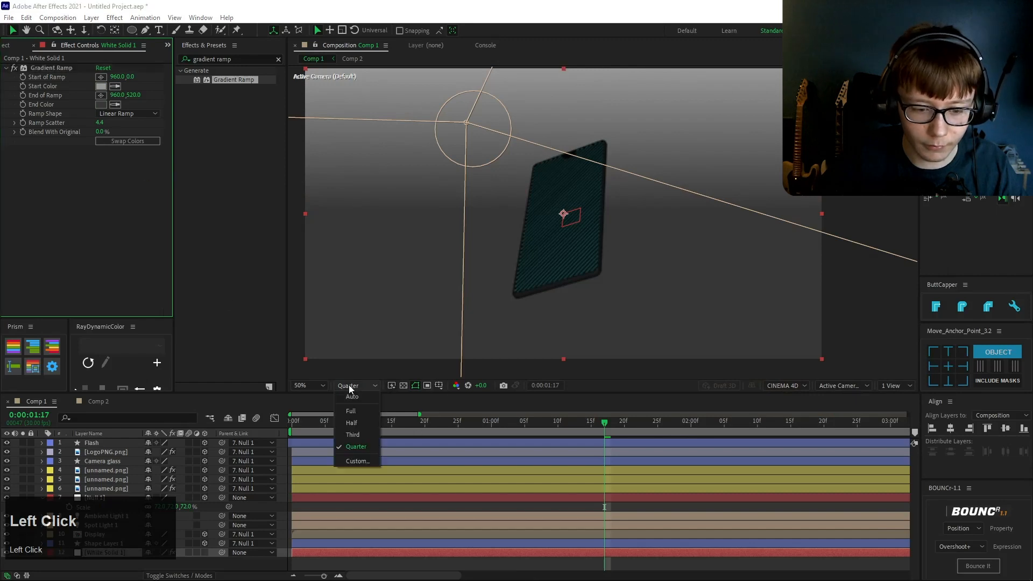
pyautogui.click(353, 411)
pyautogui.moveTo(100, 122); pyautogui.dragTo(146, 128)
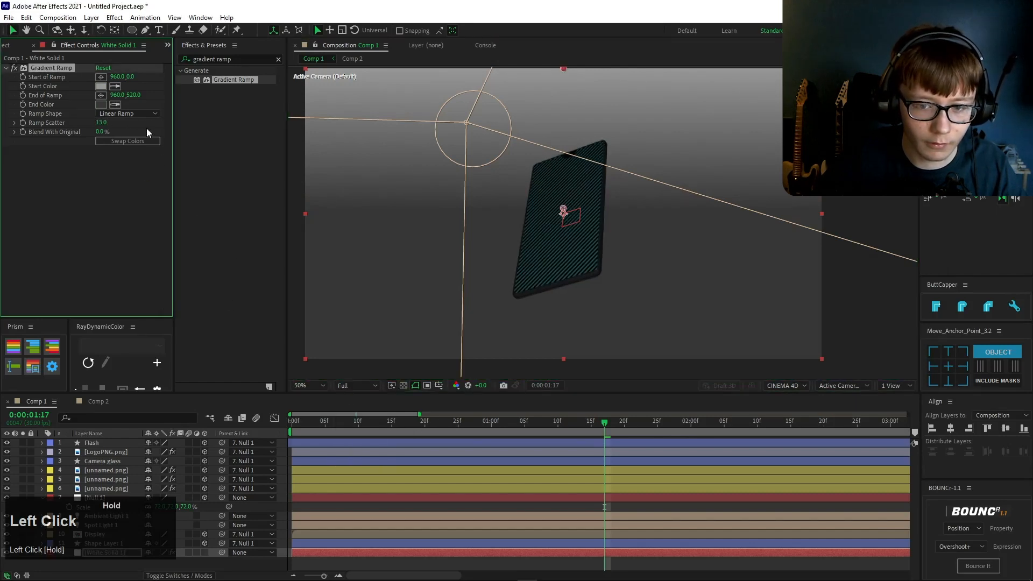
pyautogui.click(355, 385)
pyautogui.click(367, 436)
# Step: Preview the phone animation against the gradient background, playing repeatedly from frame 11
pyautogui.press('space')
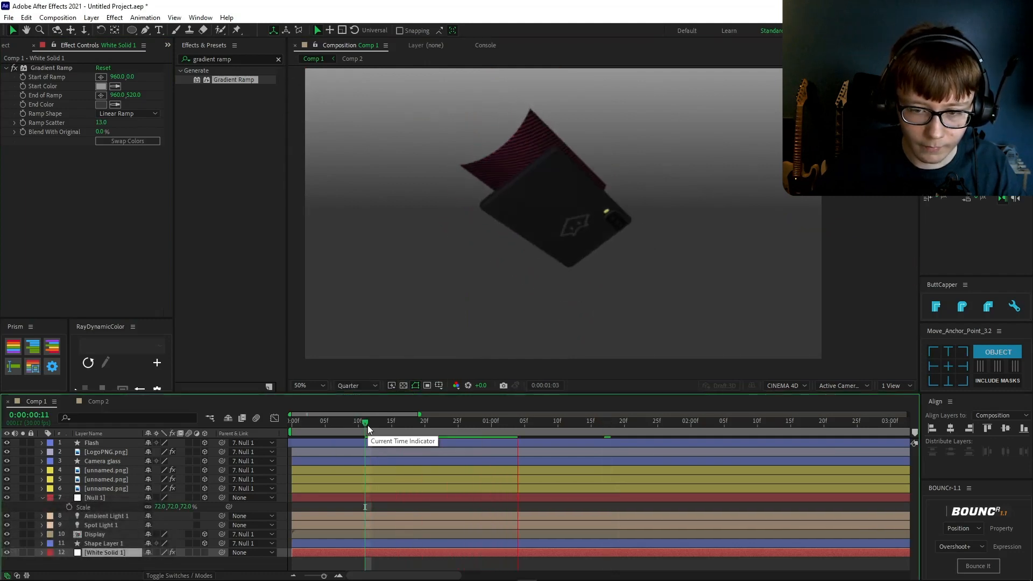
pyautogui.press('space')
pyautogui.press('space')
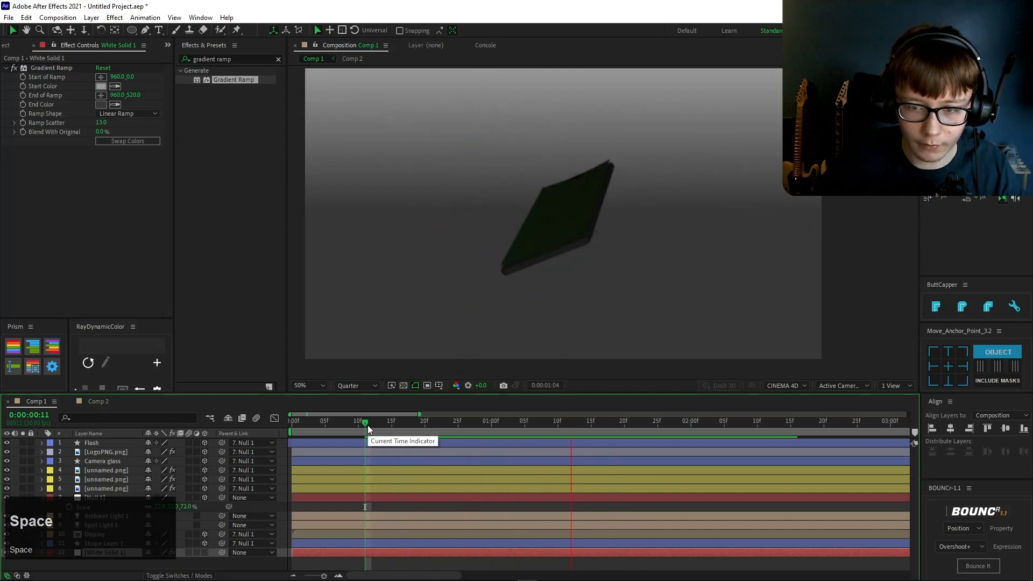
pyautogui.click(367, 425)
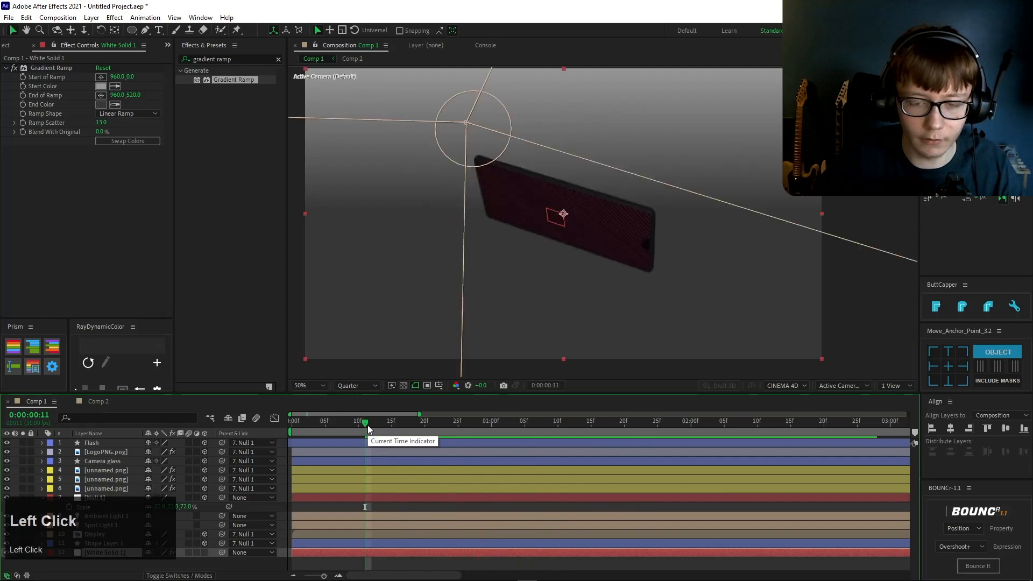
pyautogui.press('space')
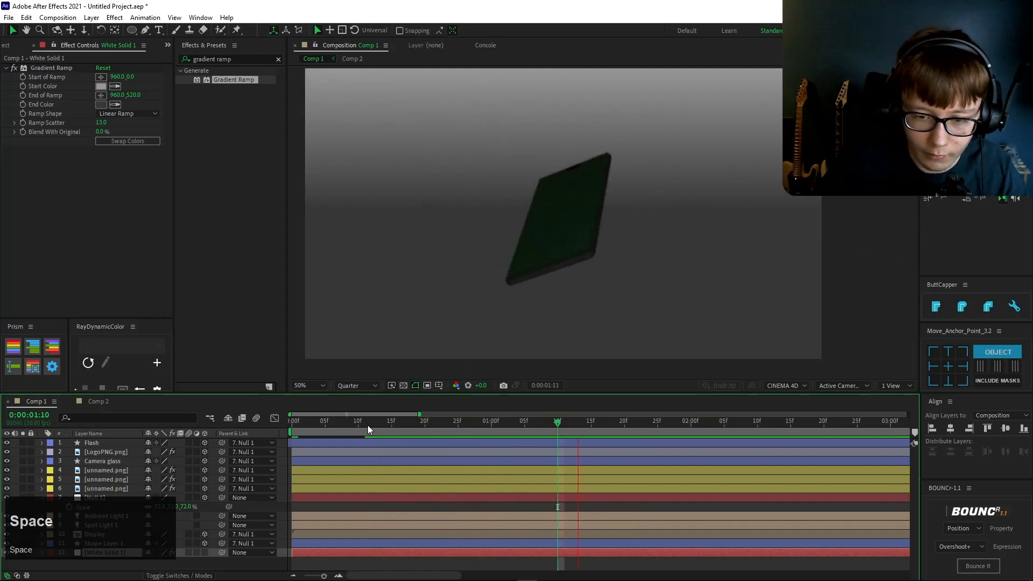
# Step: Set the Scale of Null 1 to 61% and its Position to 960, 491, 0
pyautogui.click(163, 500)
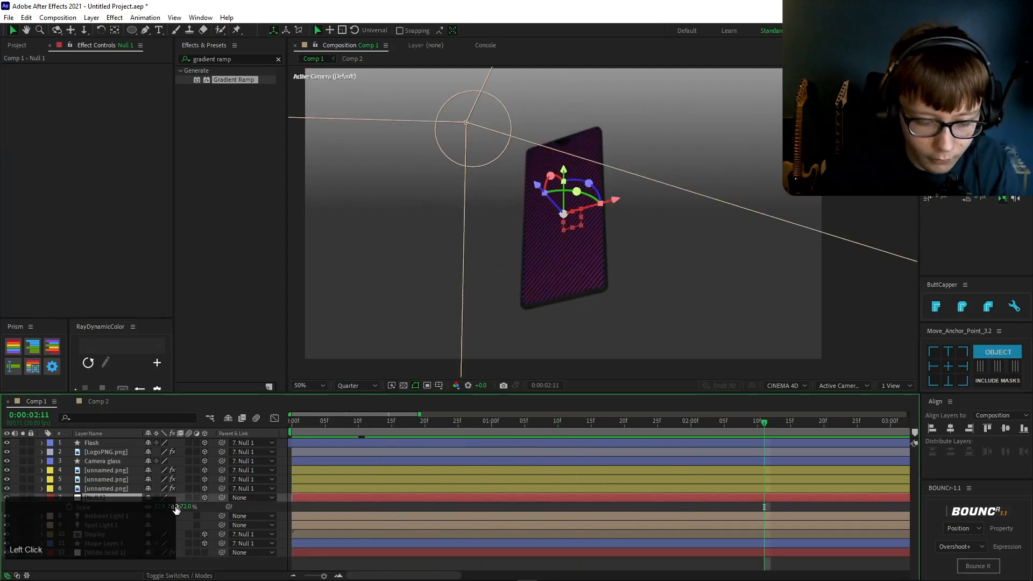
pyautogui.moveTo(175, 510); pyautogui.dragTo(139, 506)
pyautogui.hotkey('shift', 'p')
# Step: Create another white solid, place it directly above Shape Layer 1 and rename it Floor
pyautogui.rightClick(253, 514)
pyautogui.moveTo(288, 386)
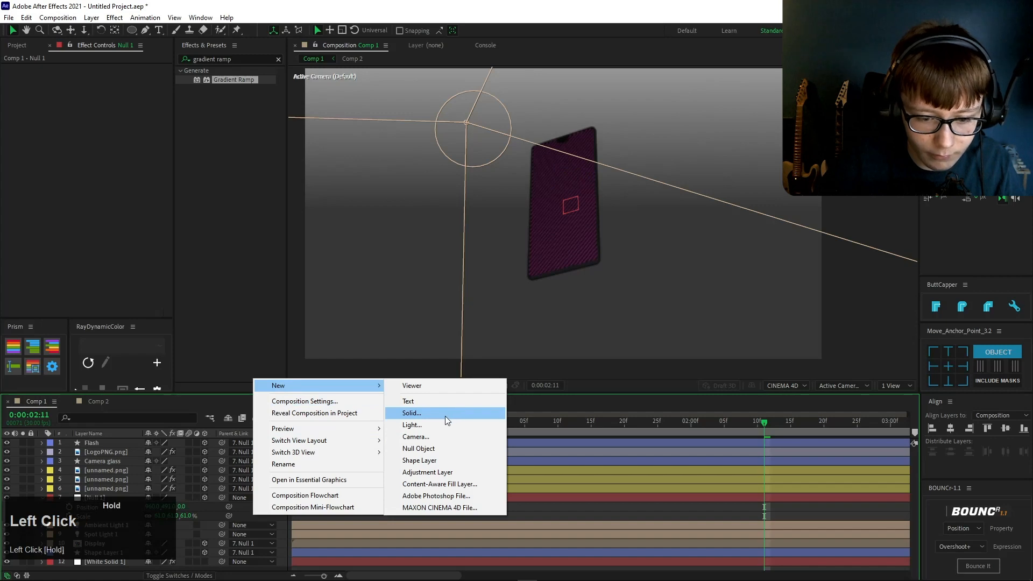
pyautogui.click(444, 415)
pyautogui.click(554, 390)
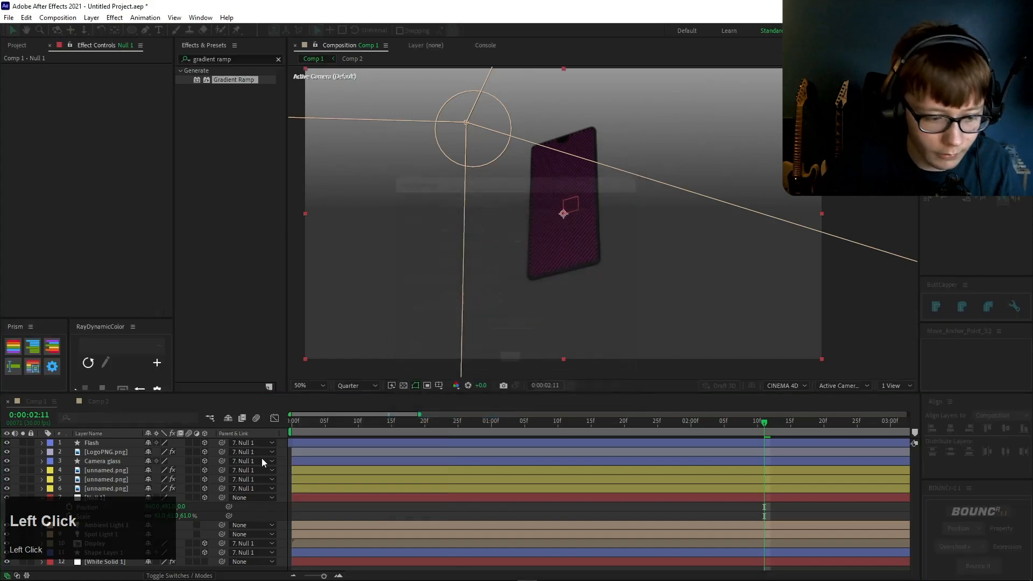
pyautogui.moveTo(105, 442); pyautogui.dragTo(128, 557)
pyautogui.scroll(-1, 163, 559)
pyautogui.press('Return')
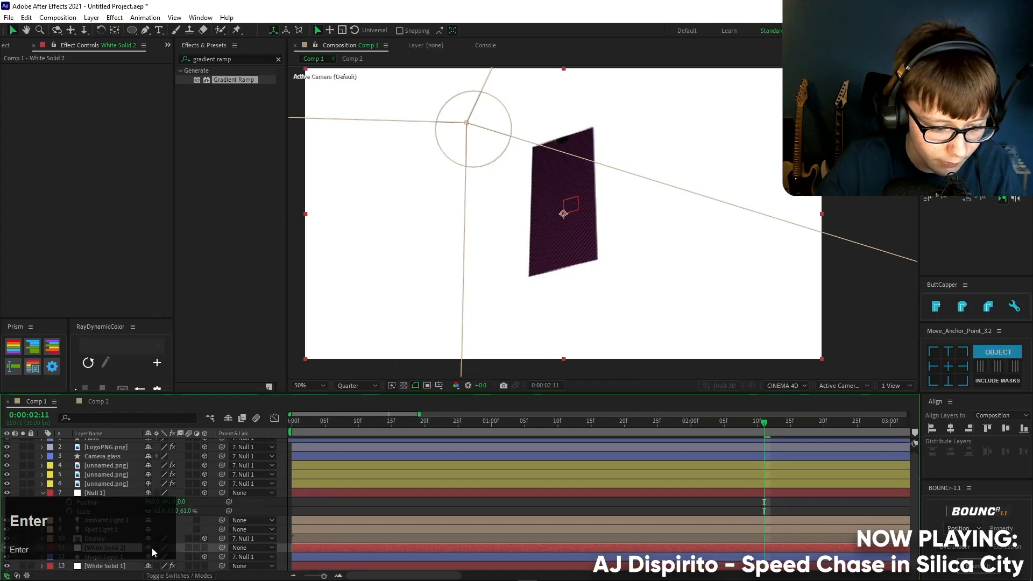
pyautogui.write('Floor')
pyautogui.press('Return')
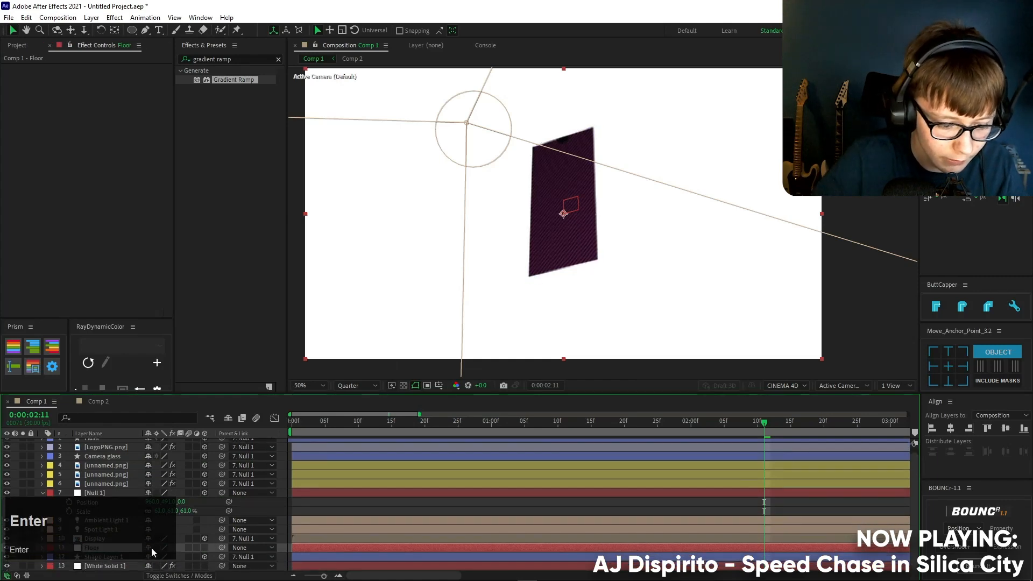
# Step: Make the Floor layer 3D and set its X Rotation to 90° so it lies flat
pyautogui.click(204, 548)
pyautogui.press('r')
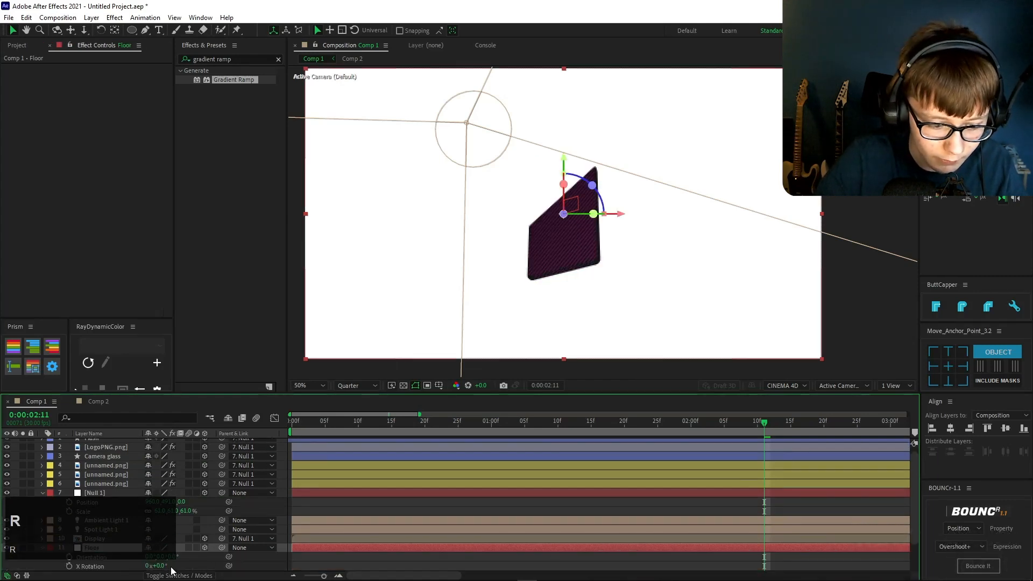
pyautogui.moveTo(160, 566); pyautogui.dragTo(143, 575)
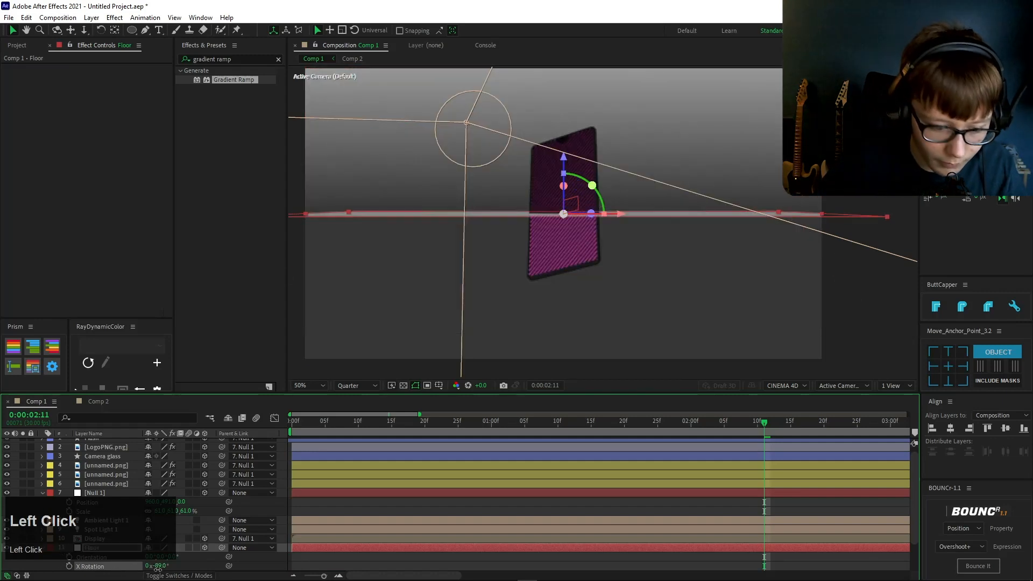
pyautogui.write('90')
pyautogui.press('Return')
# Step: Move the Floor beneath the phone at Position 960, 894, 567 and enlarge its Scale to 281%
pyautogui.scroll(-2, 161, 567)
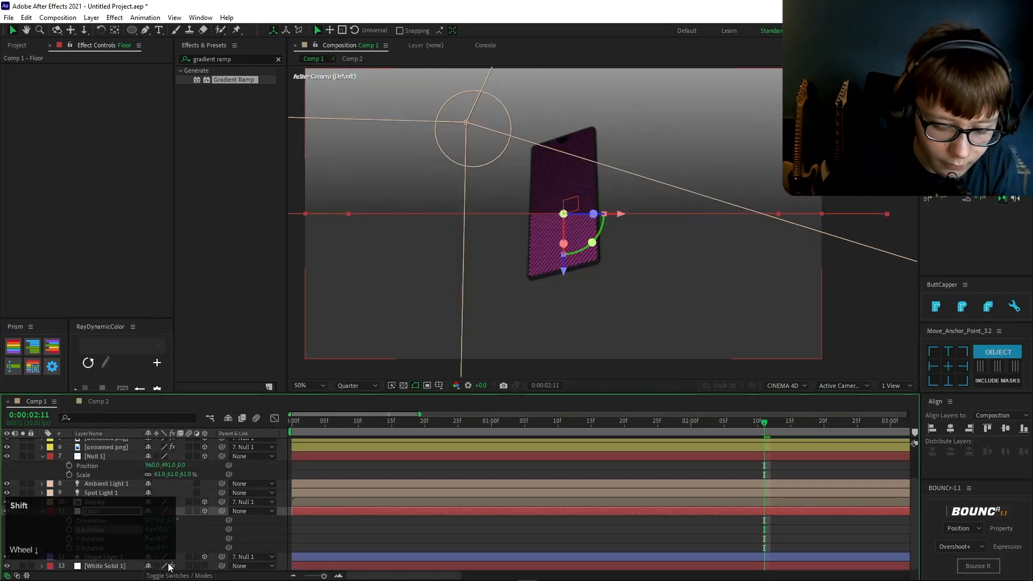
pyautogui.hotkey('shift', 'p')
pyautogui.moveTo(169, 526); pyautogui.dragTo(382, 504)
pyautogui.press('s')
pyautogui.moveTo(171, 547); pyautogui.dragTo(249, 540)
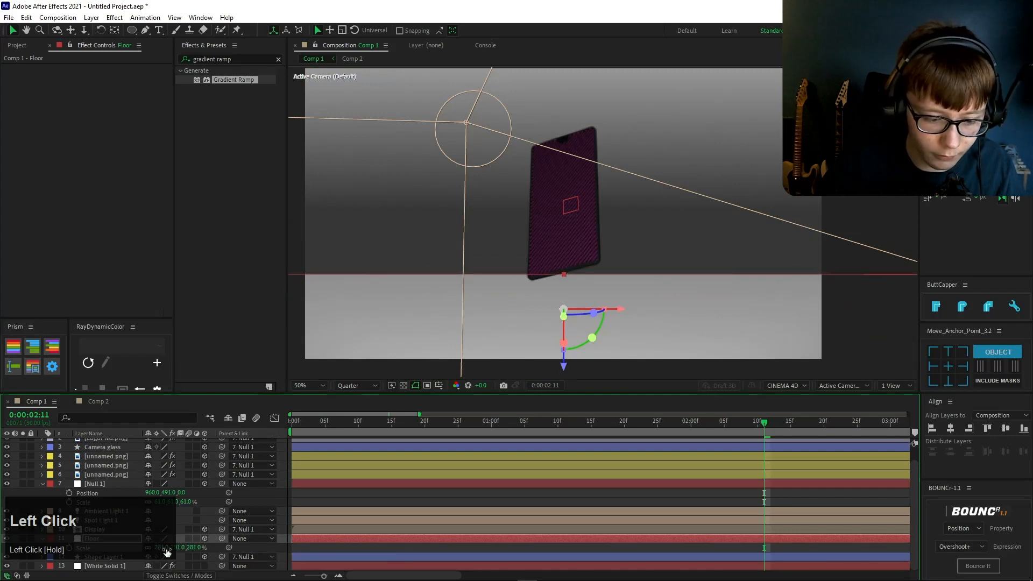
pyautogui.scroll(1, 172, 465)
pyautogui.scroll(-3, 173, 460)
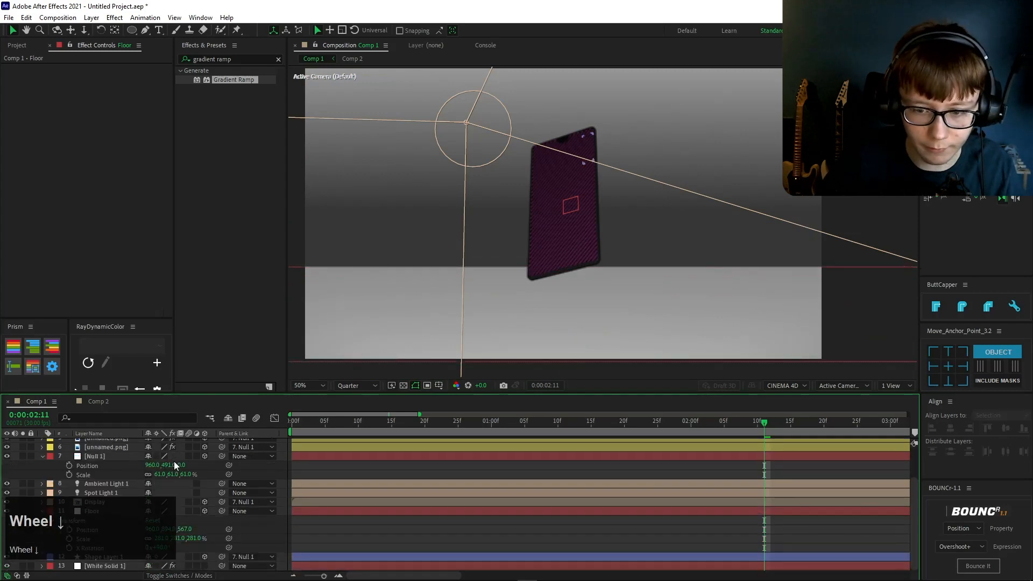
# Step: Inspect the phone and floor from the Top view and return to the Active Camera view
pyautogui.scroll(3, 174, 460)
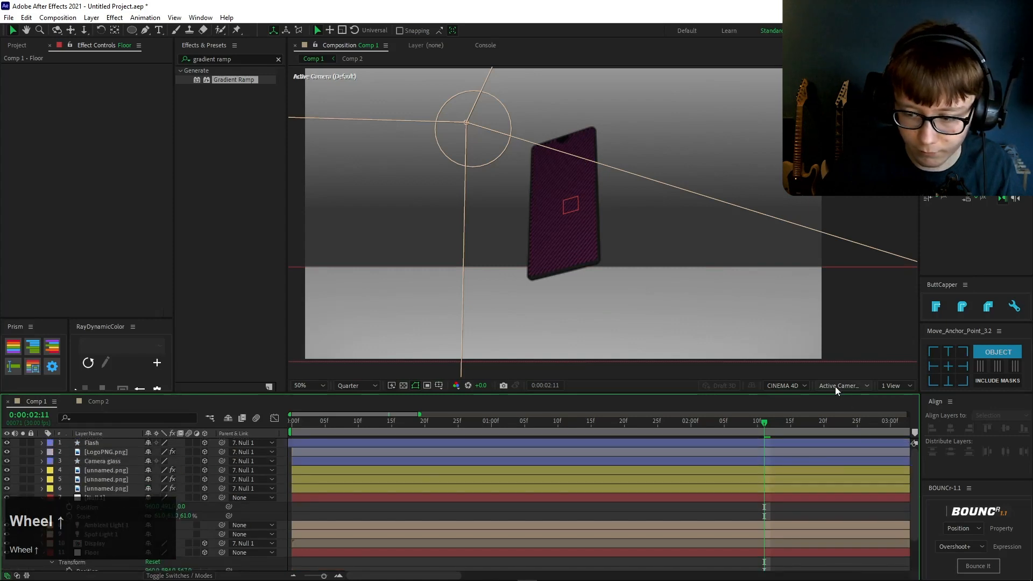
pyautogui.click(835, 386)
pyautogui.click(838, 448)
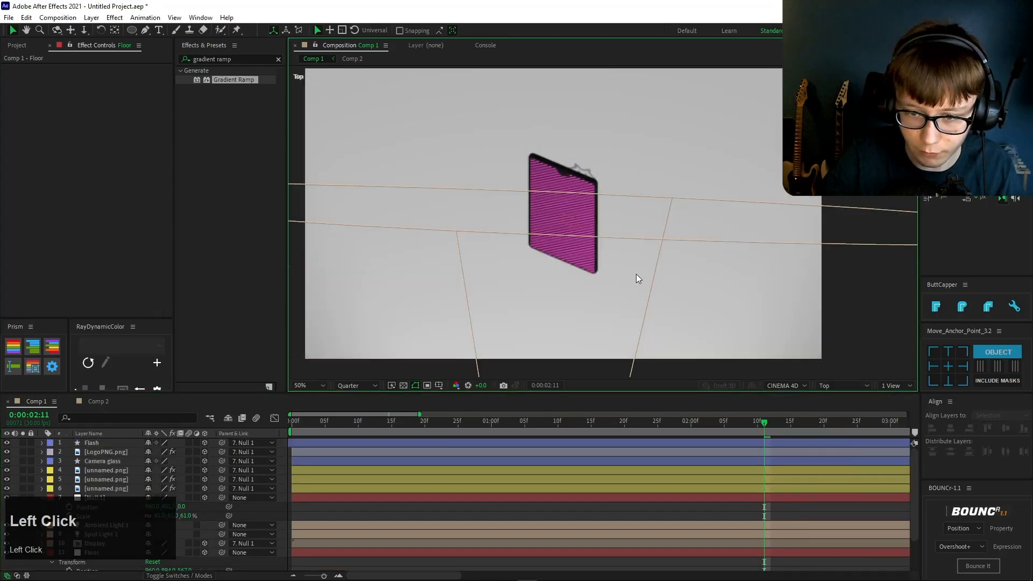
pyautogui.scroll(2, 636, 274)
pyautogui.click(821, 386)
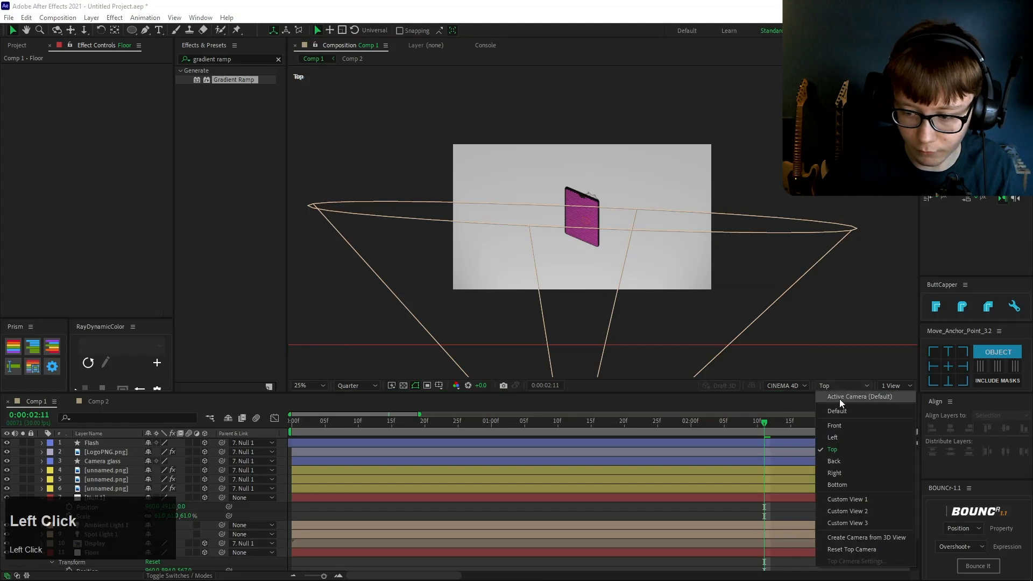
pyautogui.click(839, 399)
# Step: Preview the animation with the floor from the start, examining the phone up close and in full frame
pyautogui.press('space')
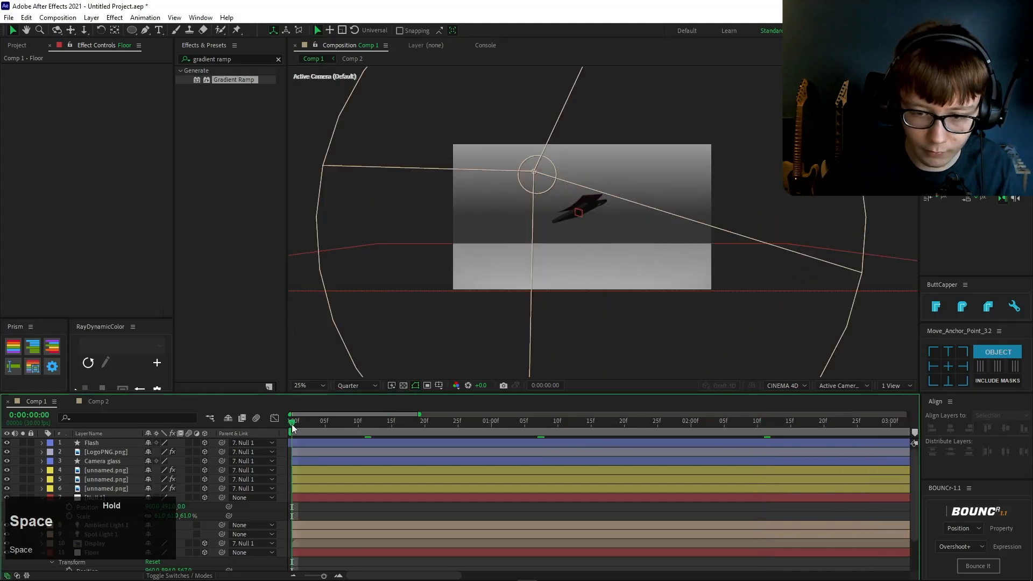
pyautogui.scroll(4, 560, 310)
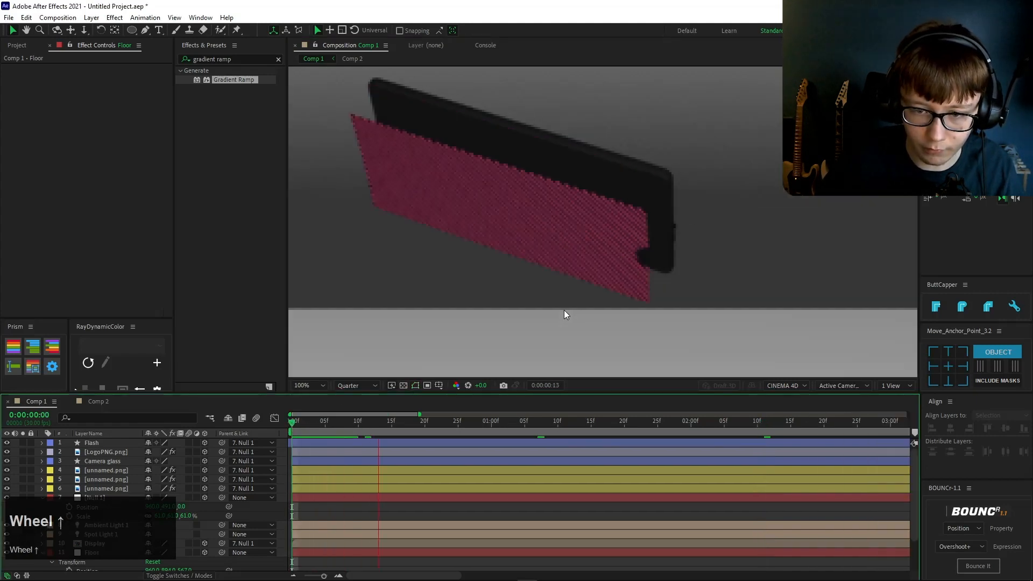
pyautogui.scroll(-2, 563, 310)
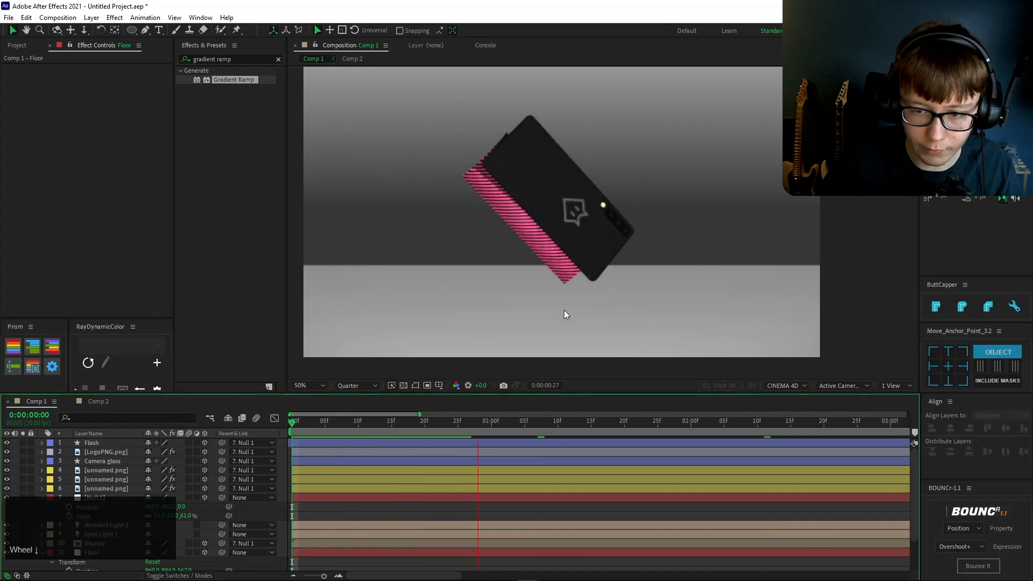
pyautogui.press('space')
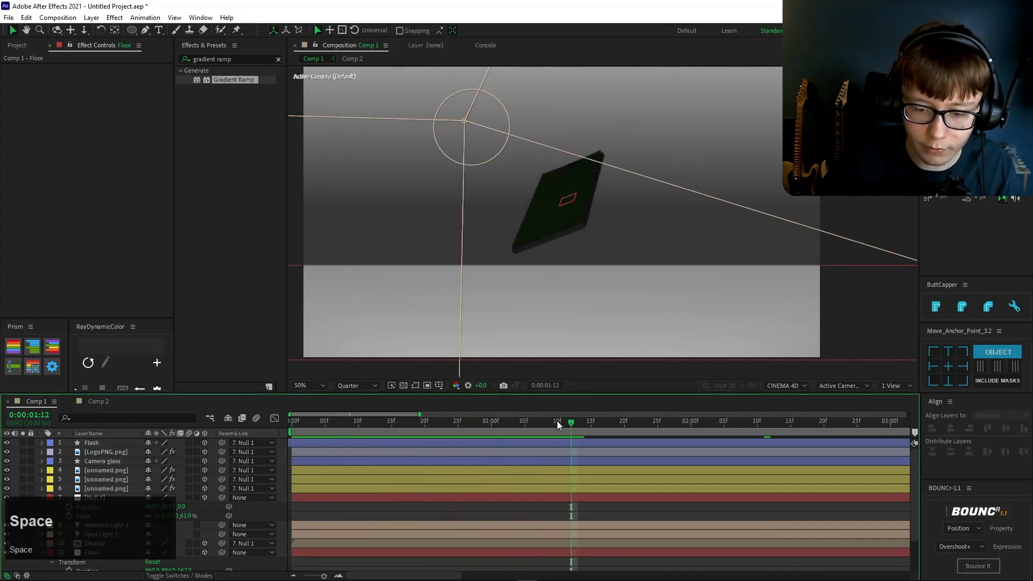
# Step: Preview the phone animation from several points in the timeline, checking its movement above the floor
pyautogui.moveTo(557, 420); pyautogui.dragTo(431, 434)
pyautogui.press('space')
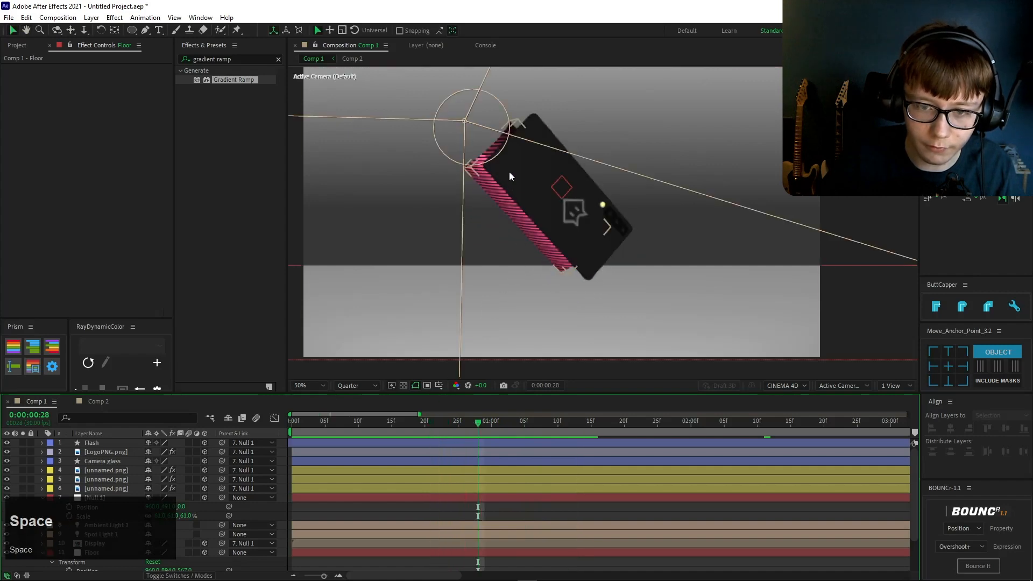
pyautogui.click(541, 421)
pyautogui.click(477, 419)
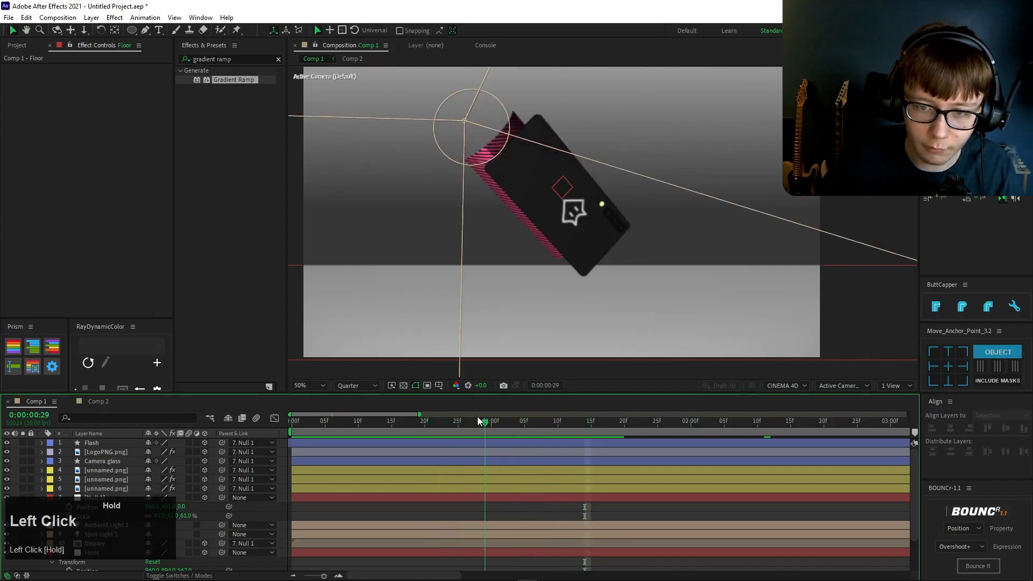
pyautogui.press('space')
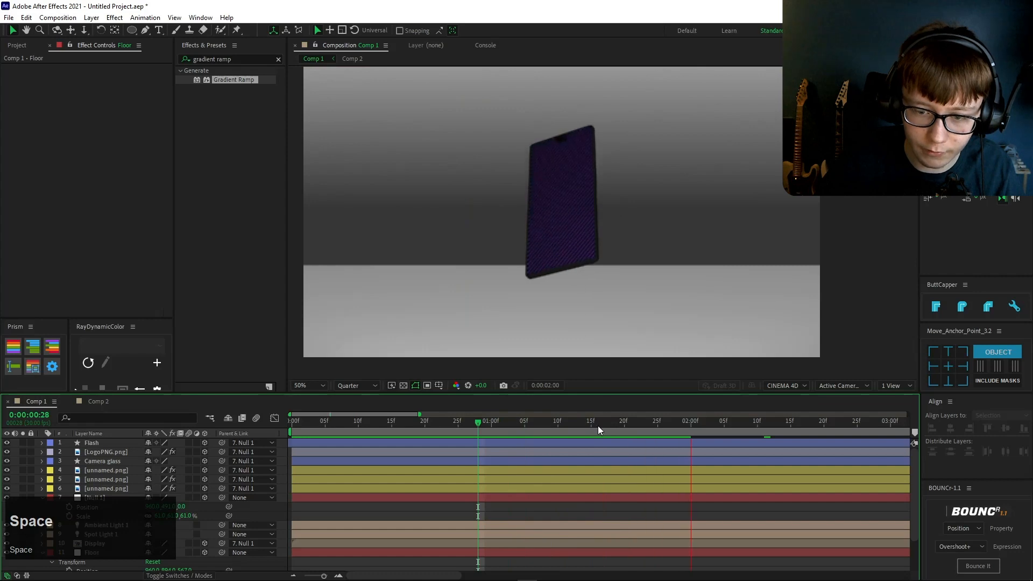
pyautogui.press('space')
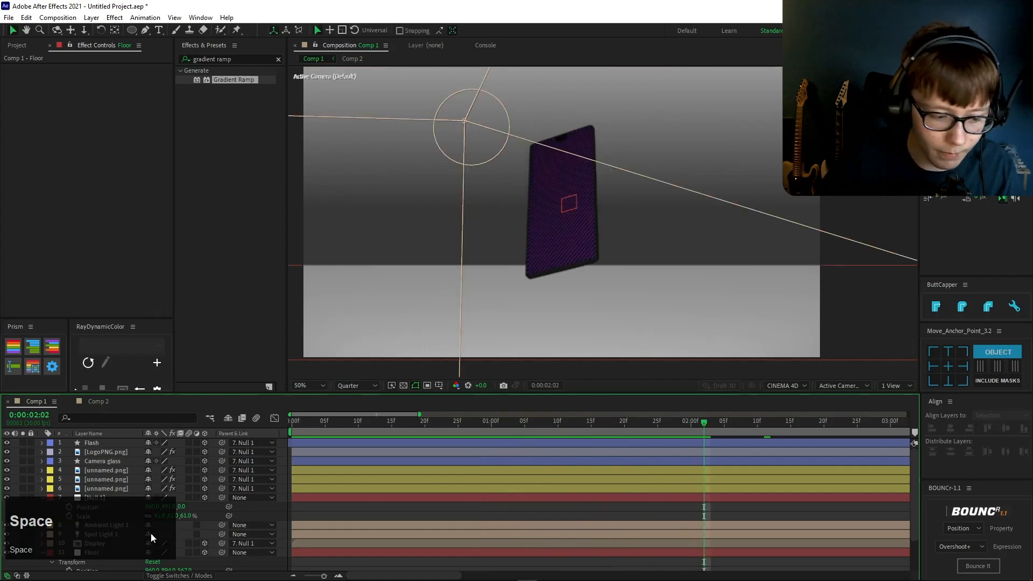
# Step: Set the Reflection Intensity in the Floor layer's Material Options to 100%, viewing the result at 0:00:00:16
pyautogui.click(89, 553)
pyautogui.scroll(-2, 95, 545)
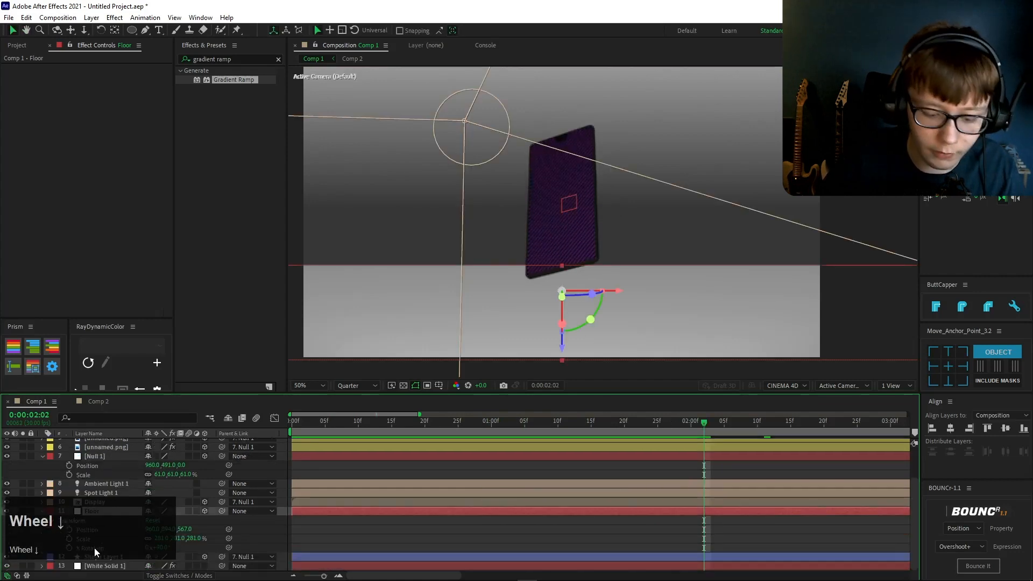
pyautogui.click(43, 512)
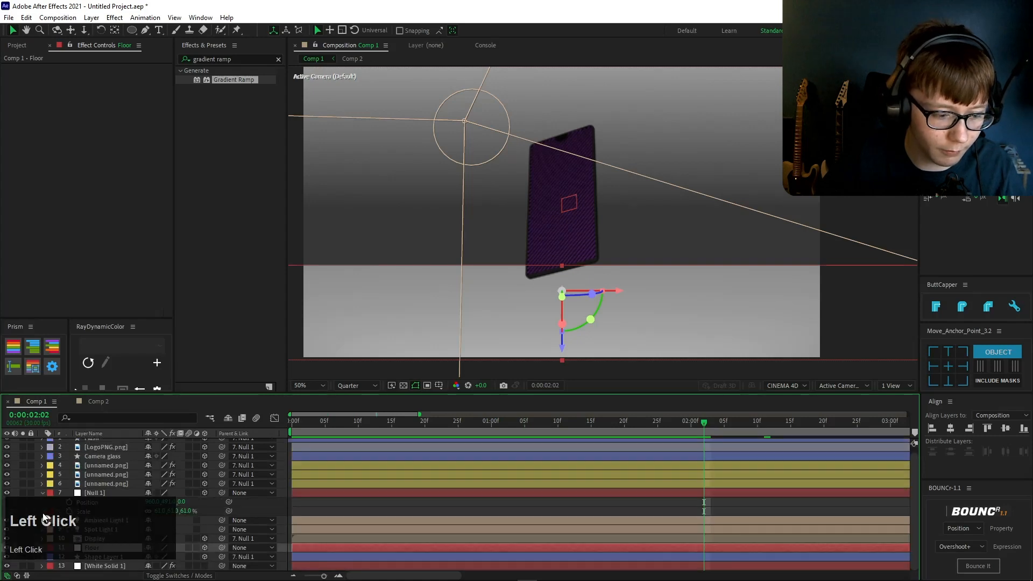
pyautogui.click(46, 538)
pyautogui.click(40, 547)
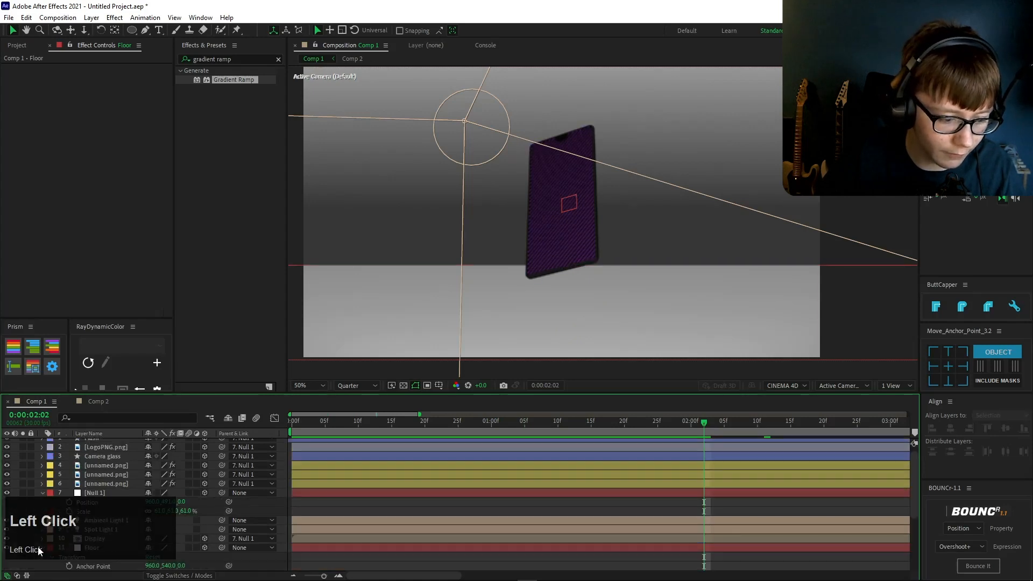
pyautogui.scroll(-3, 41, 544)
pyautogui.click(50, 549)
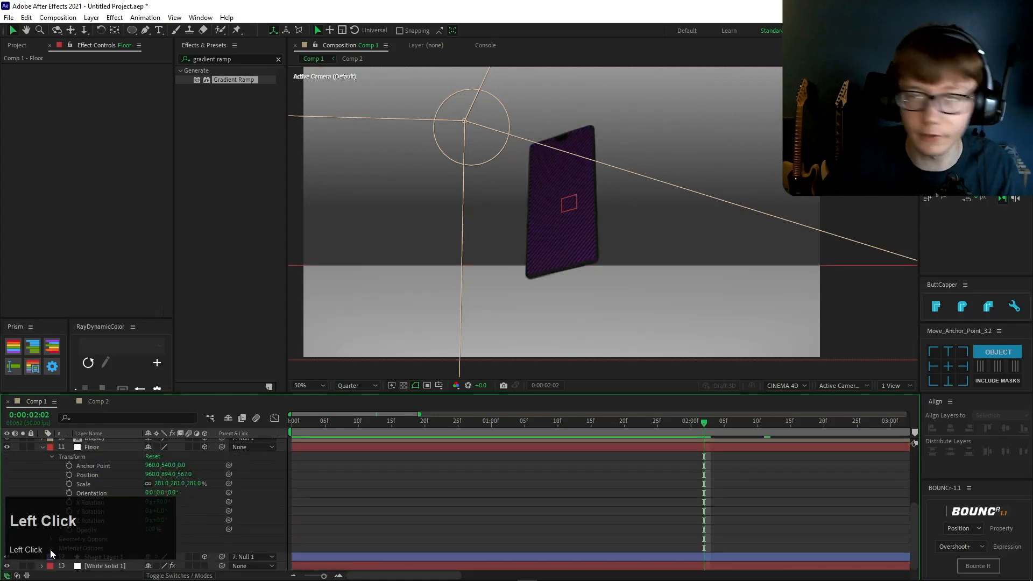
pyautogui.scroll(-3, 117, 556)
pyautogui.moveTo(621, 425); pyautogui.dragTo(398, 463)
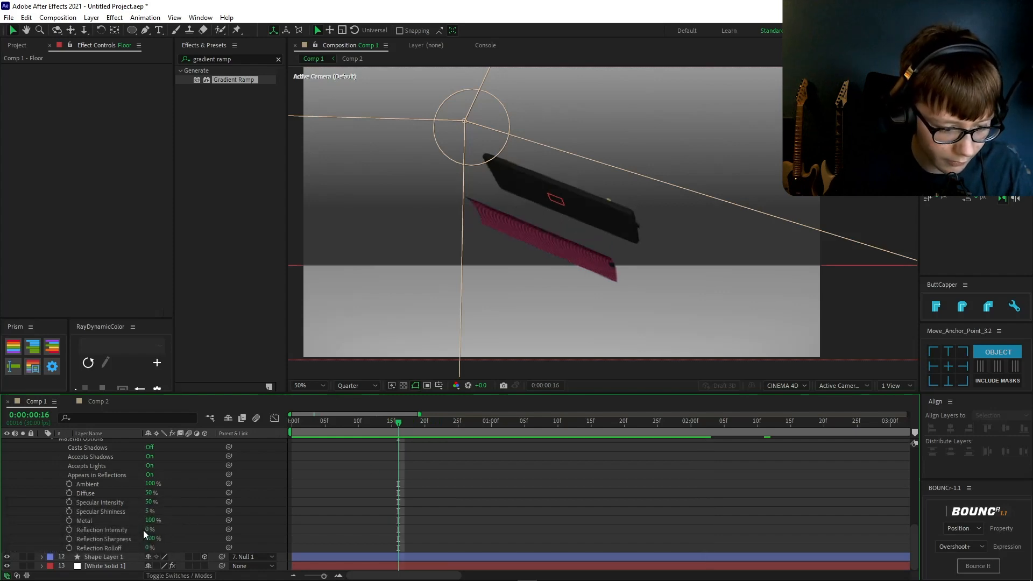
pyautogui.moveTo(146, 530); pyautogui.dragTo(332, 529)
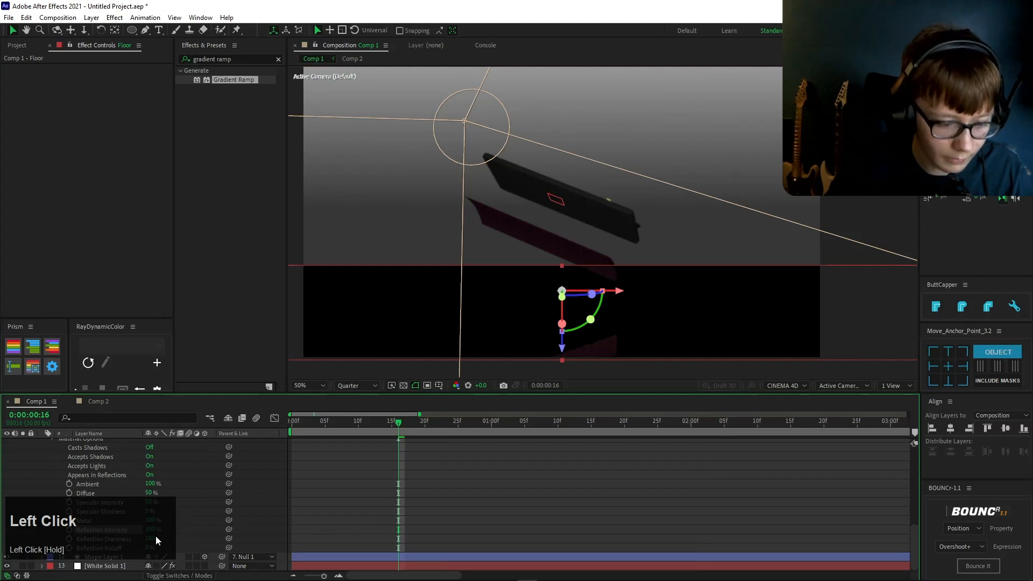
# Step: Set the Floor layer's Reflection Sharpness to 80%
pyautogui.moveTo(152, 545); pyautogui.dragTo(133, 540)
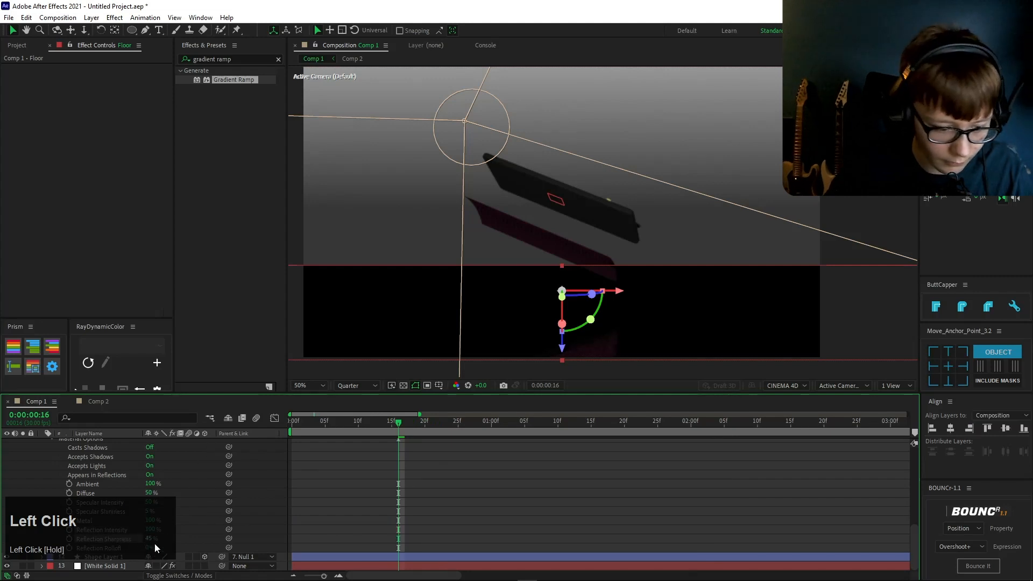
pyautogui.write('80')
pyautogui.click(386, 544)
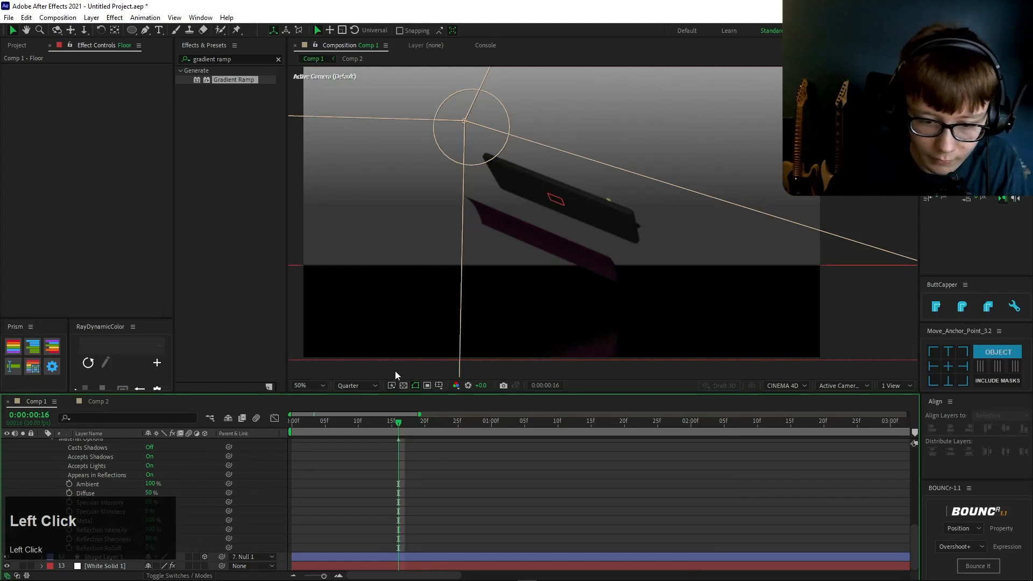
# Step: Switch the preview resolution to Full and examine the floor reflection at frames between 0:00:00:09 and 0:00:00:21
pyautogui.click(358, 386)
pyautogui.click(351, 411)
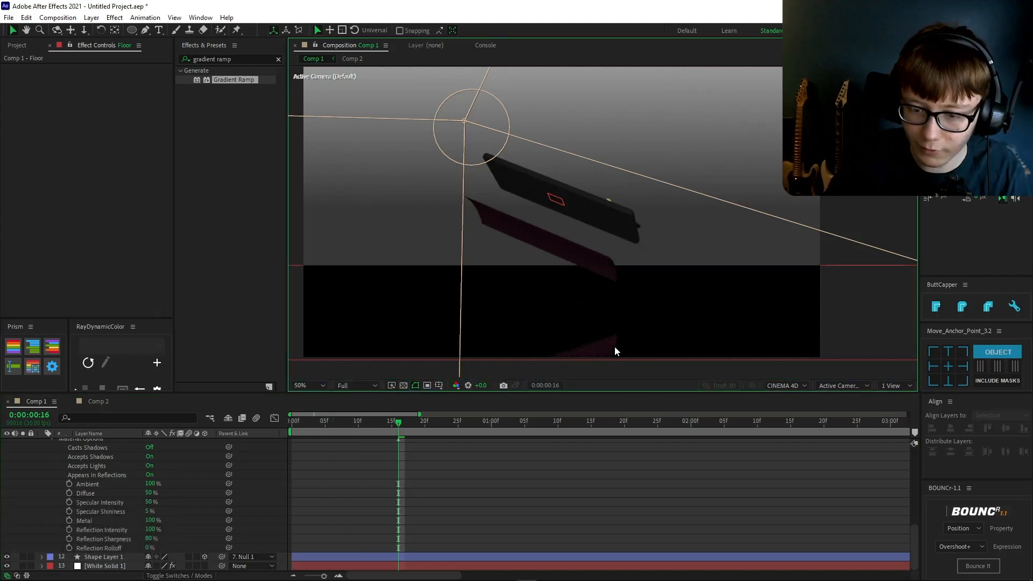
pyautogui.click(353, 430)
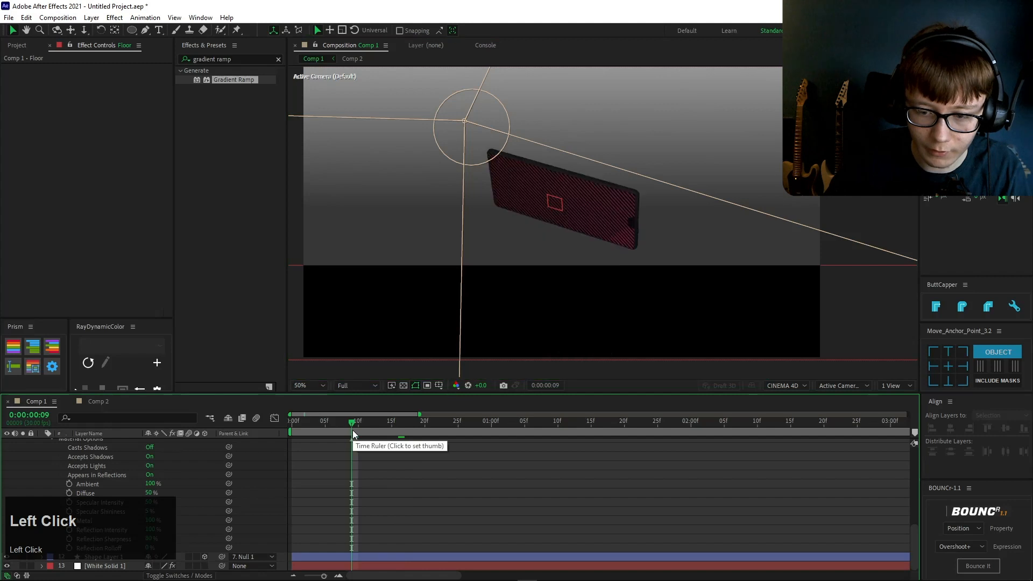
pyautogui.click(385, 432)
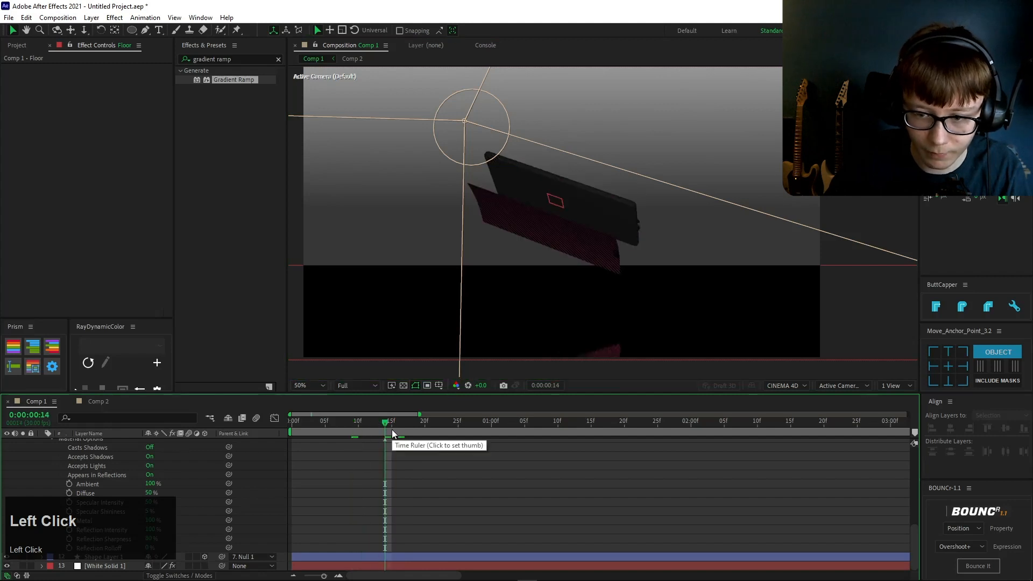
pyautogui.moveTo(391, 430); pyautogui.dragTo(430, 429)
# Step: Nudge the Floor layer upward in small increments to bring it closer to the phone
pyautogui.click(660, 296)
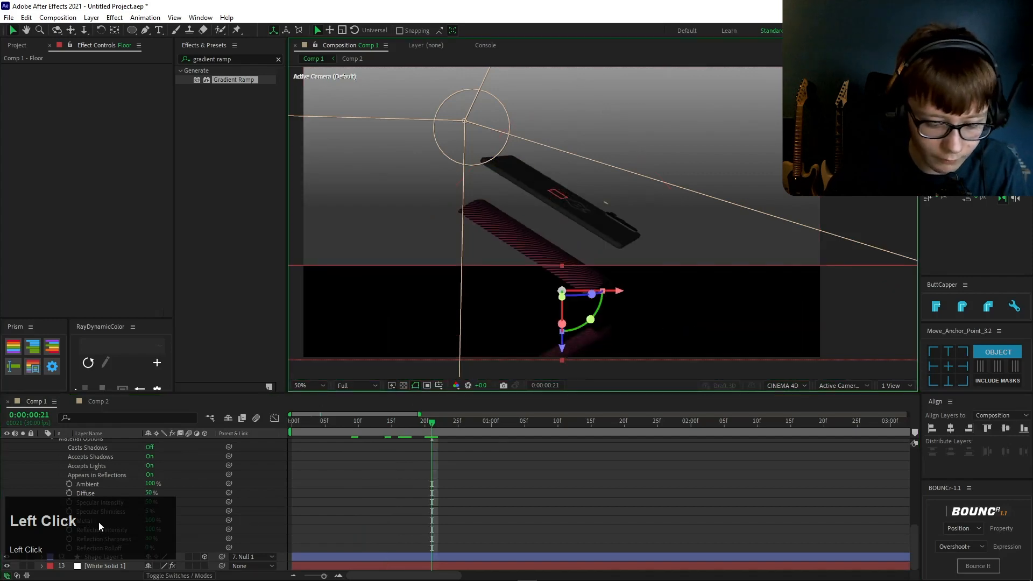
pyautogui.press('Up')
pyautogui.press('Up')
pyautogui.press('Up')
pyautogui.press('Up')
pyautogui.press('Up')
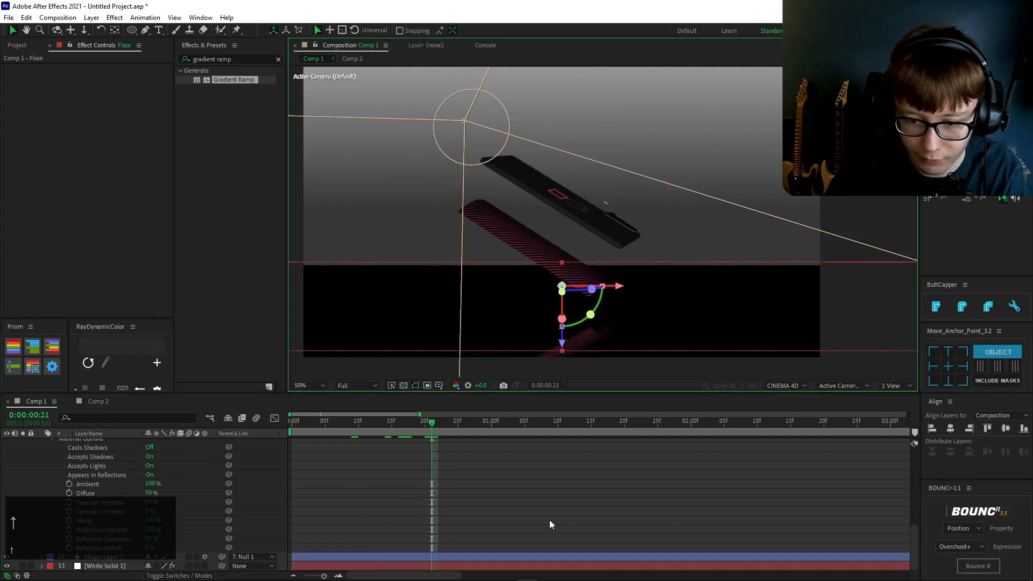
pyautogui.click(560, 489)
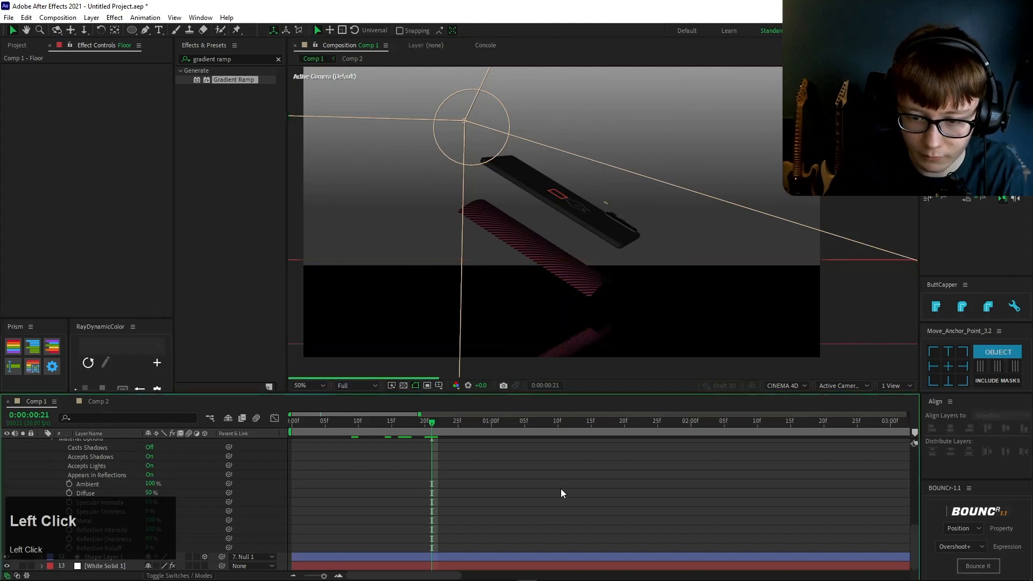
# Step: Unlink the Floor layer's Scale dimensions and increase only its Y Scale so the floor extends deeper in the scene
pyautogui.scroll(8, 140, 503)
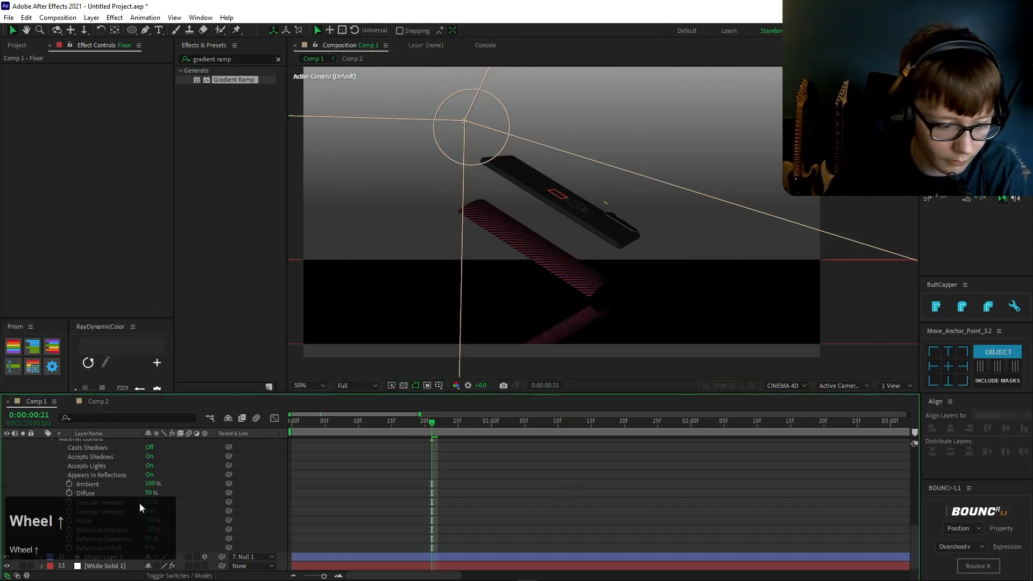
pyautogui.click(94, 528)
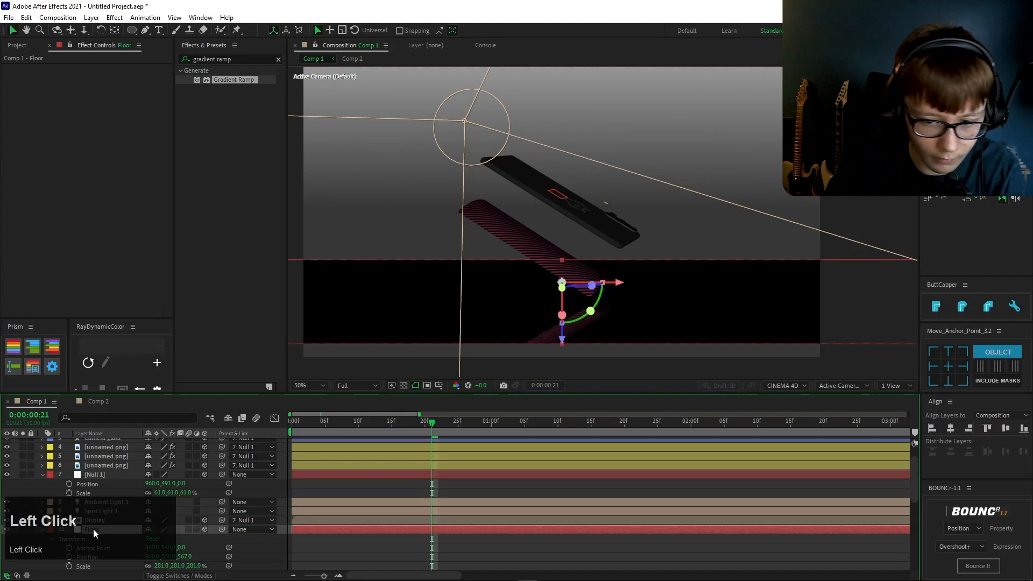
pyautogui.click(162, 566)
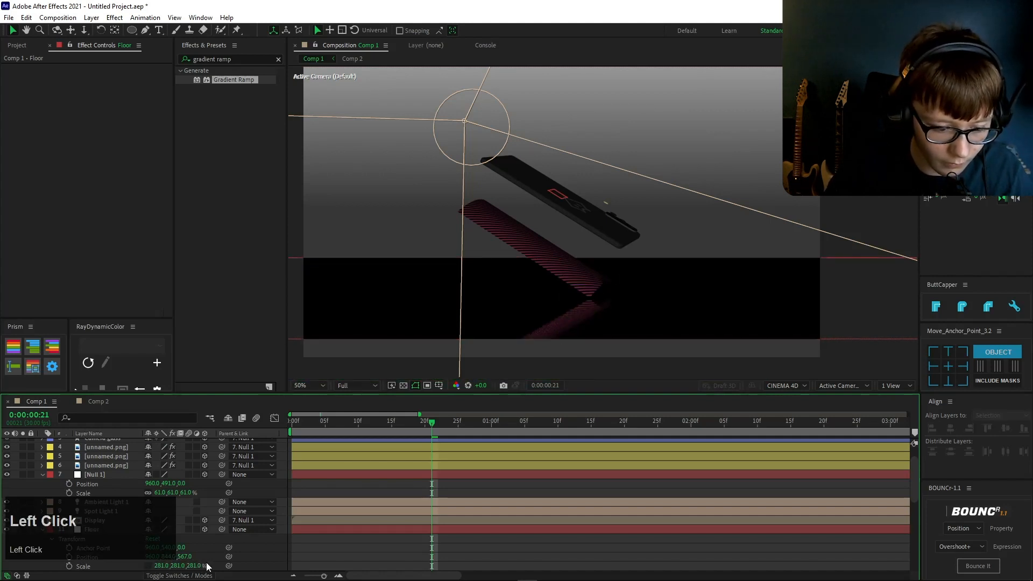
pyautogui.moveTo(207, 566); pyautogui.dragTo(330, 544)
pyautogui.hotkey('ctrl', 'z')
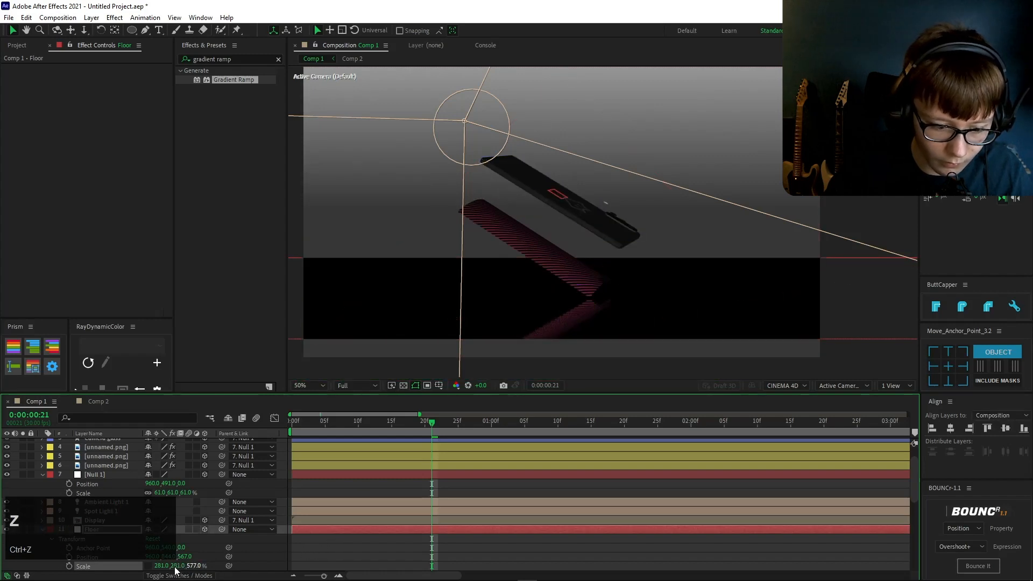
pyautogui.moveTo(178, 566); pyautogui.dragTo(211, 564)
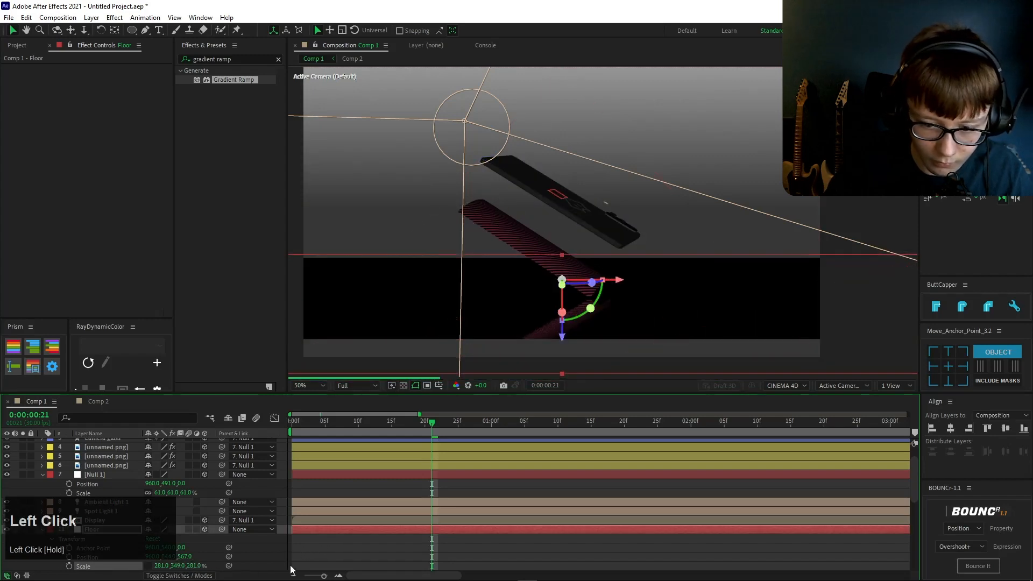
# Step: Set the Floor layer's Diffuse to 100% and raise its Specular Intensity in the material options
pyautogui.click(486, 549)
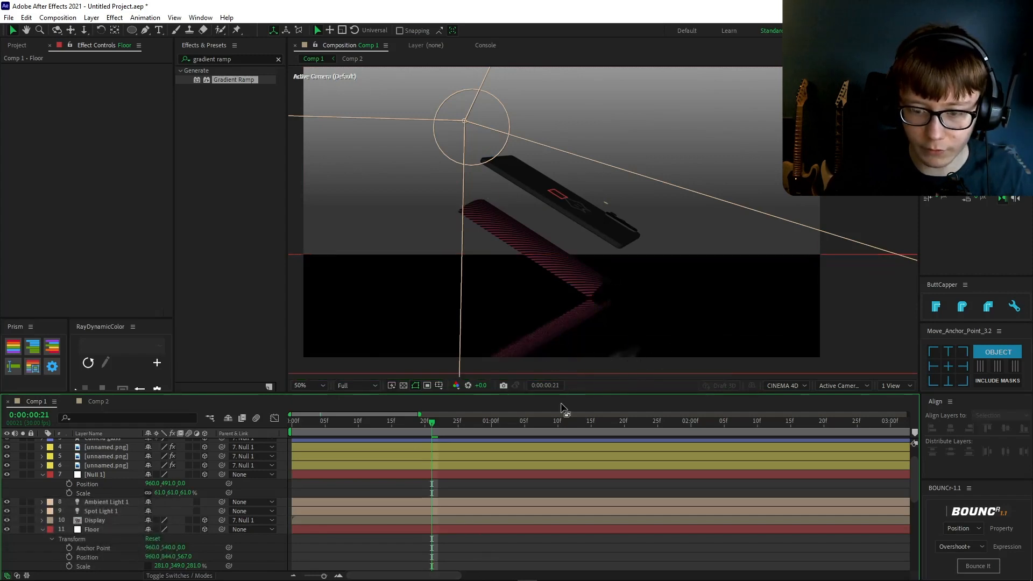
pyautogui.click(95, 529)
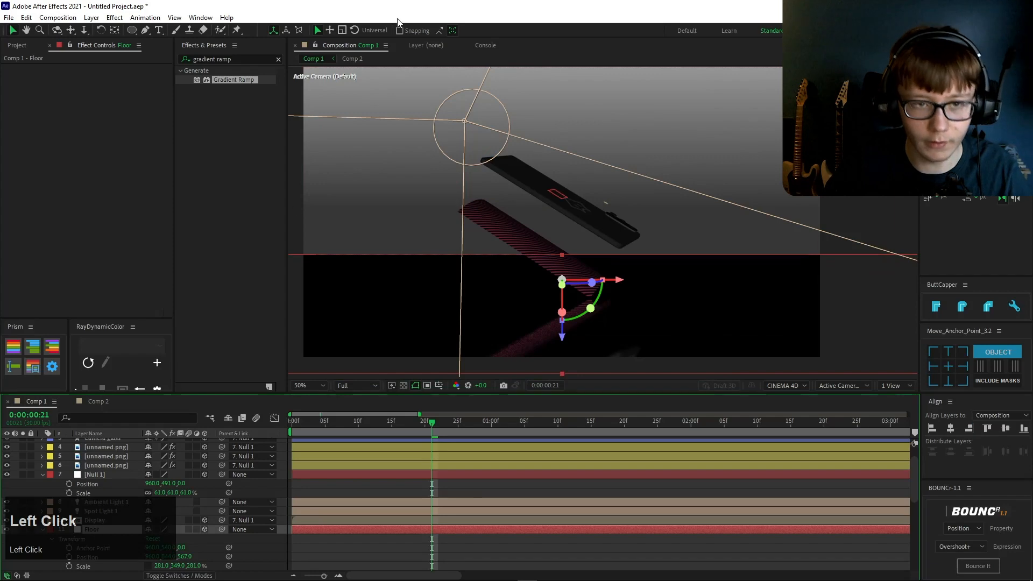
pyautogui.scroll(-10, 157, 462)
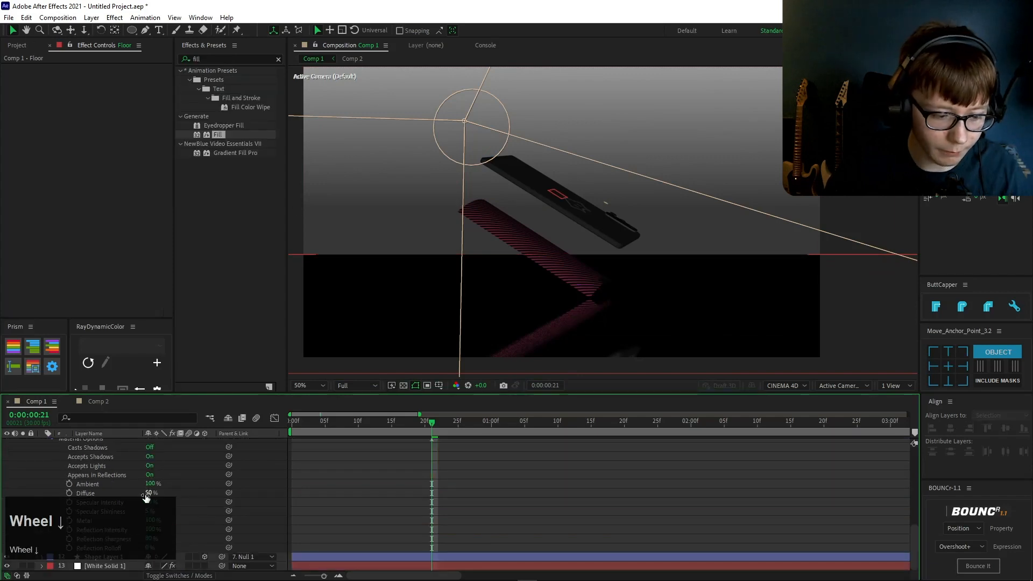
pyautogui.moveTo(145, 497); pyautogui.dragTo(399, 504)
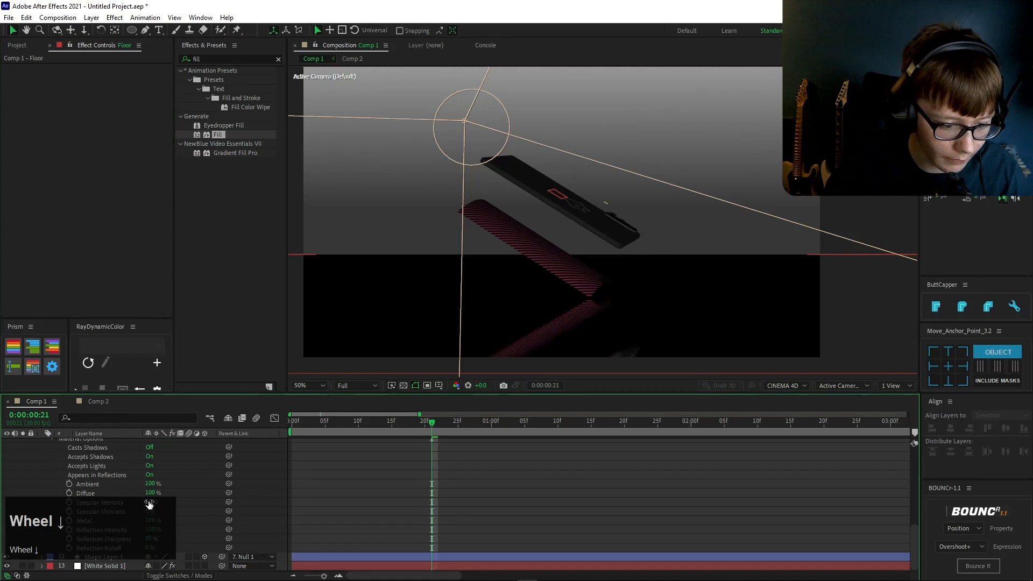
pyautogui.moveTo(150, 504); pyautogui.dragTo(173, 530)
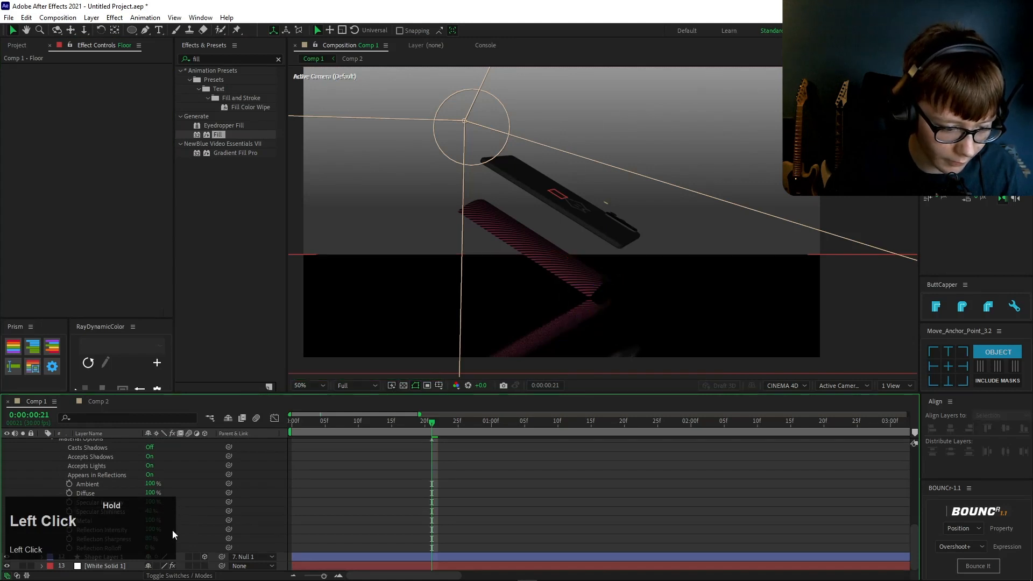
# Step: Set the Floor layer's Reflection Intensity to 30%
pyautogui.click(154, 530)
pyautogui.write('4')
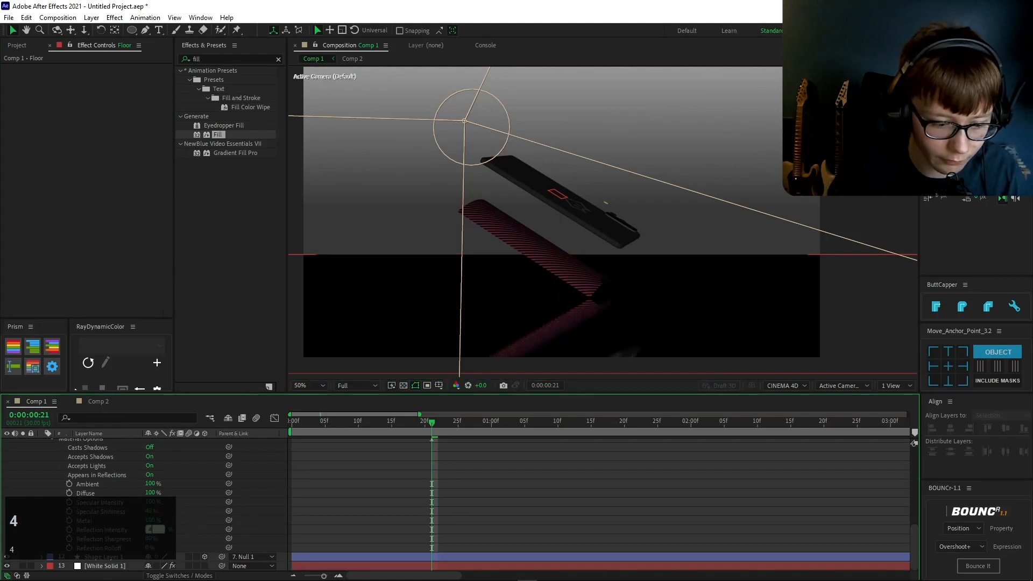
pyautogui.press('Return')
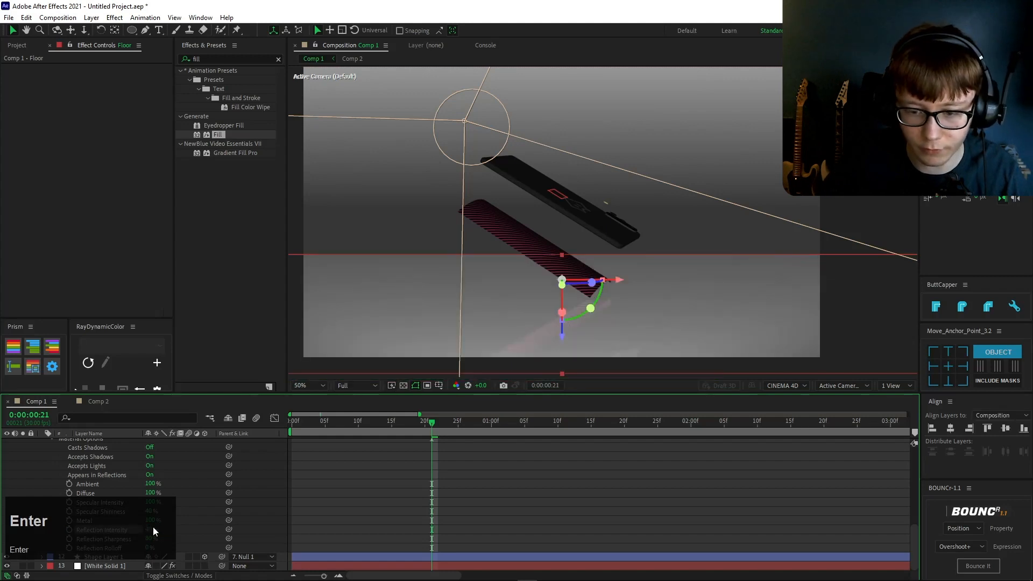
pyautogui.click(152, 527)
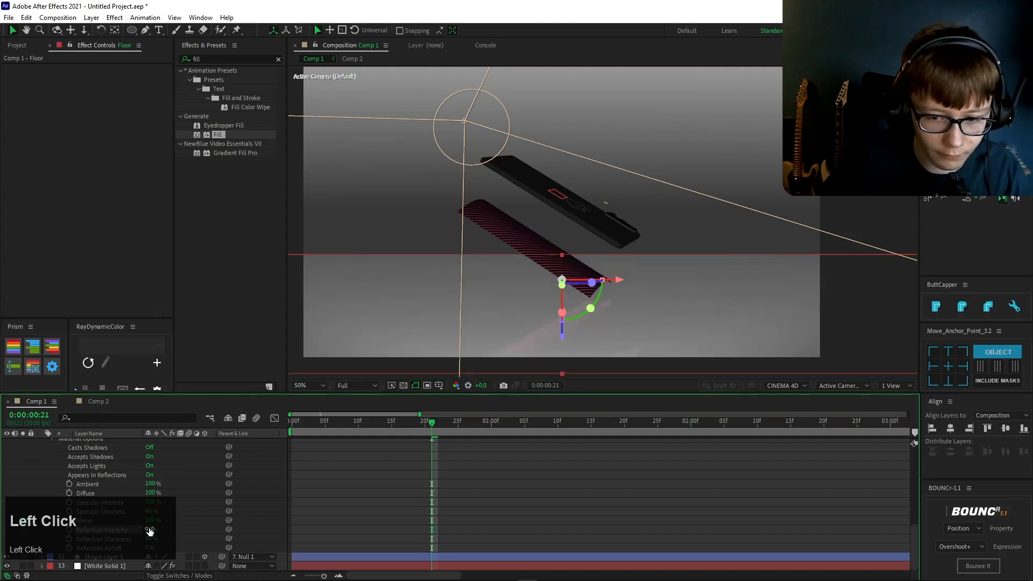
pyautogui.press('Return')
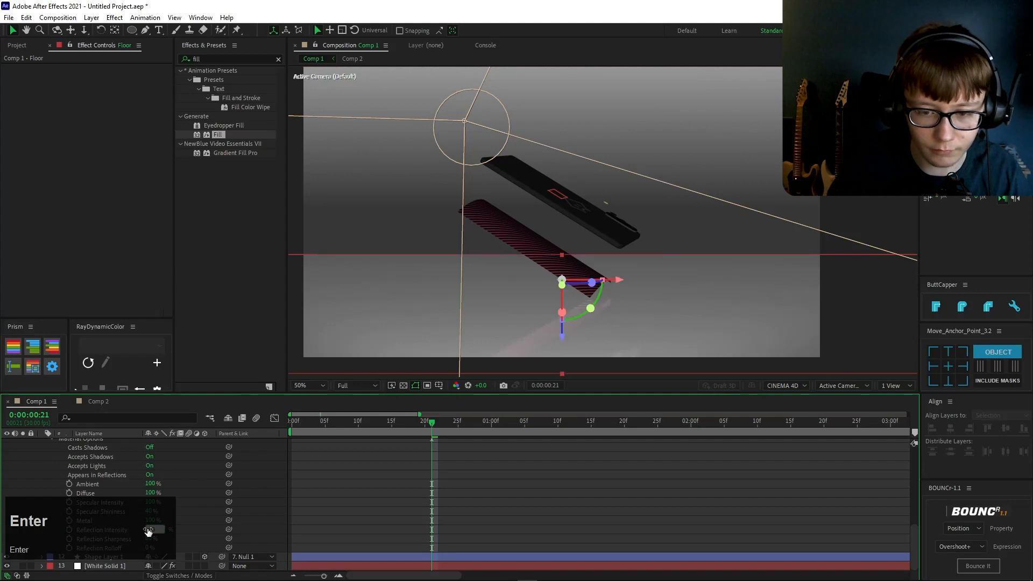
pyautogui.click(403, 409)
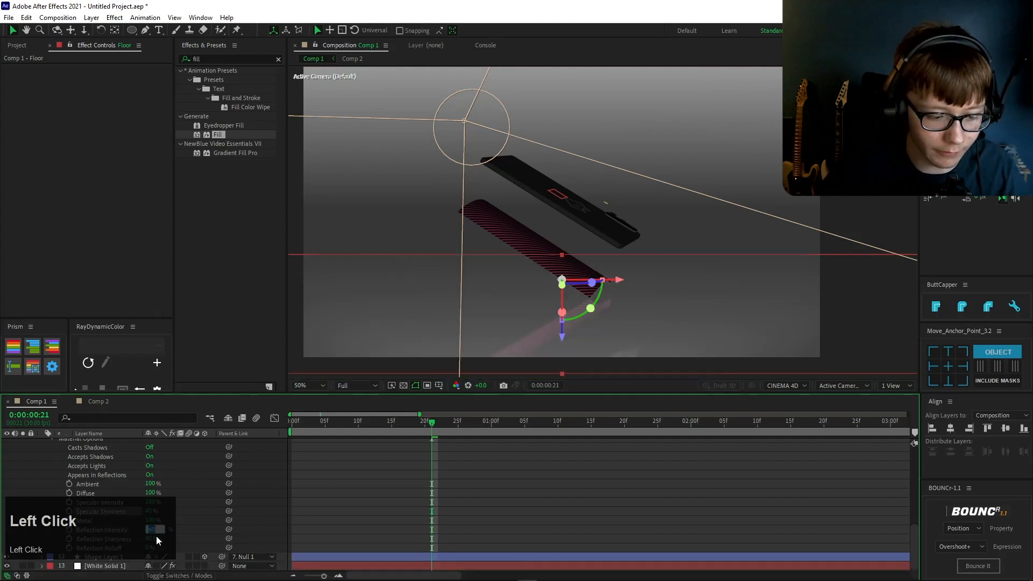
pyautogui.write('30')
pyautogui.press('Return')
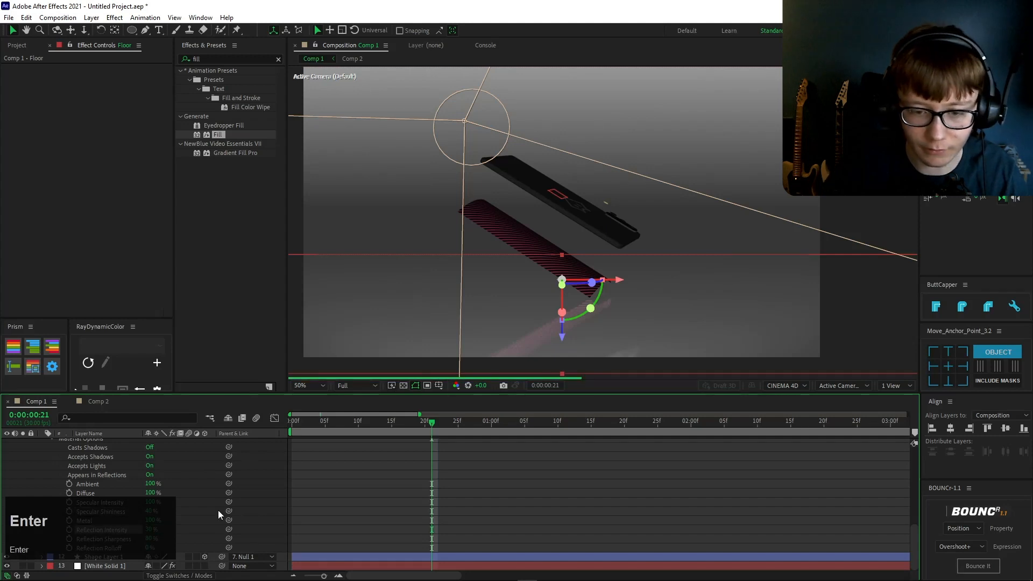
pyautogui.click(406, 501)
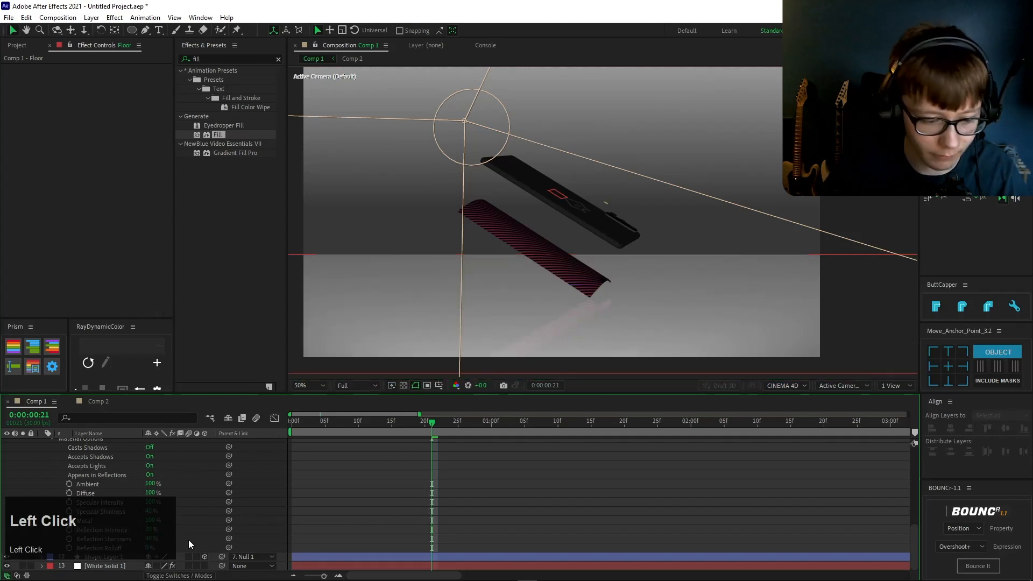
pyautogui.write('45')
pyautogui.click(209, 528)
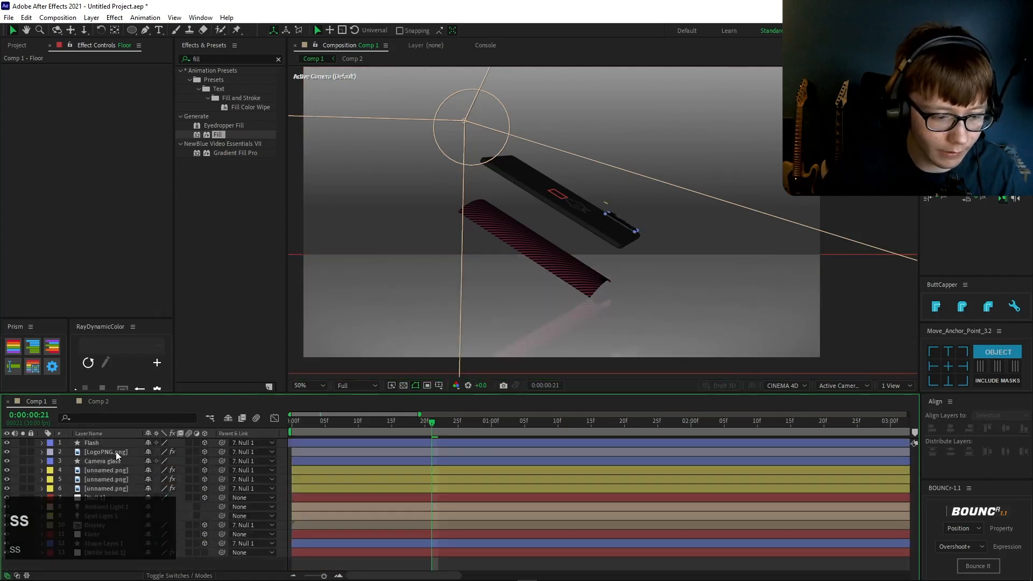
# Step: Check the Floor layer's material options, including its shadow settings
pyautogui.click(115, 451)
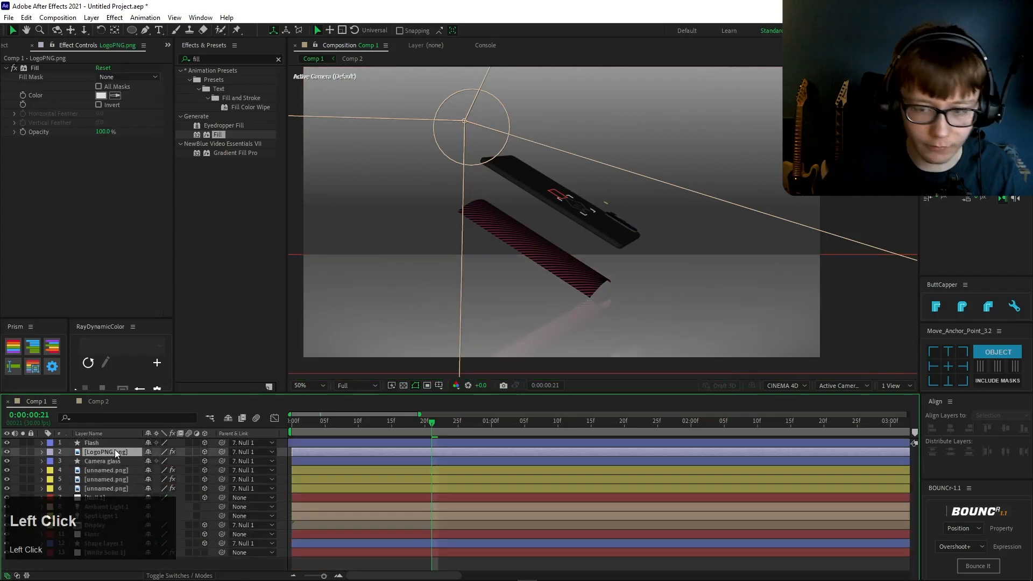
pyautogui.click(94, 533)
pyautogui.press('u')
pyautogui.press('u')
pyautogui.press('u')
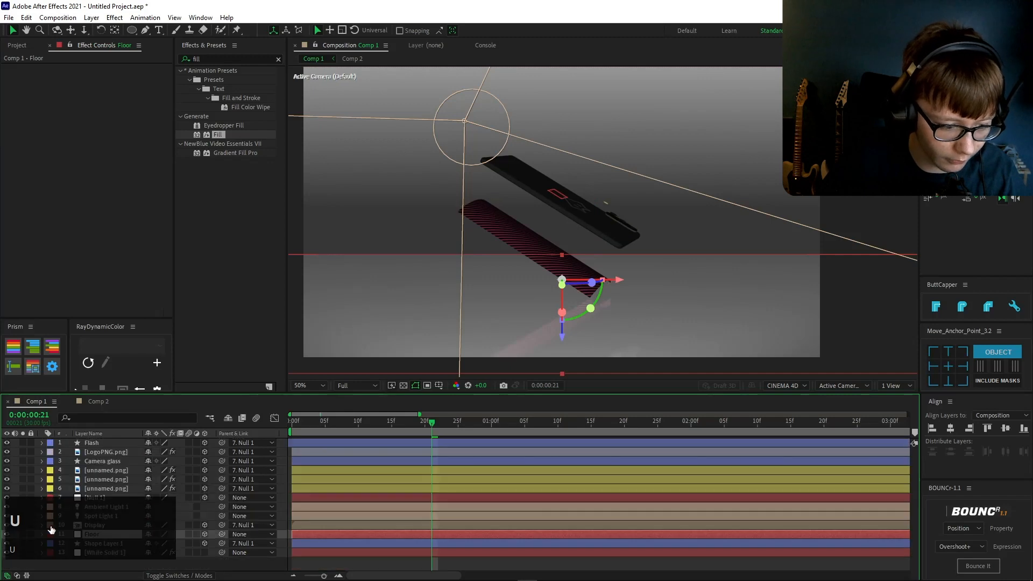
pyautogui.click(41, 533)
pyautogui.scroll(-2, 41, 531)
pyautogui.click(50, 547)
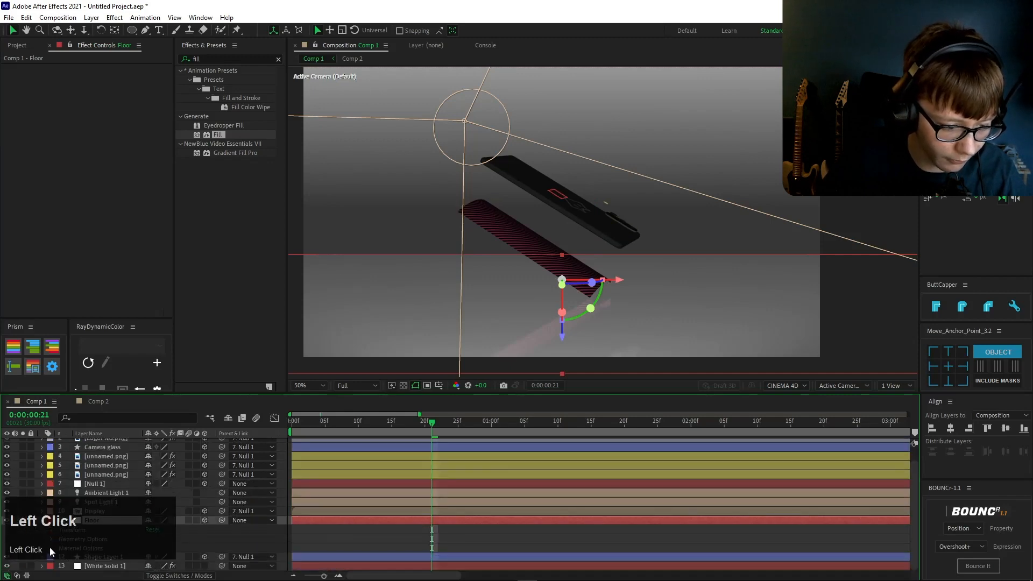
pyautogui.scroll(-2, 108, 482)
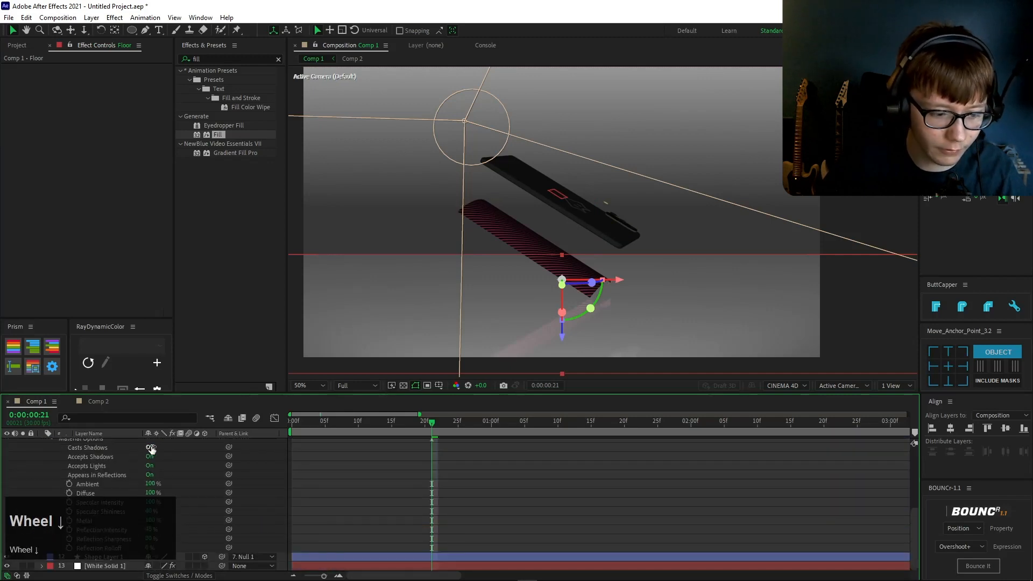
pyautogui.scroll(2, 62, 480)
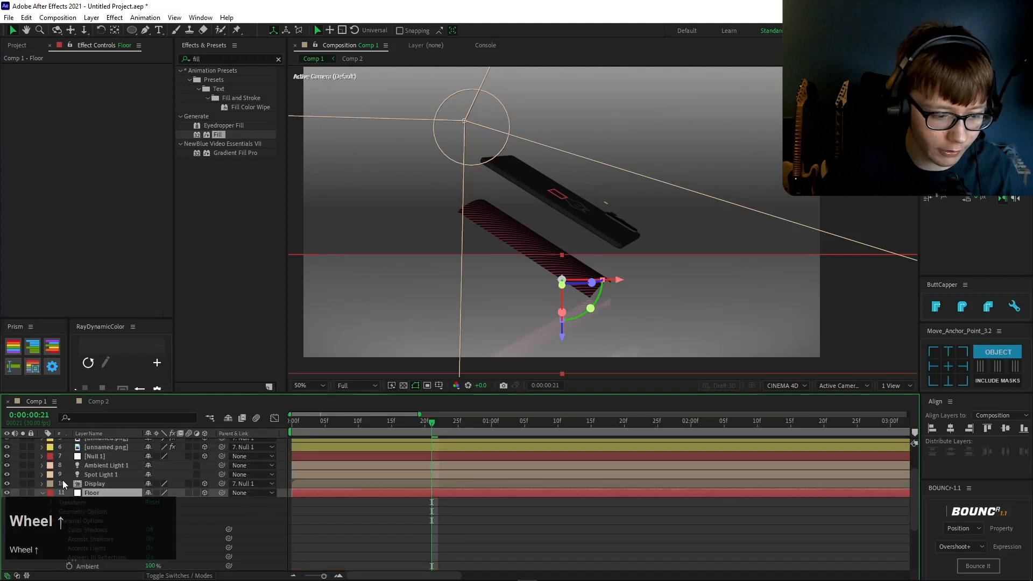
pyautogui.click(41, 493)
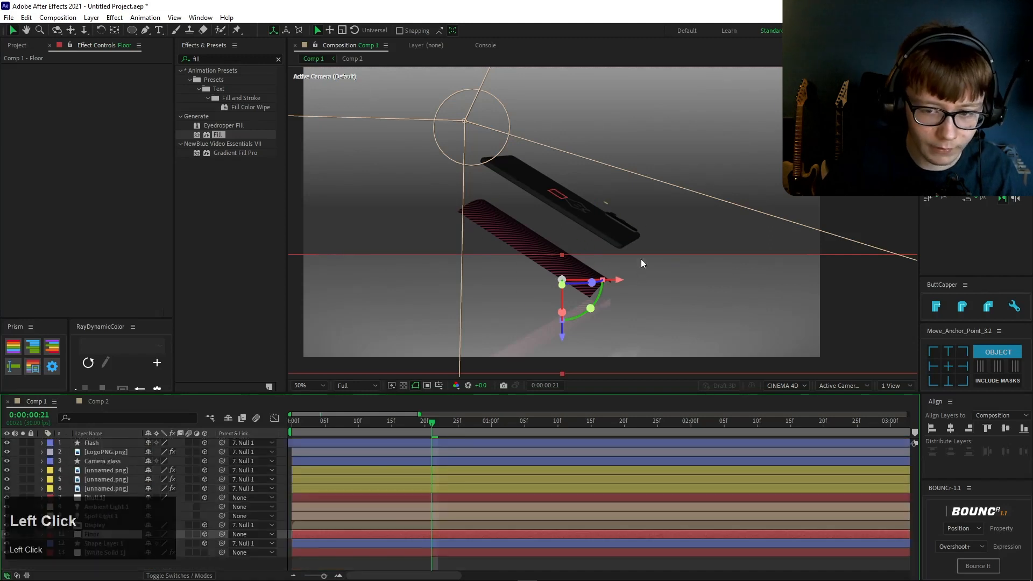
# Step: Turn on Casts Shadows in the Display layer's material options
pyautogui.click(511, 251)
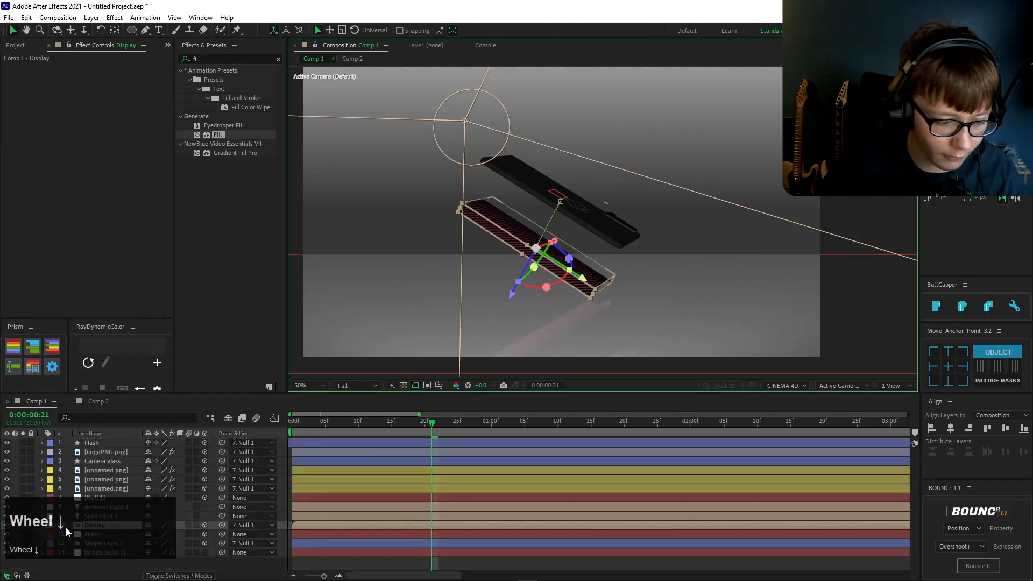
pyautogui.click(42, 525)
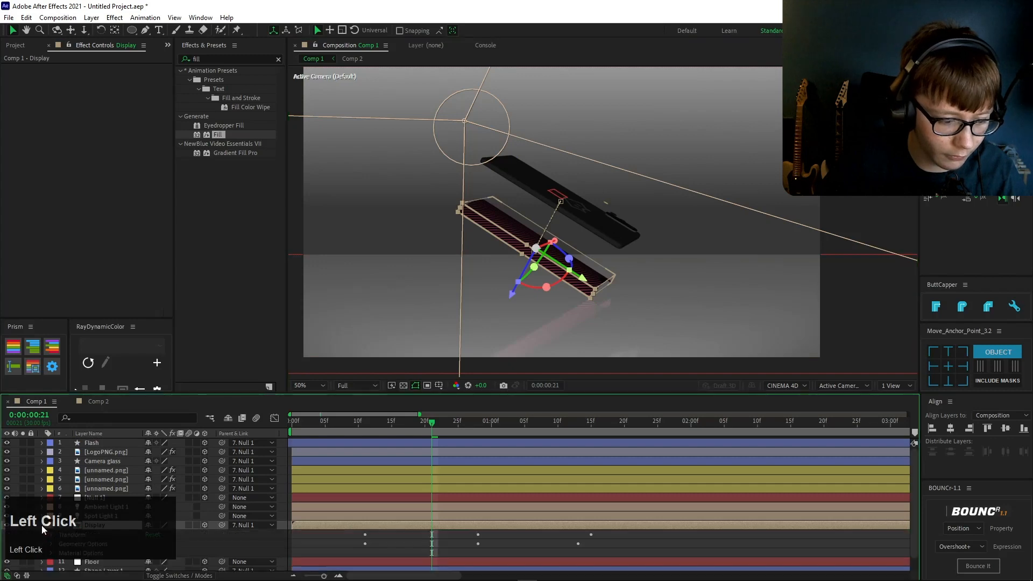
pyautogui.click(50, 553)
pyautogui.scroll(-3, 79, 489)
pyautogui.scroll(1, 125, 467)
pyautogui.click(151, 466)
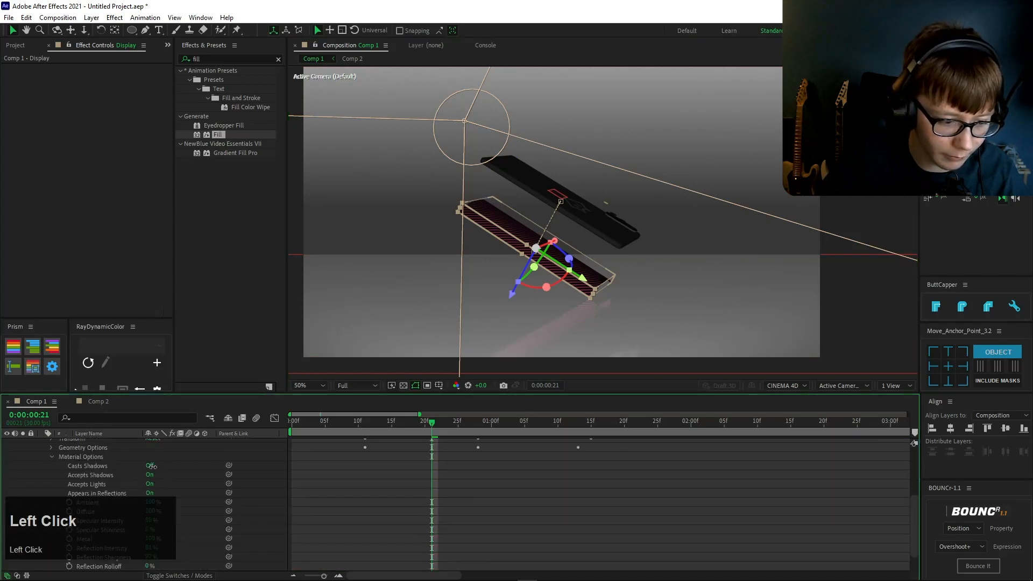
pyautogui.click(152, 466)
pyautogui.click(203, 469)
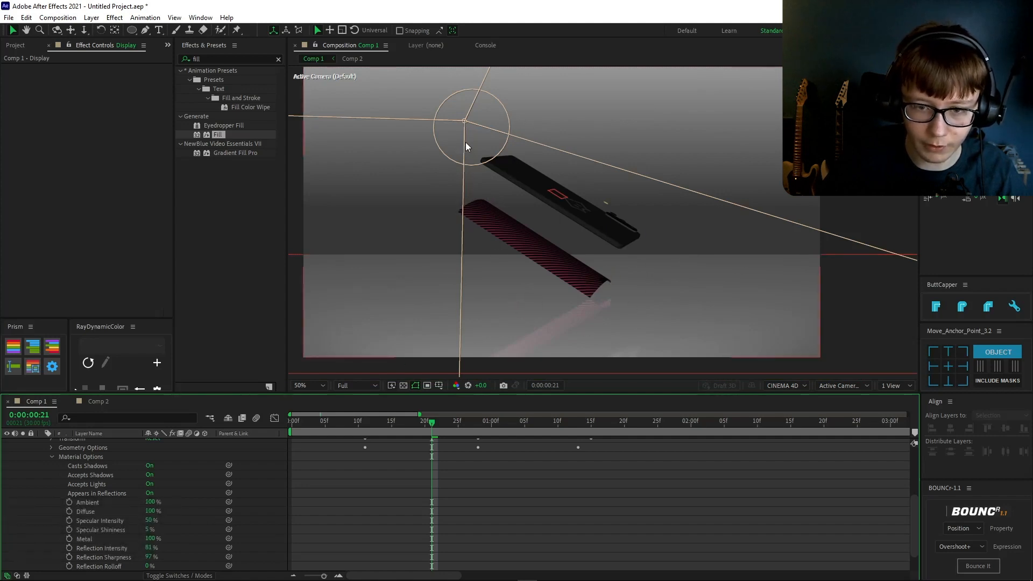
# Step: Rotate Spot Light 1 about its X axis so its cone points down toward the floor
pyautogui.click(465, 123)
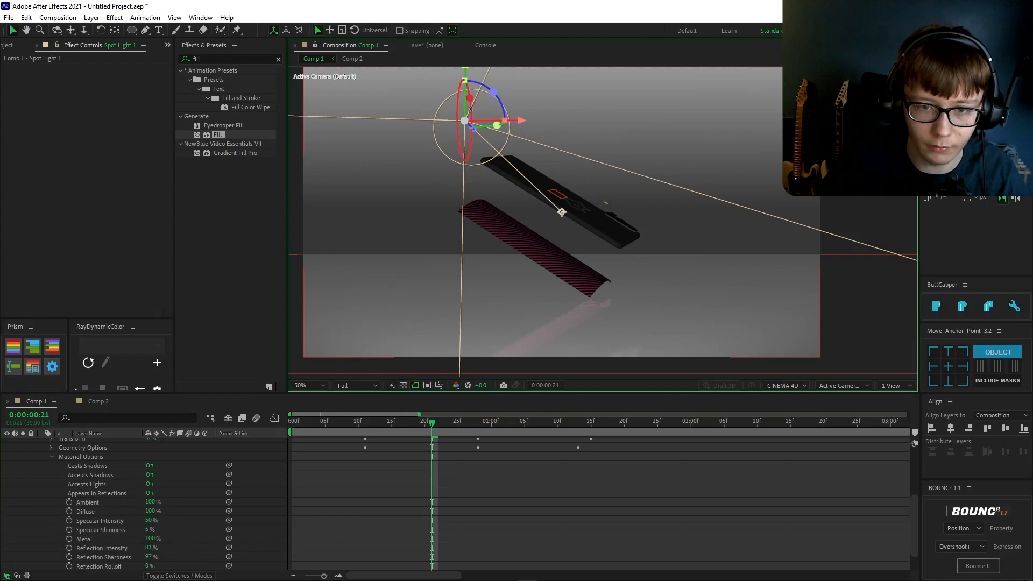
pyautogui.click(478, 129)
pyautogui.press('space')
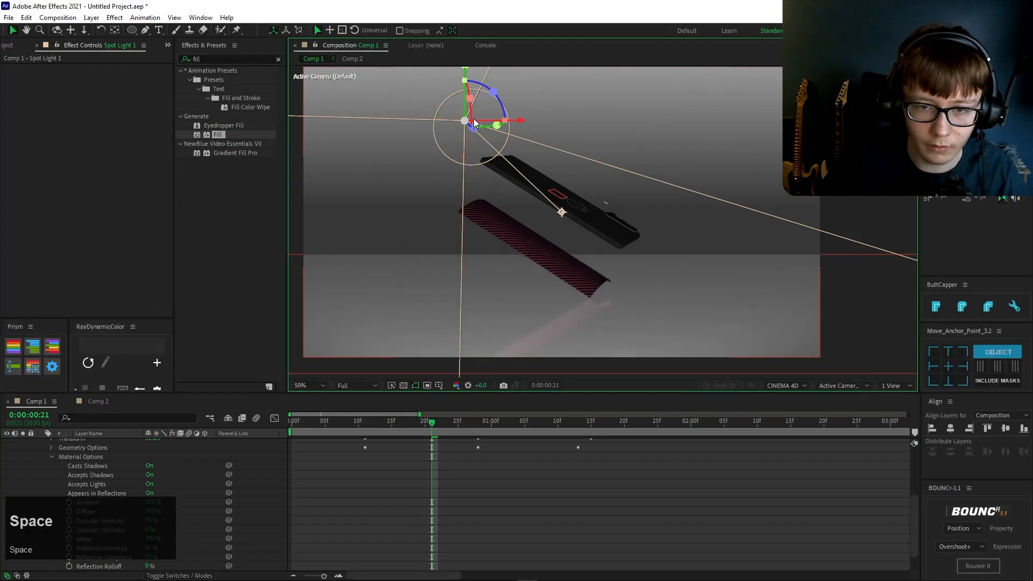
pyautogui.moveTo(467, 124); pyautogui.dragTo(460, 111)
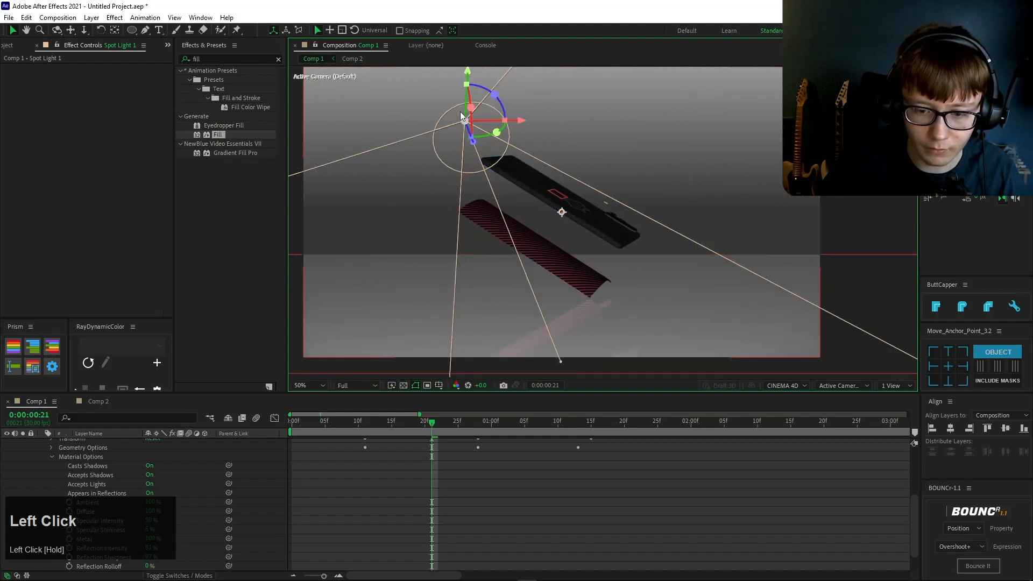
pyautogui.moveTo(471, 114); pyautogui.dragTo(470, 111)
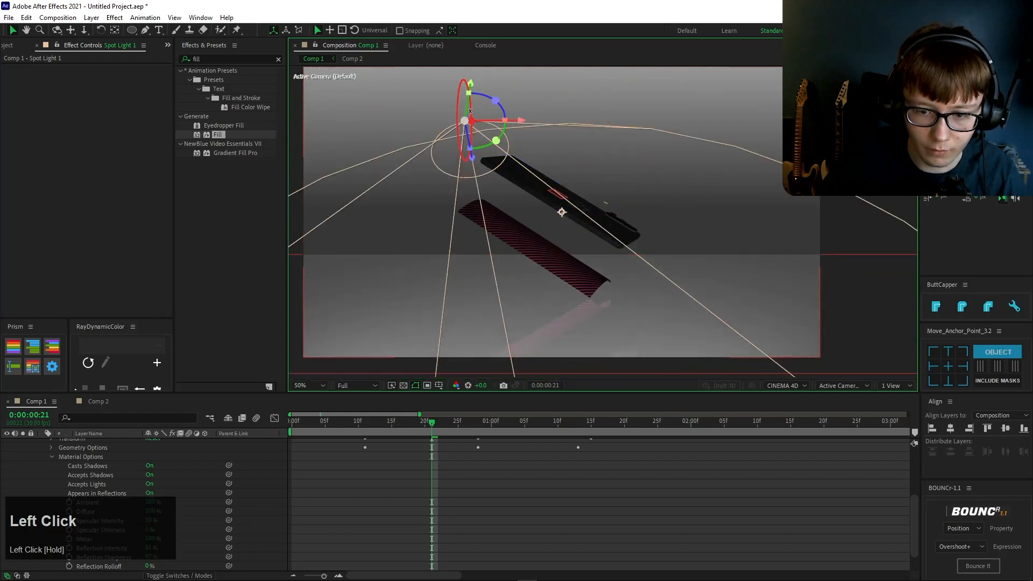
pyautogui.scroll(3, 109, 486)
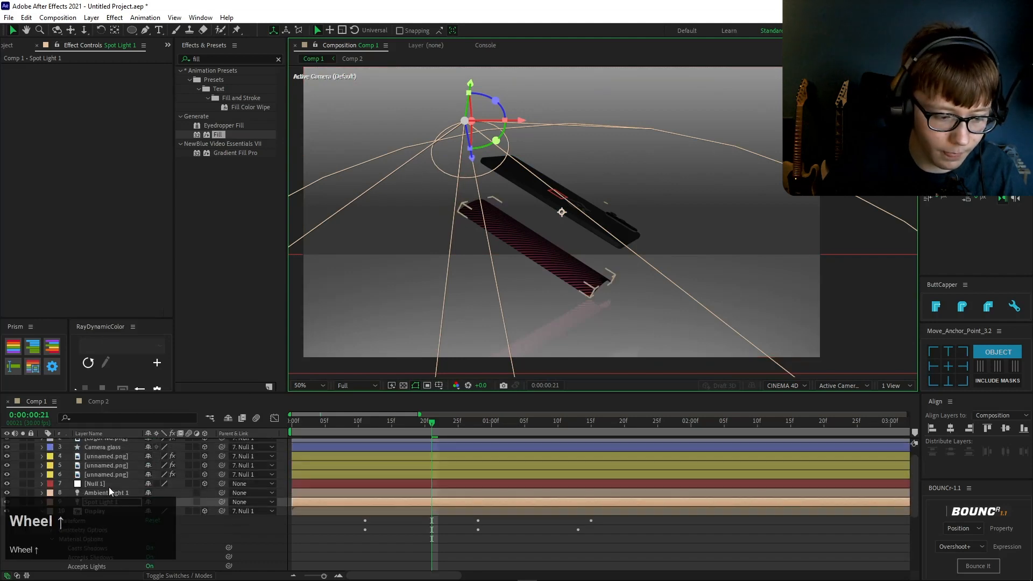
# Step: Turn on Casts Shadows in the material options of Shape Layer 1, the phone body
pyautogui.click(564, 218)
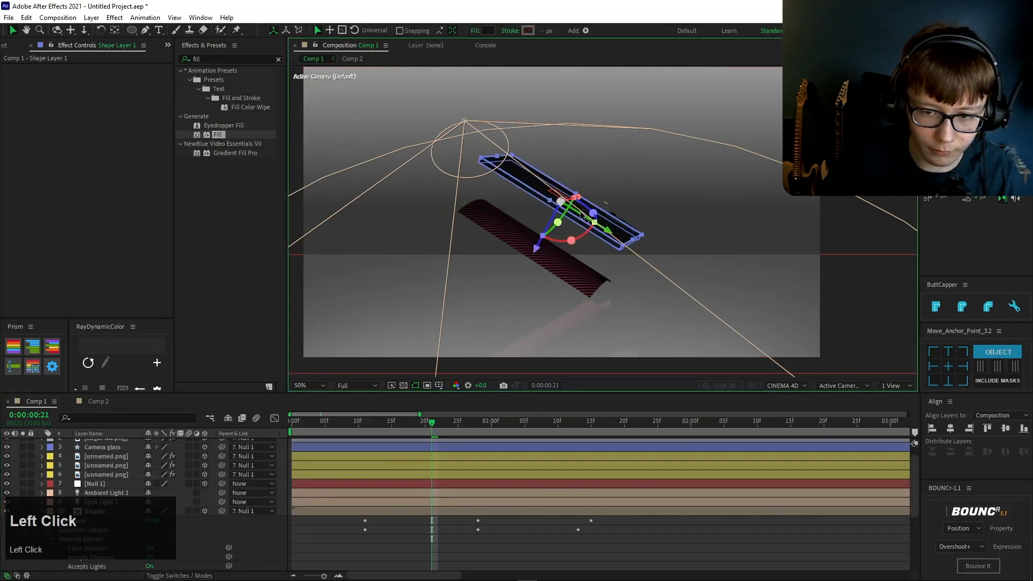
pyautogui.scroll(-1, 198, 473)
pyautogui.scroll(-4, 177, 479)
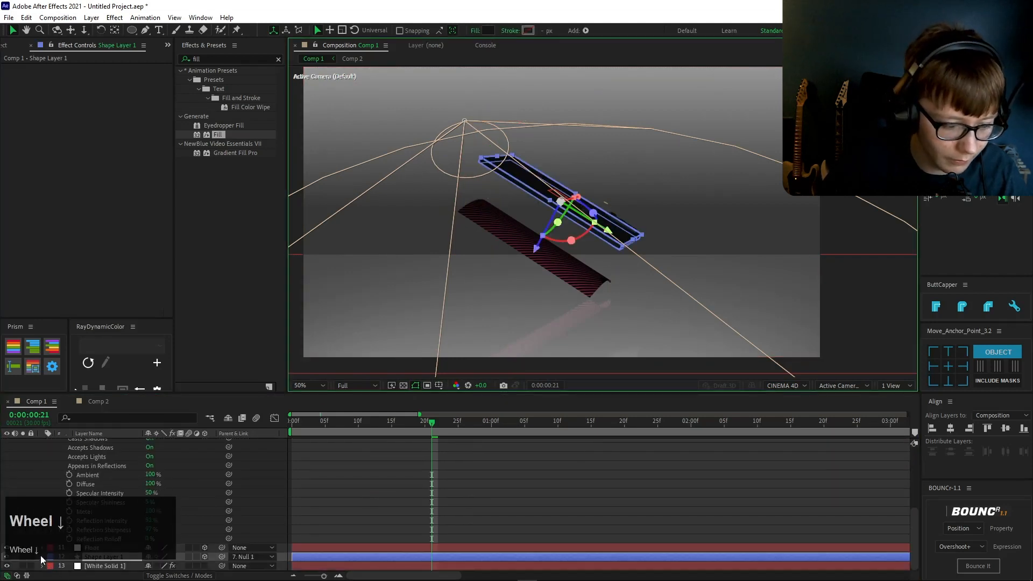
pyautogui.click(40, 555)
pyautogui.click(53, 538)
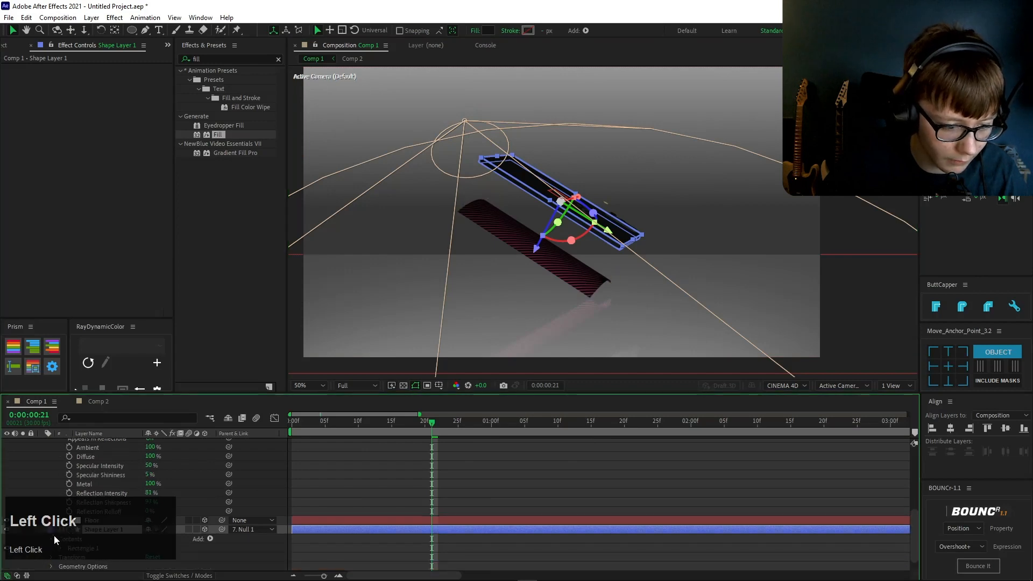
pyautogui.scroll(-1, 53, 535)
pyautogui.click(57, 528)
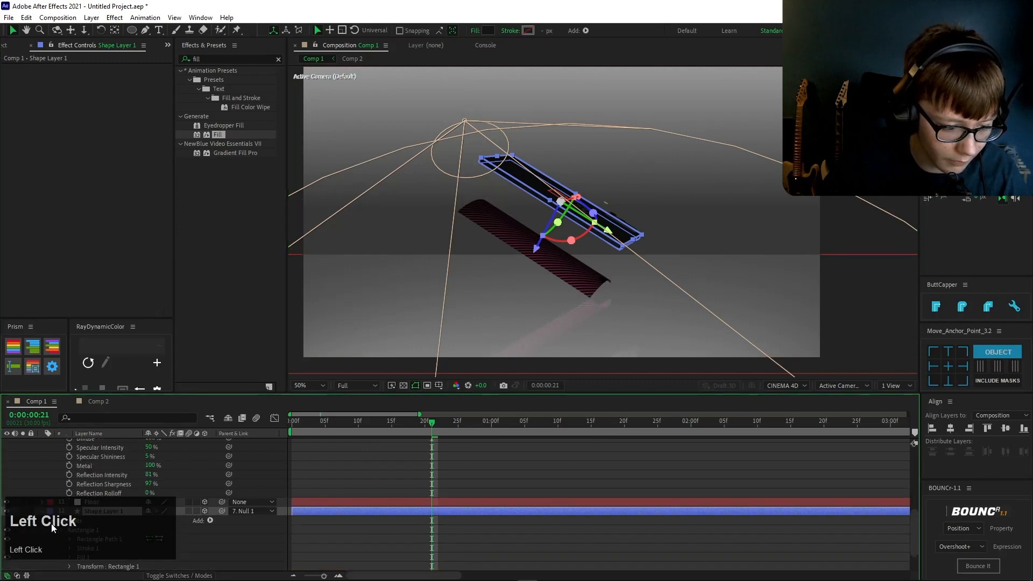
pyautogui.click(51, 524)
pyautogui.click(51, 557)
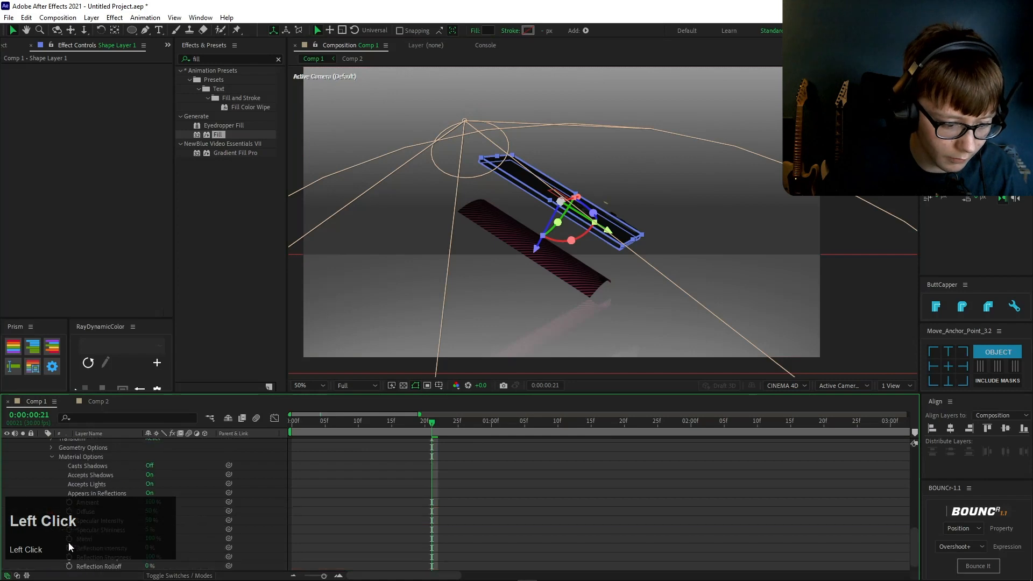
pyautogui.click(199, 470)
pyautogui.scroll(3, 162, 473)
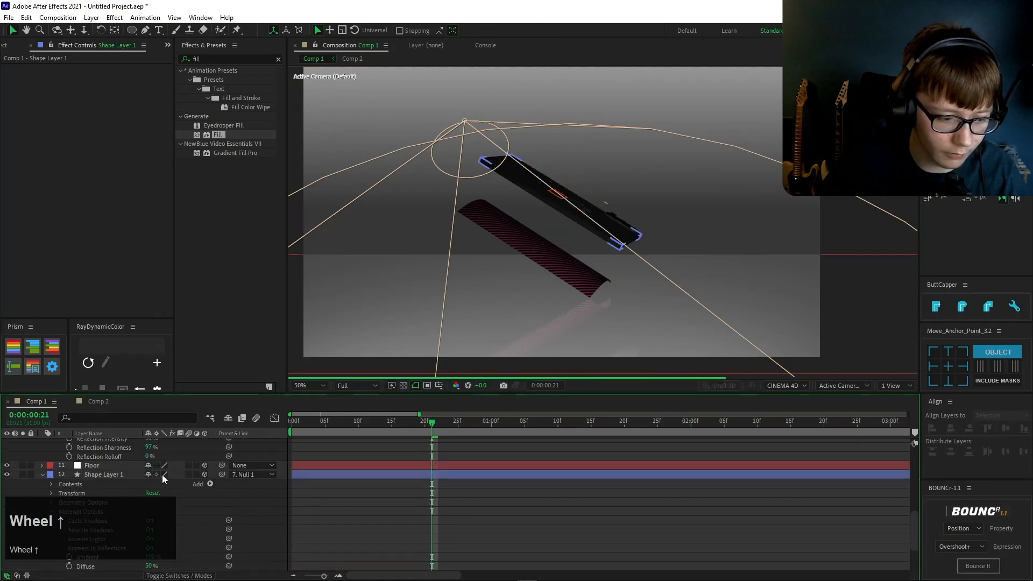
pyautogui.press('s')
pyautogui.press('s')
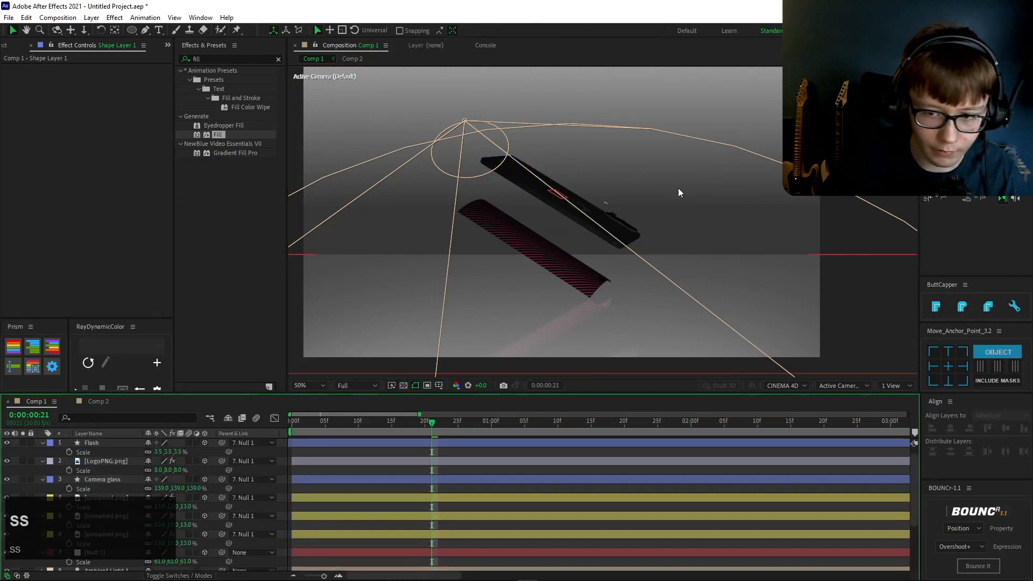
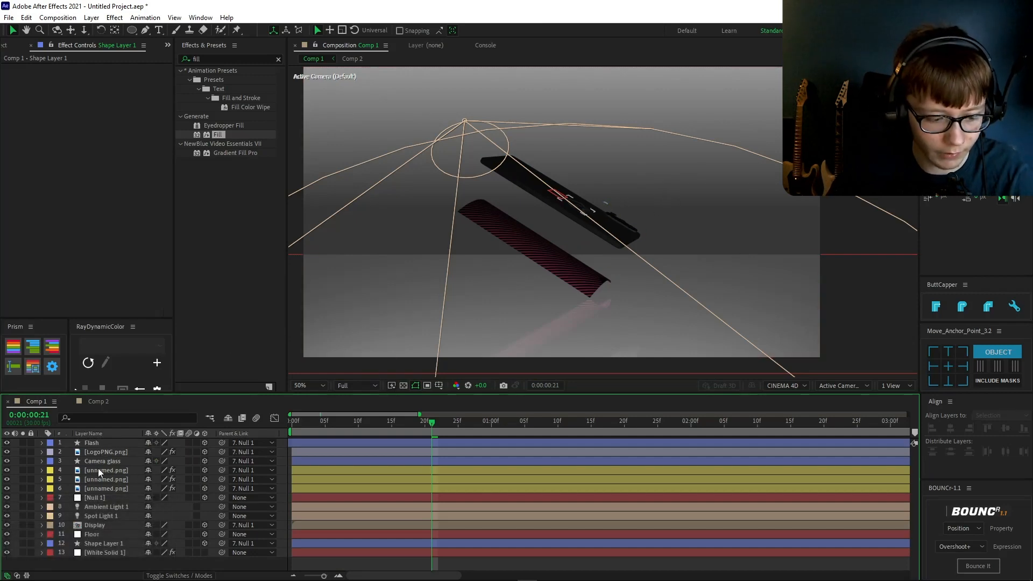
# Step: Turn on Casts Shadows in the light options of Spot Light 1
pyautogui.click(99, 509)
pyautogui.click(100, 515)
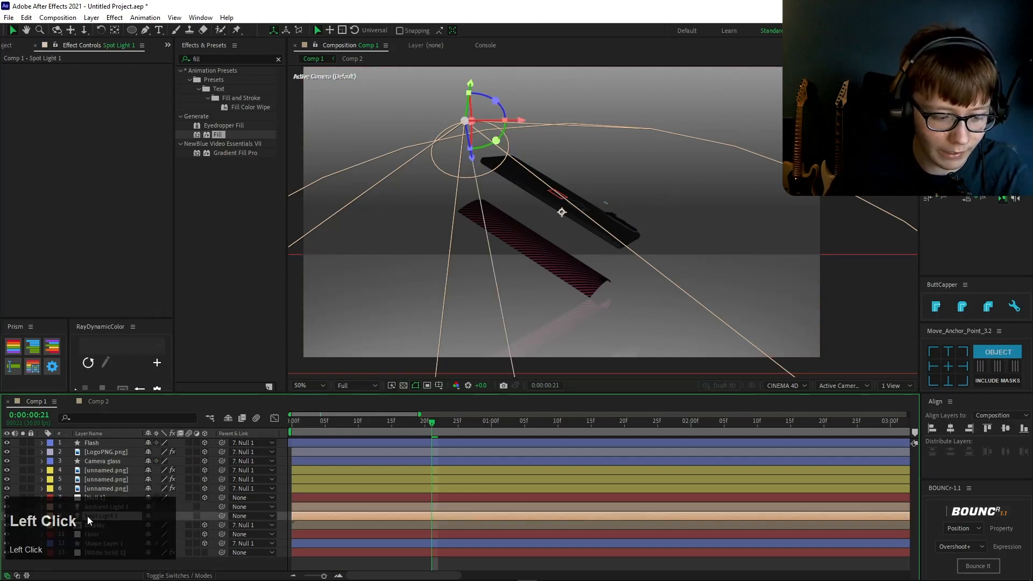
pyautogui.click(42, 517)
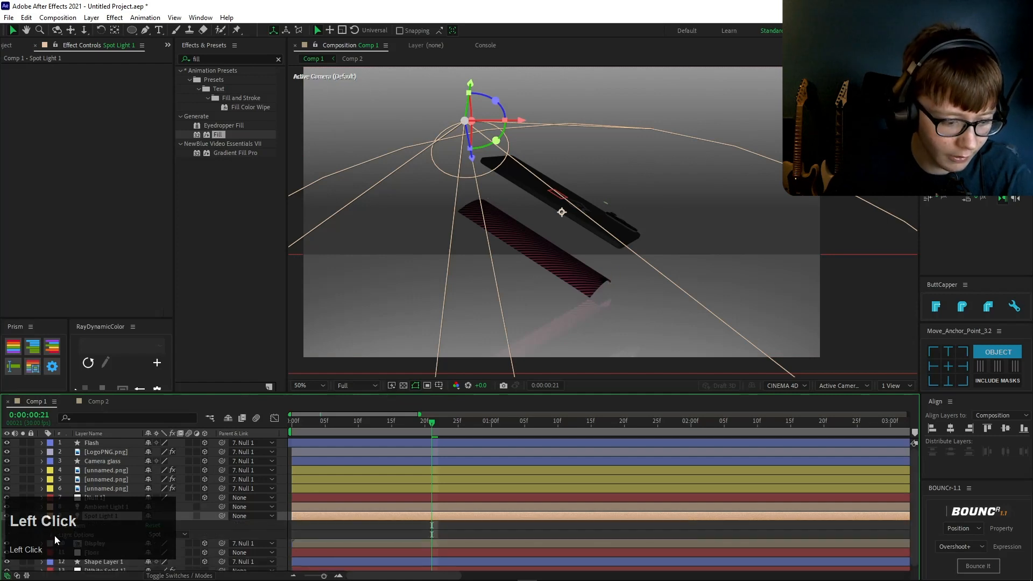
pyautogui.click(54, 534)
pyautogui.scroll(-3, 202, 492)
pyautogui.click(198, 502)
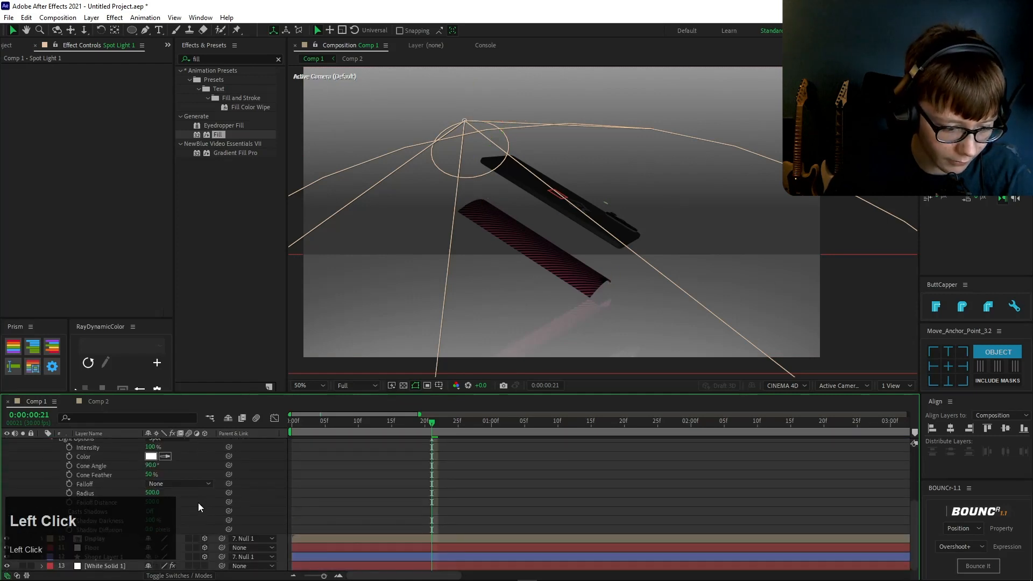
pyautogui.click(151, 512)
pyautogui.click(215, 503)
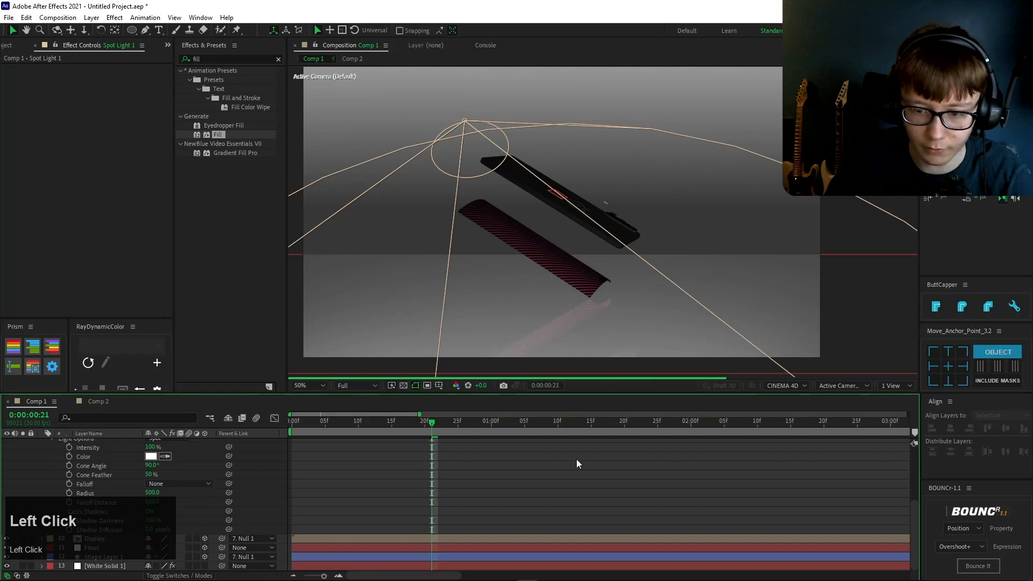
pyautogui.click(549, 257)
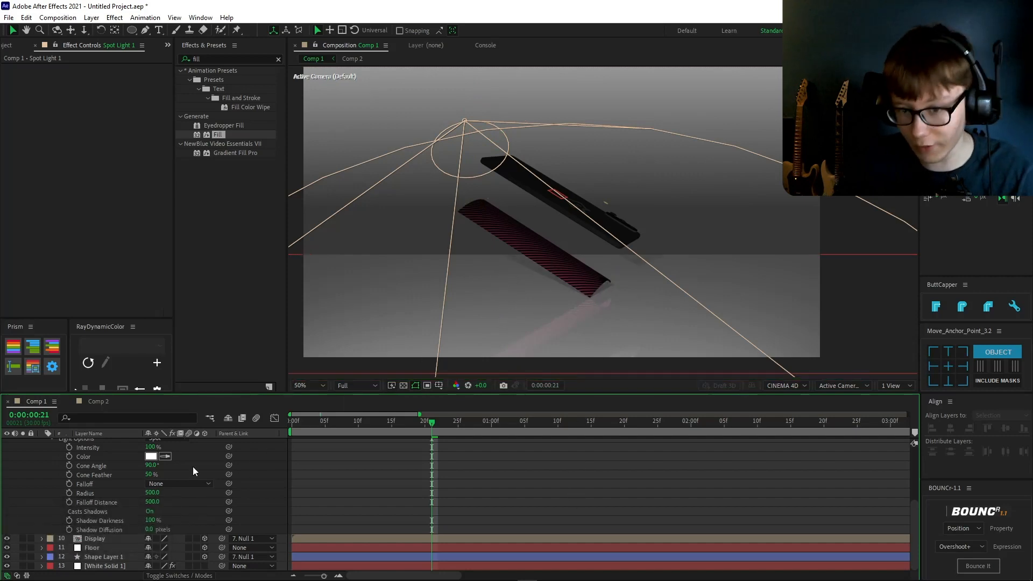
# Step: Move Spot Light 1 to the right of the phone, with its Z position at about -1940.5
pyautogui.click(467, 120)
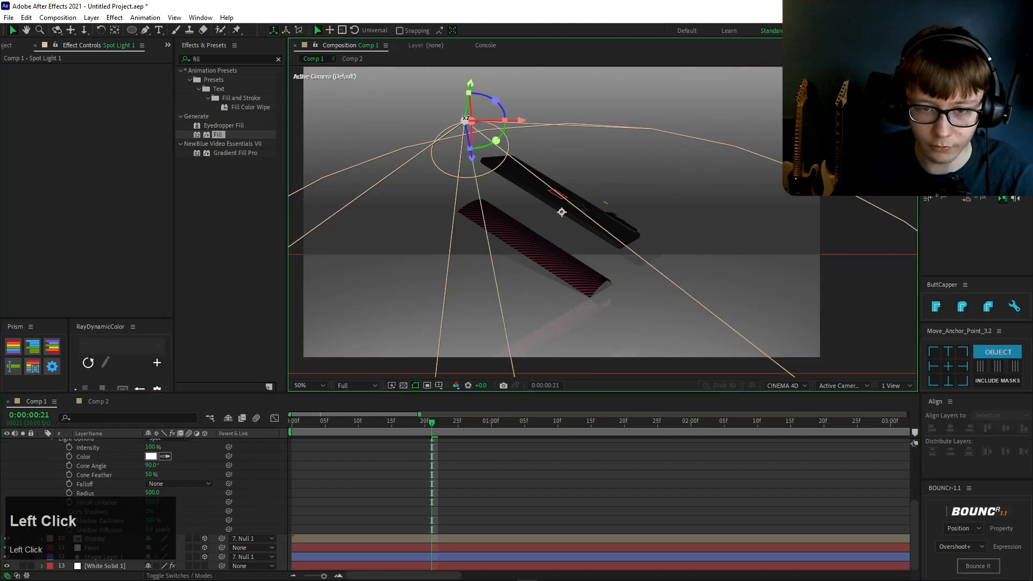
pyautogui.press('p')
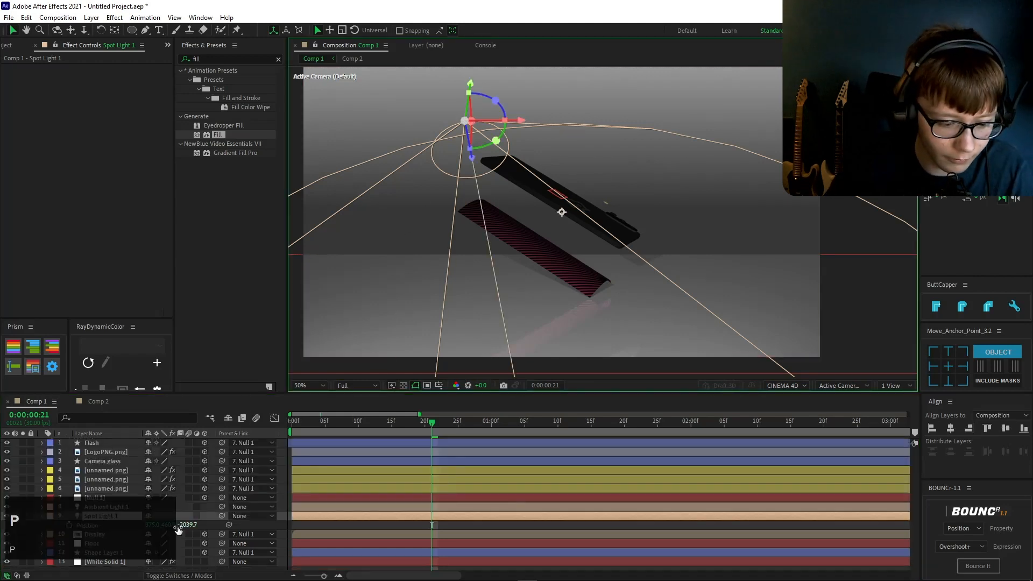
pyautogui.moveTo(178, 530); pyautogui.dragTo(95, 513)
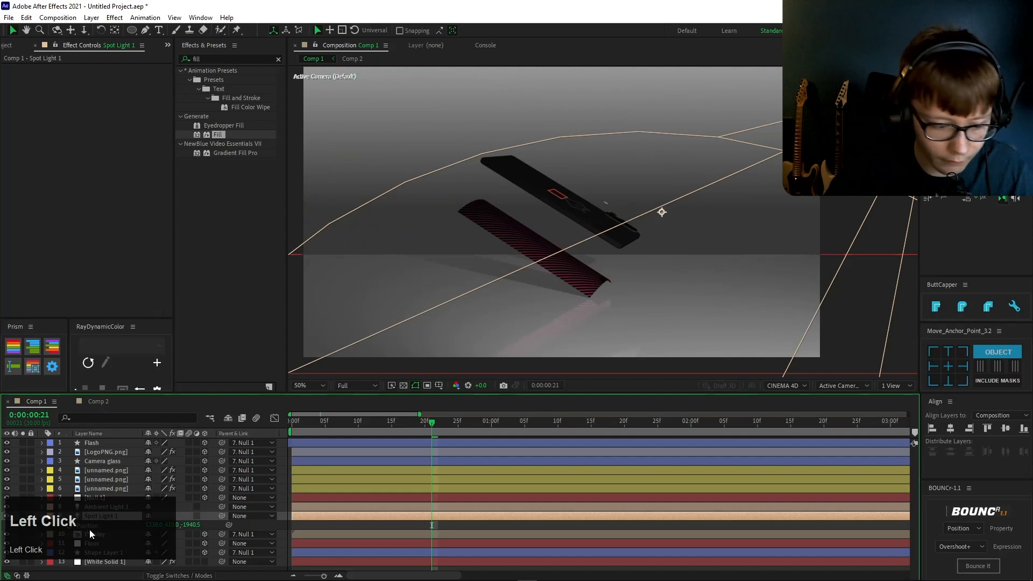
# Step: Expand the light options of Spot Light 1 to reach its shadow settings
pyautogui.click(107, 461)
pyautogui.click(108, 451)
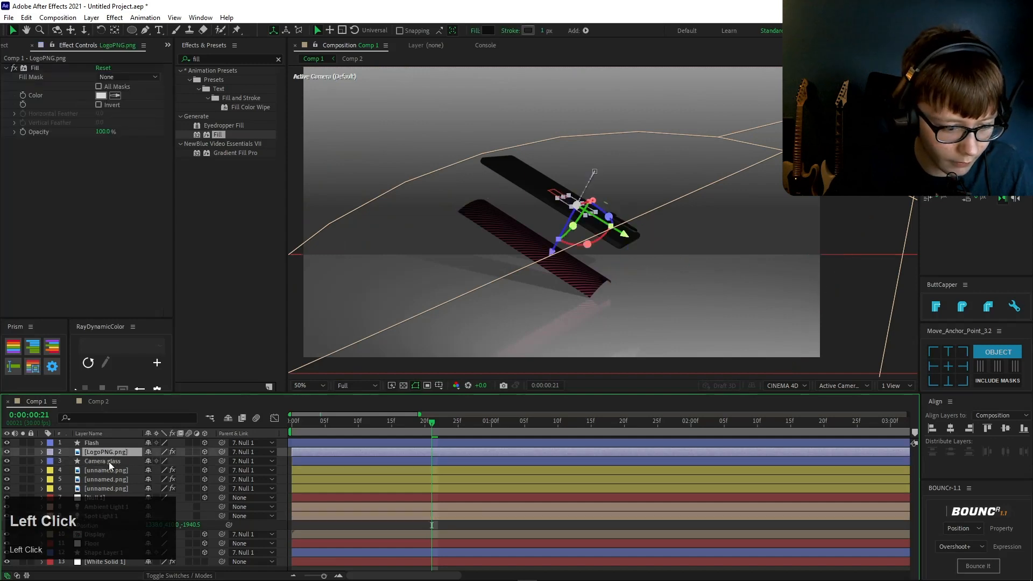
pyautogui.click(97, 516)
pyautogui.click(42, 516)
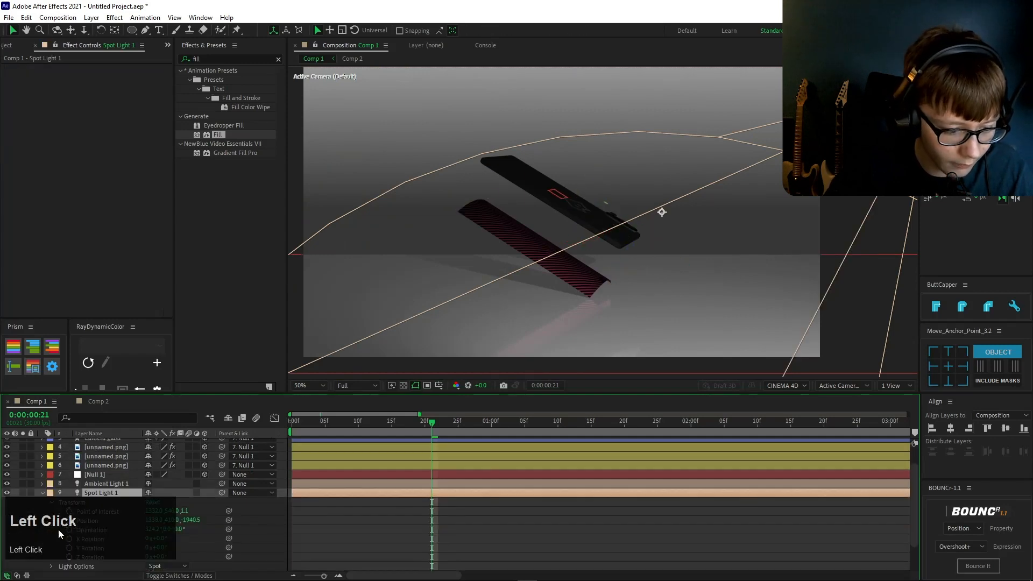
pyautogui.click(50, 566)
pyautogui.click(182, 536)
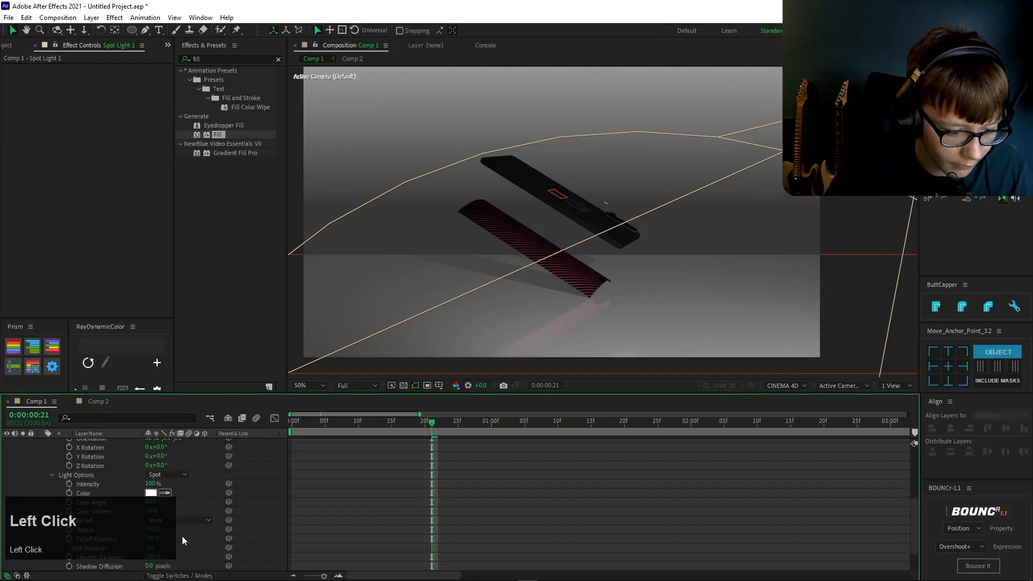
# Step: Try different Shadow Darkness values on Spot Light 1, then set it back to 100%
pyautogui.moveTo(154, 557); pyautogui.dragTo(146, 565)
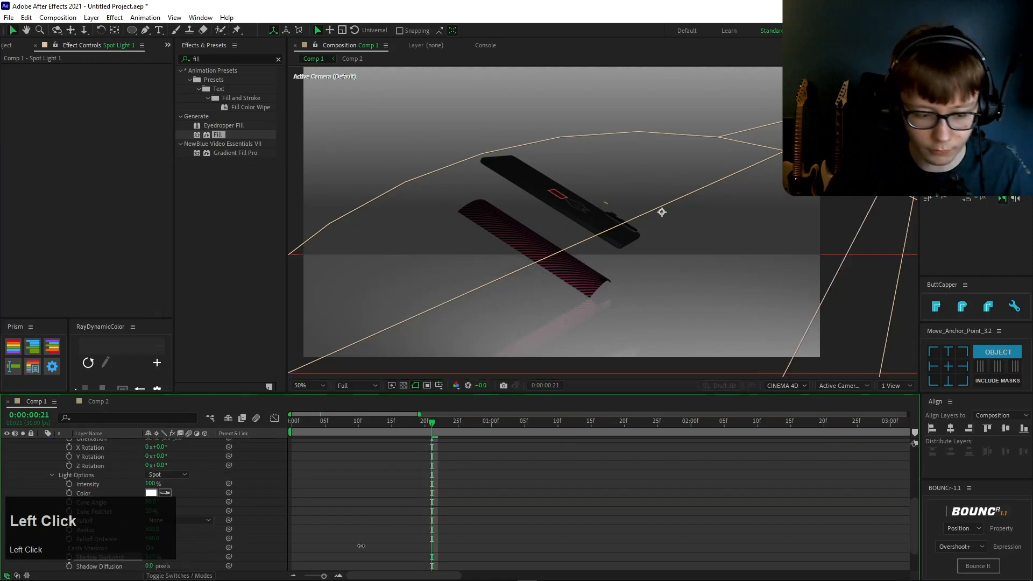
pyautogui.moveTo(361, 546); pyautogui.dragTo(182, 545)
pyautogui.click(151, 558)
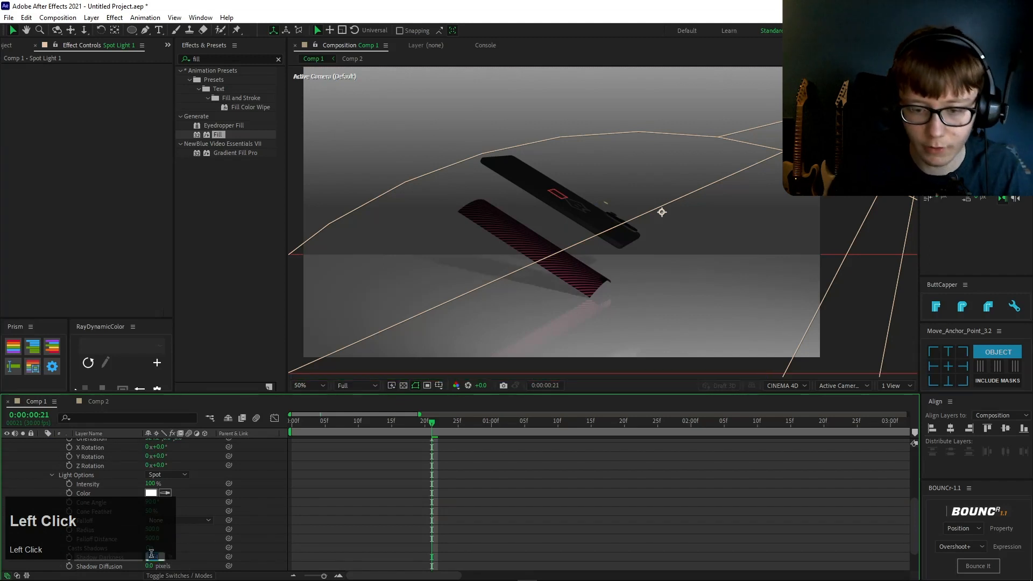
pyautogui.write('5')
pyautogui.press('Return')
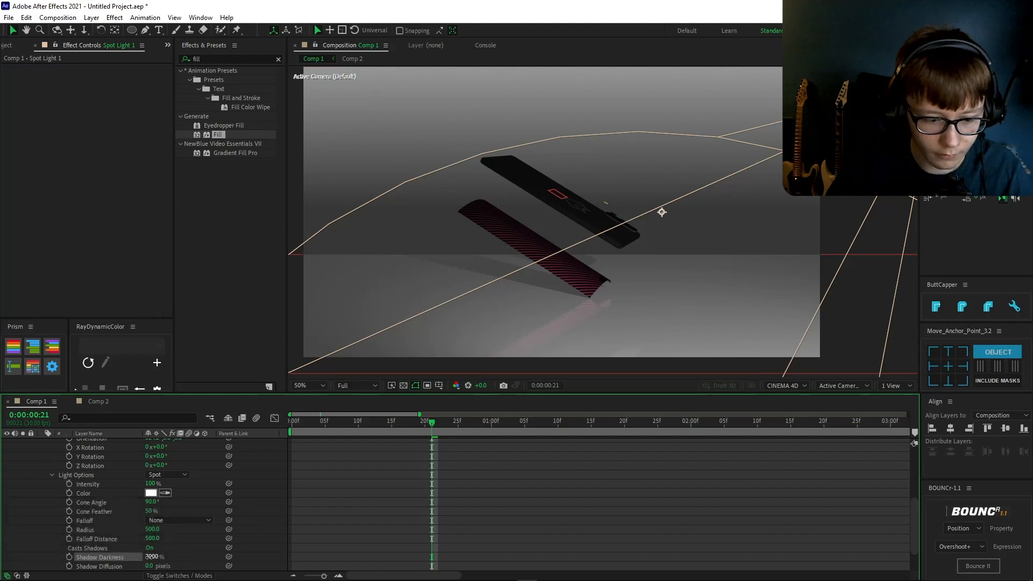
pyautogui.click(147, 557)
pyautogui.write('100')
pyautogui.press('Return')
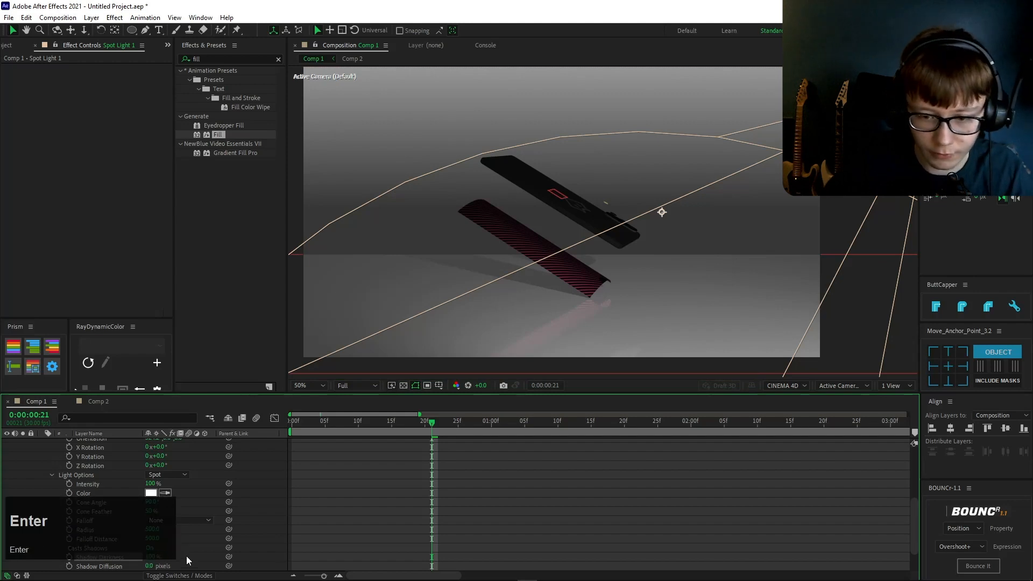
pyautogui.click(587, 505)
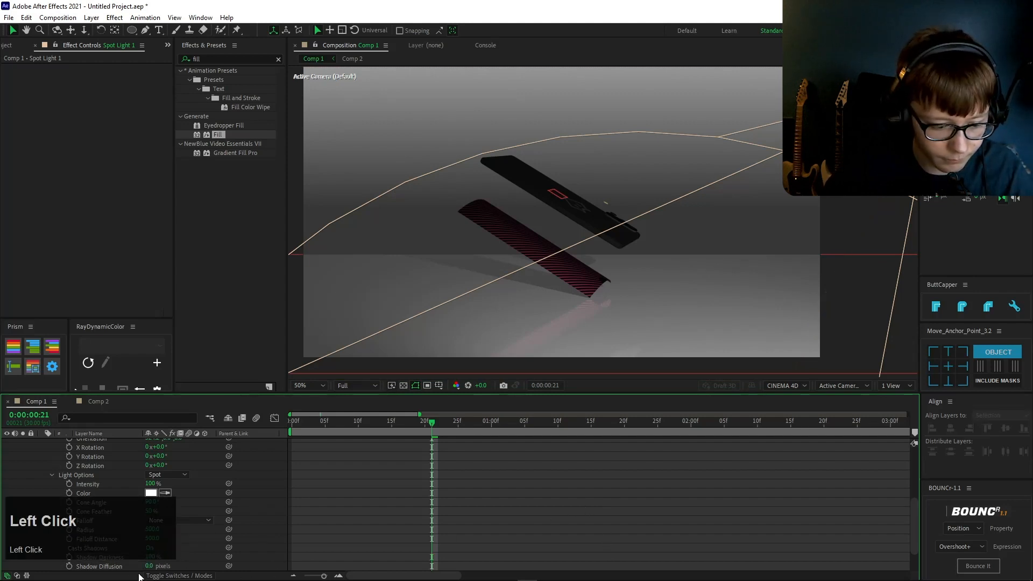
# Step: Soften the shadows by setting Spot Light 1's Shadow Diffusion to 15 pixels
pyautogui.moveTo(152, 566); pyautogui.dragTo(179, 563)
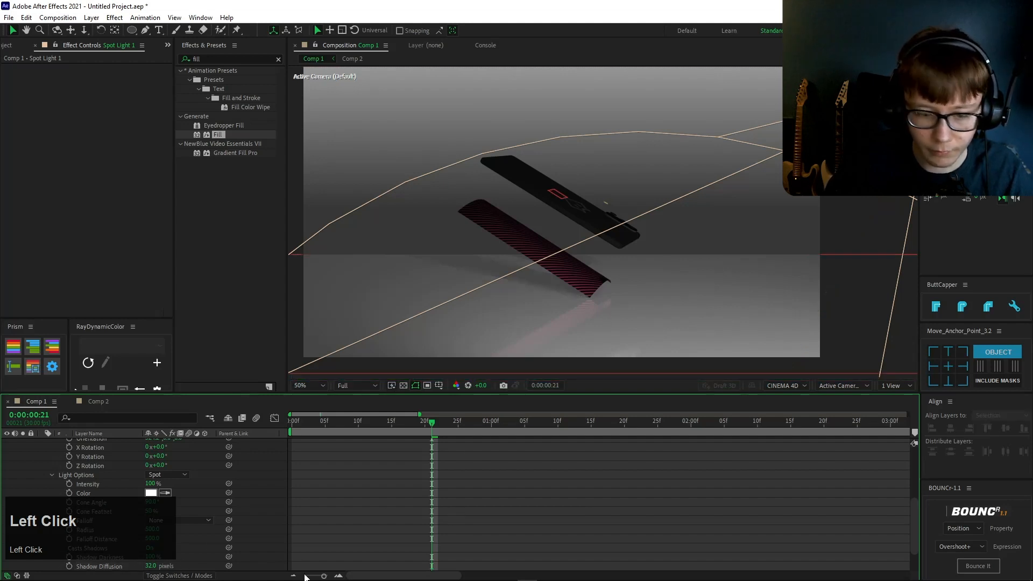
pyautogui.click(151, 566)
pyautogui.write('15')
pyautogui.click(578, 545)
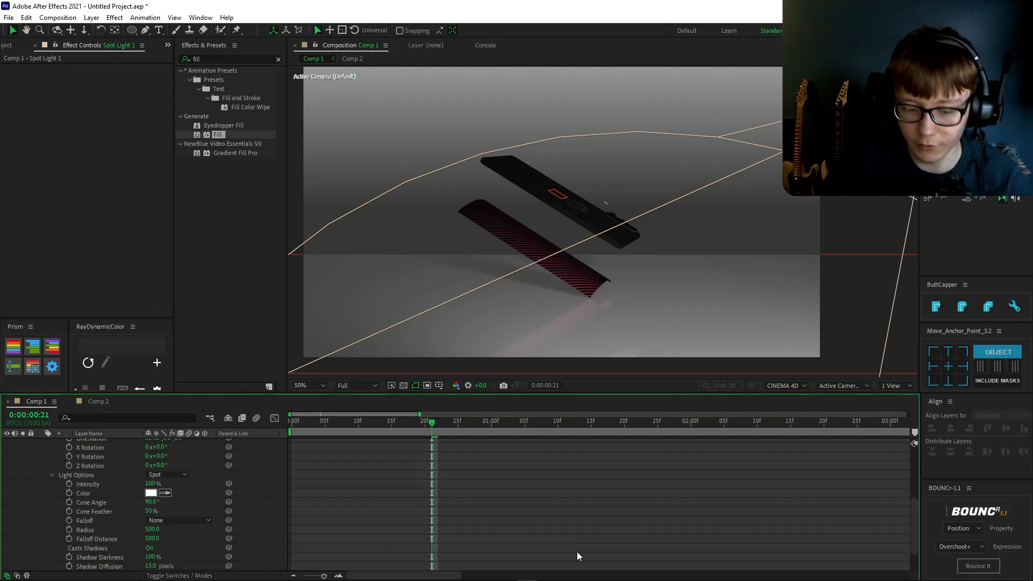
# Step: Show the full 15-second timeline, set the preview resolution to Quarter and preview the animation from the start
pyautogui.moveTo(323, 576); pyautogui.dragTo(308, 391)
pyautogui.click(350, 386)
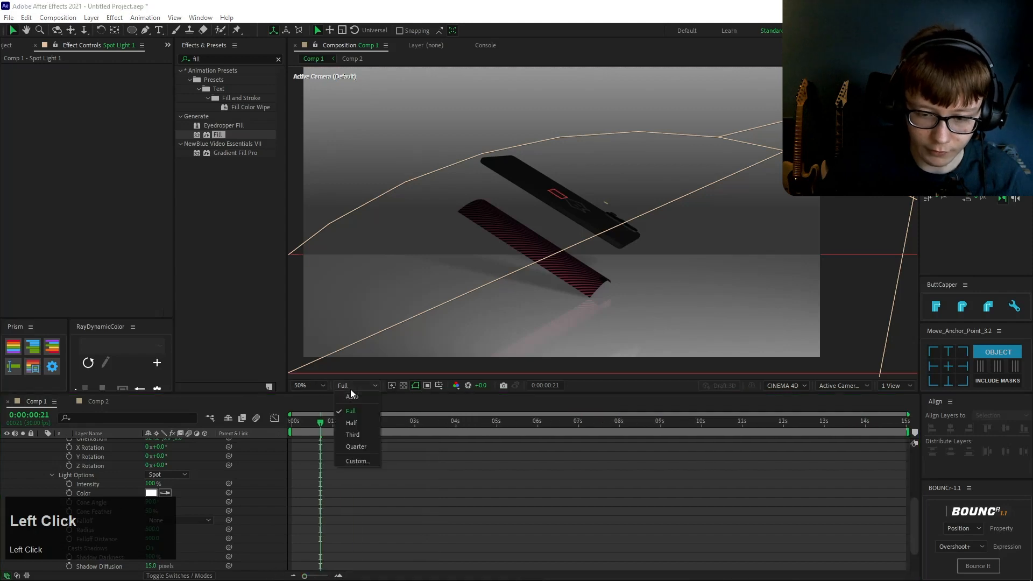
pyautogui.click(350, 439)
pyautogui.press('space')
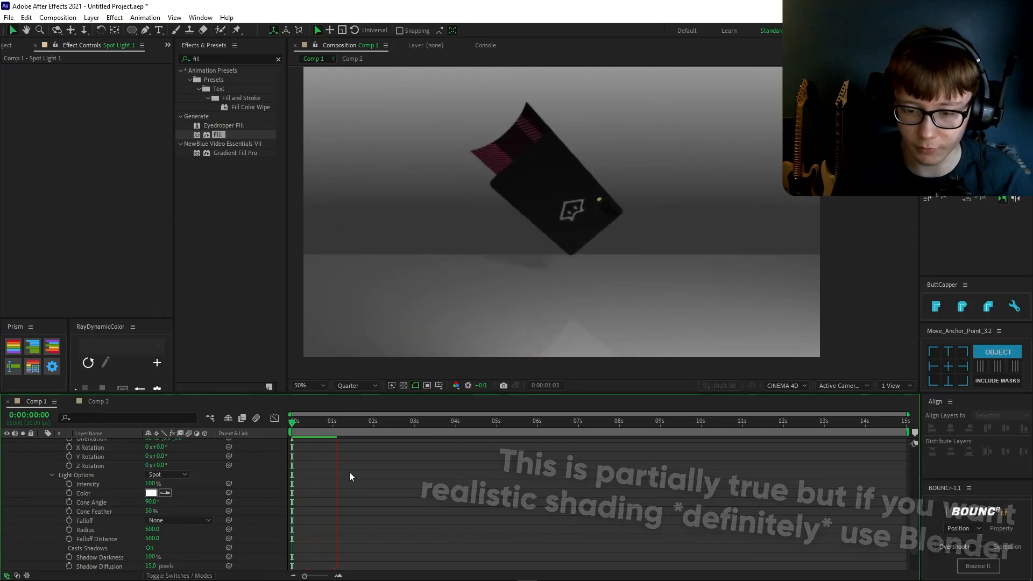
pyautogui.click(288, 430)
pyautogui.press('space')
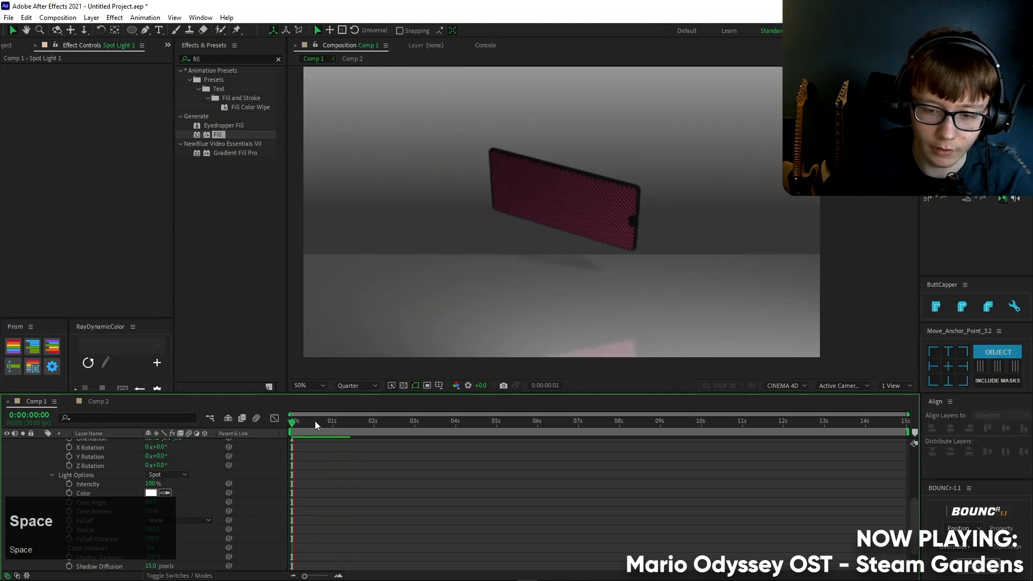
# Step: At frame 0:00:00:25, lower the Floor layer slightly beneath the phone
pyautogui.moveTo(315, 421)
pyautogui.mouseDown()
pyautogui.moveTo(337, 417)
pyautogui.moveTo(325, 419)
pyautogui.mouseUp()
pyautogui.click(737, 292)
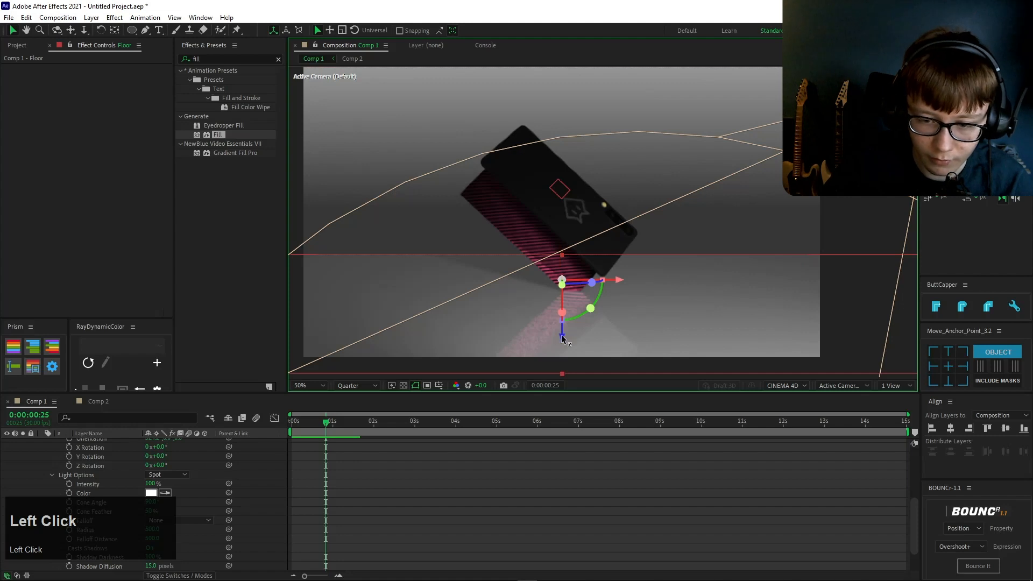
pyautogui.moveTo(561, 338); pyautogui.dragTo(448, 494)
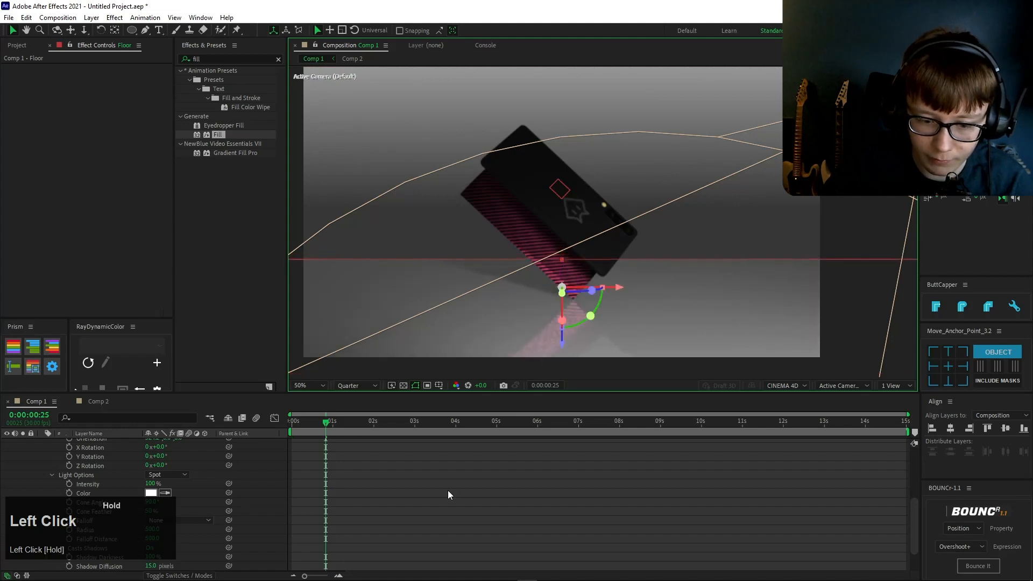
pyautogui.click(447, 489)
# Step: Preview the animation from the start to check the phone's shadow and reflection on the lowered floor
pyautogui.press('space')
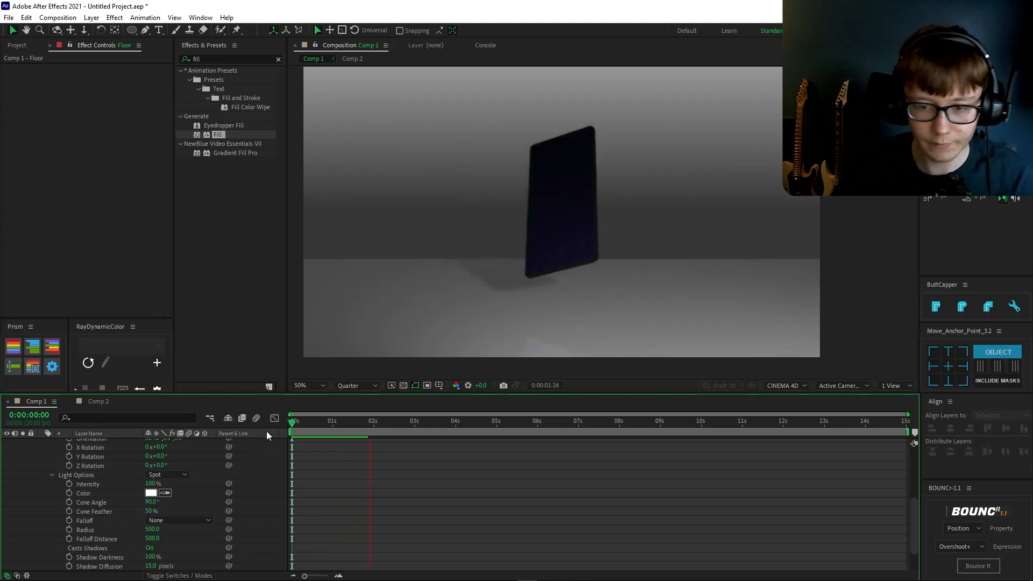
pyautogui.click(296, 431)
pyautogui.press('space')
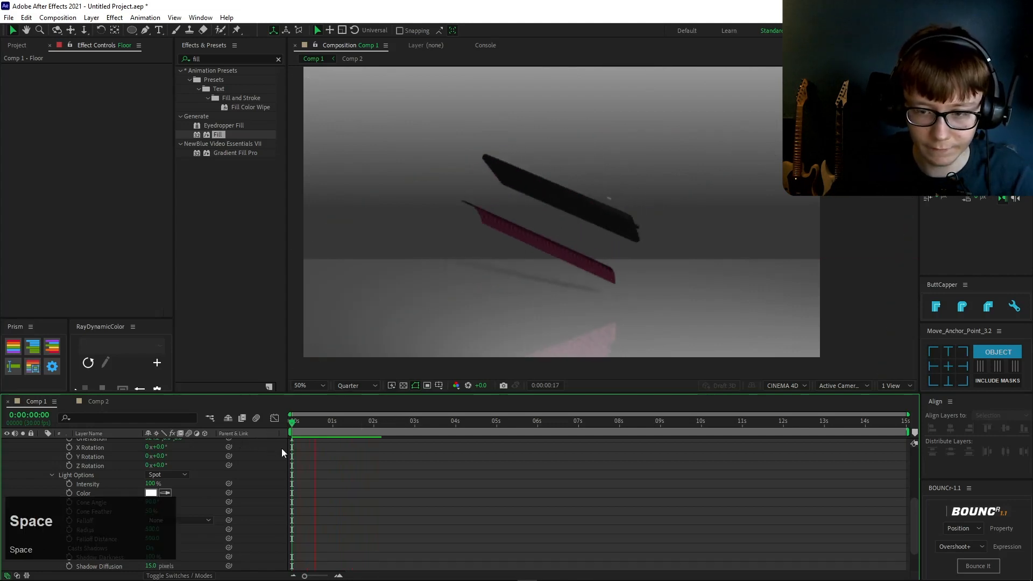
pyautogui.click(255, 467)
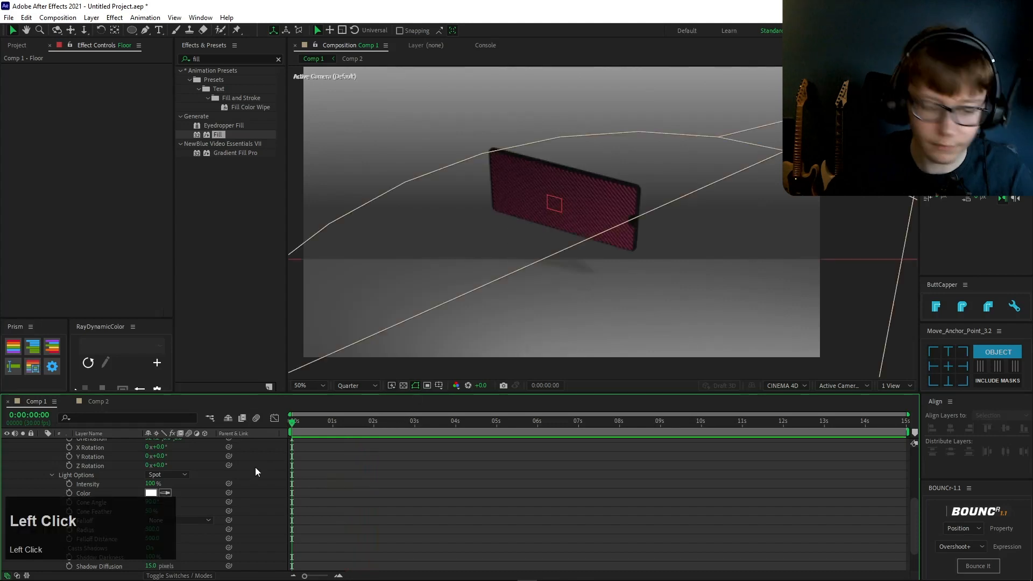
# Step: Collapse the layer properties and add a two-node camera with the 50mm preset, named Camera 1
pyautogui.press('s')
pyautogui.press('s')
pyautogui.rightClick(284, 463)
pyautogui.click(350, 334)
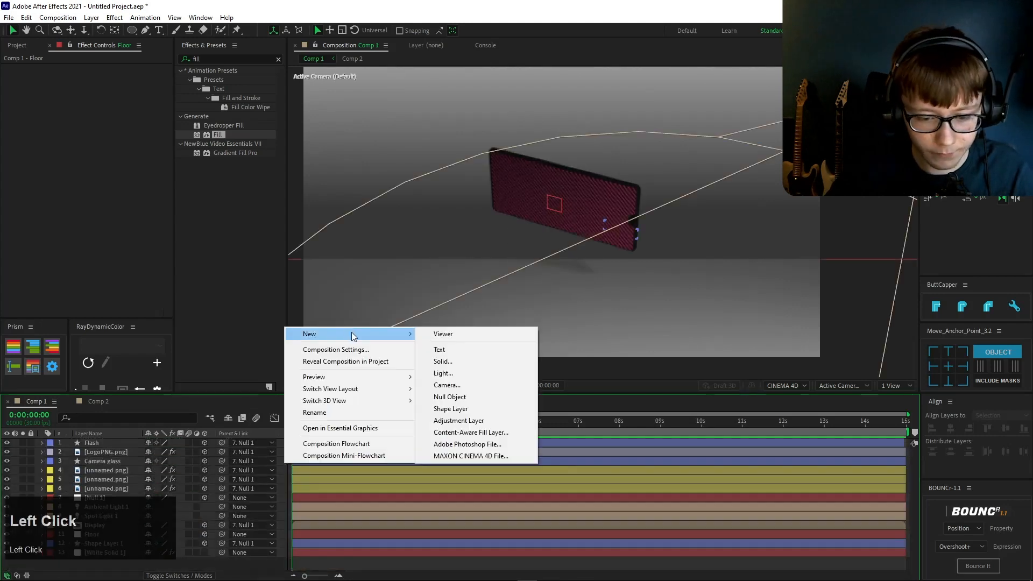
pyautogui.click(99, 515)
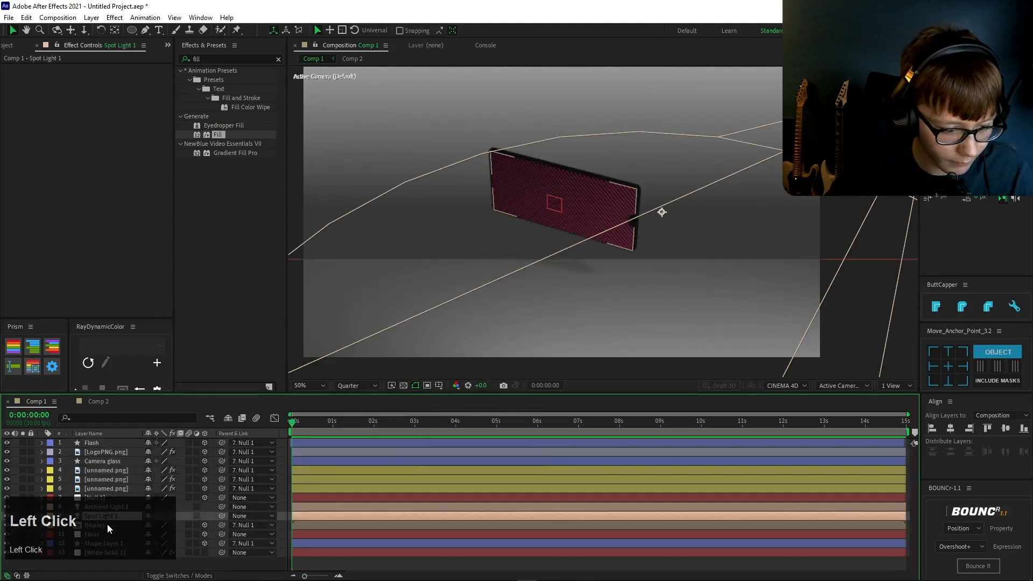
pyautogui.rightClick(281, 439)
pyautogui.click(301, 446)
pyautogui.click(440, 501)
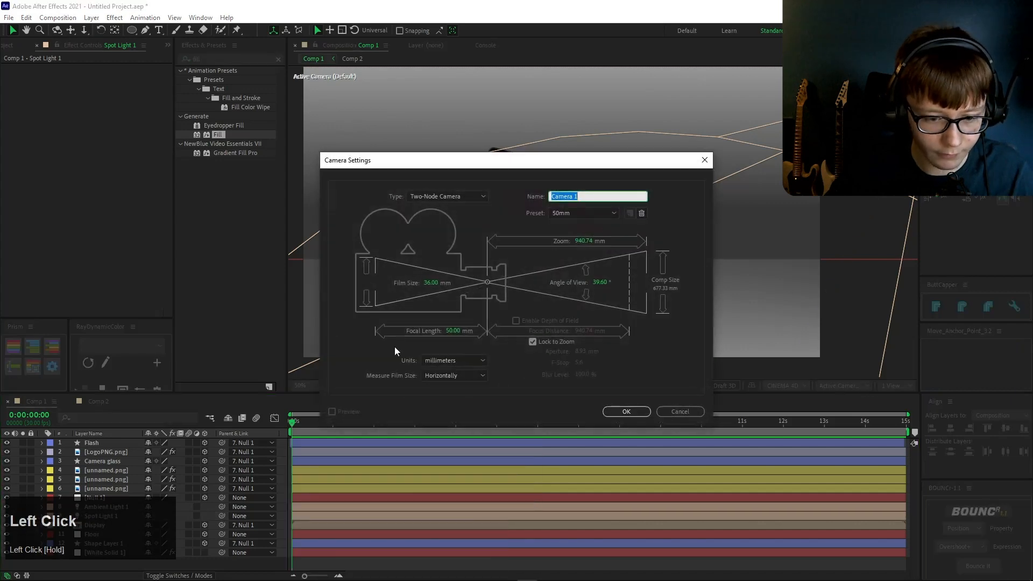
pyautogui.click(627, 411)
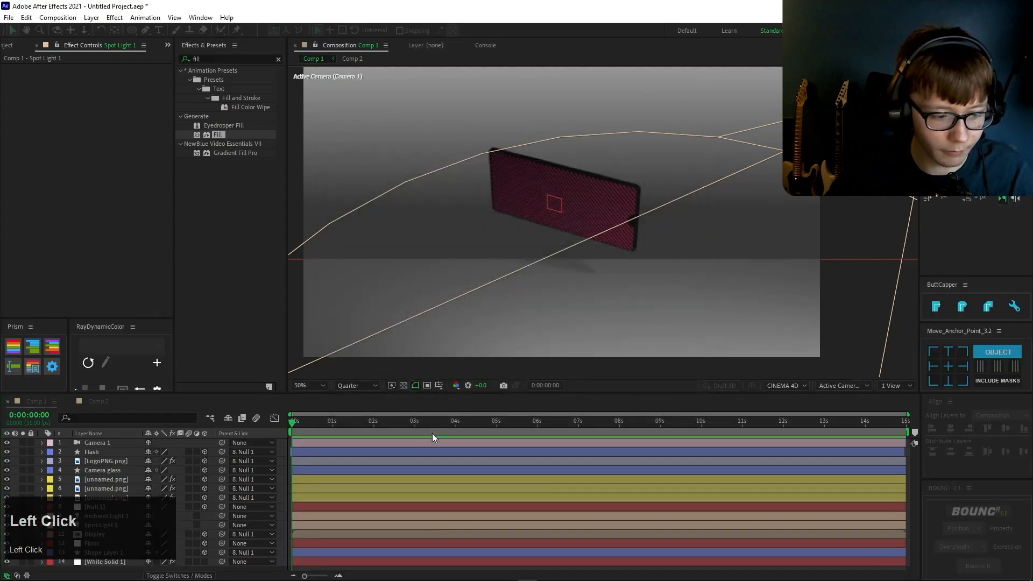
# Step: Add a null object above the camera layer and rename it Camera Control
pyautogui.click(274, 443)
pyautogui.rightClick(280, 453)
pyautogui.click(323, 324)
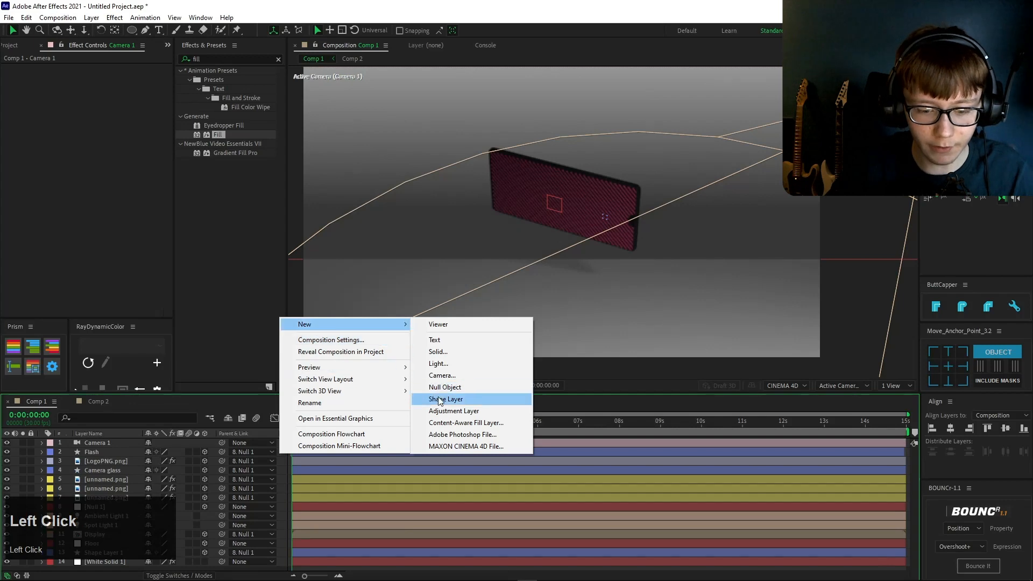
pyautogui.click(451, 387)
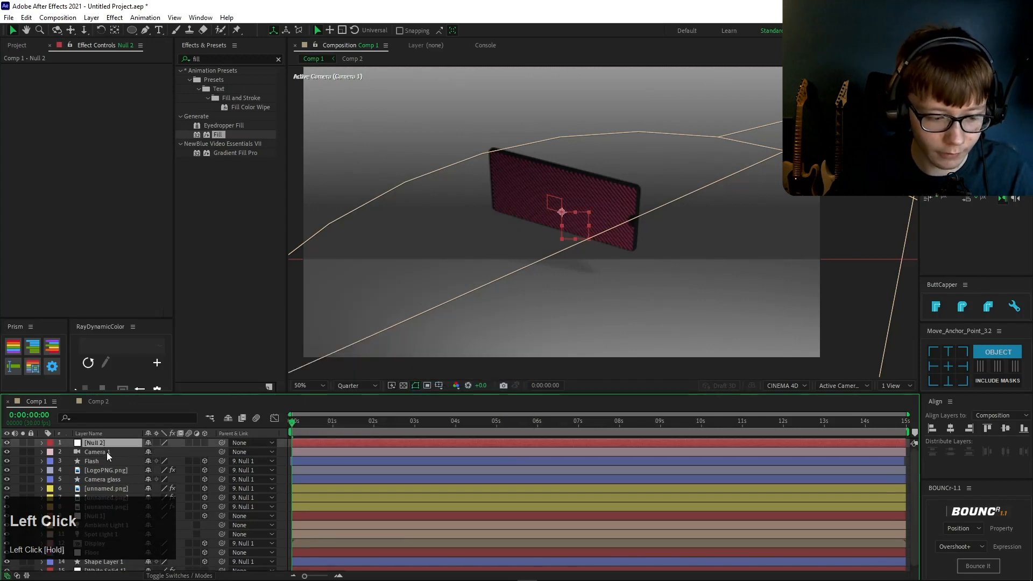
pyautogui.press('Return')
pyautogui.write('Cam')
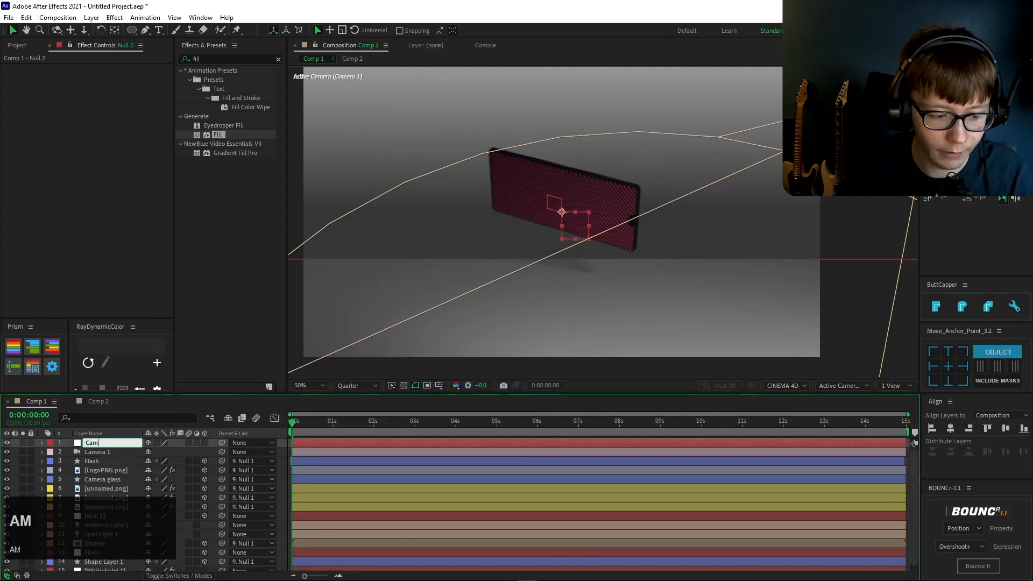
pyautogui.write('era Control')
pyautogui.press('Return')
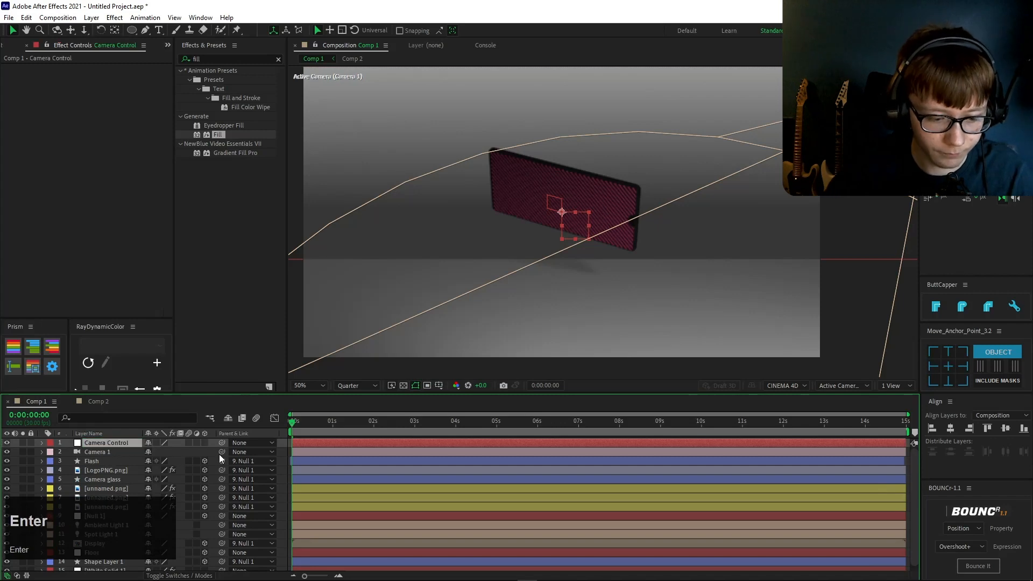
# Step: Parent Camera 1 to the Camera Control null, make the null a 3D layer, and reveal its rotation properties
pyautogui.moveTo(222, 452); pyautogui.dragTo(195, 466)
pyautogui.press('r')
pyautogui.click(205, 442)
pyautogui.hotkey('ctrl', 'z')
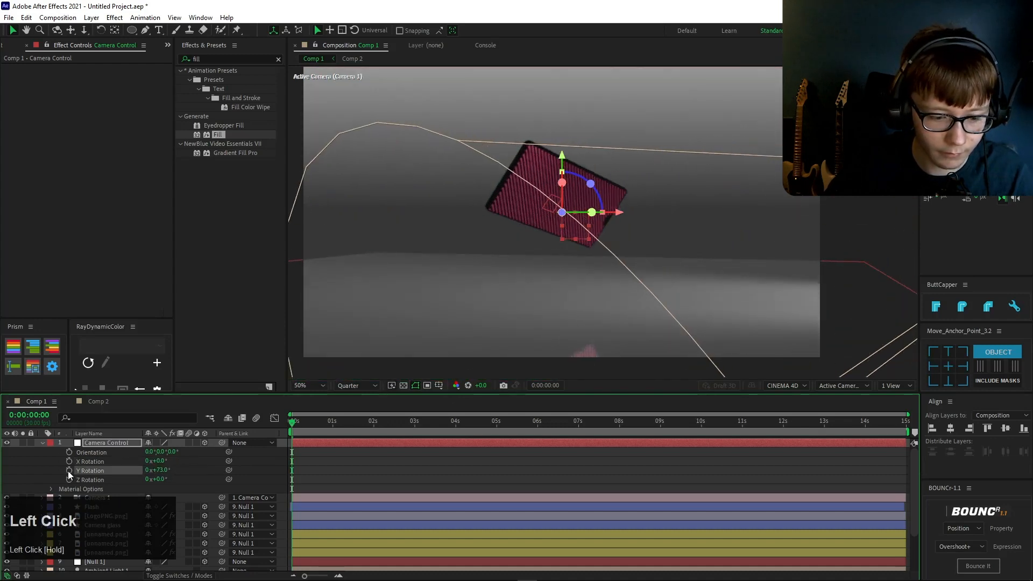
# Step: Keyframe Camera Control's Y Rotation at 73° on the first frame and preview the camera move
pyautogui.click(69, 470)
pyautogui.press('space')
pyautogui.click(333, 428)
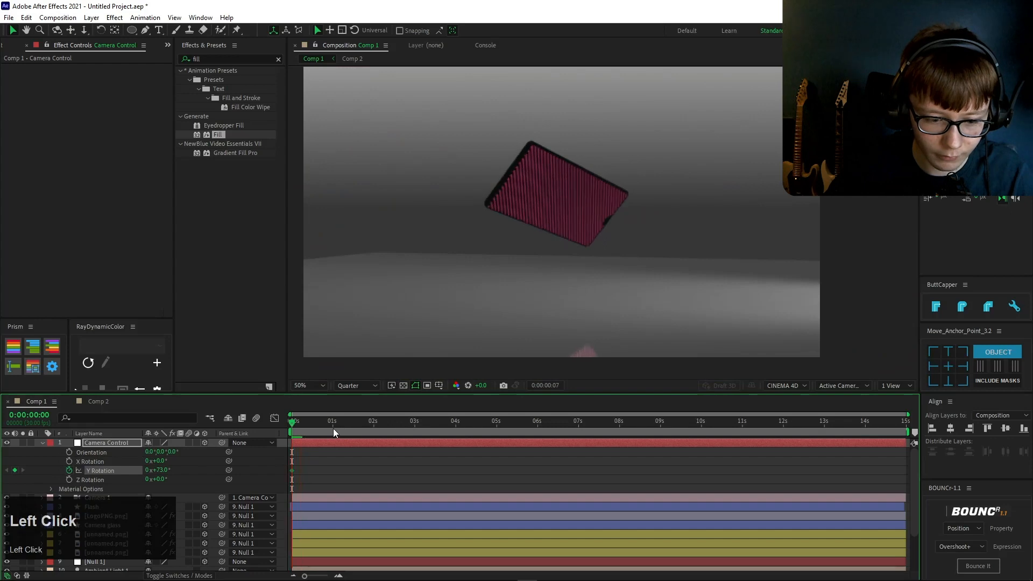
# Step: Keyframe Camera Control's Scale, move the 100% keyframe to the second Y Rotation keyframe's time, and set Scale to 80% at frame 0
pyautogui.hotkey('shift', 's')
pyautogui.moveTo(169, 455); pyautogui.dragTo(66, 451)
pyautogui.hotkey('ctrl', 'z')
pyautogui.click(69, 452)
pyautogui.moveTo(291, 454); pyautogui.dragTo(340, 455)
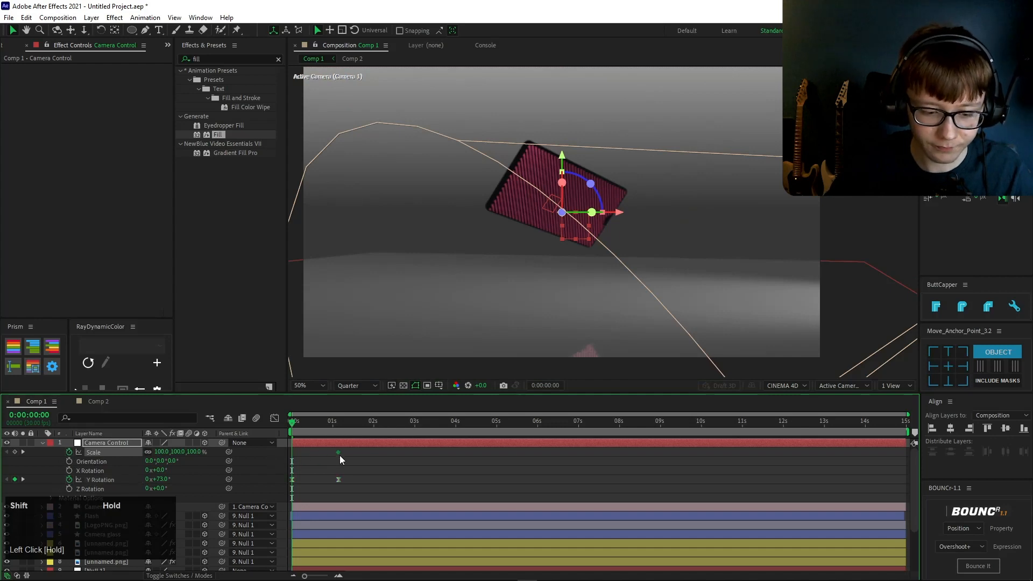
pyautogui.click(160, 449)
pyautogui.write('80')
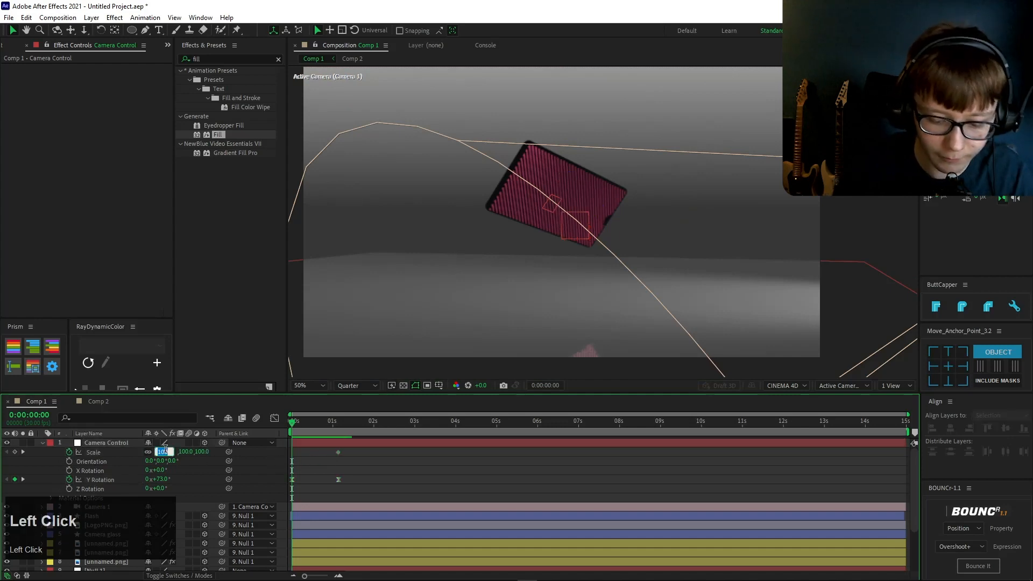
pyautogui.press('Return')
# Step: Easy-ease both Scale keyframes, reshape their speed curve into a sharper, earlier peak, and preview the result
pyautogui.moveTo(350, 460); pyautogui.dragTo(280, 432)
pyautogui.press('F9')
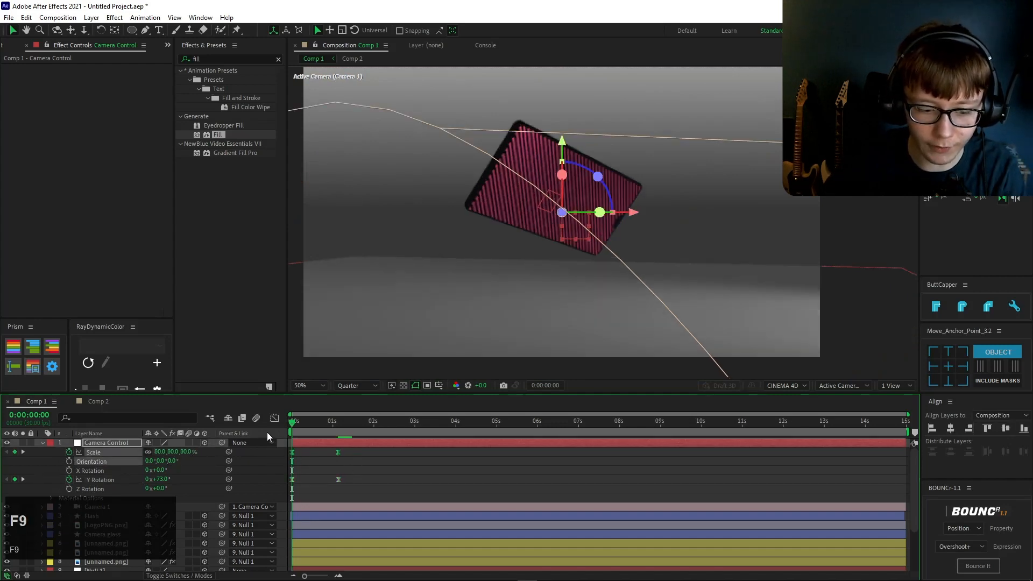
pyautogui.click(274, 419)
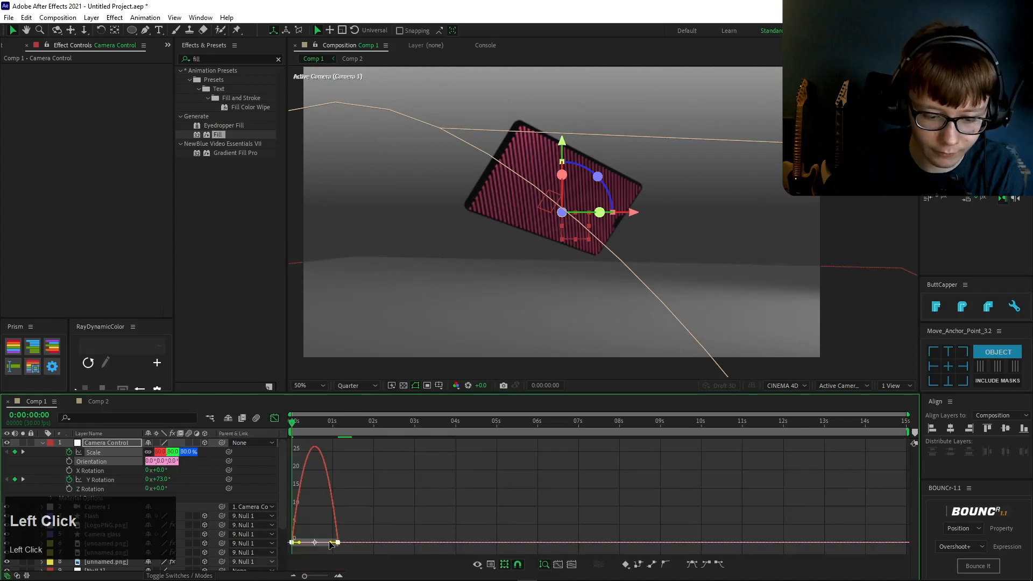
pyautogui.moveTo(323, 542); pyautogui.dragTo(305, 546)
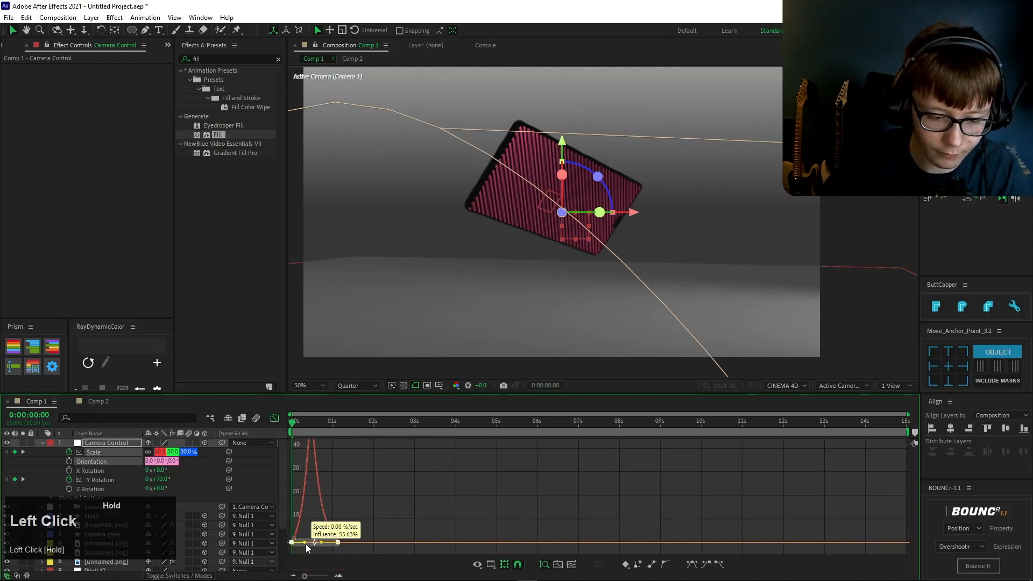
pyautogui.press('space')
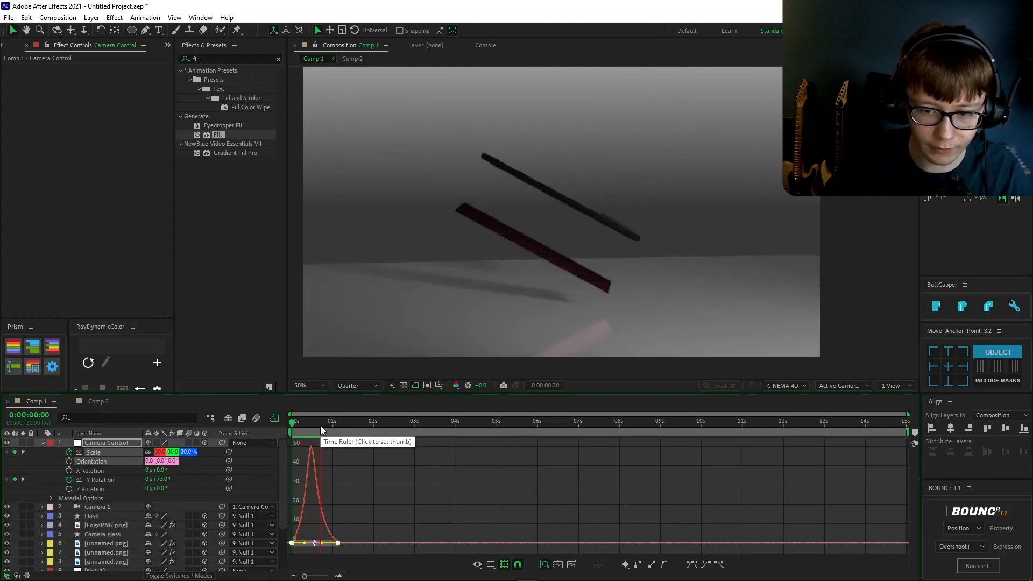
pyautogui.click(274, 418)
pyautogui.click(340, 467)
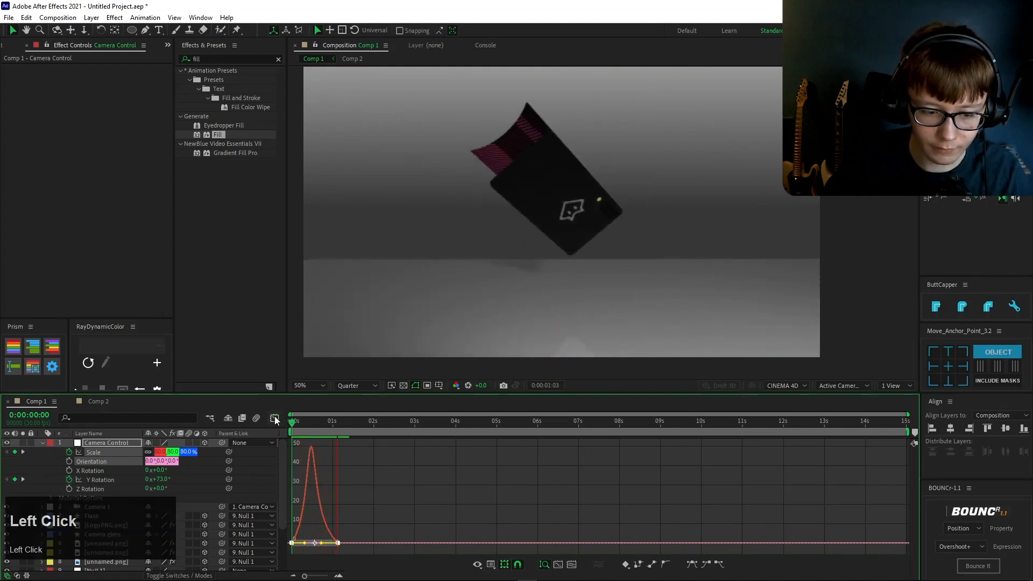
# Step: Move Camera Control's second Scale keyframe to about 2 seconds and preview the slower push
pyautogui.moveTo(338, 452); pyautogui.dragTo(372, 452)
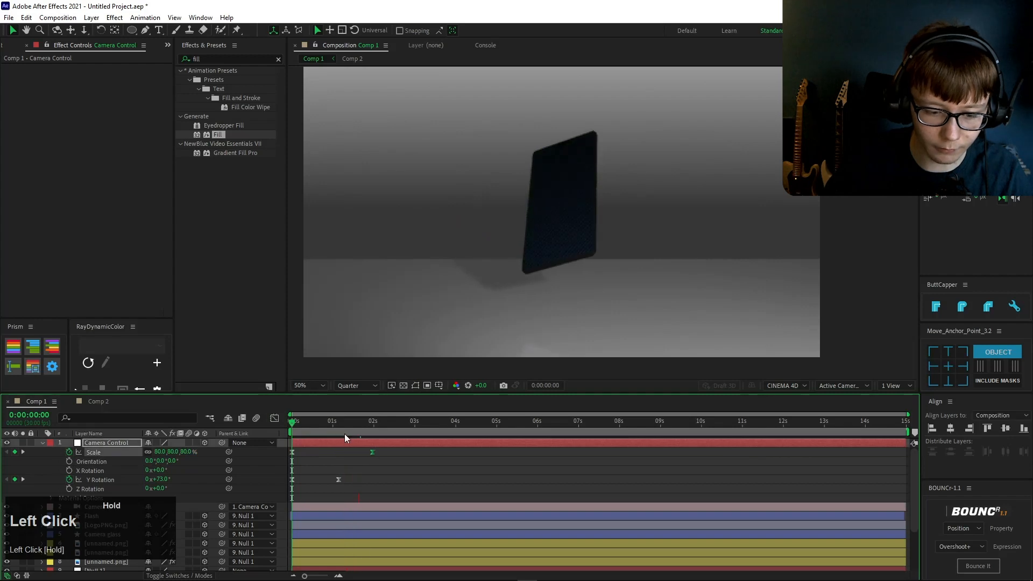
pyautogui.press('space')
pyautogui.press('space')
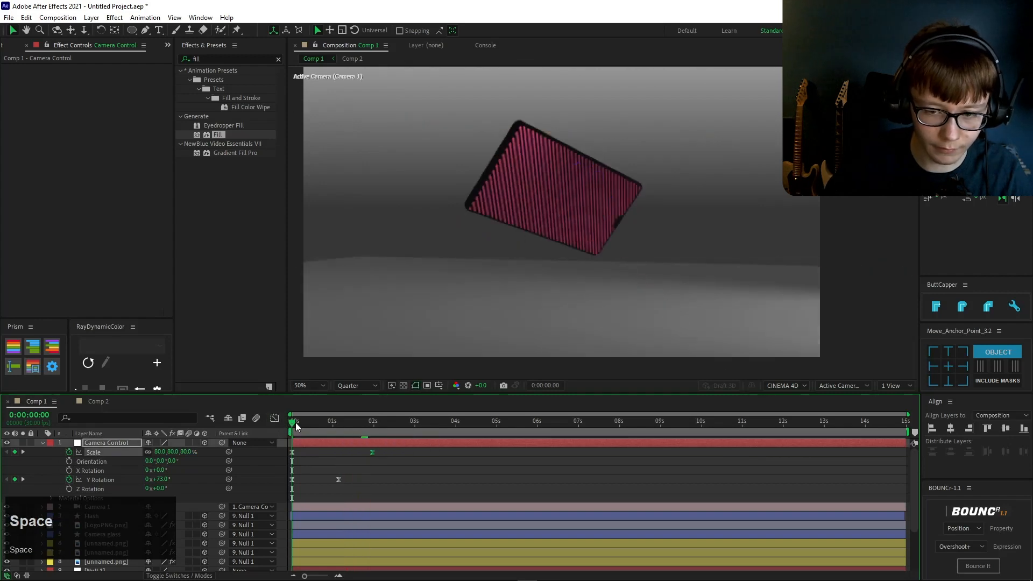
# Step: At frame 0:00:00:14, hide the upper striped solid in Comp 2 and return to Comp 1
pyautogui.click(173, 413)
pyautogui.scroll(3, 614, 309)
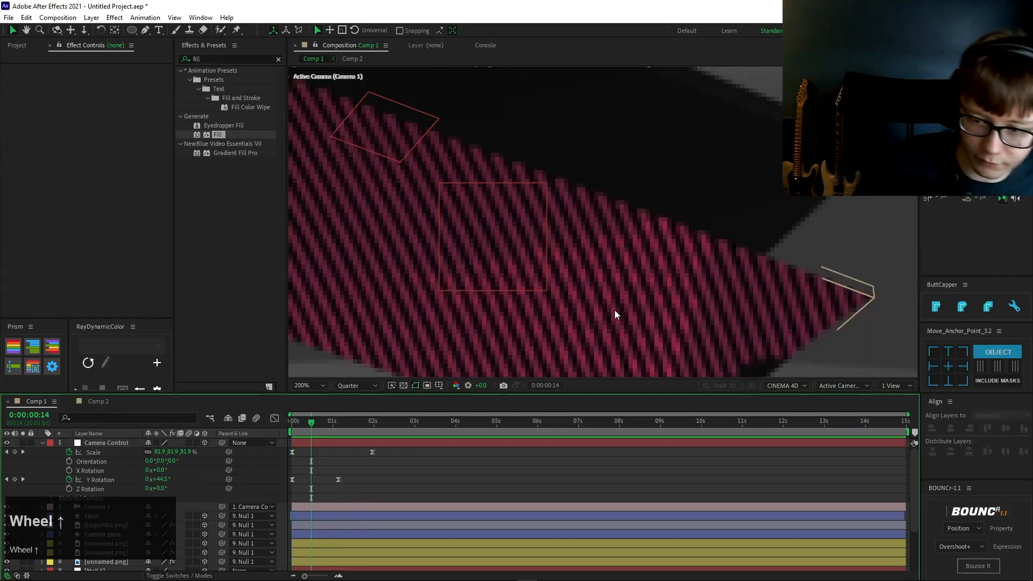
pyautogui.scroll(-2, 614, 311)
pyautogui.click(98, 401)
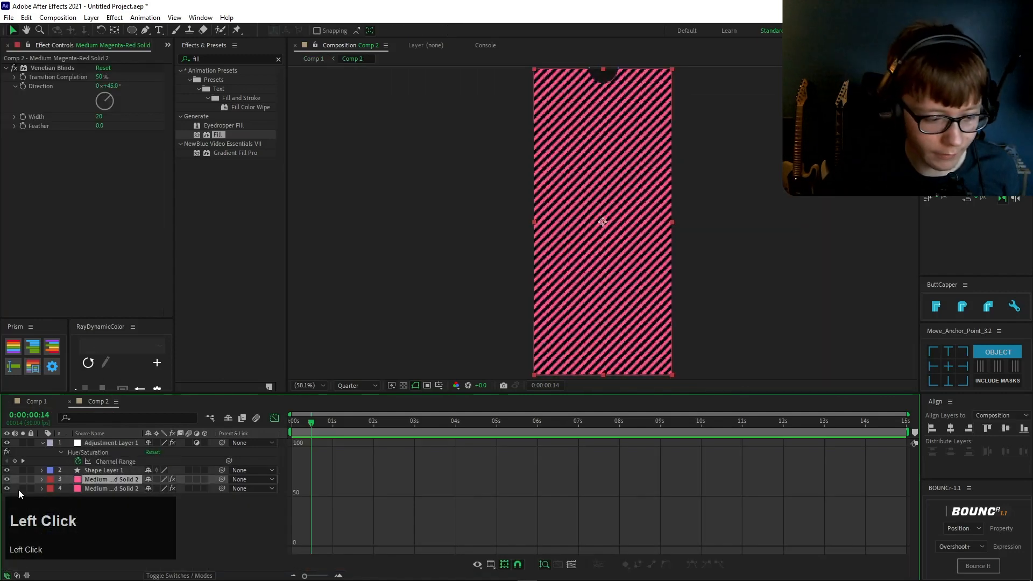
pyautogui.click(7, 479)
pyautogui.click(43, 388)
pyautogui.click(36, 400)
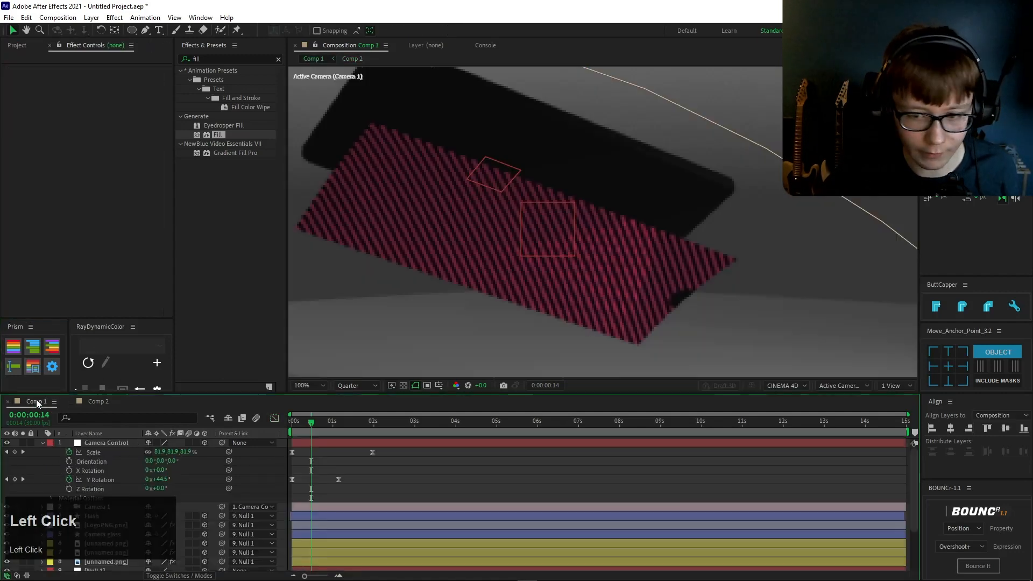
# Step: Examine the plain phone display in Comp 1 and open the Display layer's Reflection Intensity for editing
pyautogui.scroll(-1, 479, 301)
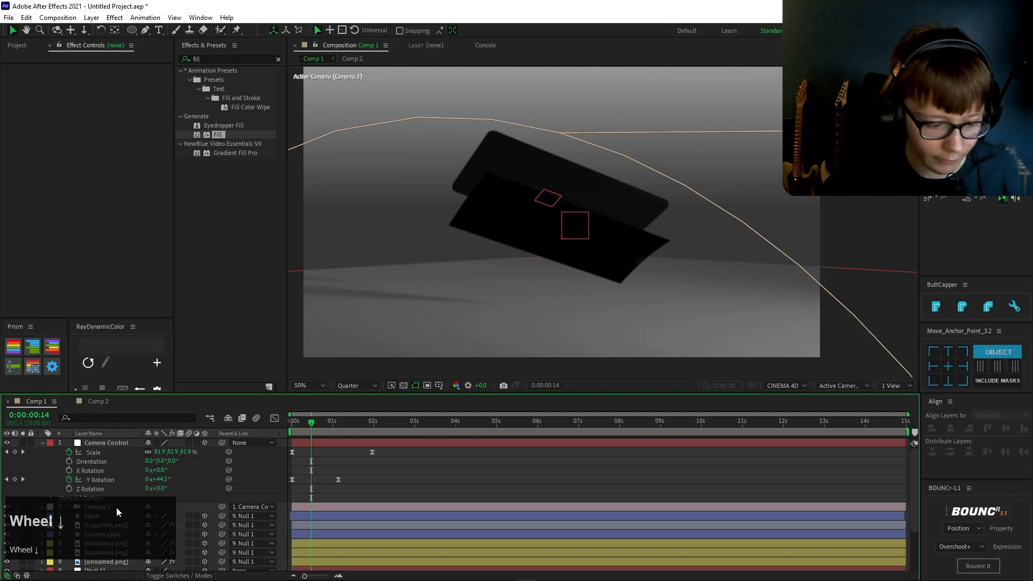
pyautogui.scroll(-3, 116, 507)
pyautogui.click(99, 541)
pyautogui.click(149, 529)
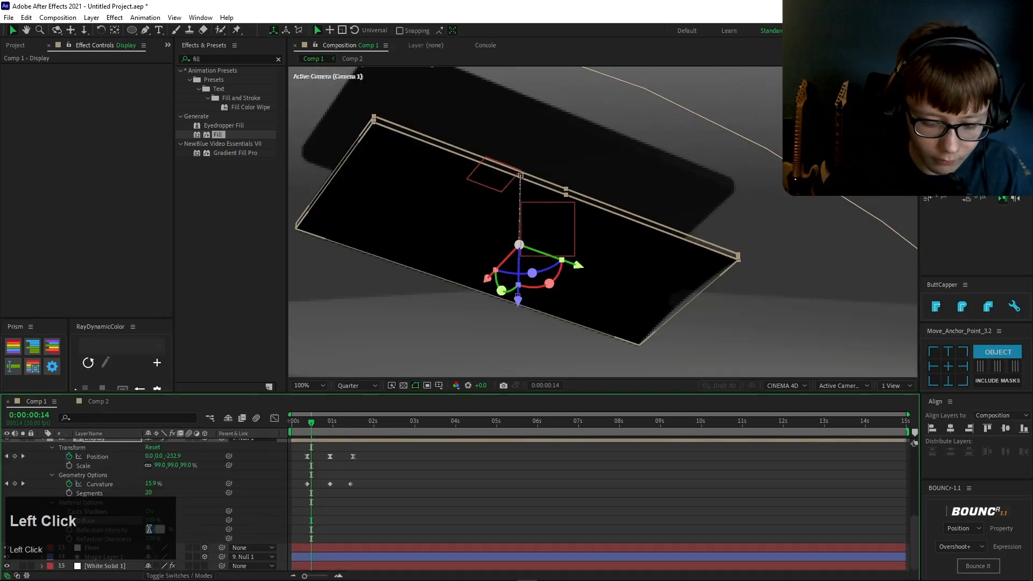
# Step: Change the Fill color of the lower solid in Comp 2 to a dark grey and check it in Comp 1
pyautogui.click(91, 403)
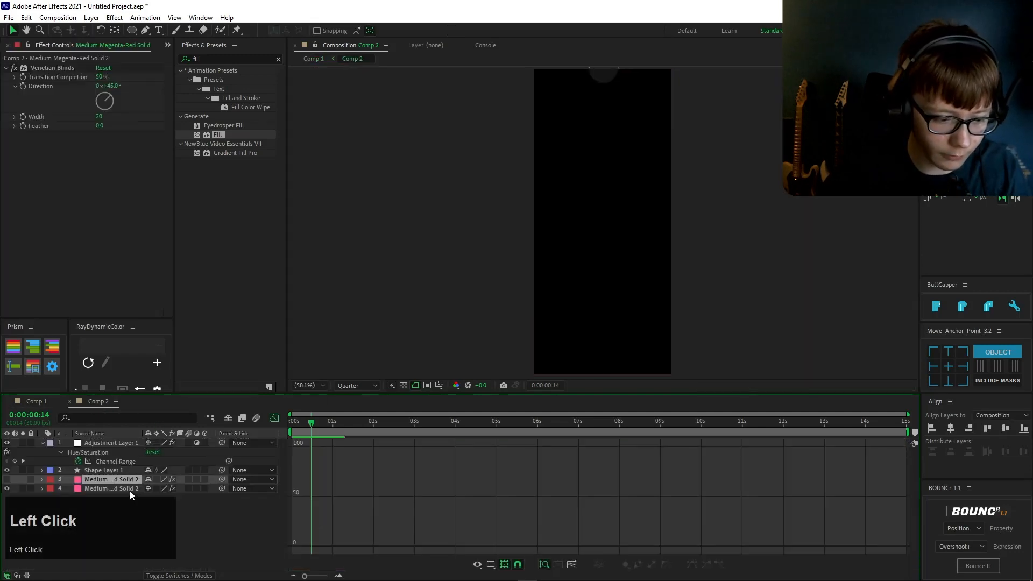
pyautogui.click(101, 95)
pyautogui.moveTo(719, 392); pyautogui.dragTo(646, 384)
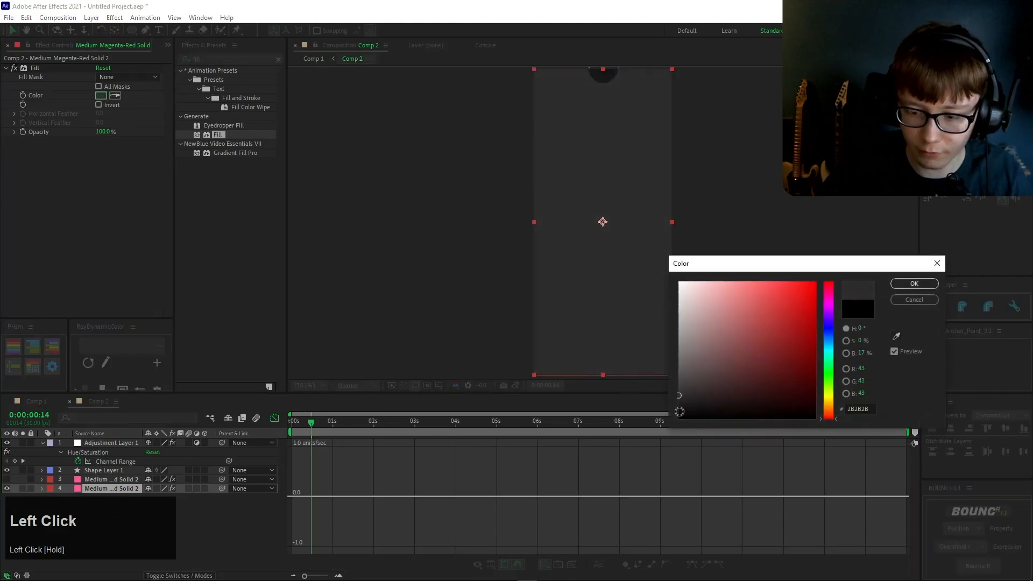
pyautogui.click(921, 284)
pyautogui.click(37, 402)
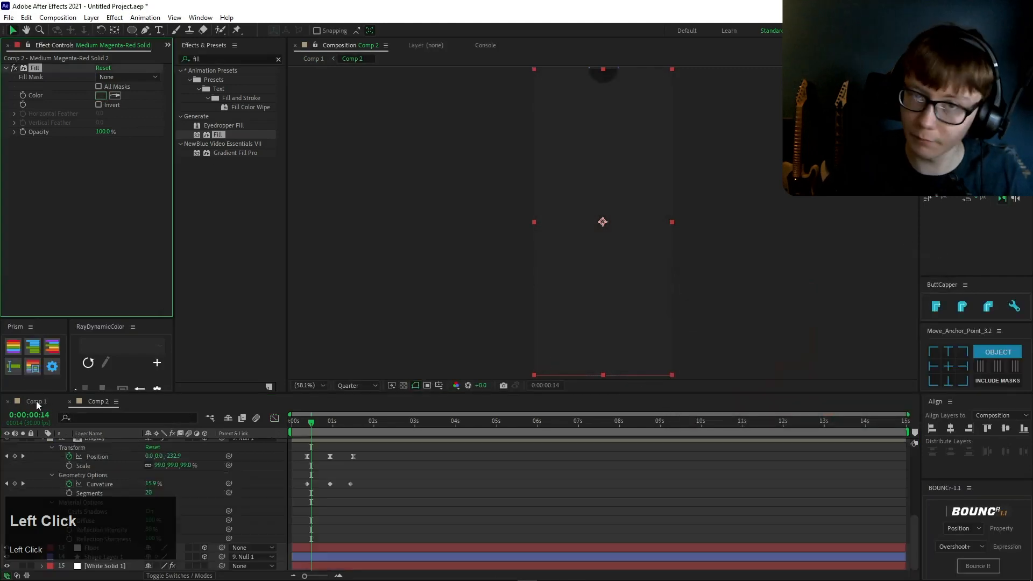
pyautogui.scroll(3, 473, 257)
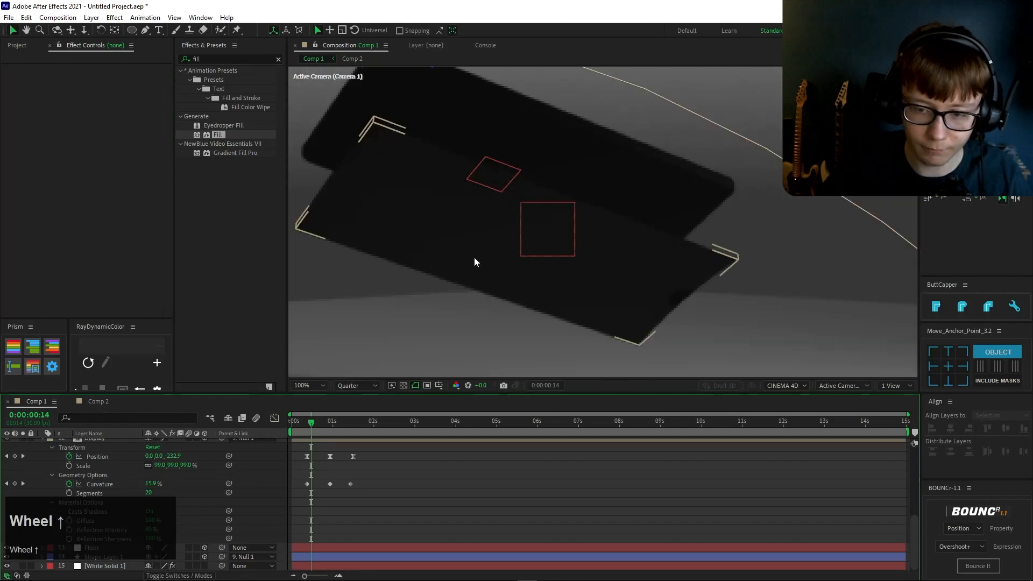
# Step: Show the upper striped solid in Comp 2 again and return to Comp 1
pyautogui.click(98, 402)
pyautogui.click(271, 418)
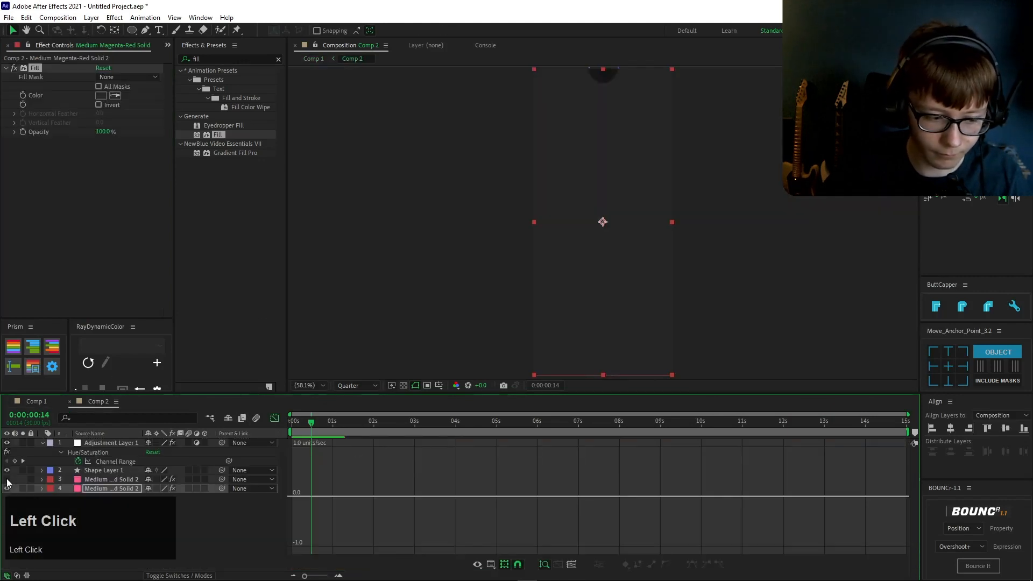
pyautogui.click(45, 400)
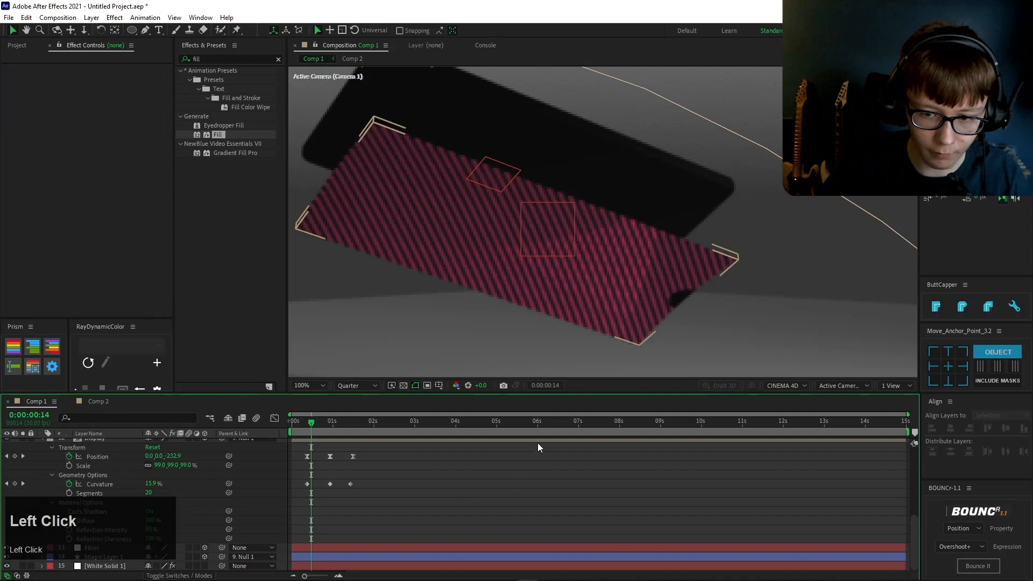
# Step: Preview the full phone animation from the first frame with the camera move
pyautogui.scroll(-2, 643, 286)
pyautogui.click(293, 430)
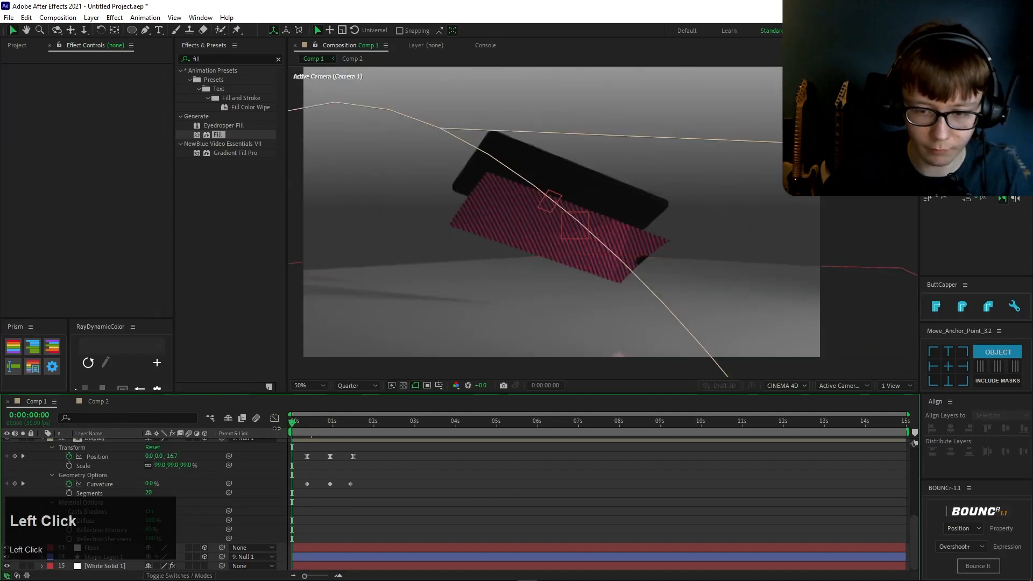
pyautogui.press('space')
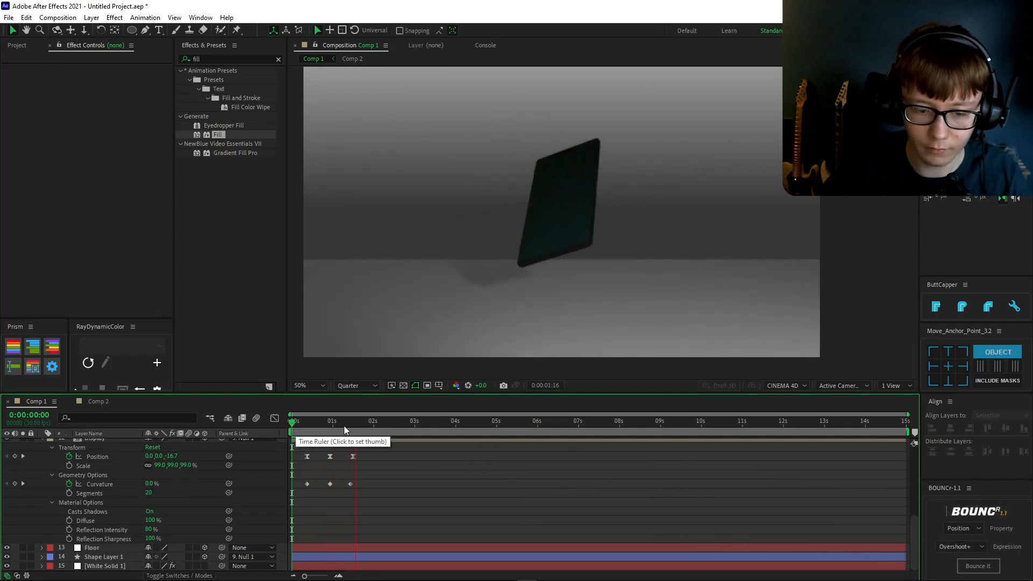
pyautogui.click(258, 425)
pyautogui.press('space')
# Step: Near the start of the animation, increase the Floor layer's Z Scale to 281% and preview from the first frame
pyautogui.click(299, 421)
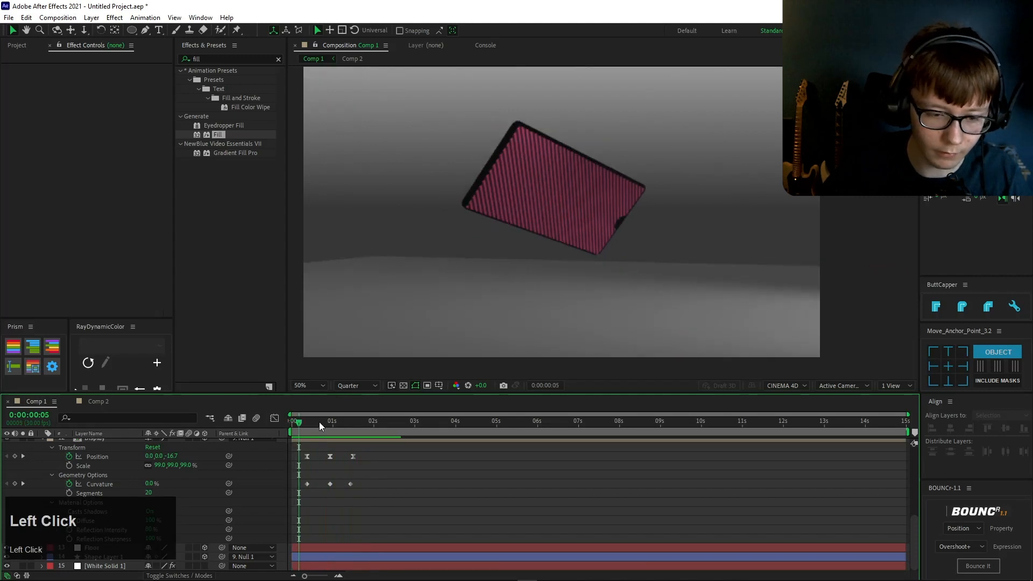
pyautogui.click(375, 307)
pyautogui.moveTo(200, 554); pyautogui.dragTo(530, 515)
pyautogui.click(363, 431)
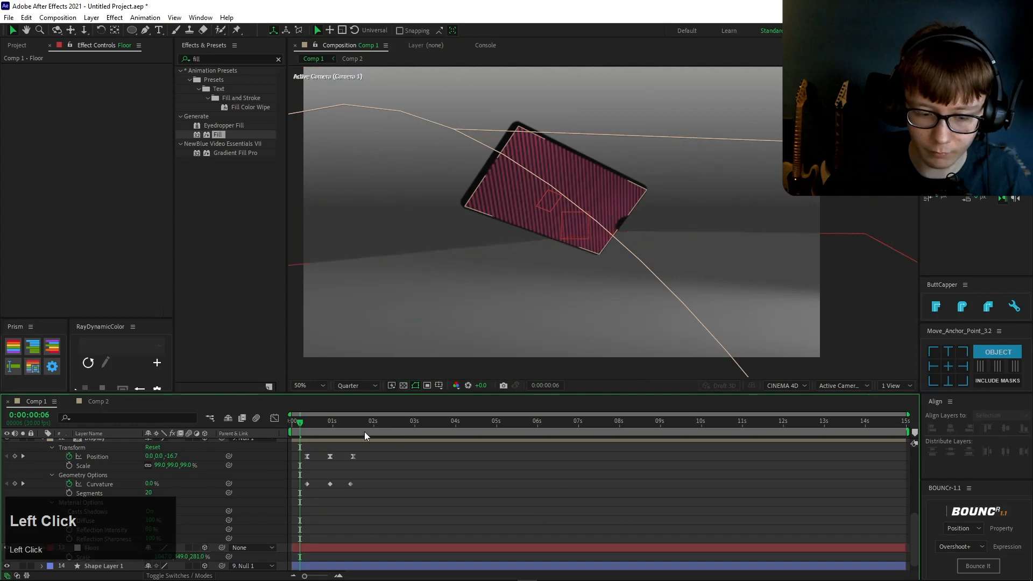
pyautogui.press('space')
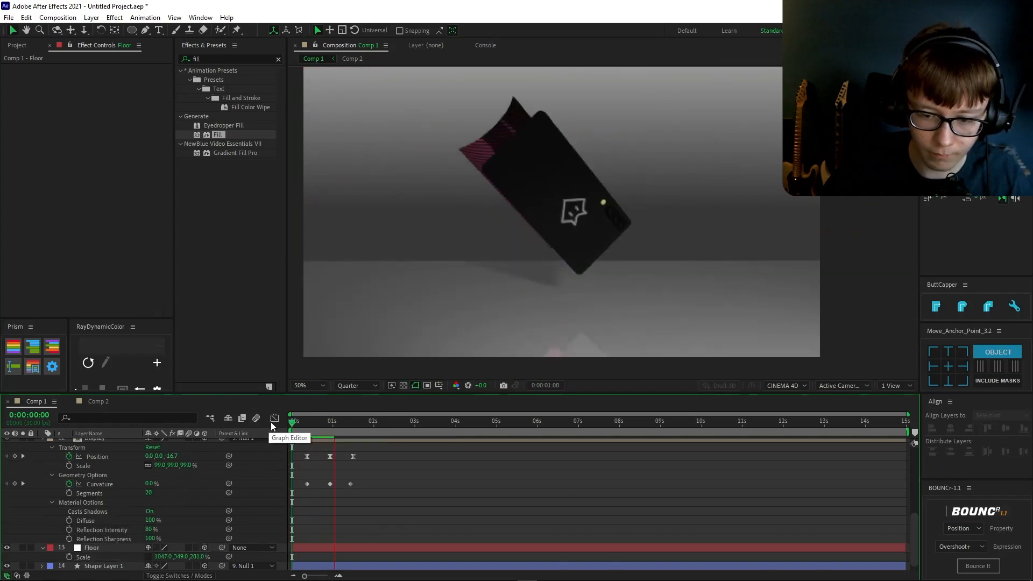
# Step: Go to frame 0:00:00:25 and set the preview resolution to Full
pyautogui.moveTo(314, 422)
pyautogui.mouseDown()
pyautogui.moveTo(346, 424)
pyautogui.moveTo(327, 426)
pyautogui.mouseUp()
pyautogui.click(362, 384)
pyautogui.click(367, 411)
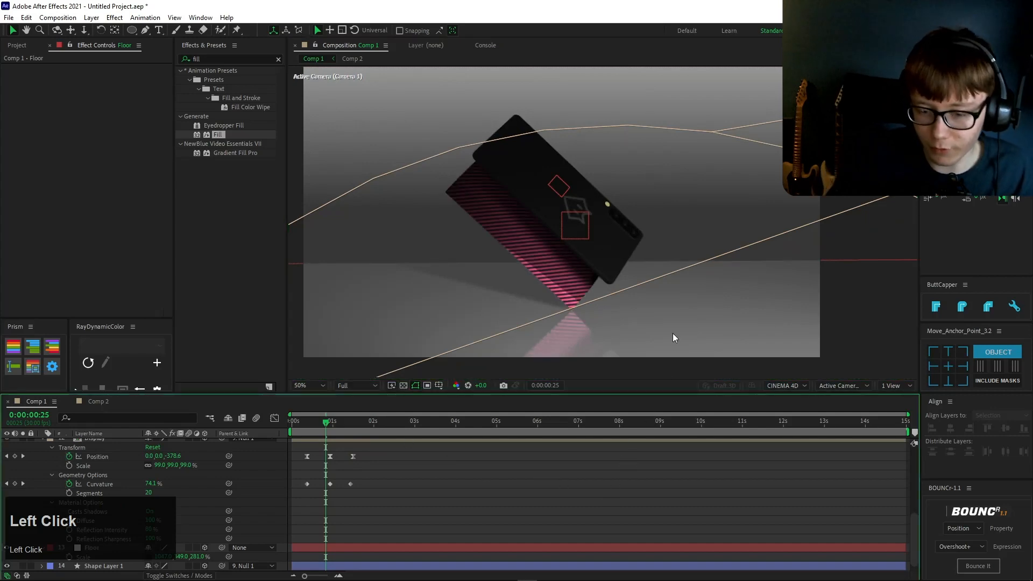
# Step: Examine the floor reflection and the striped display up close, including the display artwork in Comp 2
pyautogui.scroll(2, 571, 346)
pyautogui.middleClick(580, 267)
pyautogui.scroll(-3, 592, 253)
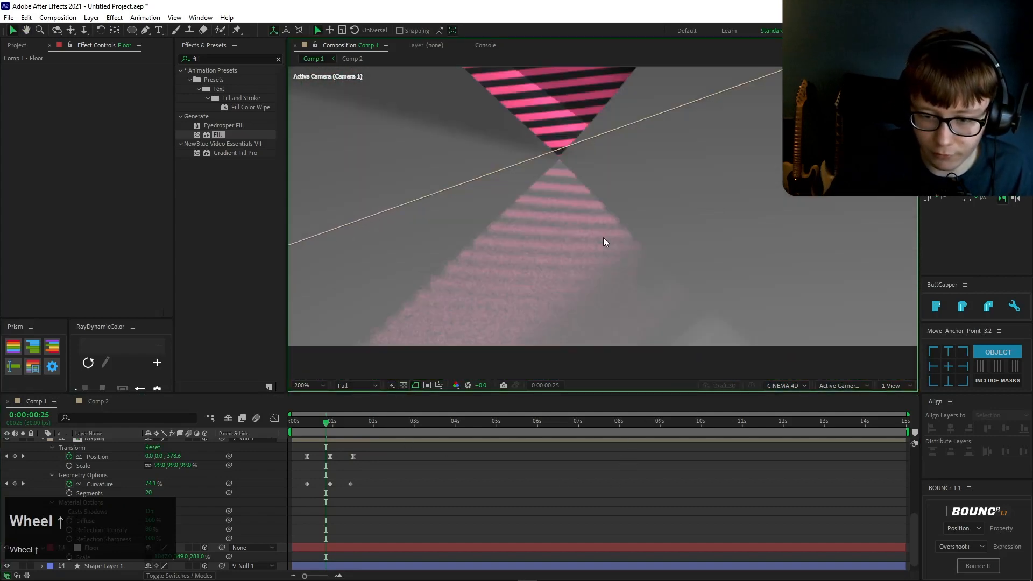
pyautogui.middleClick(603, 245)
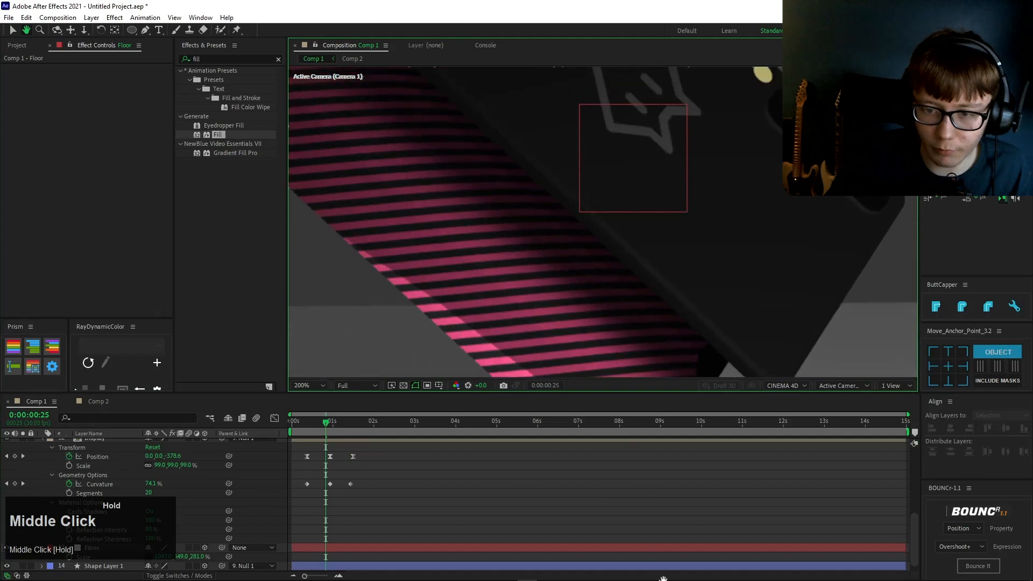
pyautogui.scroll(-1, 574, 302)
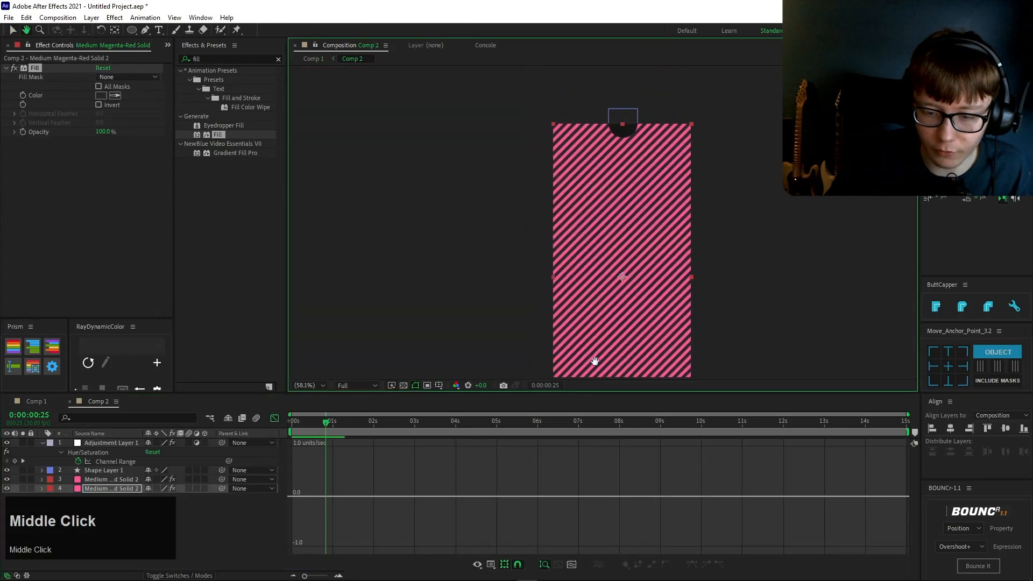
pyautogui.middleClick(594, 361)
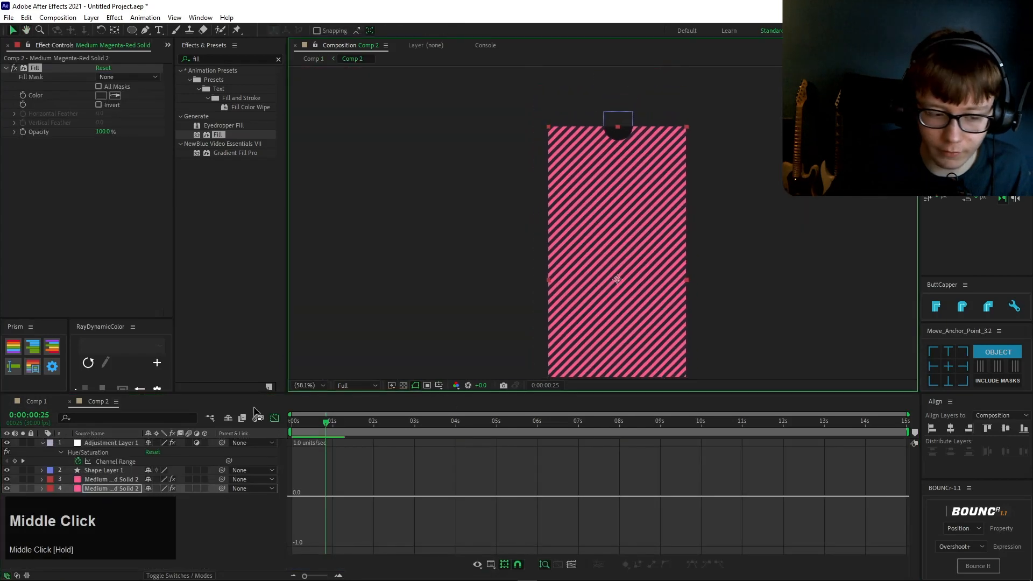
pyautogui.click(35, 401)
# Step: Examine the logo and camera details on the phone's back up close, and fit the composition in the viewer
pyautogui.scroll(-2, 589, 234)
pyautogui.middleClick(589, 234)
pyautogui.scroll(3, 787, 253)
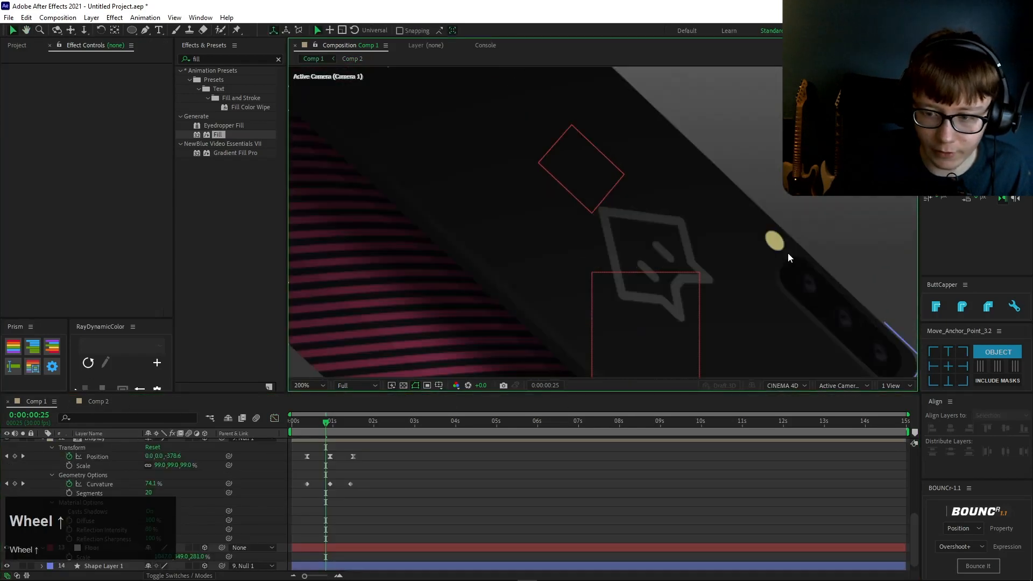
pyautogui.scroll(-4, 788, 253)
pyautogui.scroll(1, 786, 254)
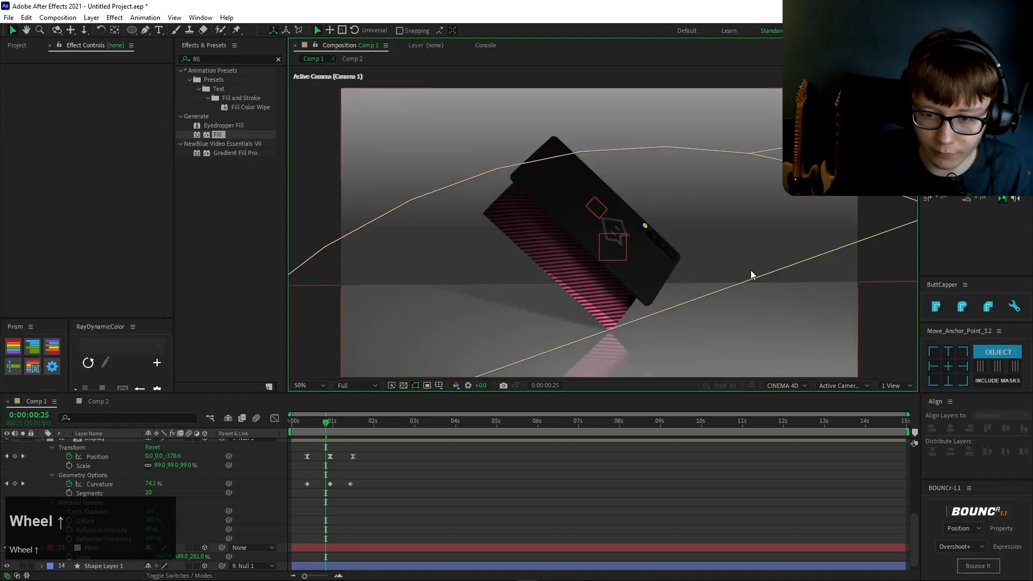
pyautogui.click(317, 389)
pyautogui.click(318, 206)
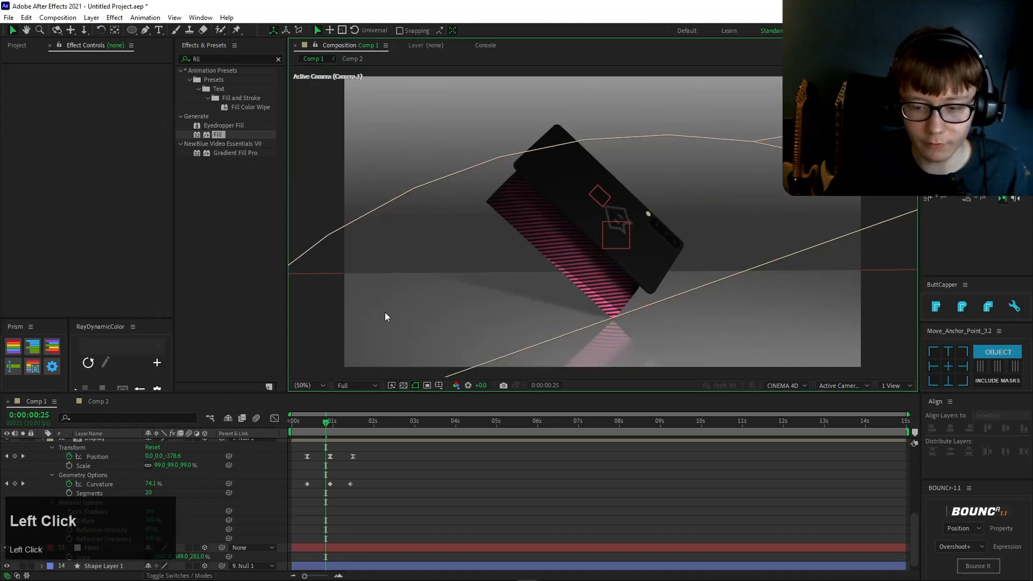
# Step: Set the preview resolution to Quarter and add a new shape layer containing a full-frame ellipse
pyautogui.click(342, 388)
pyautogui.click(364, 440)
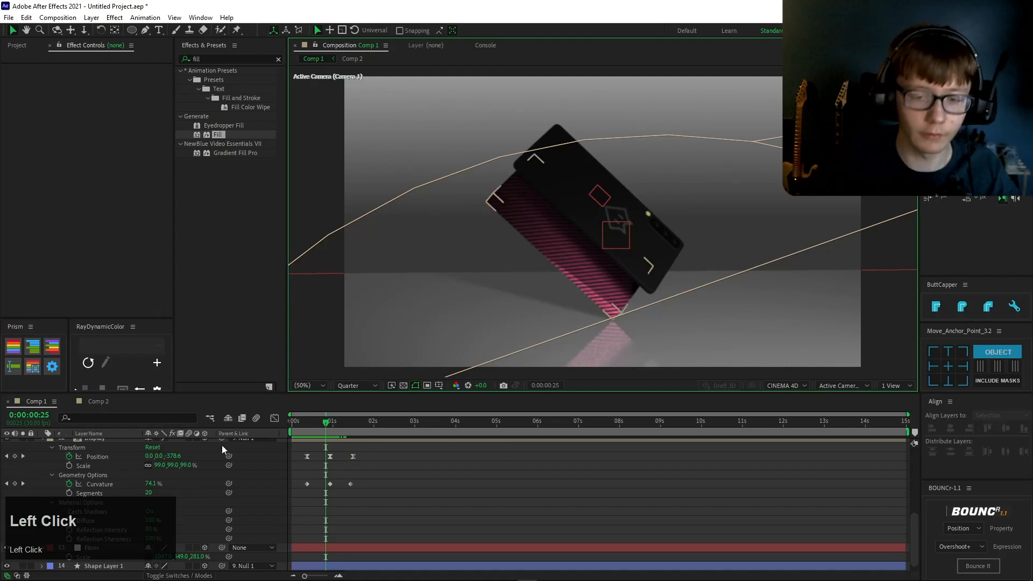
pyautogui.press('s')
pyautogui.press('s')
pyautogui.doubleClick(137, 30)
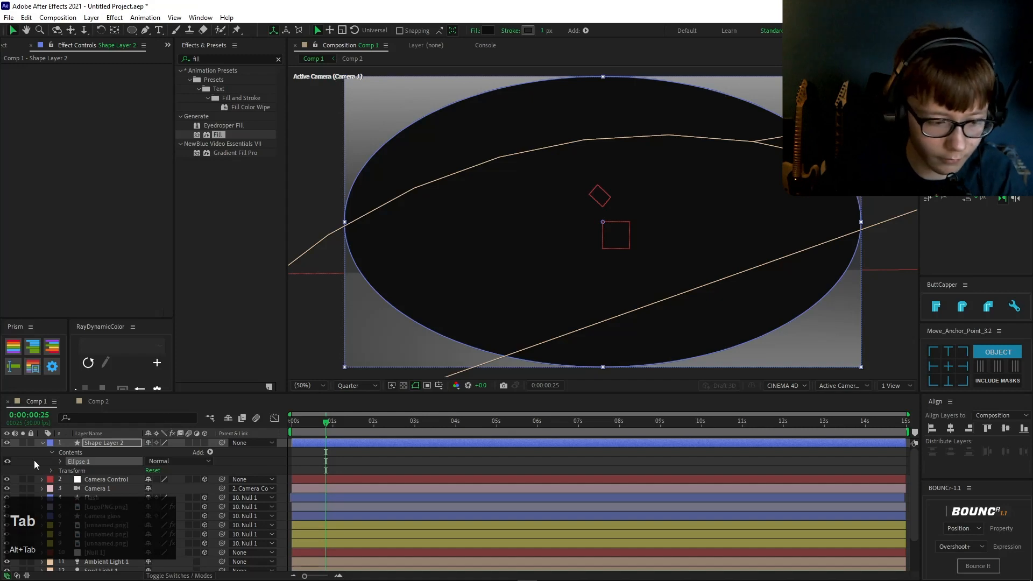
# Step: Set the ellipse path's size to 800 by 800 to make it a circle
pyautogui.click(59, 461)
pyautogui.click(70, 471)
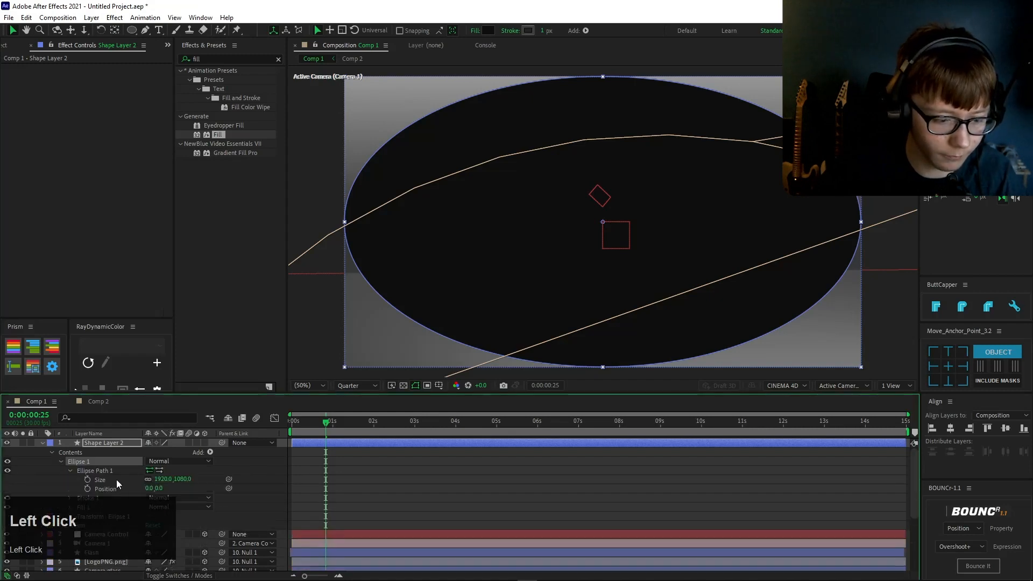
pyautogui.click(152, 485)
pyautogui.write('800')
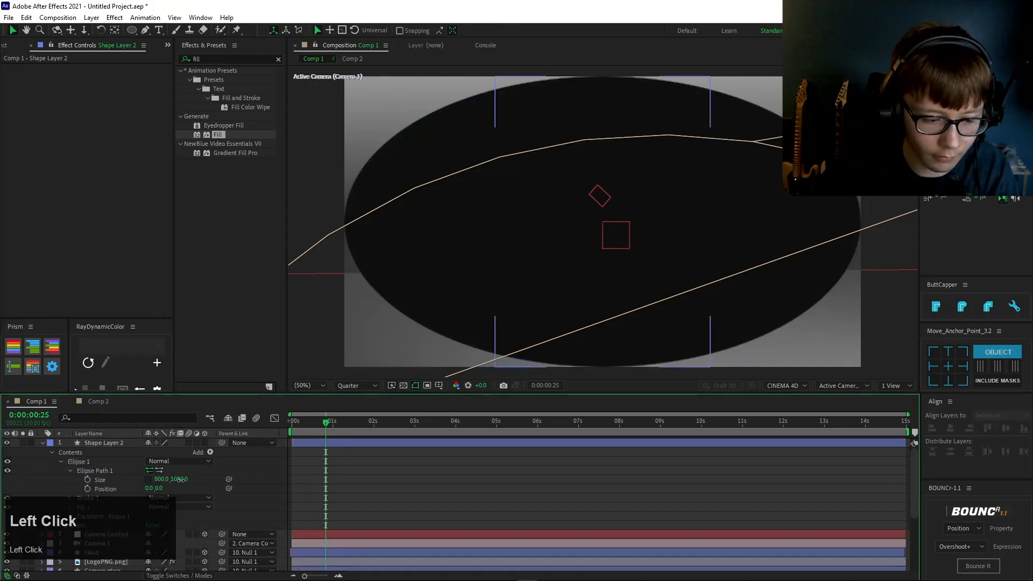
pyautogui.click(180, 479)
pyautogui.write('800')
# Step: Make the circle a bright green 3D layer and set its scale to 50%
pyautogui.click(118, 444)
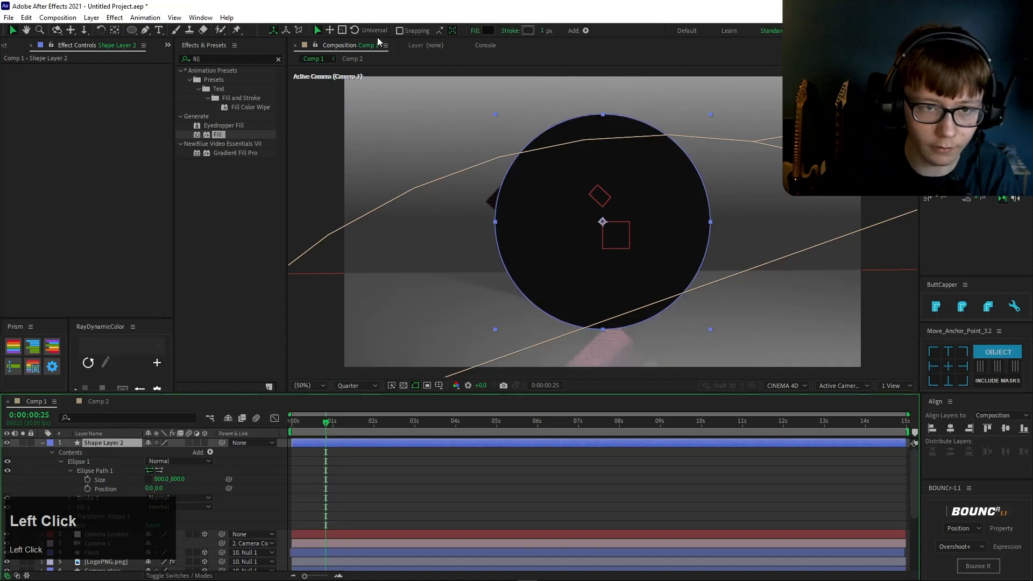
pyautogui.click(491, 31)
pyautogui.click(828, 370)
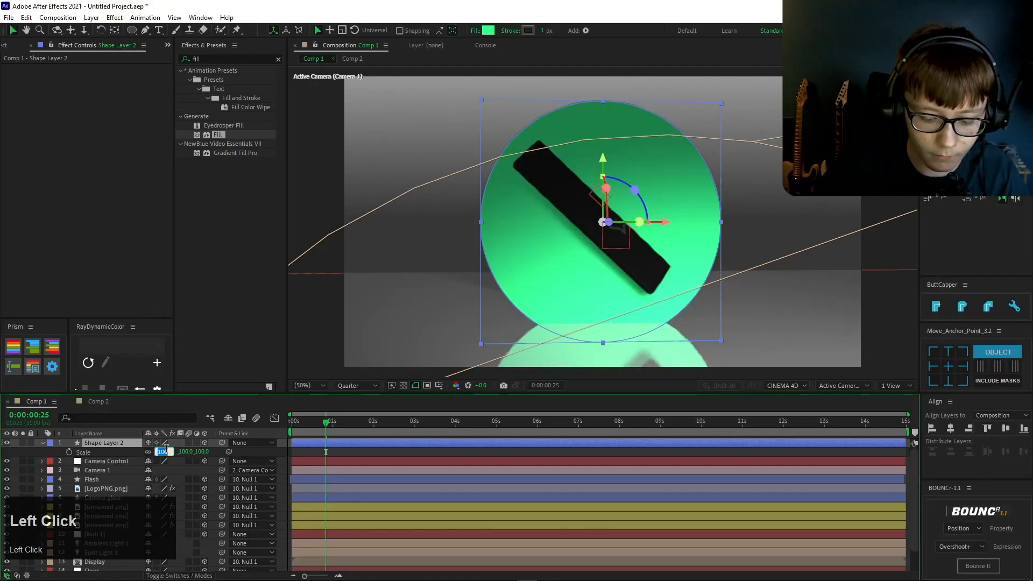
pyautogui.write('50')
pyautogui.press('Return')
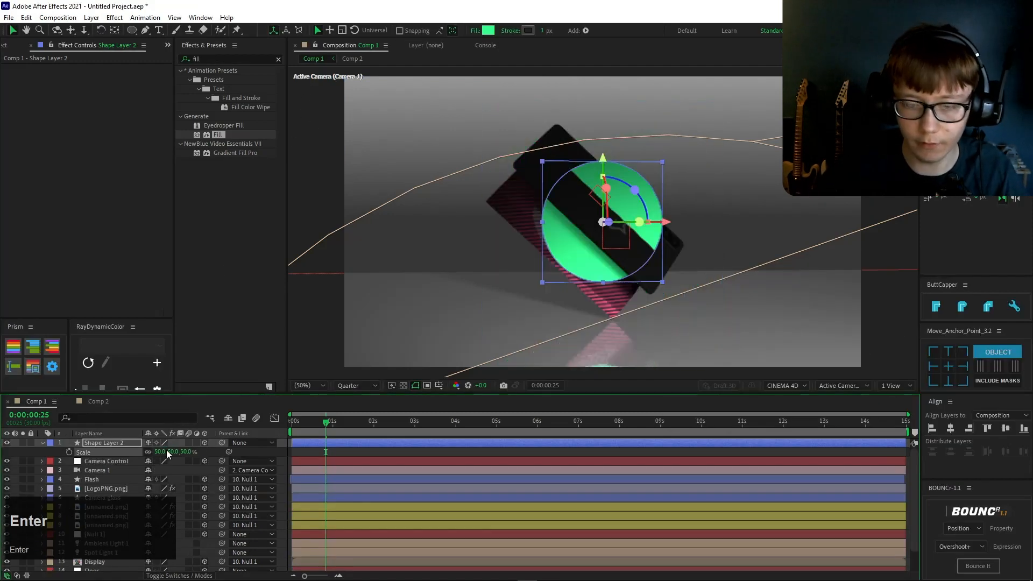
# Step: Set the green circle's X Rotation to 90° so it lies flat
pyautogui.press('r')
pyautogui.click(160, 461)
pyautogui.write('90')
pyautogui.press('Return')
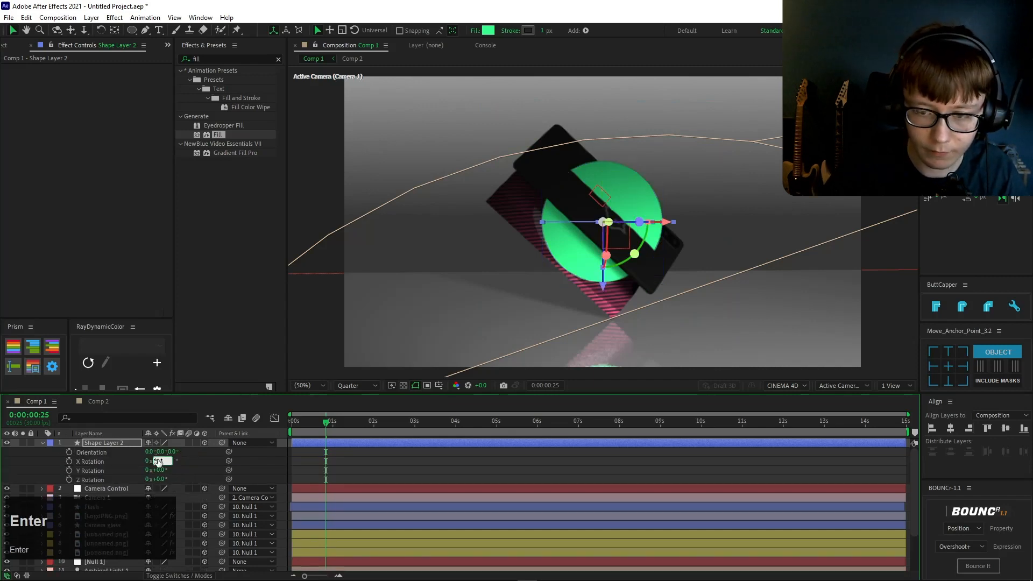
# Step: Shrink the green disc to 30% and place it on the floor beside the phone at position 221, 878, 686
pyautogui.press('p')
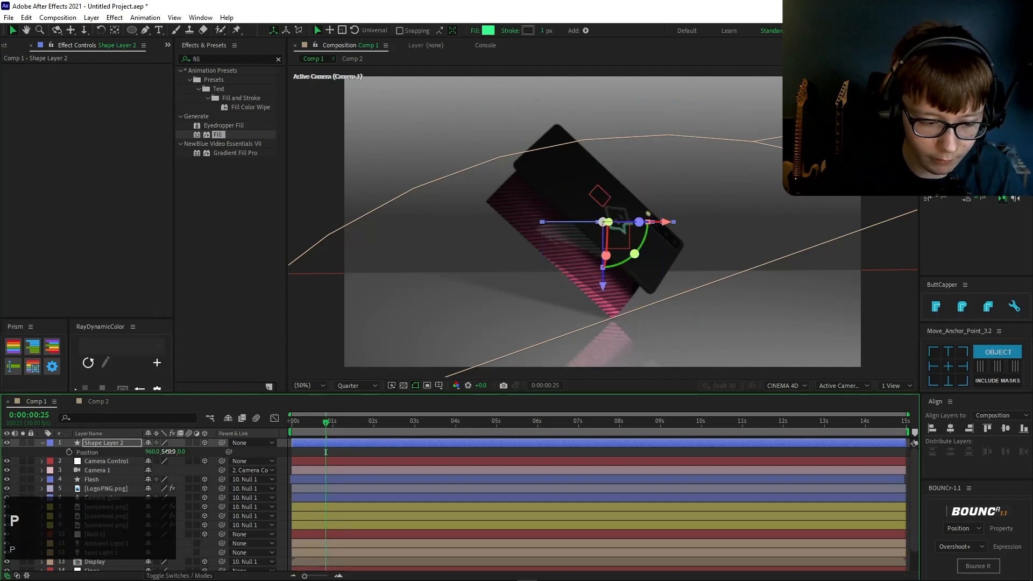
pyautogui.moveTo(168, 452); pyautogui.dragTo(349, 424)
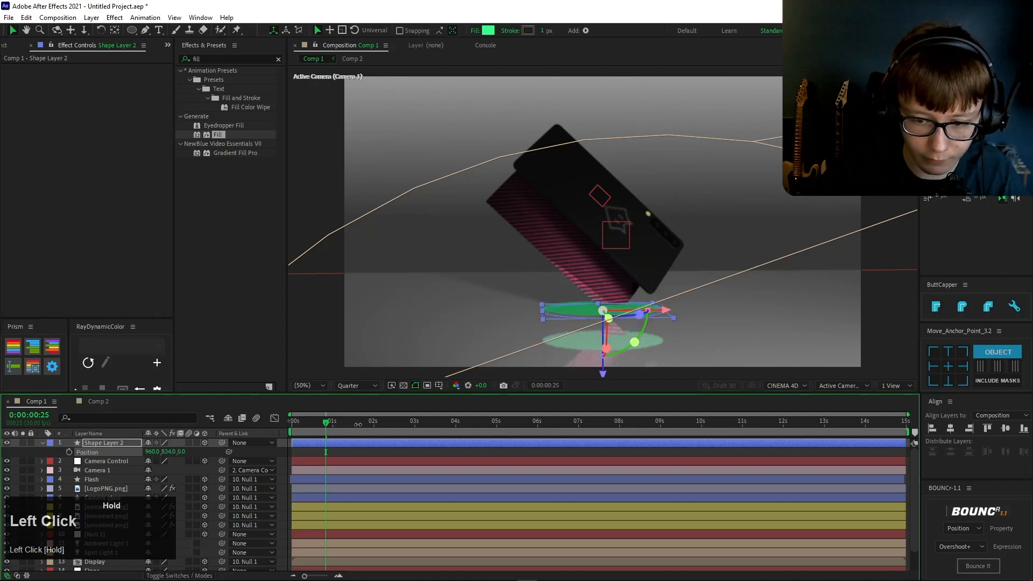
pyautogui.moveTo(603, 306); pyautogui.dragTo(465, 326)
pyautogui.hotkey('shift', 's')
pyautogui.moveTo(67, 462); pyautogui.dragTo(45, 462)
pyautogui.moveTo(134, 455); pyautogui.dragTo(492, 412)
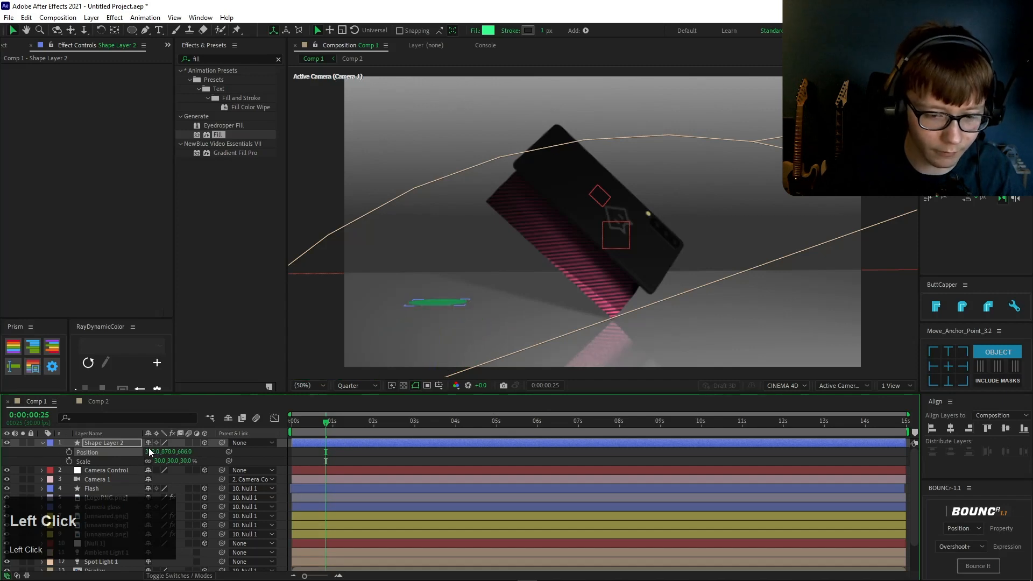
pyautogui.moveTo(152, 451); pyautogui.dragTo(94, 453)
# Step: Increase the green disc's Extrusion Depth in its geometry options to turn it into an upright cylinder
pyautogui.press('u')
pyautogui.press('u')
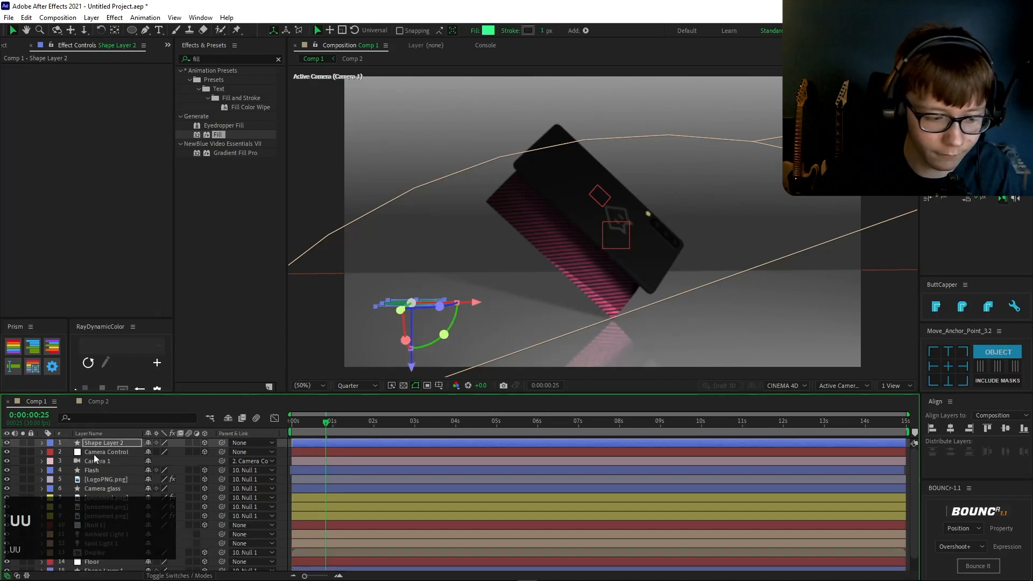
pyautogui.scroll(-2, 166, 487)
pyautogui.scroll(-5, 103, 510)
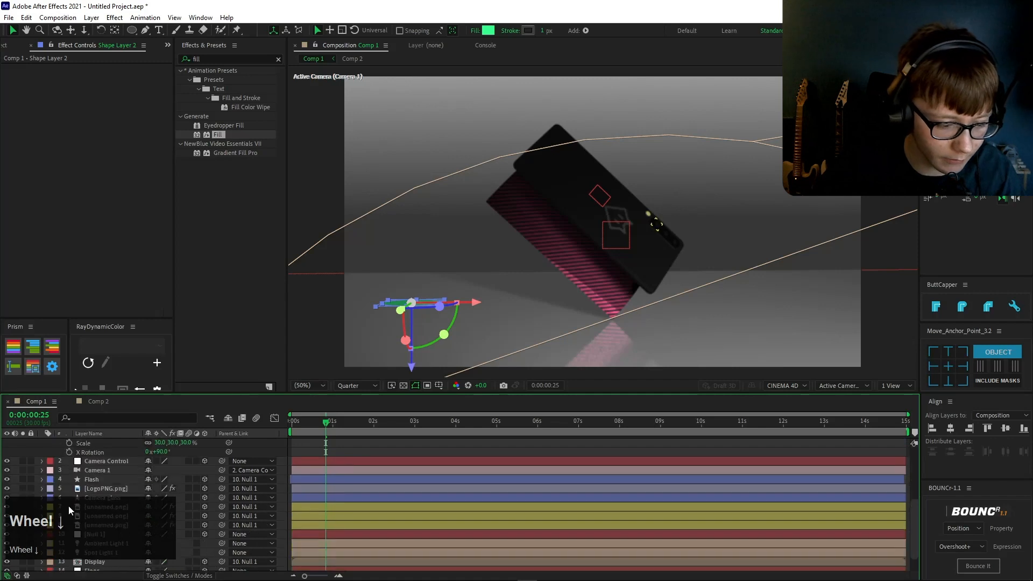
pyautogui.scroll(5, 69, 505)
pyautogui.click(59, 458)
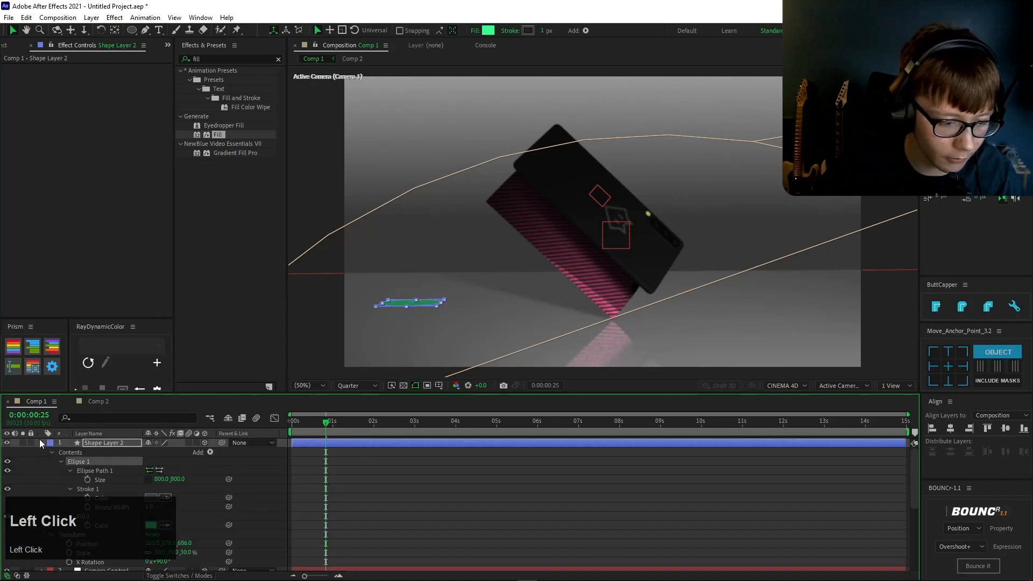
pyautogui.doubleClick(41, 441)
pyautogui.click(56, 457)
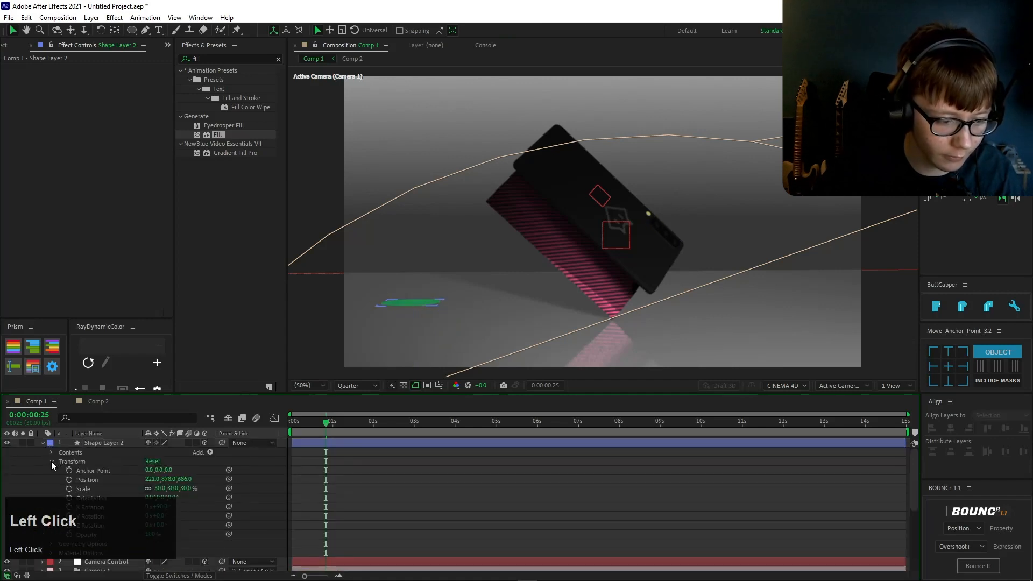
pyautogui.click(51, 455)
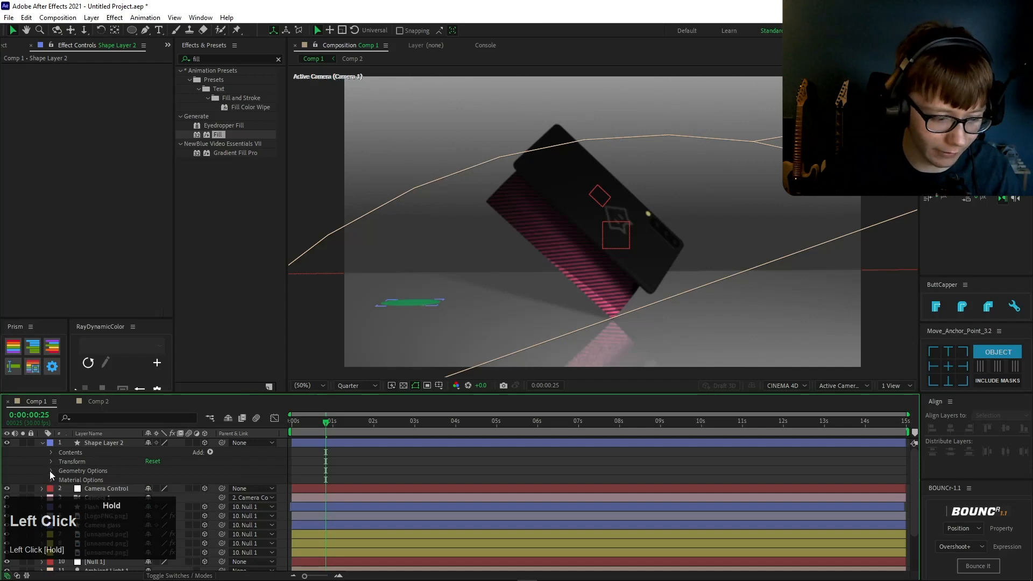
pyautogui.click(50, 471)
pyautogui.click(53, 470)
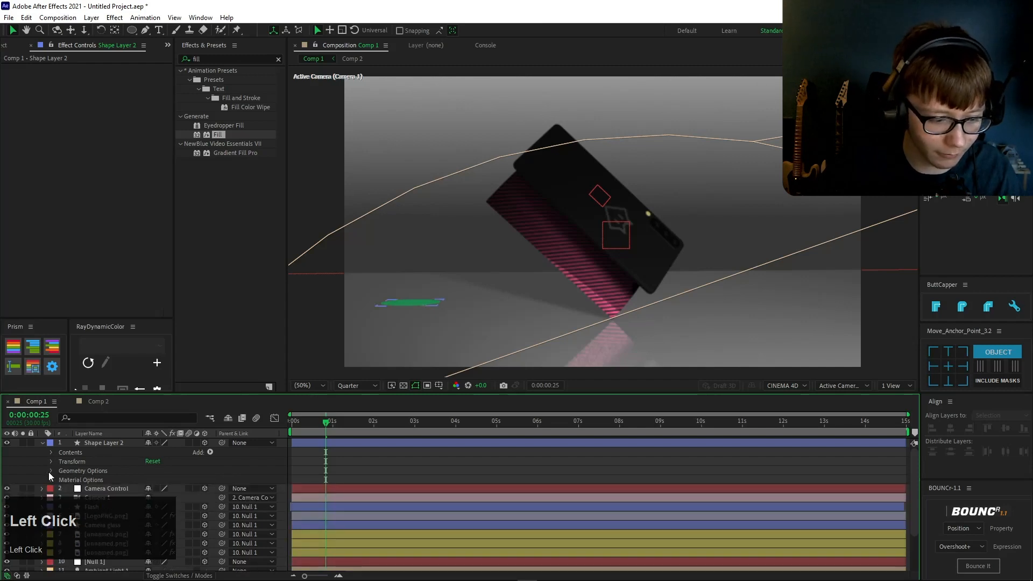
pyautogui.click(50, 472)
pyautogui.moveTo(169, 507); pyautogui.dragTo(439, 475)
# Step: Set the green cylinder's stroke to None
pyautogui.click(515, 34)
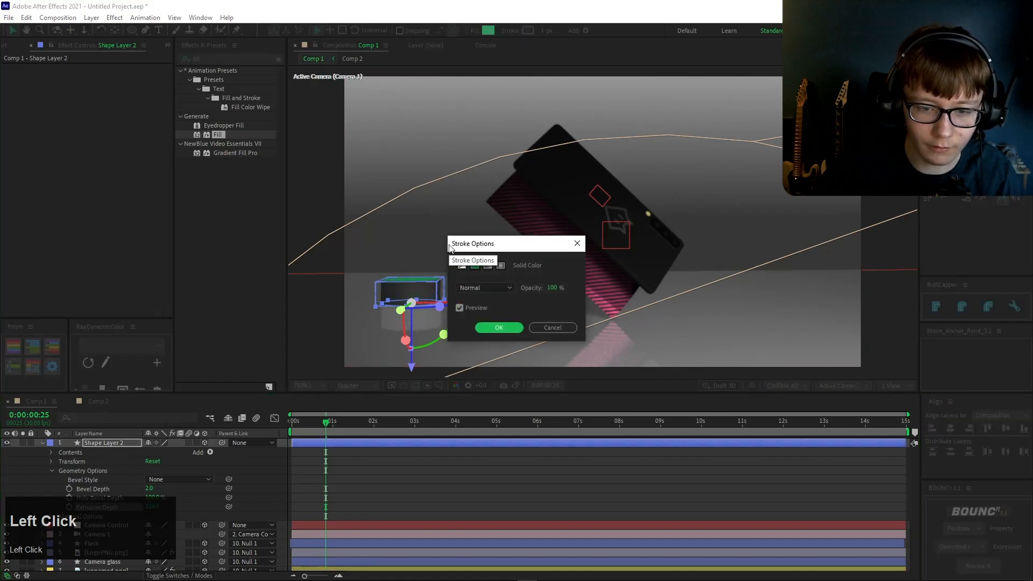
pyautogui.click(461, 266)
pyautogui.click(498, 329)
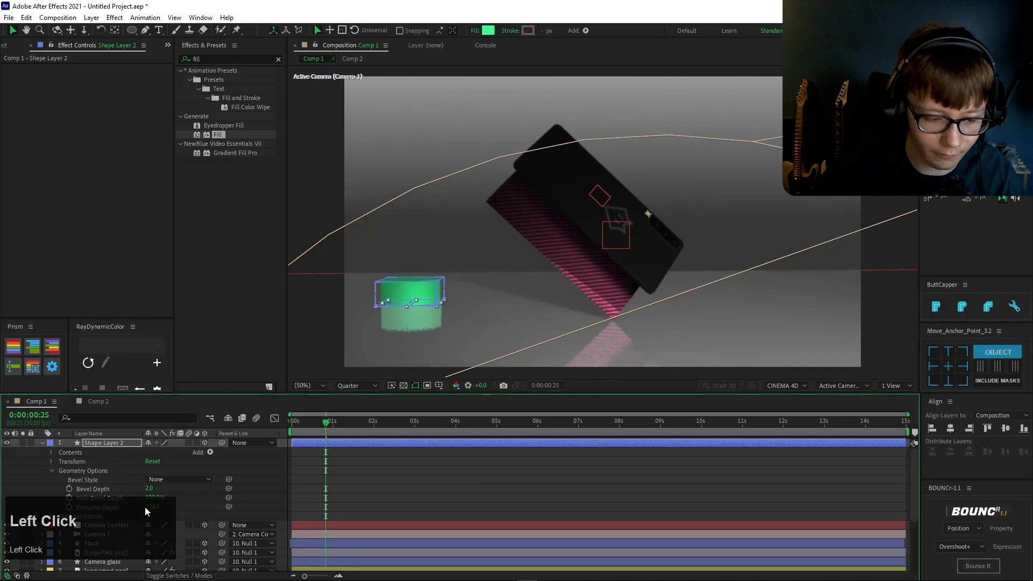
# Step: Give the cylinder a Convex bevel with a depth of 10, check its edges up close, and fit the view
pyautogui.moveTo(148, 491); pyautogui.dragTo(207, 487)
pyautogui.click(180, 480)
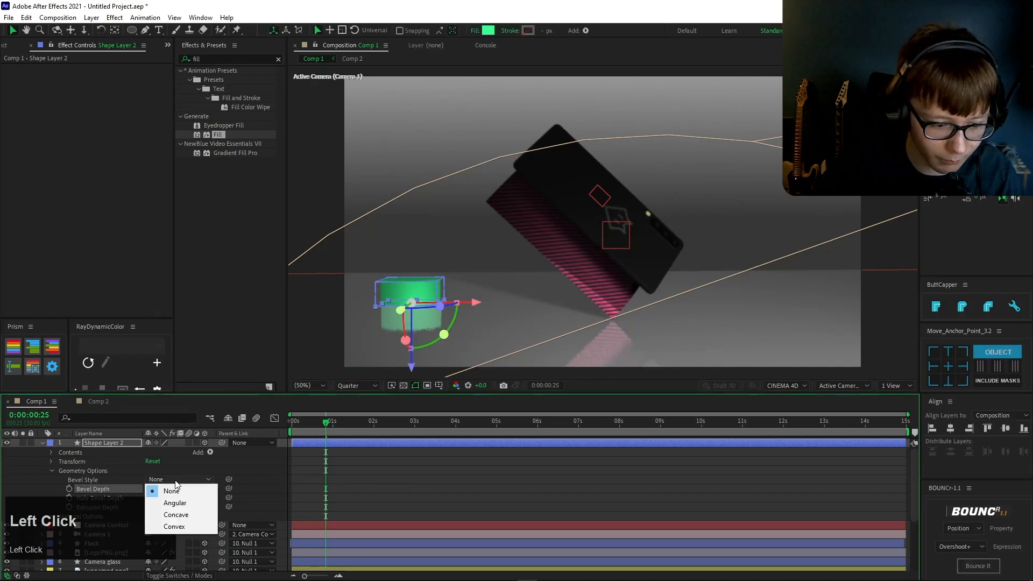
pyautogui.click(179, 523)
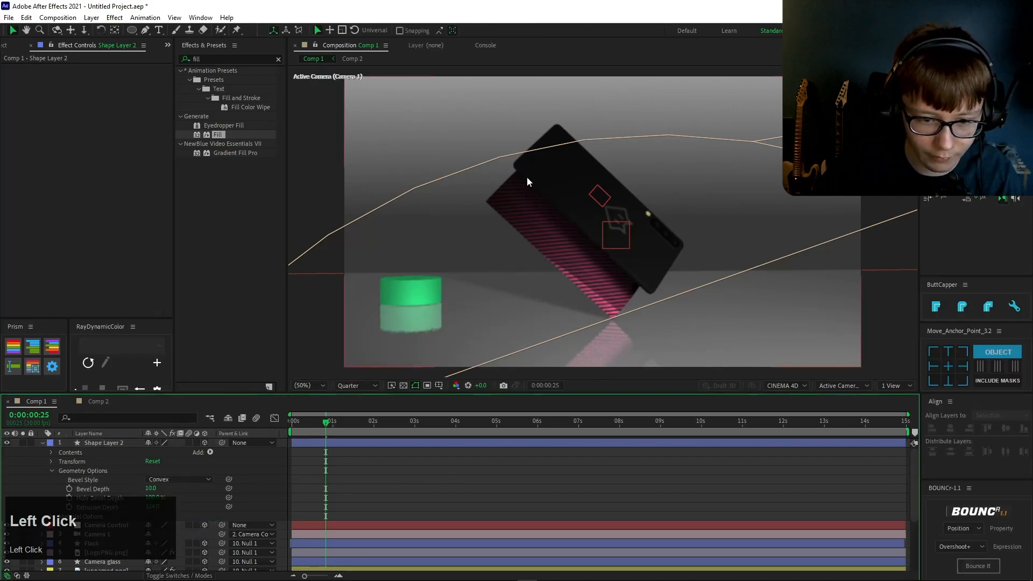
pyautogui.middleClick(527, 177)
pyautogui.scroll(4, 534, 235)
pyautogui.scroll(-2, 538, 226)
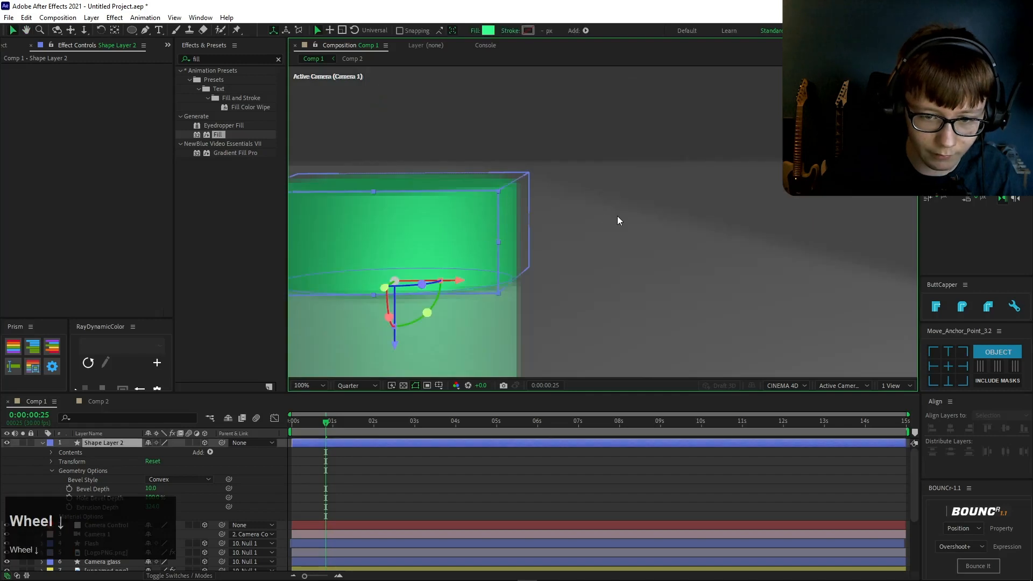
pyautogui.middleClick(617, 215)
pyautogui.click(310, 385)
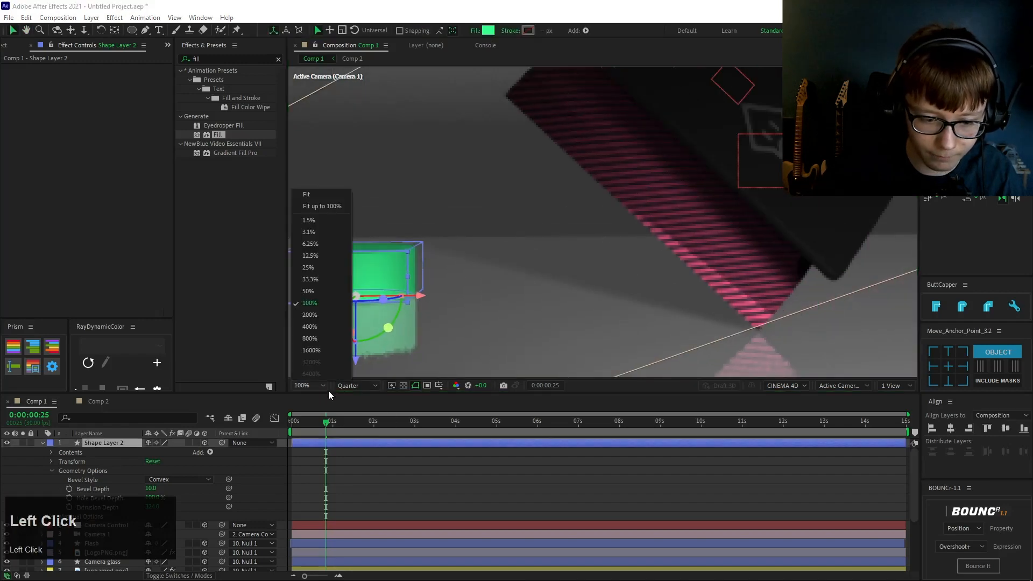
pyautogui.click(322, 195)
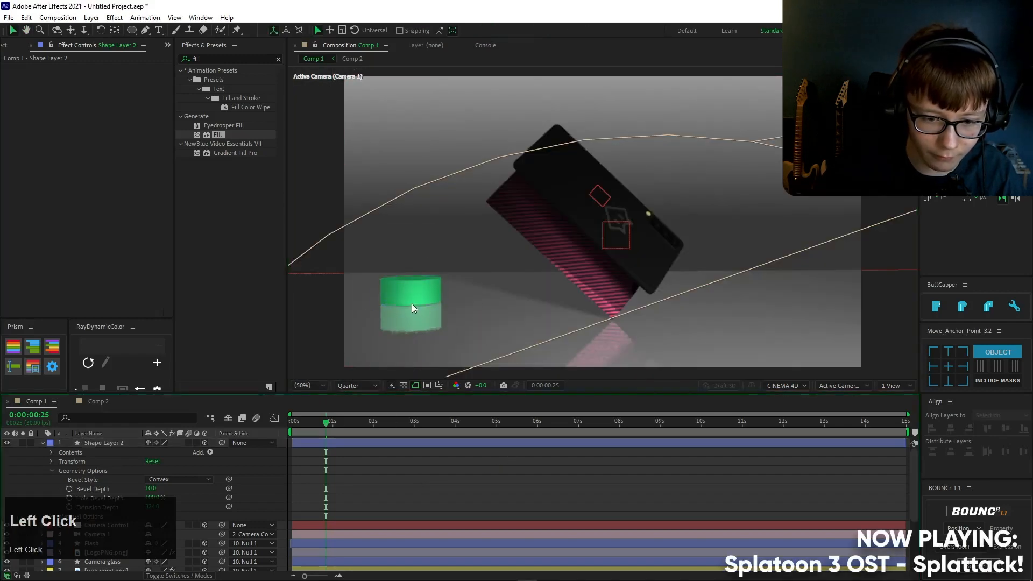
# Step: Lower the green cylinder layer's opacity to 45%
pyautogui.press('t')
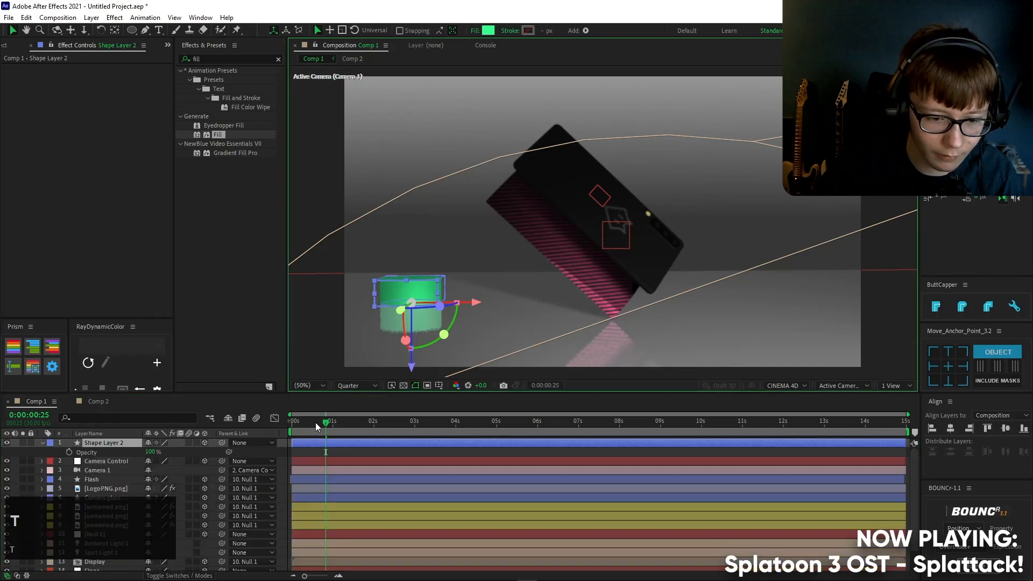
pyautogui.click(159, 451)
pyautogui.write('60')
pyautogui.press('Return')
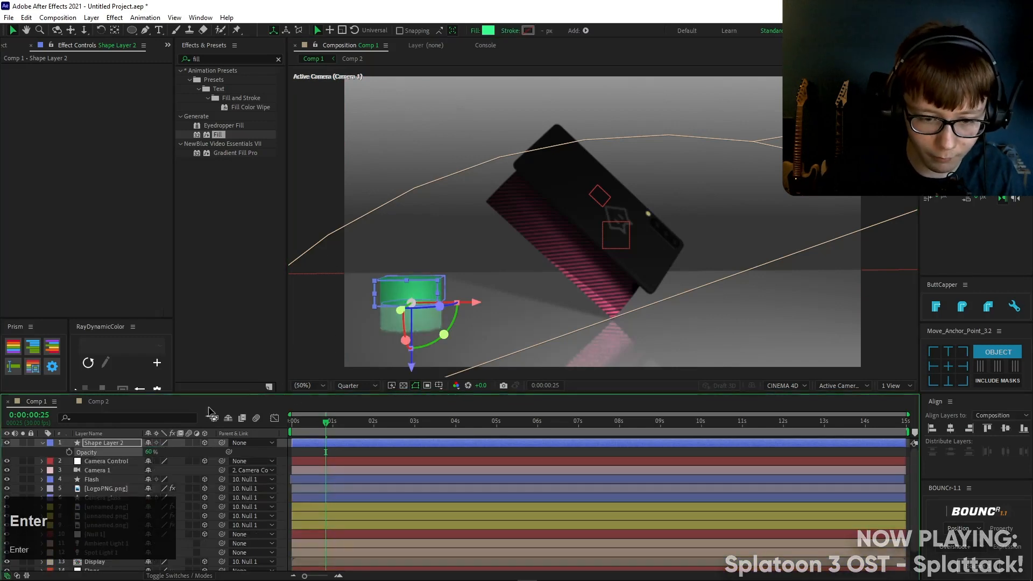
pyautogui.click(338, 453)
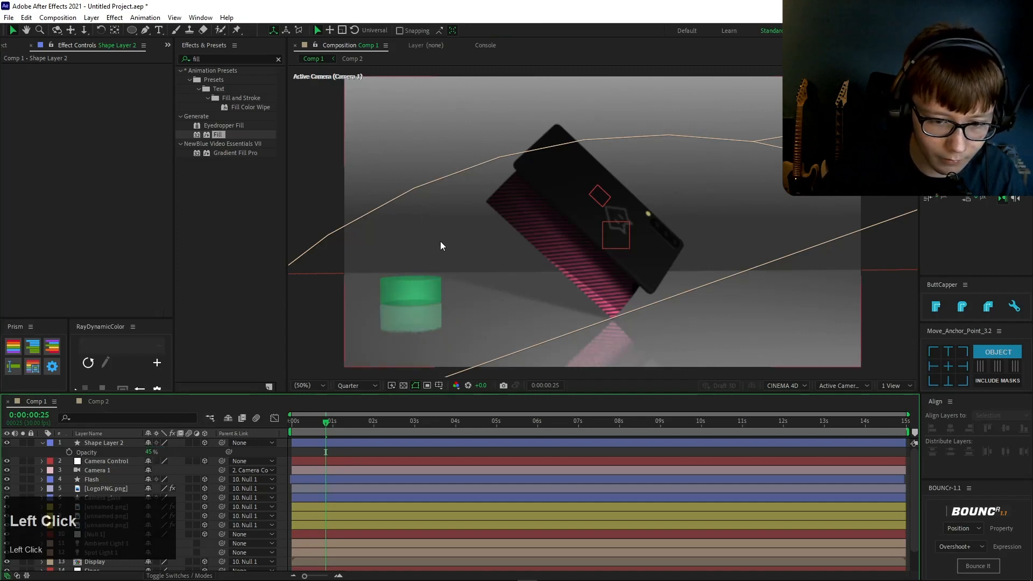
# Step: Reveal the cylinder layer's modified properties, preview the animation from the first frame, and go to 0:00:00:29
pyautogui.click(111, 442)
pyautogui.press('u')
pyautogui.press('u')
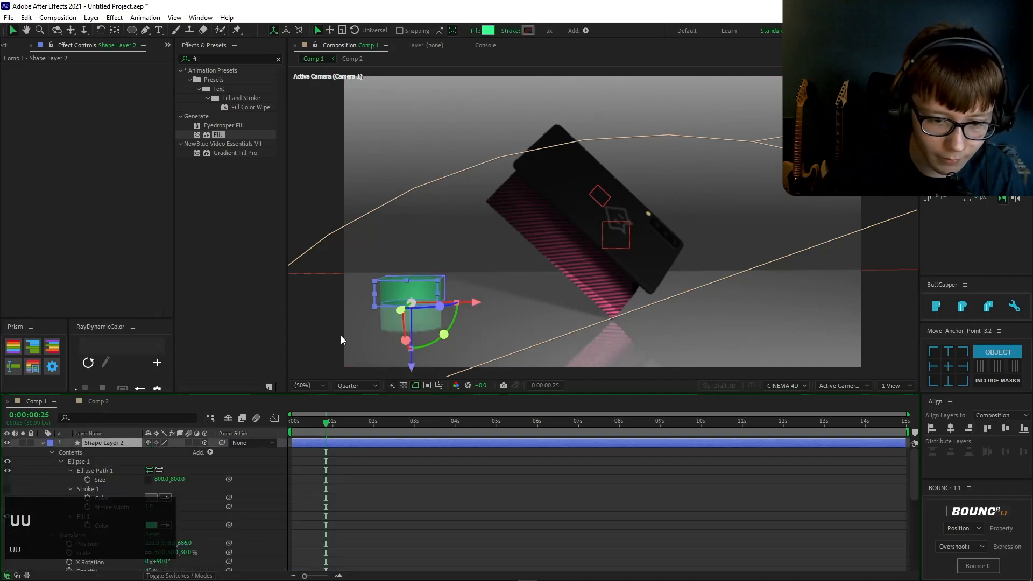
pyautogui.click(483, 516)
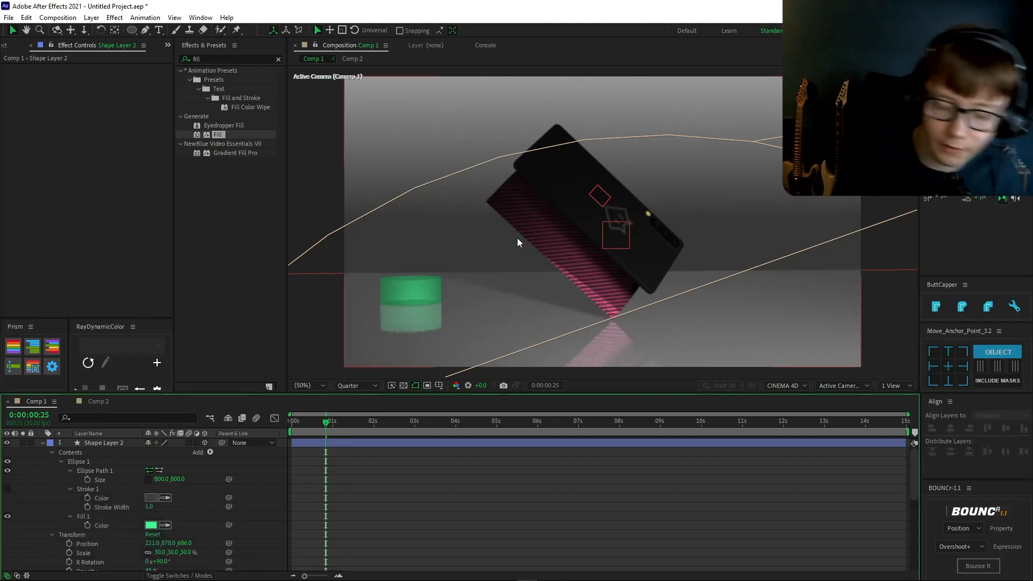
pyautogui.click(297, 425)
pyautogui.press('space')
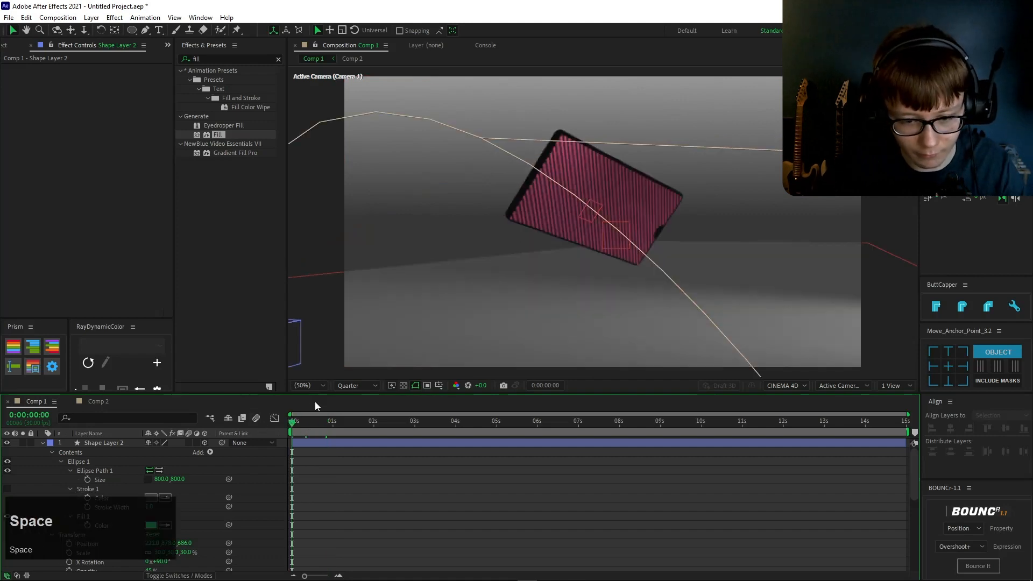
pyautogui.moveTo(322, 425)
pyautogui.mouseDown()
pyautogui.moveTo(307, 430)
pyautogui.moveTo(332, 427)
pyautogui.mouseUp()
pyautogui.press('space')
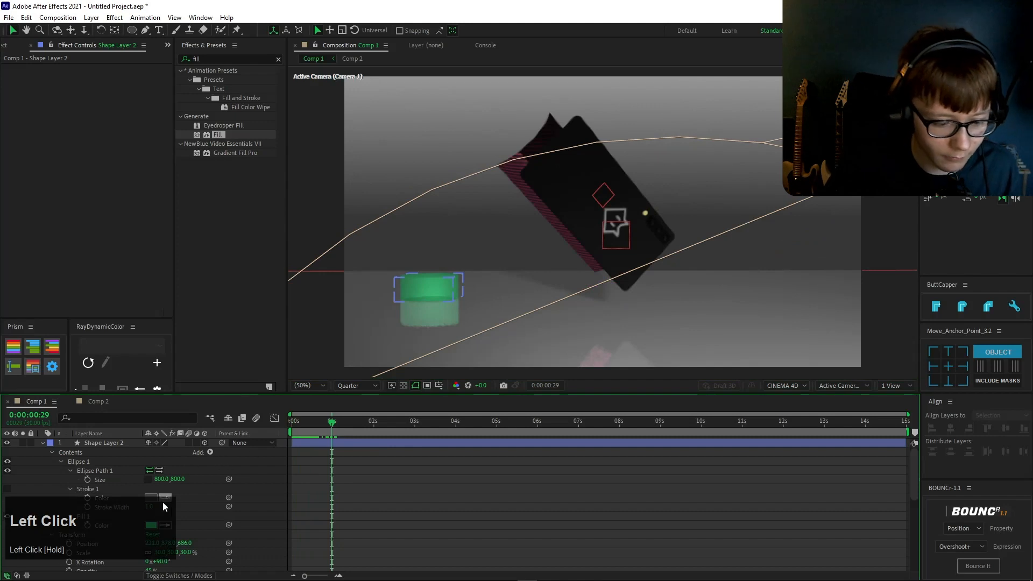
# Step: Duplicate the green cylinder, move the copy across the floor to X position 1663, and scale it down to 15%
pyautogui.click(102, 446)
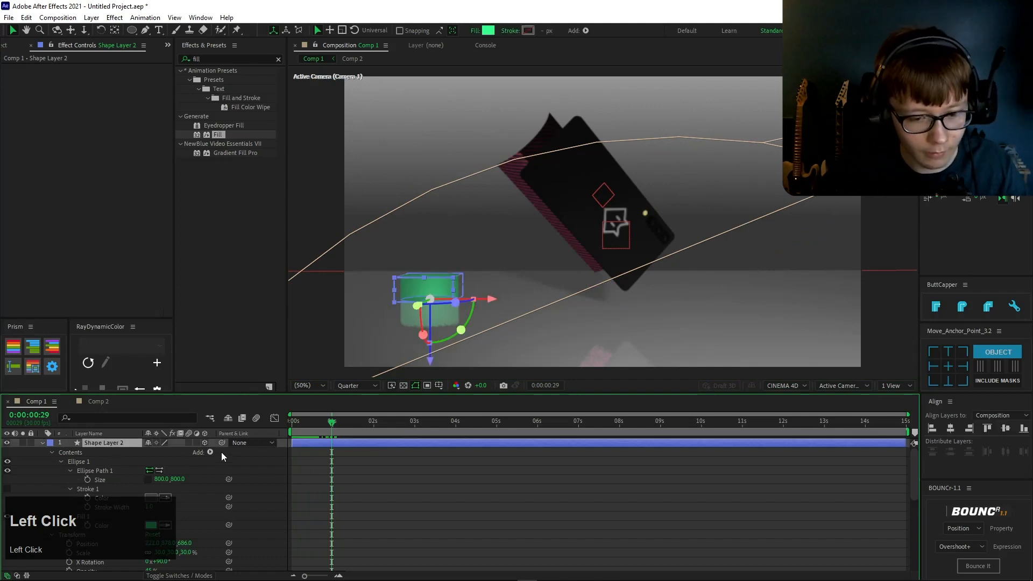
pyautogui.hotkey('ctrl', 'd')
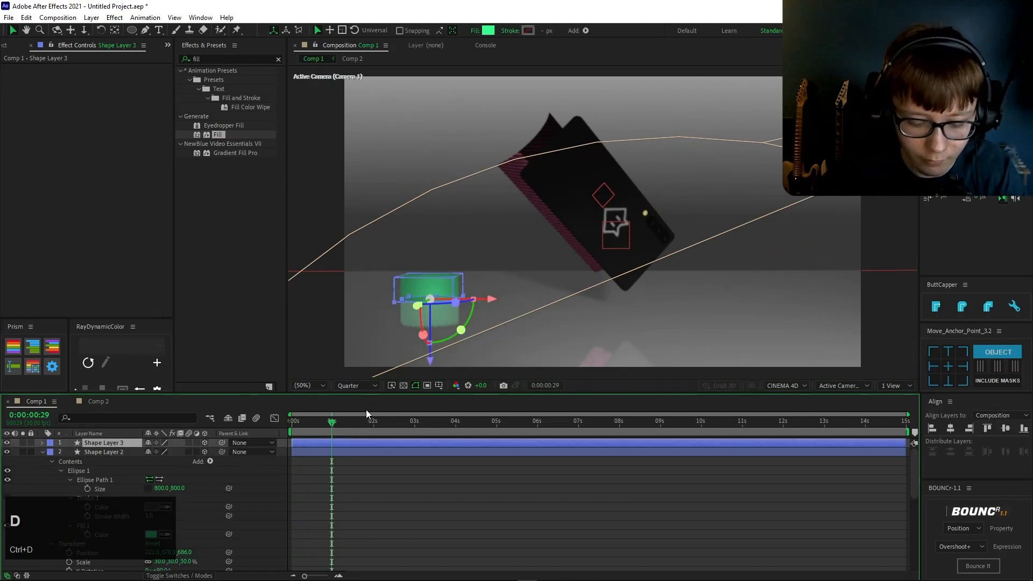
pyautogui.press('p')
pyautogui.moveTo(153, 451); pyautogui.dragTo(721, 484)
pyautogui.hotkey('shift', 's')
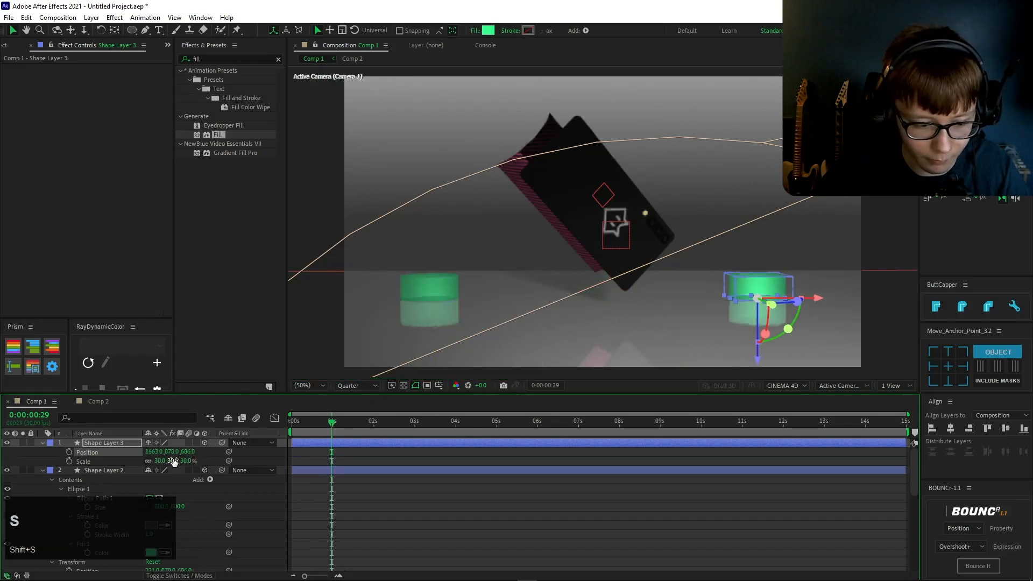
pyautogui.moveTo(174, 461); pyautogui.dragTo(156, 461)
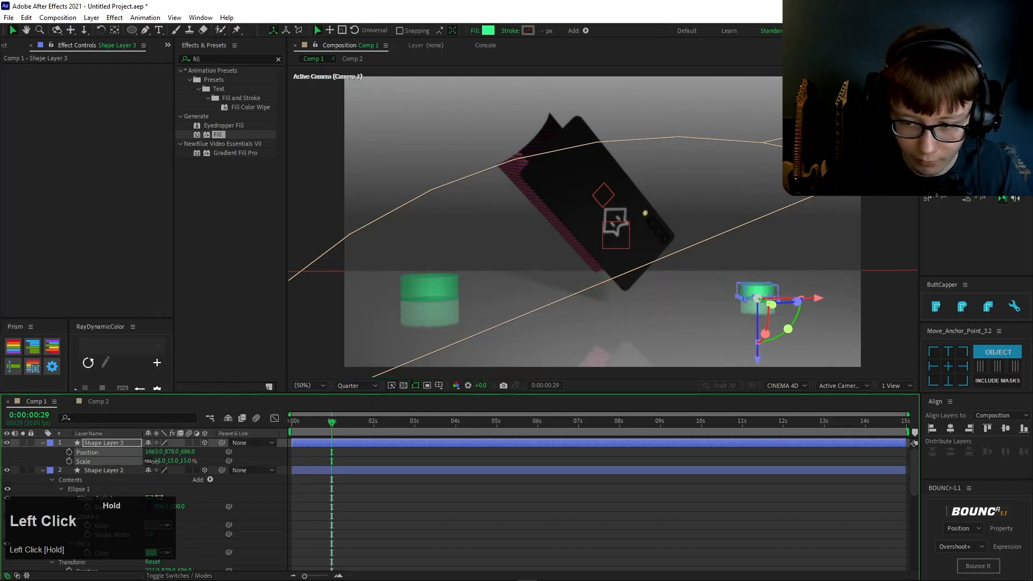
# Step: Try to make the small cylinder copy taller by changing its extrusion depth
pyautogui.press('u')
pyautogui.press('u')
pyautogui.scroll(-3, 155, 470)
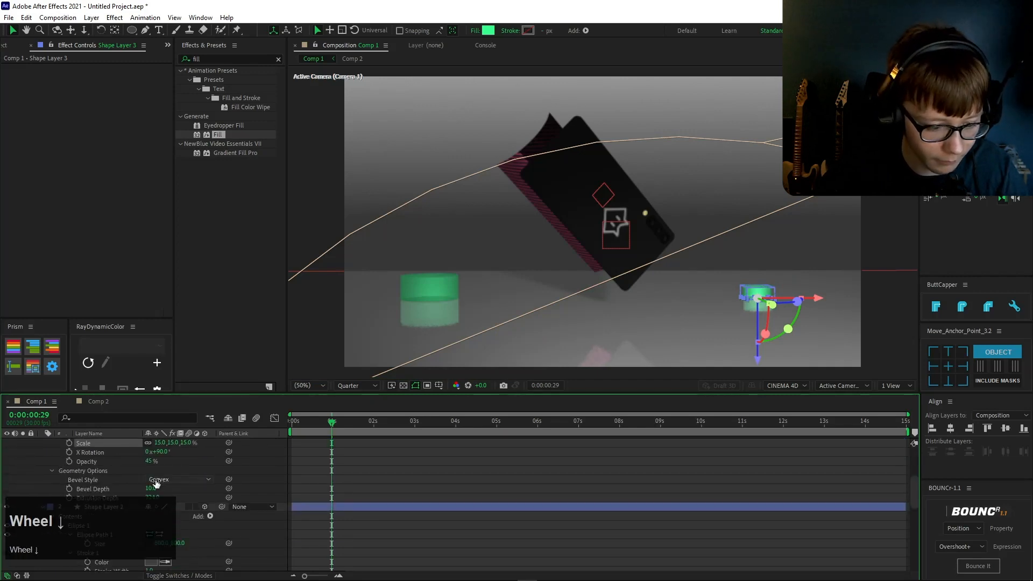
pyautogui.moveTo(153, 497); pyautogui.dragTo(606, 481)
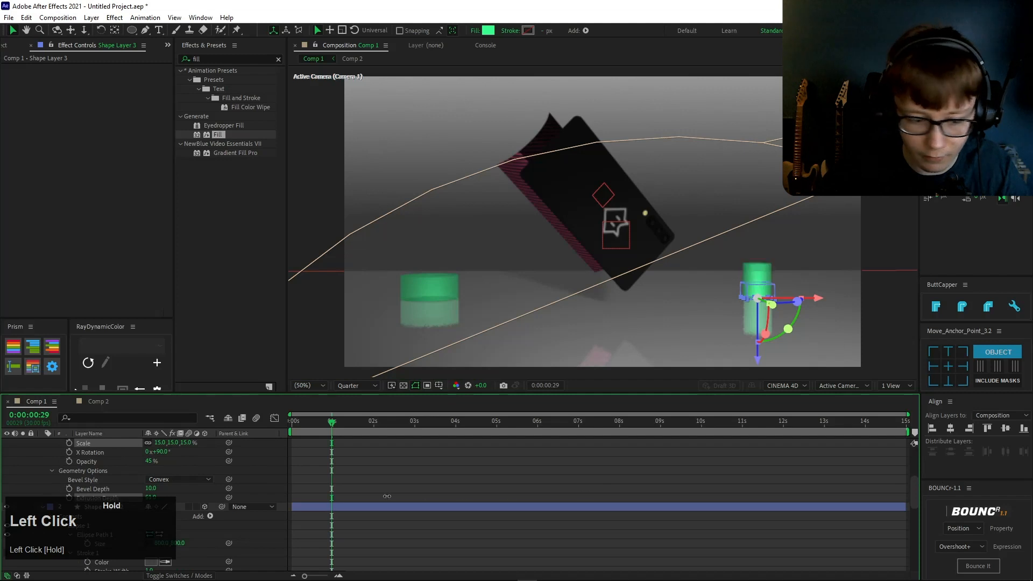
pyautogui.moveTo(386, 496); pyautogui.dragTo(442, 496)
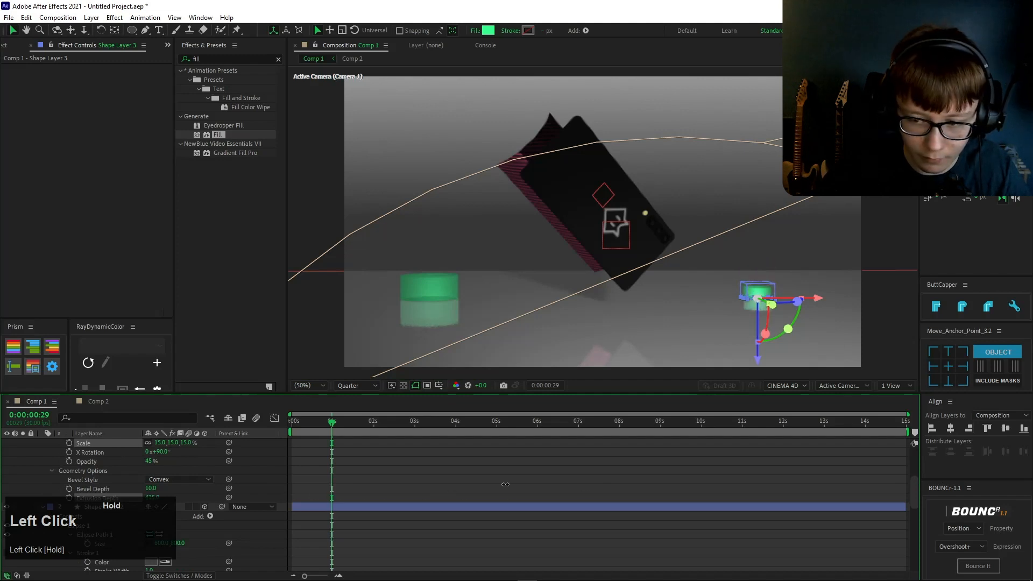
pyautogui.moveTo(506, 484)
pyautogui.mouseDown()
pyautogui.moveTo(198, 486)
pyautogui.moveTo(150, 515)
pyautogui.mouseUp()
pyautogui.scroll(3, 196, 481)
pyautogui.hotkey('ctrl', 'z')
pyautogui.click(765, 284)
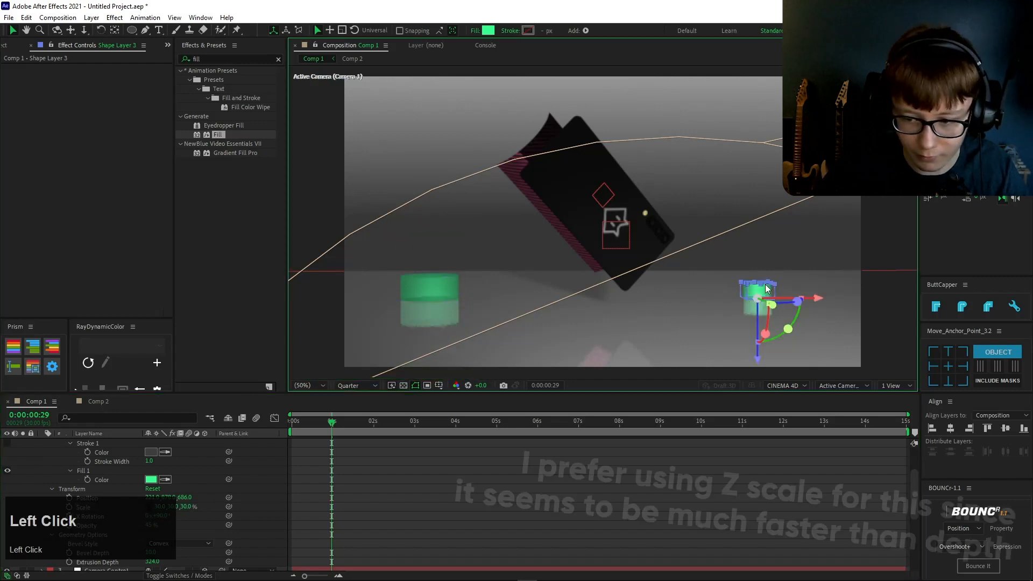
pyautogui.scroll(3, 108, 467)
pyautogui.scroll(-3, 102, 486)
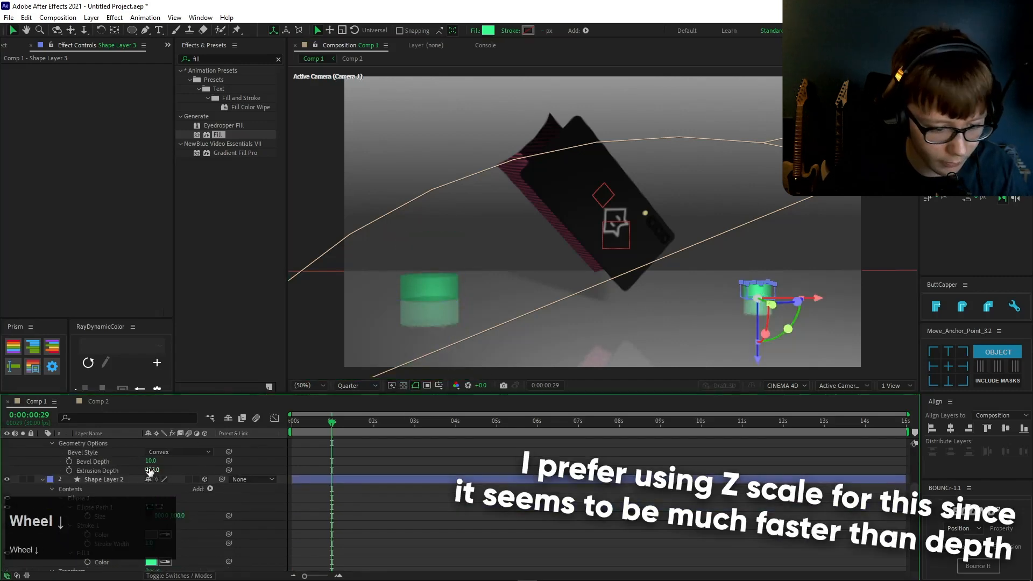
pyautogui.moveTo(152, 470); pyautogui.dragTo(198, 466)
pyautogui.scroll(3, 148, 482)
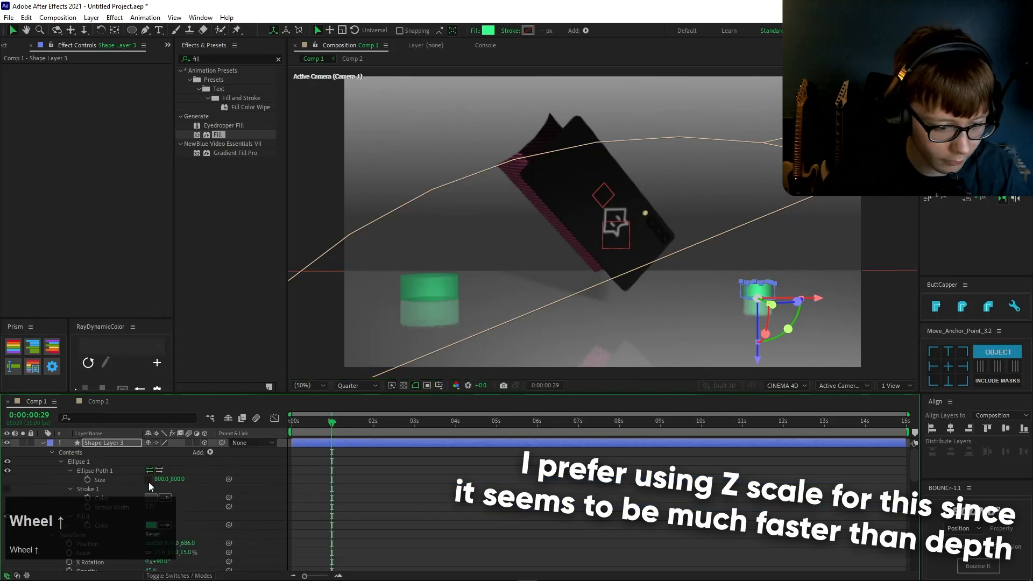
# Step: Unlink the small cylinder copy's scale dimensions and set only its Z scale to 54% to make it taller
pyautogui.press('s')
pyautogui.scroll(3, 192, 477)
pyautogui.press('s')
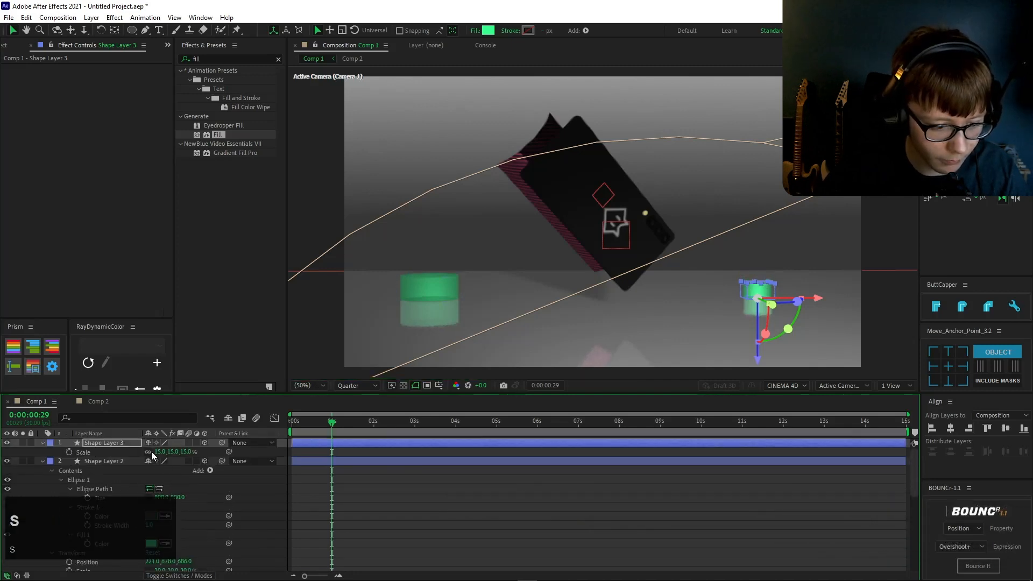
pyautogui.click(161, 453)
pyautogui.moveTo(198, 452); pyautogui.dragTo(209, 452)
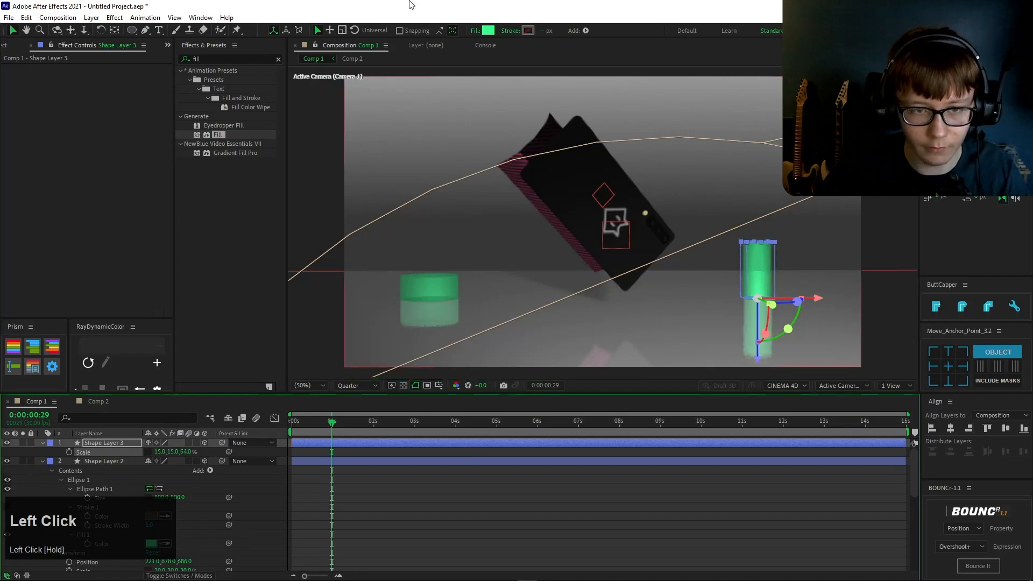
# Step: Change the small cylinder copy's fill color to light blue
pyautogui.click(485, 31)
pyautogui.moveTo(802, 268); pyautogui.dragTo(143, 207)
pyautogui.moveTo(168, 290)
pyautogui.mouseDown()
pyautogui.moveTo(168, 272)
pyautogui.moveTo(169, 286)
pyautogui.mouseUp()
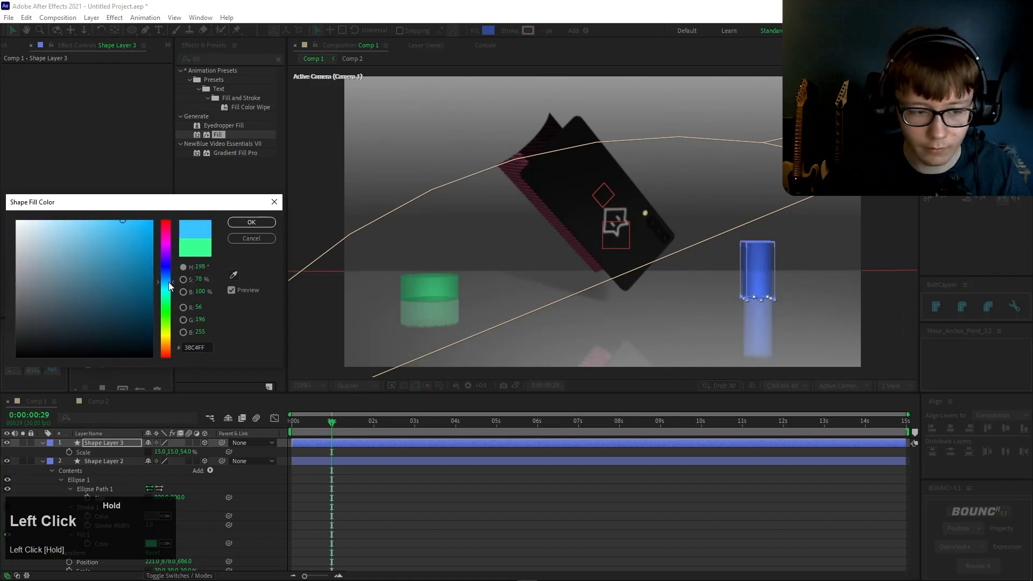
pyautogui.click(260, 226)
# Step: Duplicate the light blue cylinder, move the copy to the far side of it, and raise its Z scale to about 84%
pyautogui.click(98, 440)
pyautogui.hotkey('ctrl', 'd')
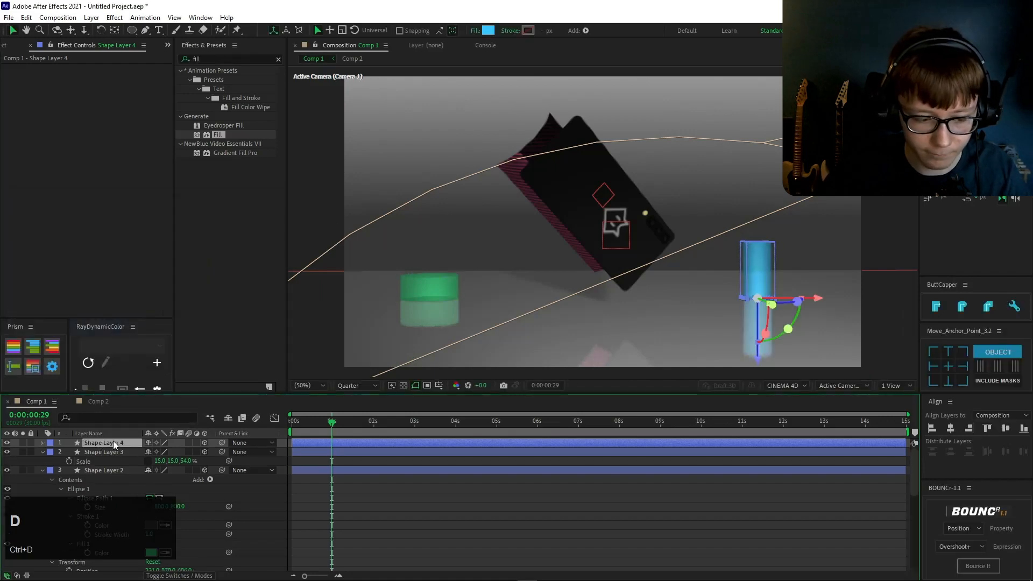
pyautogui.press('p')
pyautogui.moveTo(153, 452); pyautogui.dragTo(319, 453)
pyautogui.press('s')
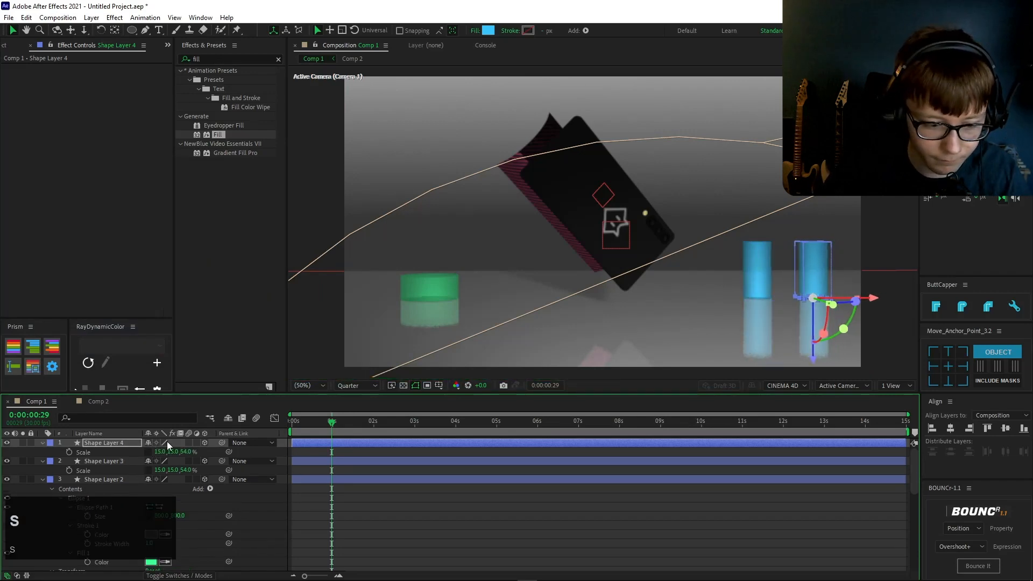
pyautogui.moveTo(186, 452); pyautogui.dragTo(203, 451)
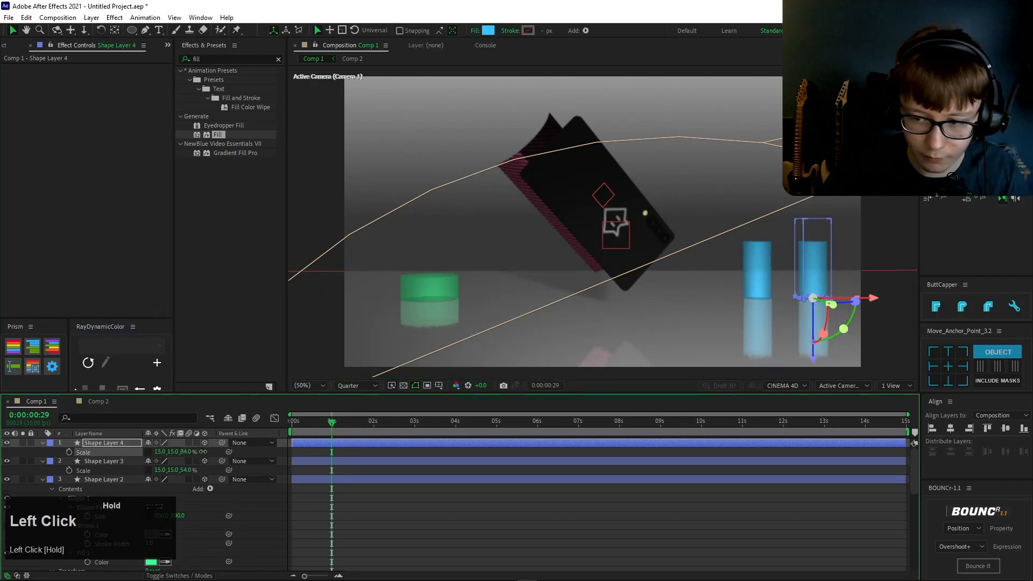
# Step: Recolor the tallest cylinder purple (B238FF) and place it at position 1911, 878, 610
pyautogui.click(488, 30)
pyautogui.moveTo(164, 279); pyautogui.dragTo(167, 257)
pyautogui.press('Return')
pyautogui.click(446, 488)
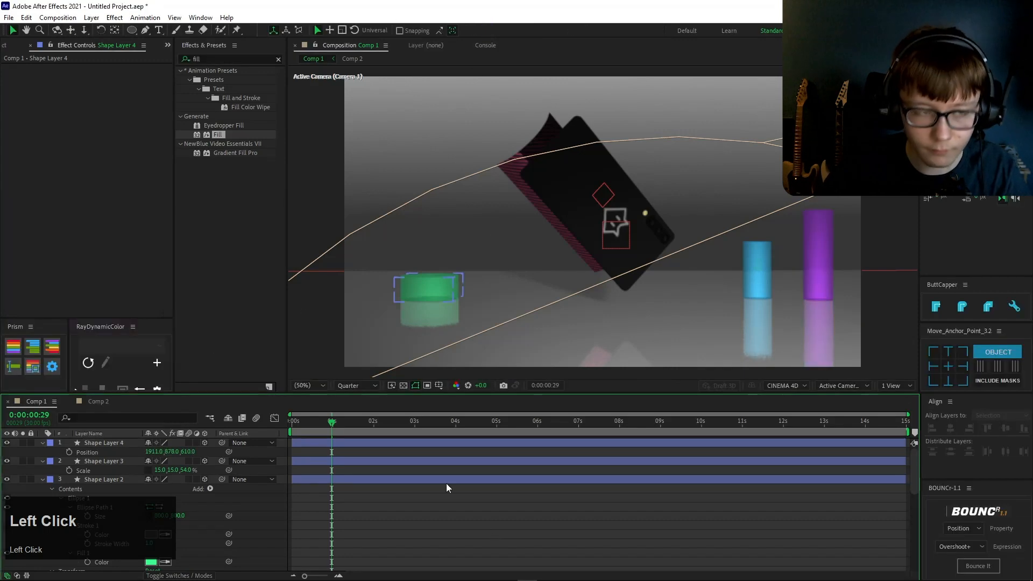
# Step: Create a full-size polygon shape layer and set its points to 6 to form a hexagon
pyautogui.press('q')
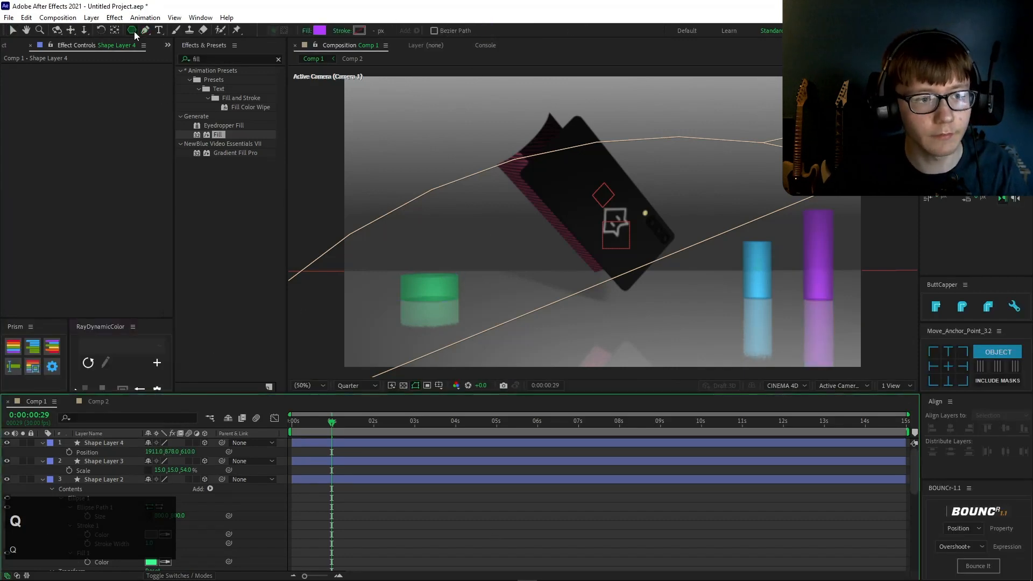
pyautogui.doubleClick(134, 32)
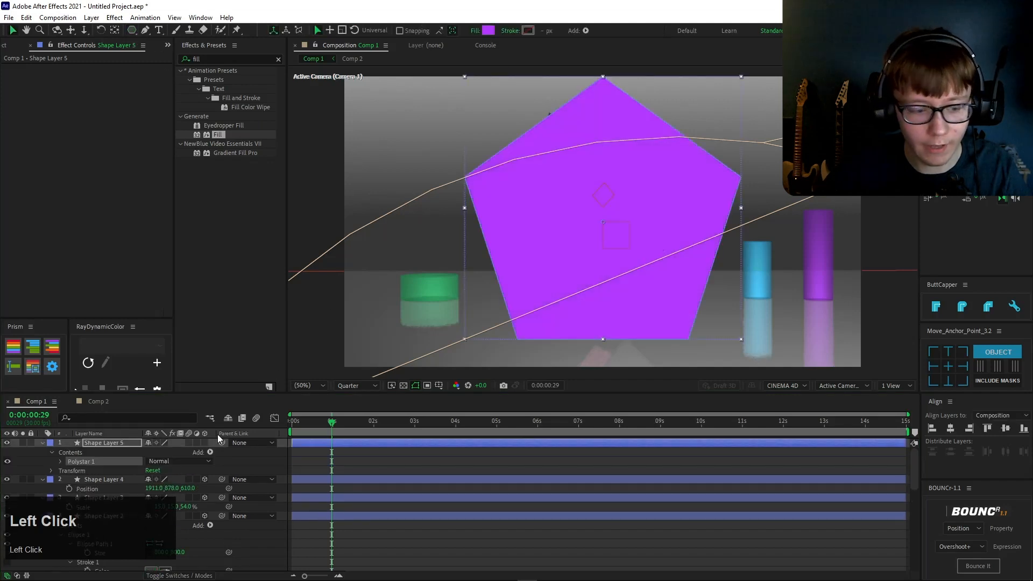
pyautogui.click(61, 461)
pyautogui.click(70, 471)
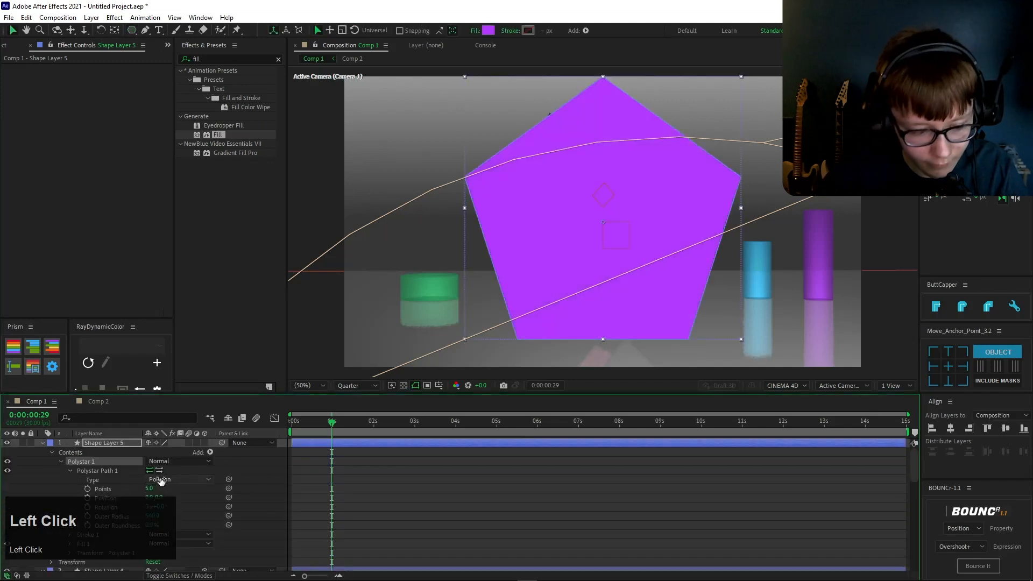
pyautogui.press('Return')
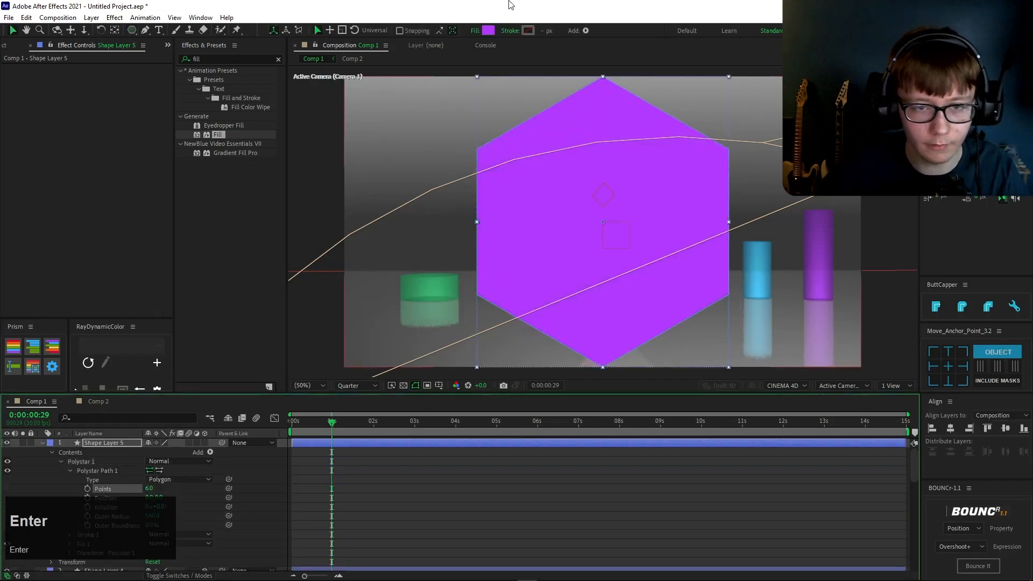
# Step: Change the hexagon's fill color to orange
pyautogui.click(490, 31)
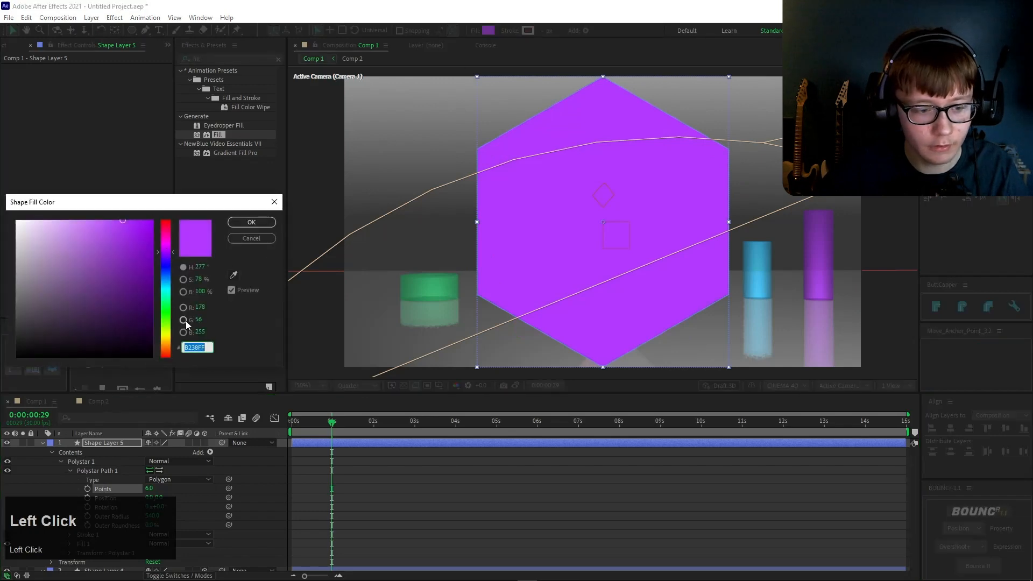
pyautogui.moveTo(167, 344)
pyautogui.mouseDown()
pyautogui.moveTo(167, 357)
pyautogui.moveTo(167, 349)
pyautogui.mouseUp()
pyautogui.press('Return')
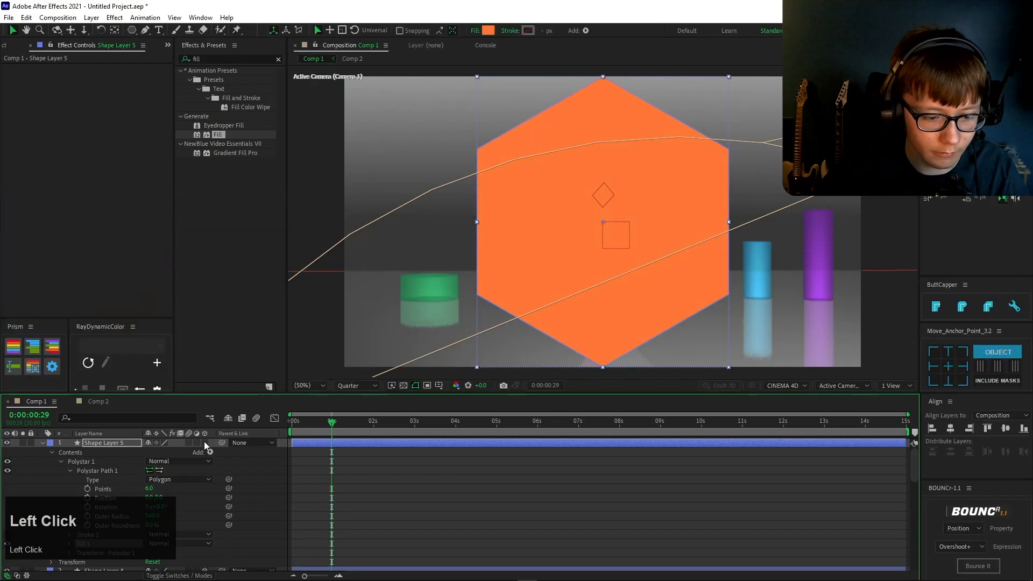
# Step: Make the hexagon a 3D layer and set its X rotation to 90°
pyautogui.press('r')
pyautogui.press('s')
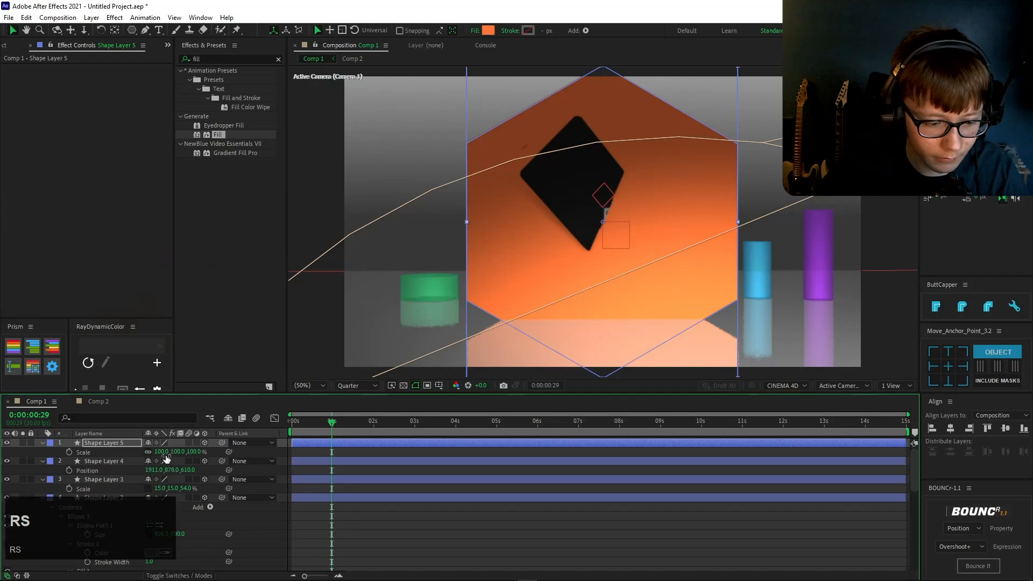
pyautogui.press('r')
pyautogui.click(161, 460)
pyautogui.write('90')
pyautogui.press('Return')
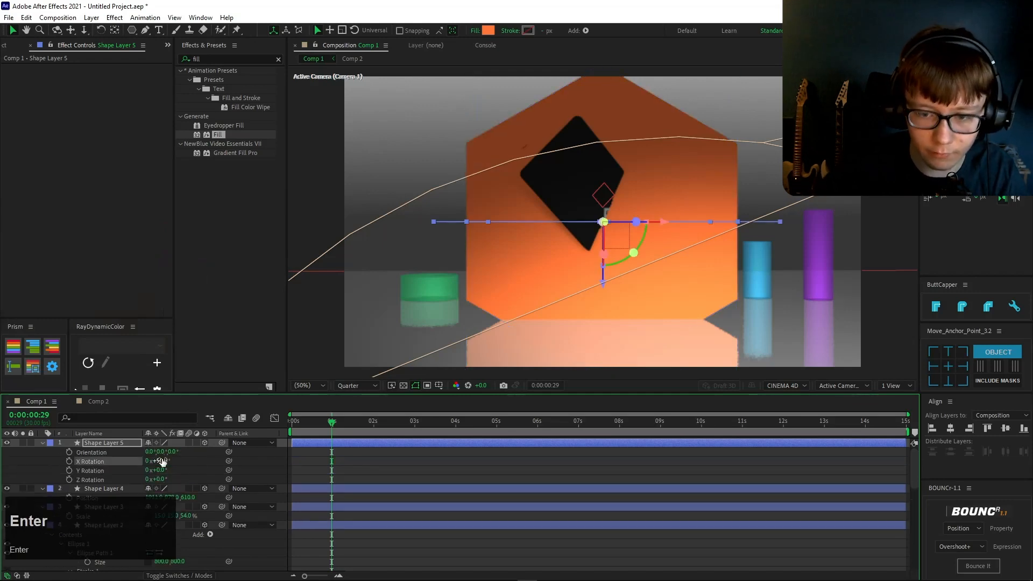
# Step: Lower the hexagon onto the floor at Y position 877, undoing the trial shift in depth
pyautogui.press('p')
pyautogui.click(179, 455)
pyautogui.moveTo(222, 450); pyautogui.dragTo(241, 450)
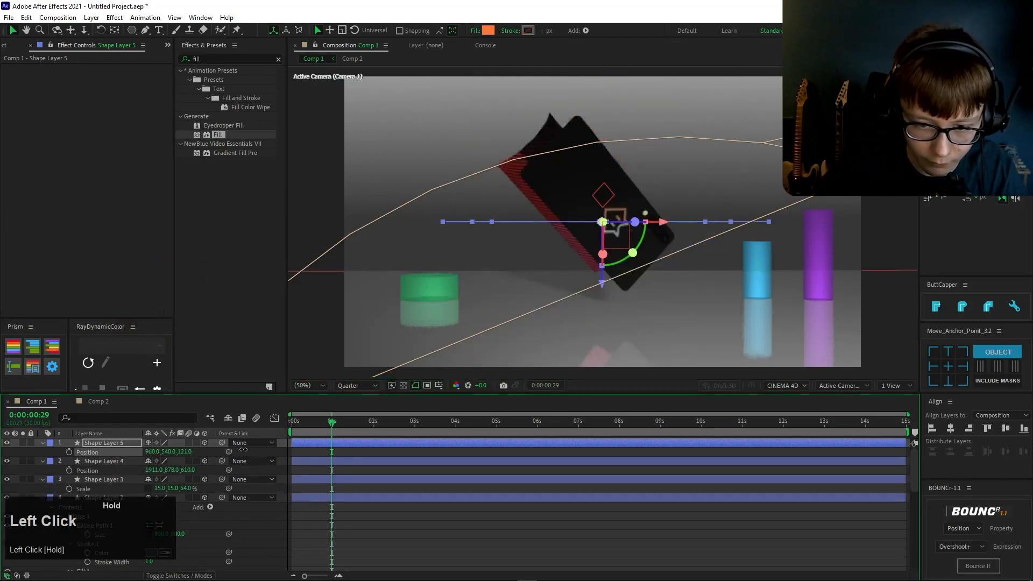
pyautogui.hotkey('ctrl', 'z')
pyautogui.moveTo(171, 453); pyautogui.dragTo(156, 451)
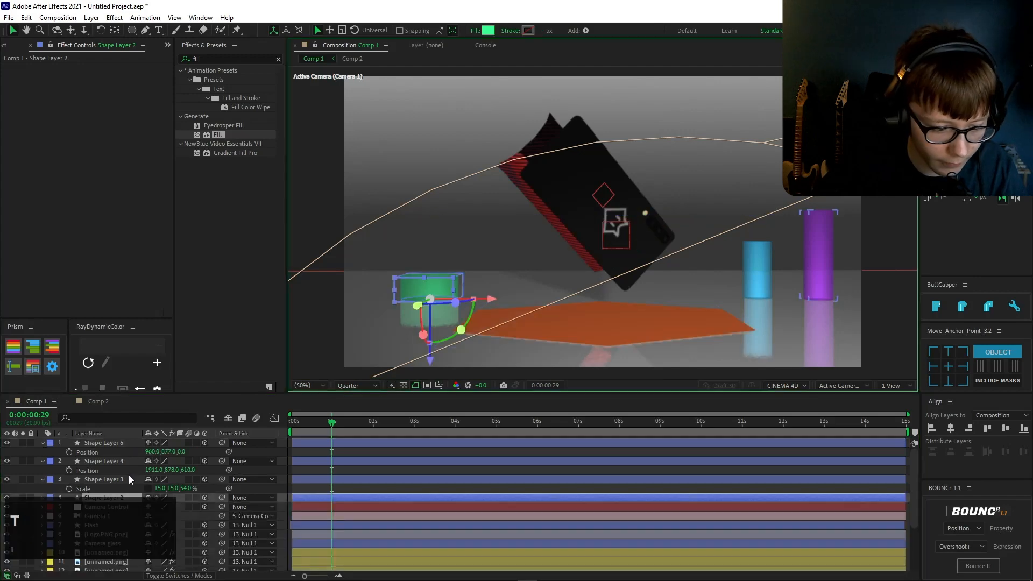
# Step: Lower the hexagon layer's opacity to make it translucent
pyautogui.click(122, 442)
pyautogui.press('t')
pyautogui.click(151, 452)
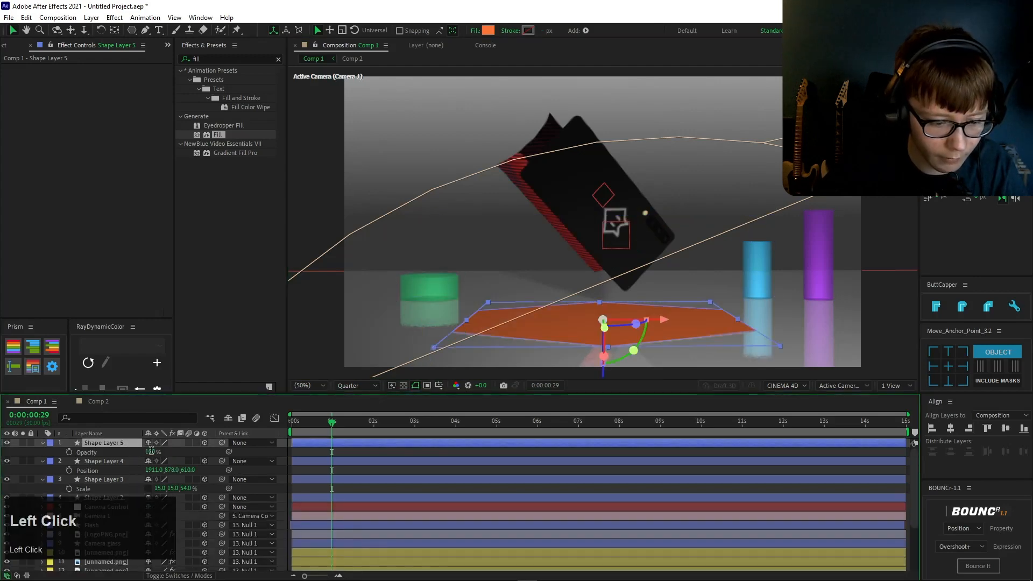
pyautogui.press('Return')
# Step: Scale the hexagon to 30% and move it beside the green cylinder at position 553, 877, 1117
pyautogui.press('s')
pyautogui.click(162, 451)
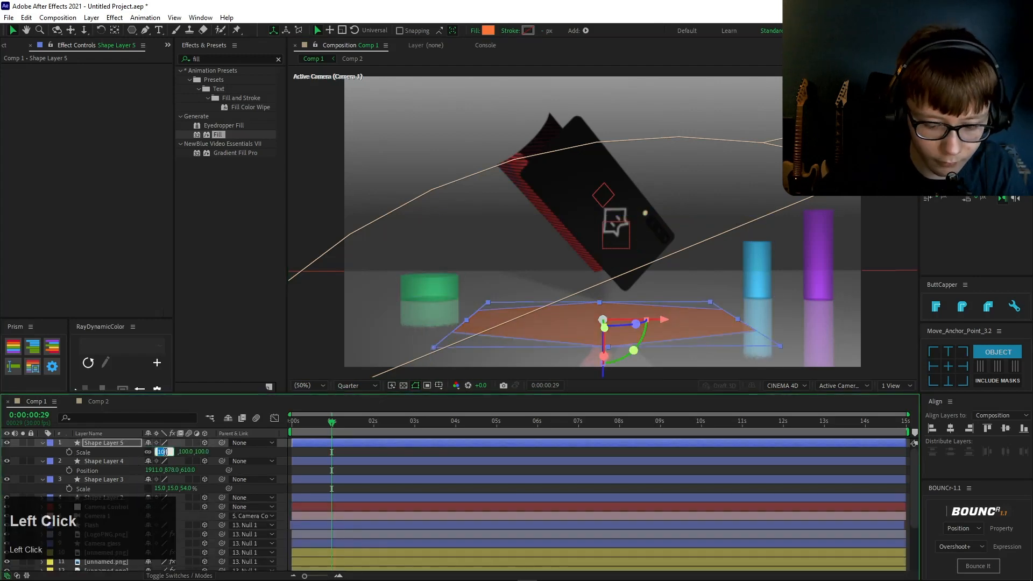
pyautogui.write('30-')
pyautogui.press('Return')
pyautogui.press('p')
pyautogui.moveTo(152, 451); pyautogui.dragTo(103, 457)
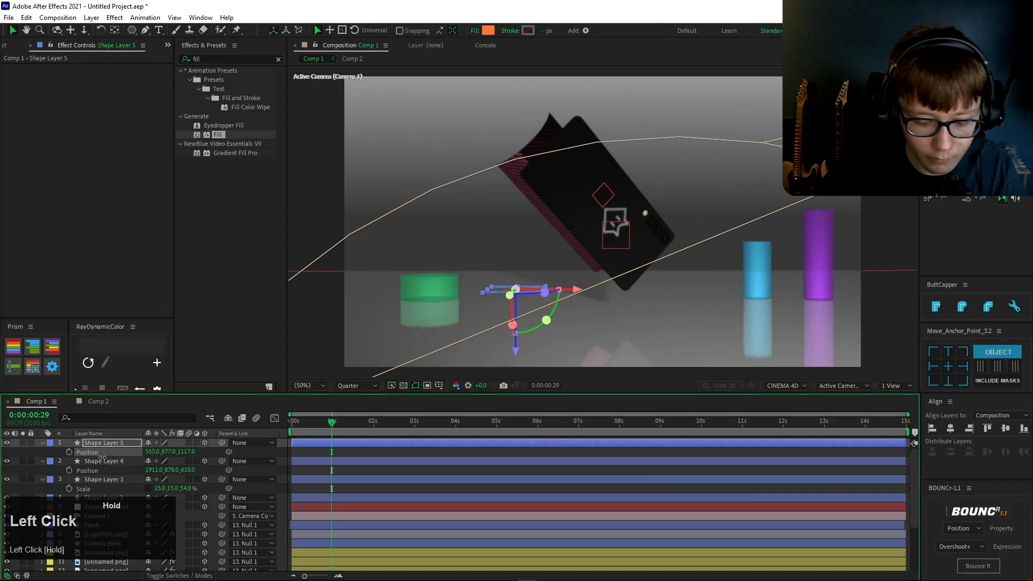
# Step: Raise the hexagon's extrusion depth in its geometry options to form a solid block, and reveal its scale property
pyautogui.scroll(-3, 102, 458)
pyautogui.scroll(4, 41, 439)
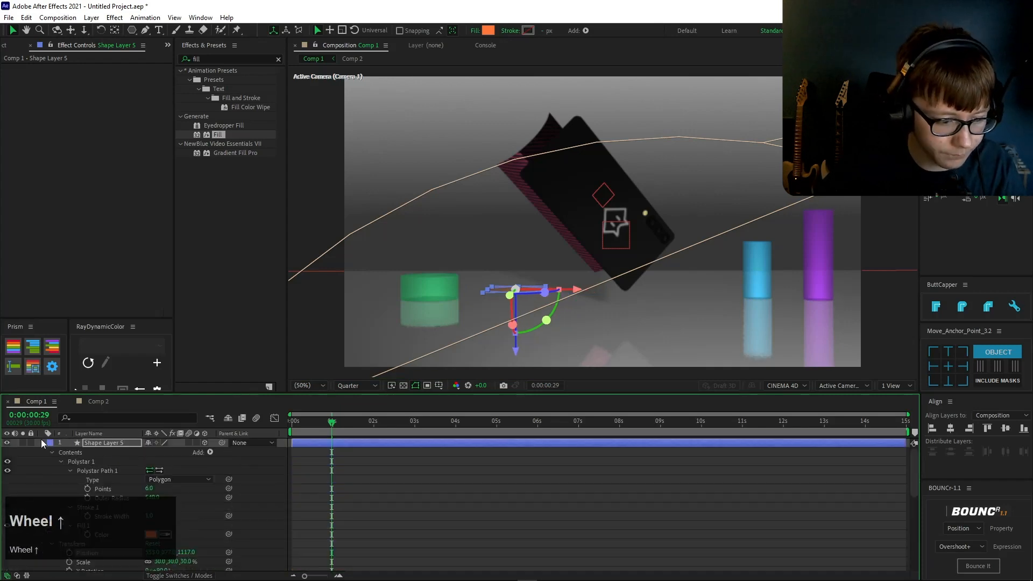
pyautogui.click(42, 442)
pyautogui.click(42, 443)
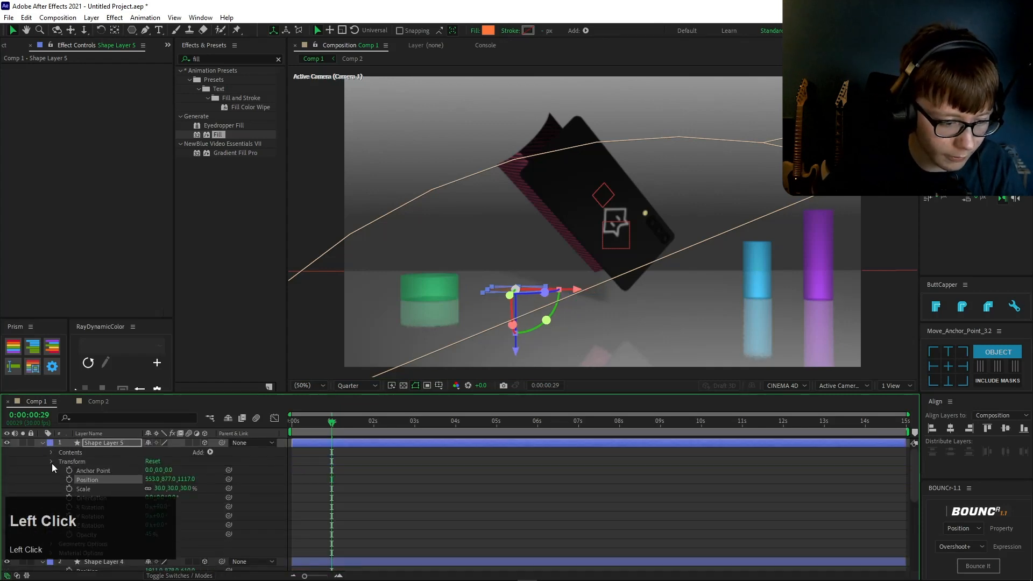
pyautogui.click(52, 463)
pyautogui.click(52, 470)
pyautogui.scroll(-1, 168, 497)
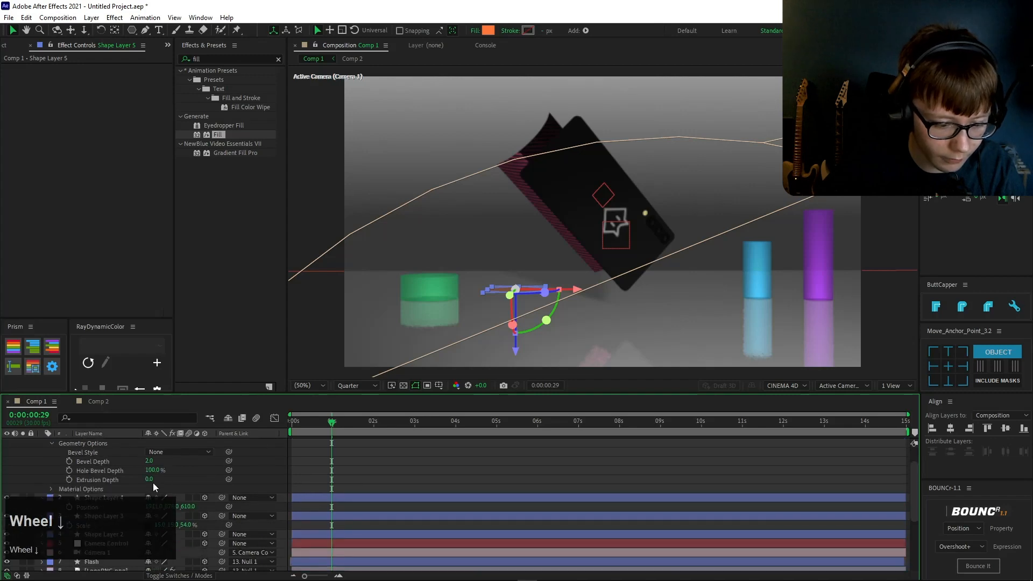
pyautogui.moveTo(152, 479); pyautogui.dragTo(370, 461)
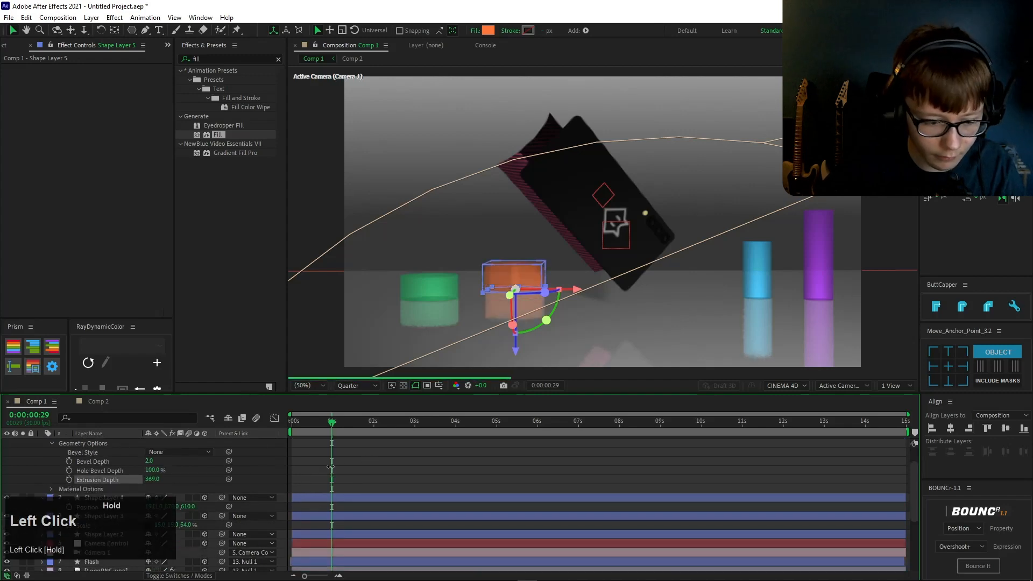
pyautogui.press('s')
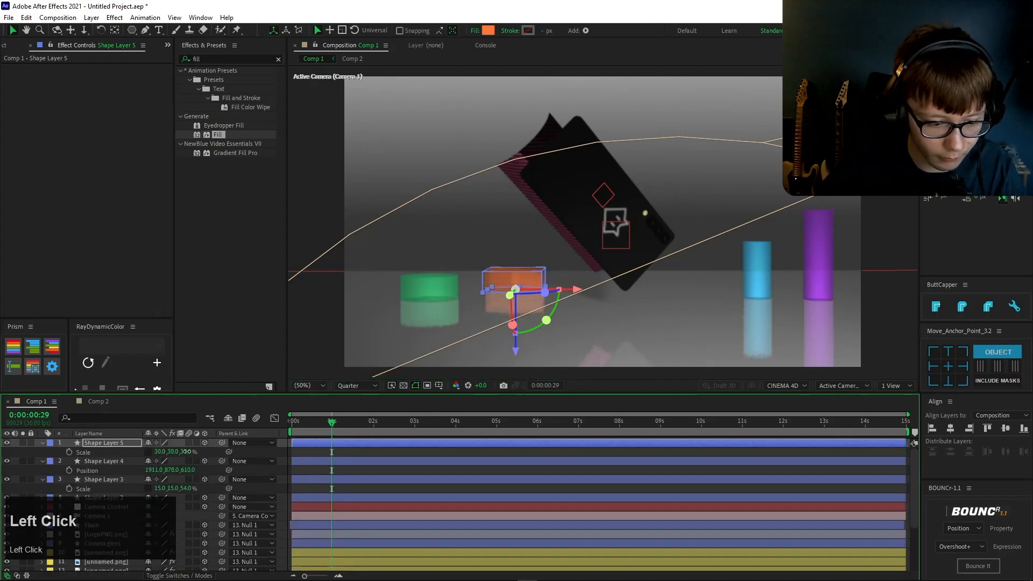
# Step: Stretch the orange hexagon's Z scale to 79% to make the block taller
pyautogui.moveTo(187, 452); pyautogui.dragTo(208, 450)
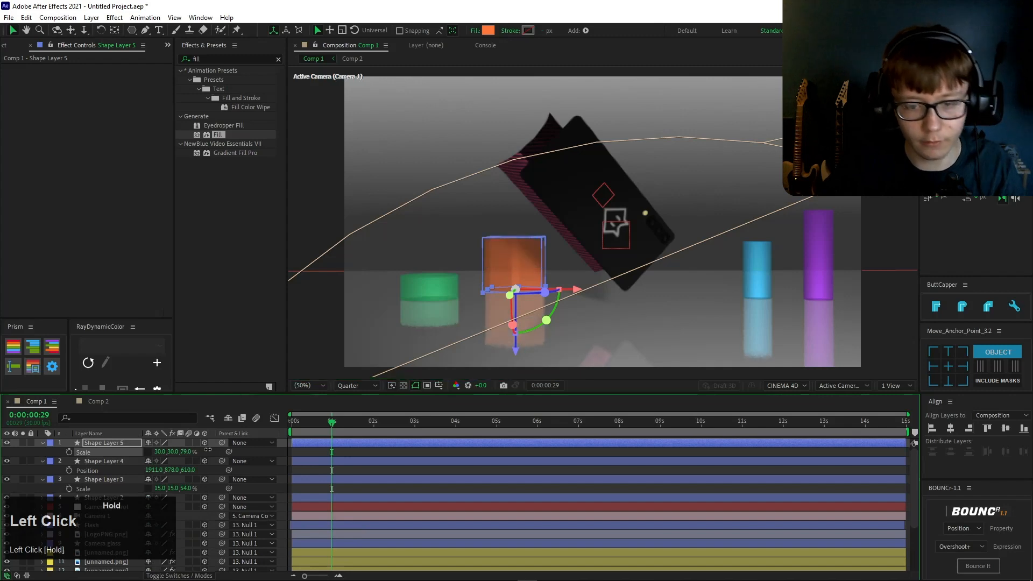
pyautogui.click(399, 451)
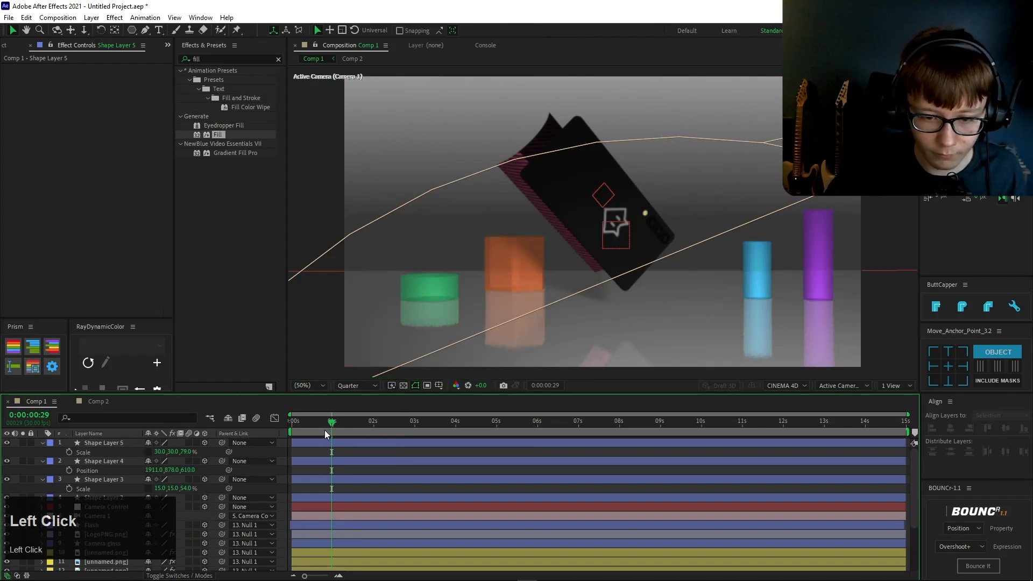
# Step: Preview the animation from the start to examine how the phone moves among the hexagon and cylinders
pyautogui.moveTo(324, 430); pyautogui.dragTo(262, 431)
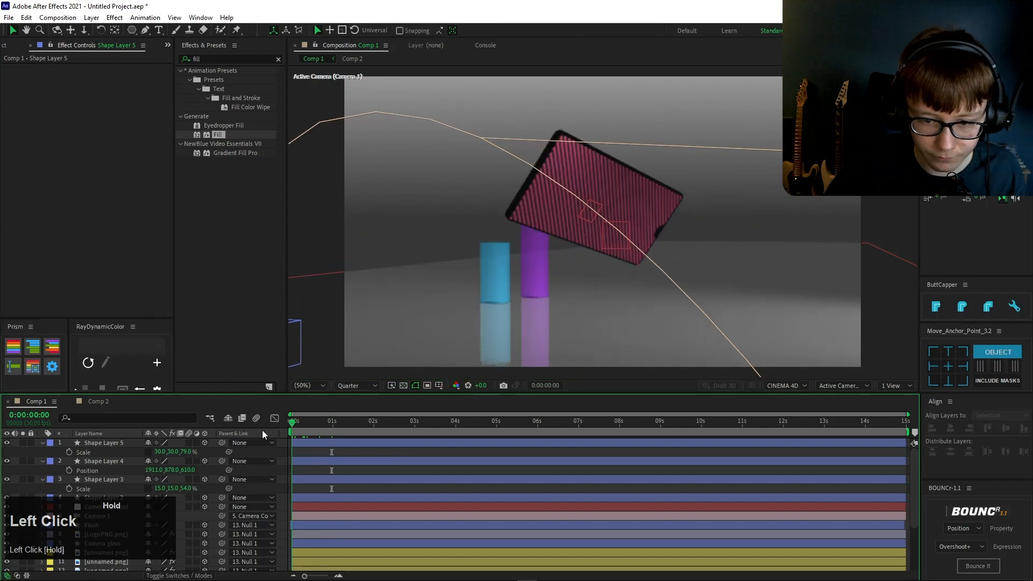
pyautogui.press('space')
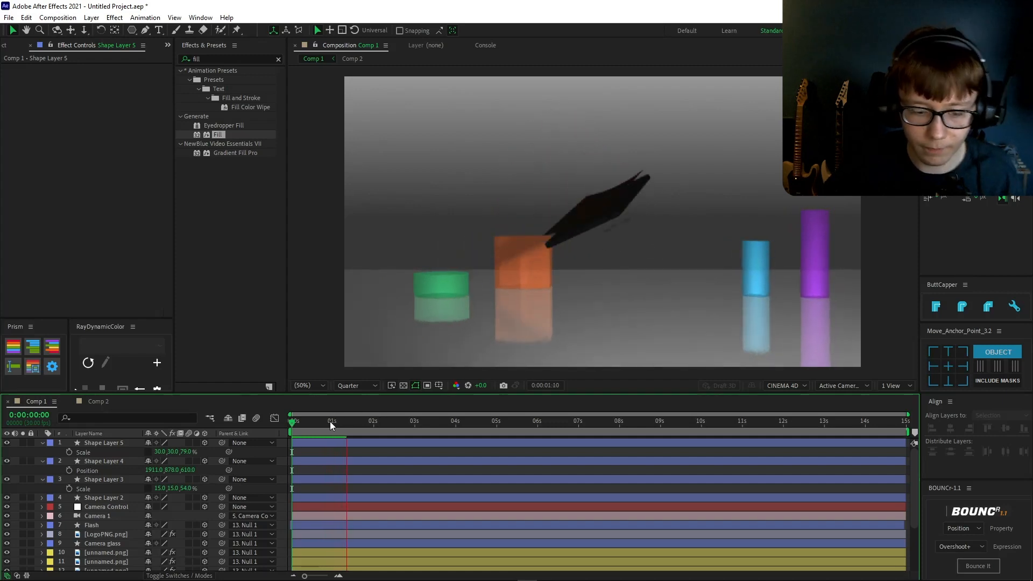
pyautogui.press('space')
pyautogui.press('space')
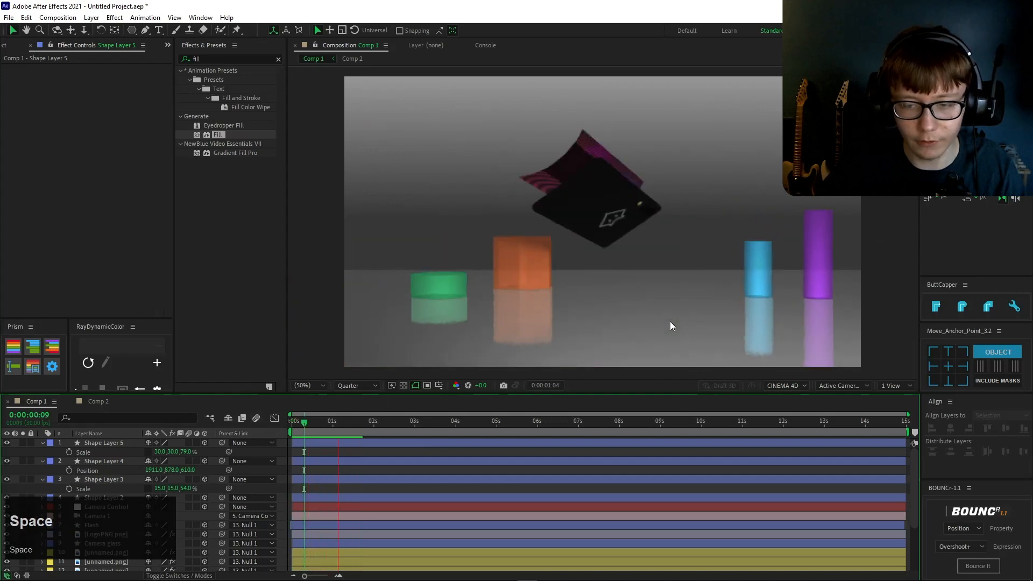
pyautogui.press('space')
pyautogui.click(670, 321)
pyautogui.press('space')
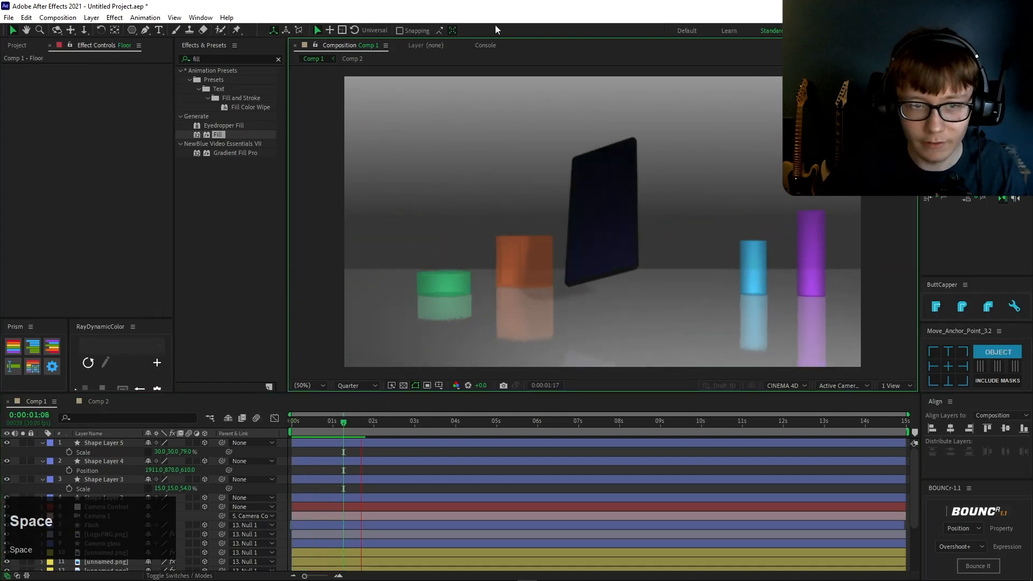
pyautogui.press('space')
# Step: Apply a Fill effect to the Floor layer and set its color to pale blue CFF7FF
pyautogui.click(16, 45)
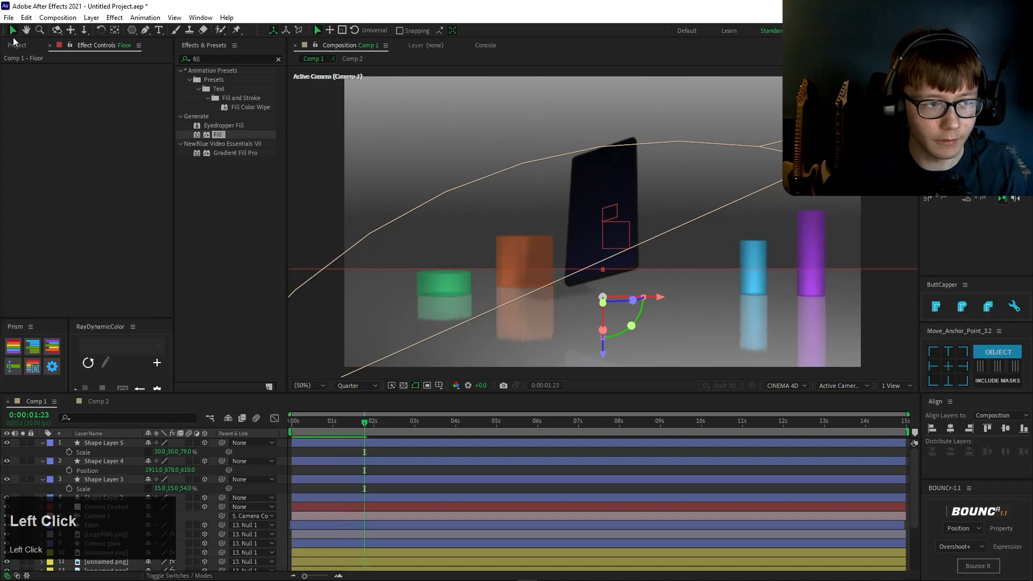
pyautogui.scroll(-3, 118, 521)
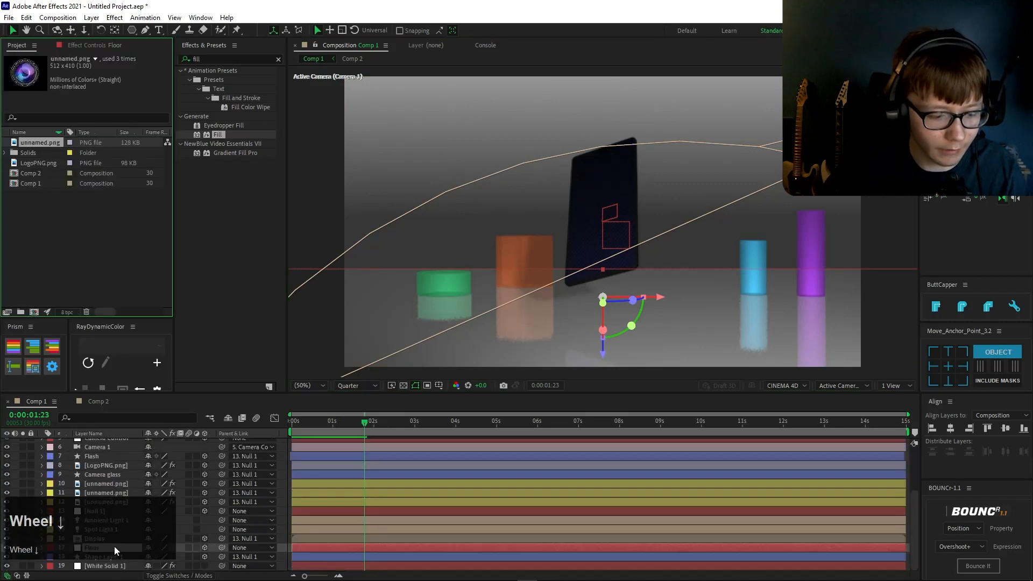
pyautogui.doubleClick(218, 135)
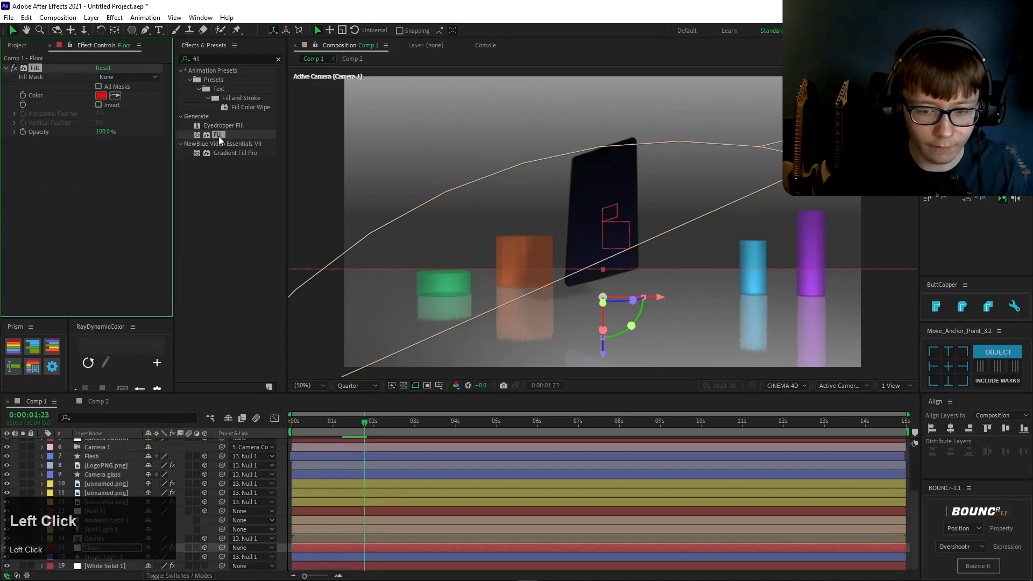
pyautogui.click(101, 95)
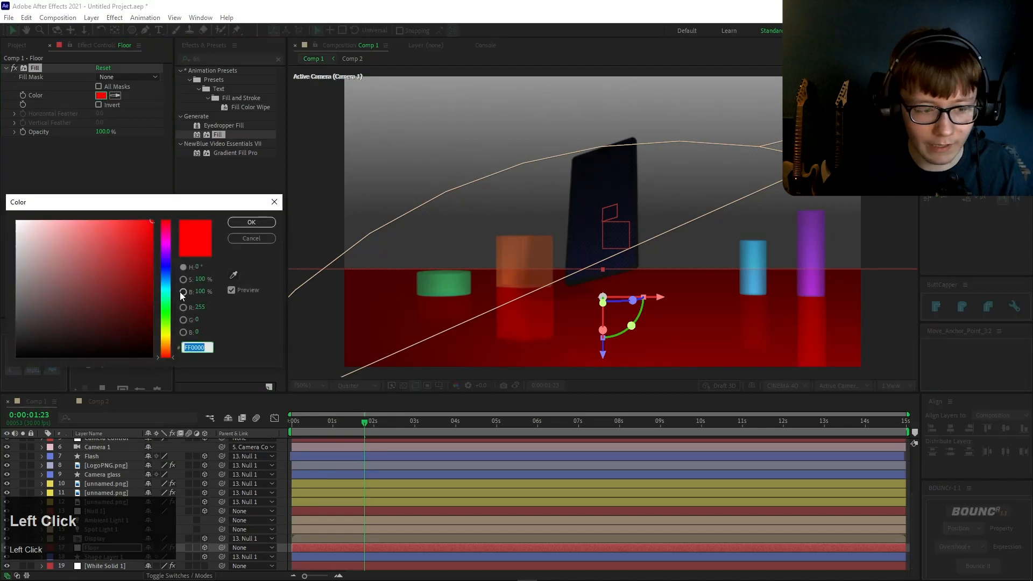
pyautogui.moveTo(161, 310); pyautogui.dragTo(165, 285)
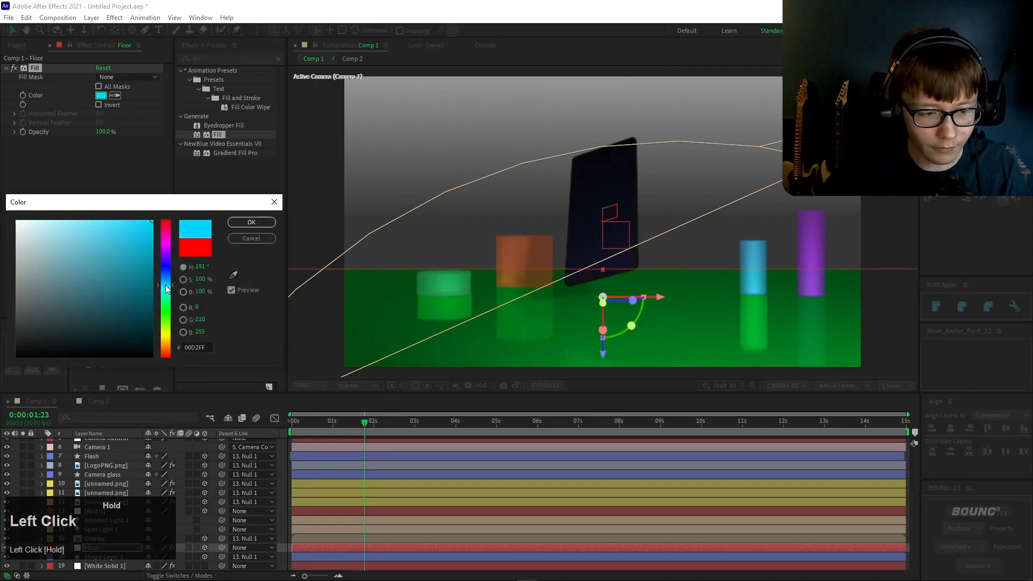
pyautogui.moveTo(70, 221)
pyautogui.mouseDown()
pyautogui.moveTo(69, 209)
pyautogui.moveTo(2, 218)
pyautogui.moveTo(42, 209)
pyautogui.mouseUp()
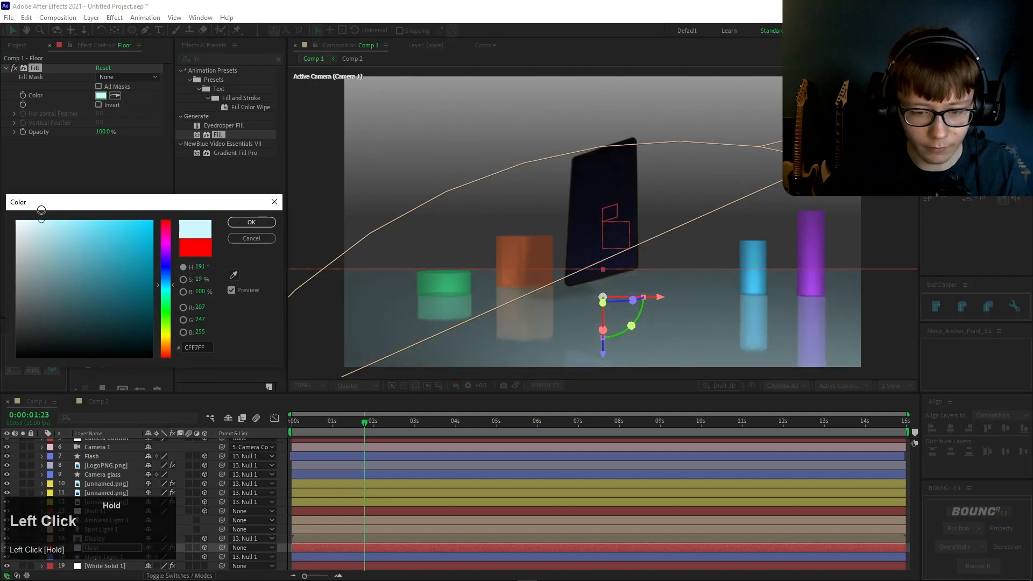
pyautogui.click(243, 223)
# Step: Set the end color of the background solid's Gradient Ramp to dark blue-grey 3C474A
pyautogui.click(404, 186)
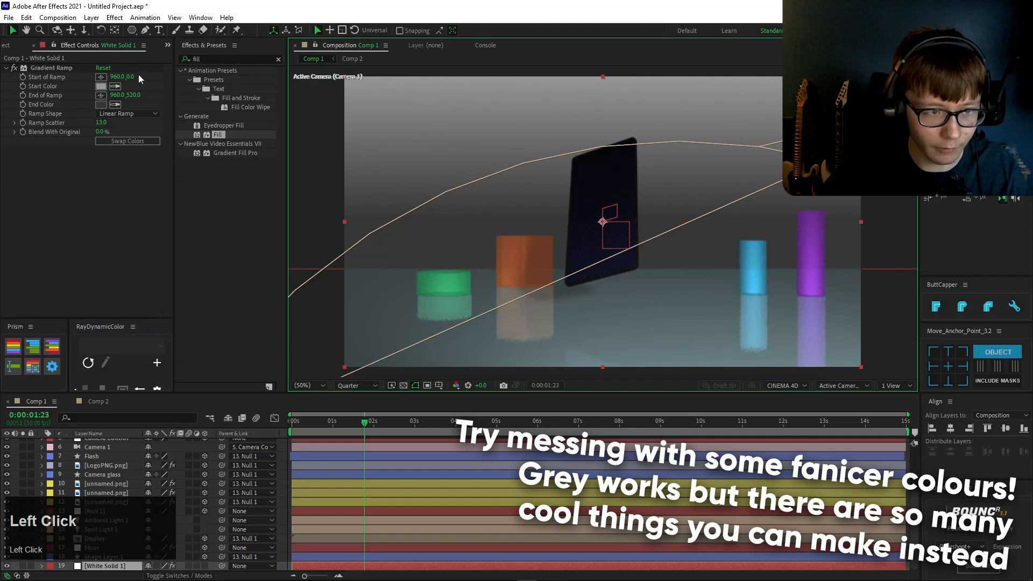
pyautogui.click(101, 104)
pyautogui.click(165, 276)
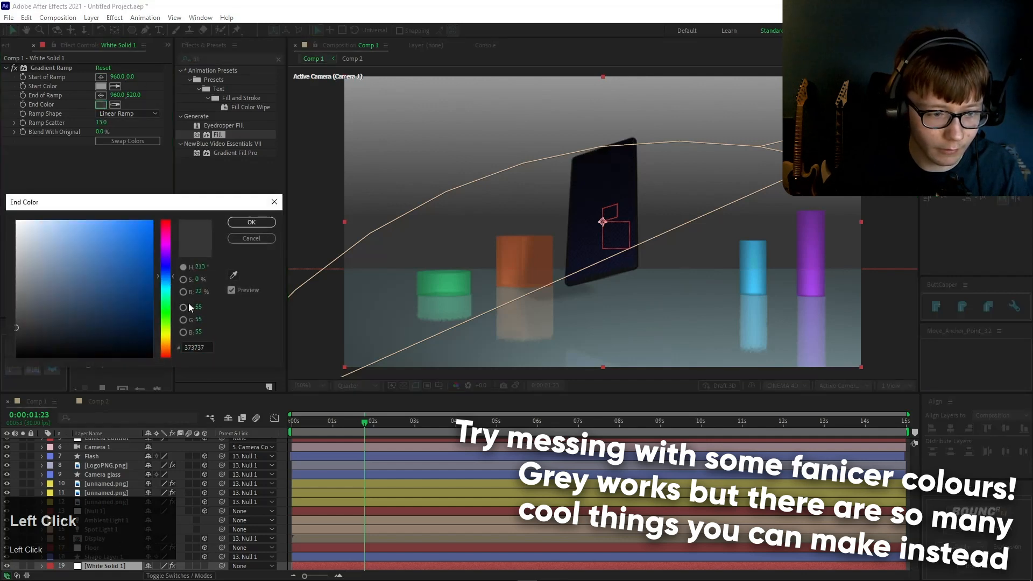
pyautogui.moveTo(196, 279); pyautogui.dragTo(222, 279)
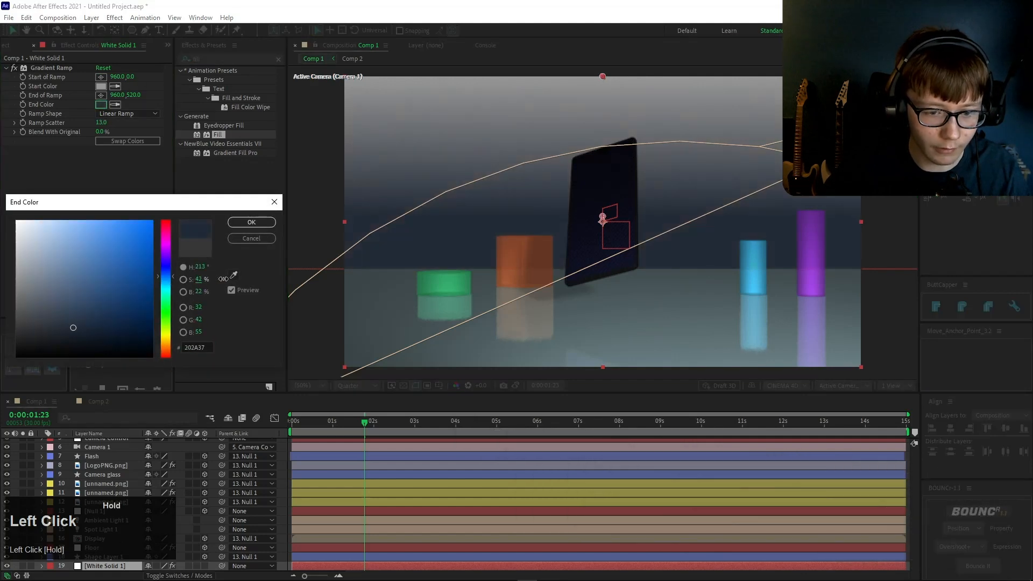
pyautogui.click(386, 283)
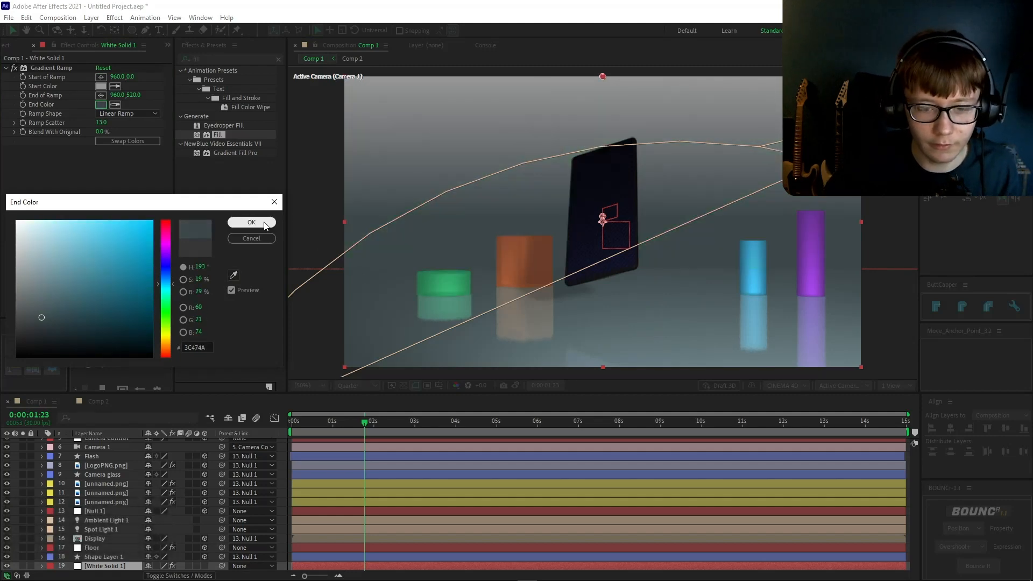
pyautogui.click(230, 239)
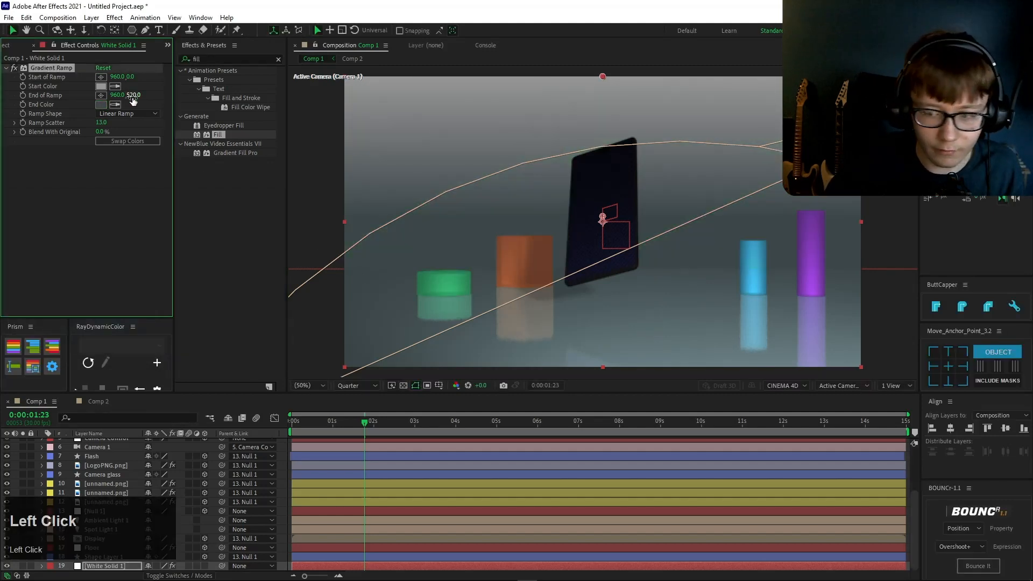
# Step: Move the background ramp's end point down to Y 719 and set its start color to grey-blue 8A9EA4
pyautogui.moveTo(153, 113); pyautogui.dragTo(216, 116)
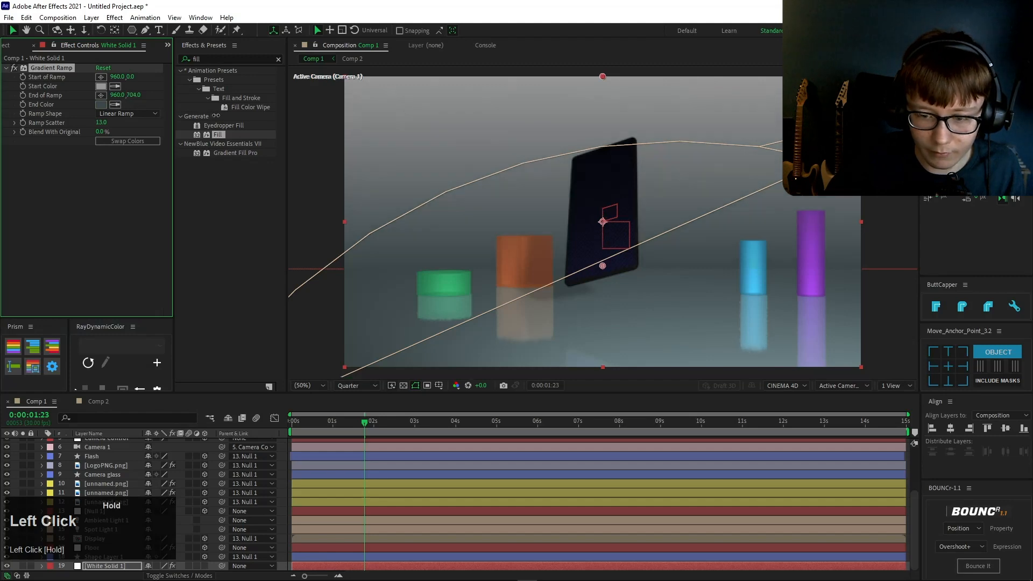
pyautogui.click(115, 105)
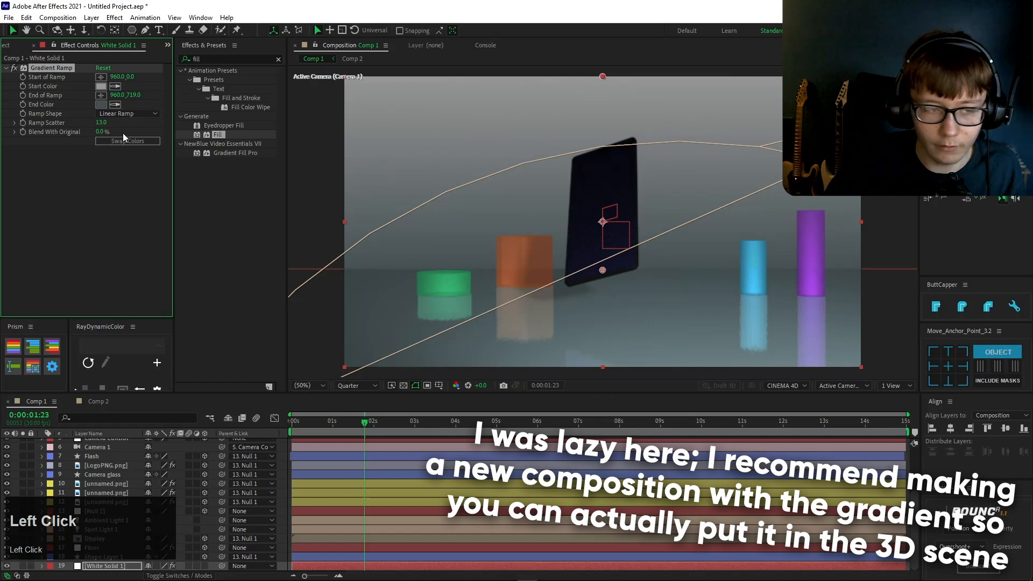
pyautogui.click(101, 86)
pyautogui.moveTo(22, 274); pyautogui.dragTo(17, 266)
pyautogui.moveTo(196, 285); pyautogui.dragTo(174, 283)
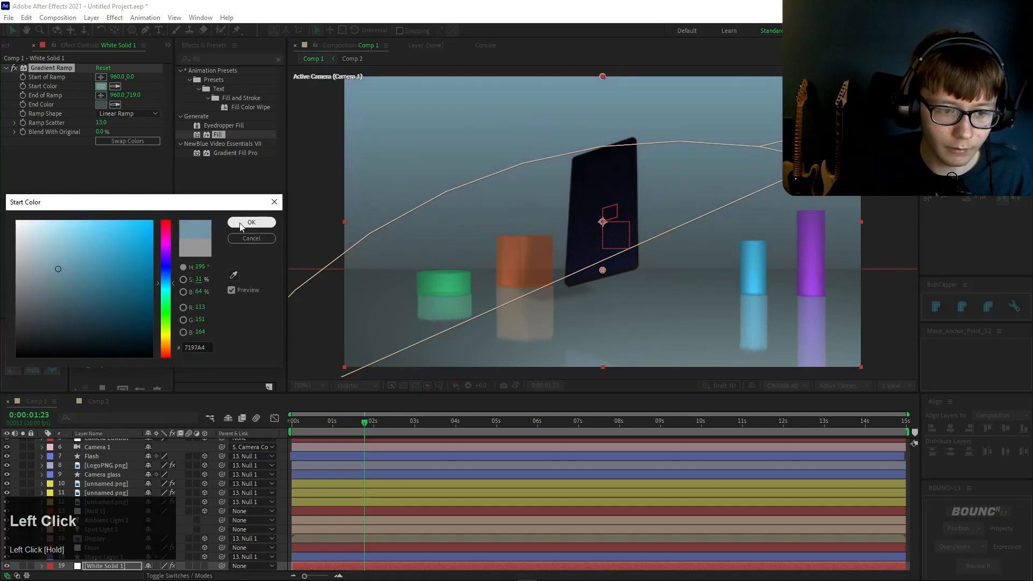
pyautogui.moveTo(203, 277); pyautogui.dragTo(194, 280)
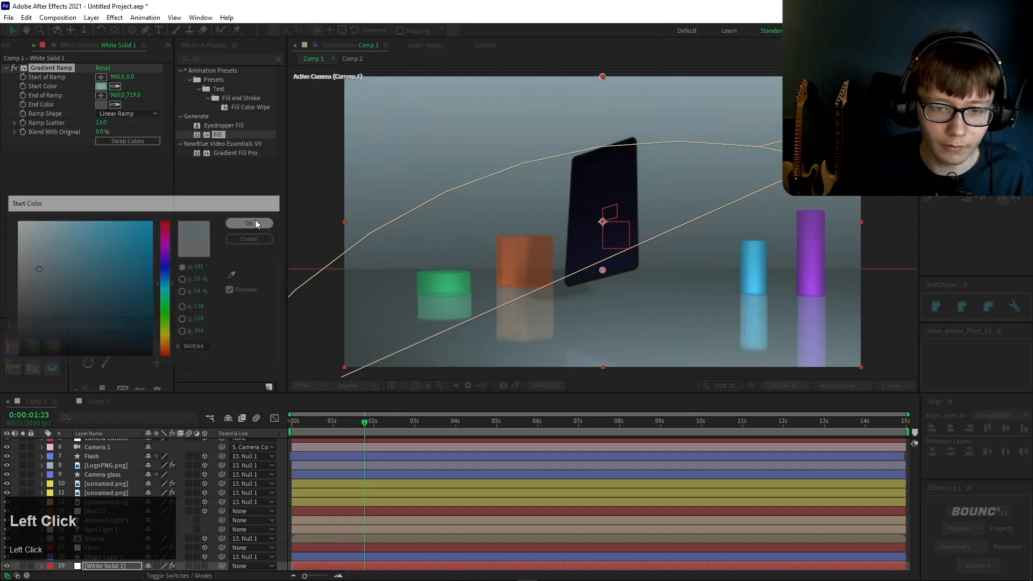
pyautogui.click(254, 222)
# Step: Collapse the revealed layer properties and pre-compose all layers above the background solid into a composition named 3D
pyautogui.click(282, 459)
pyautogui.press('s')
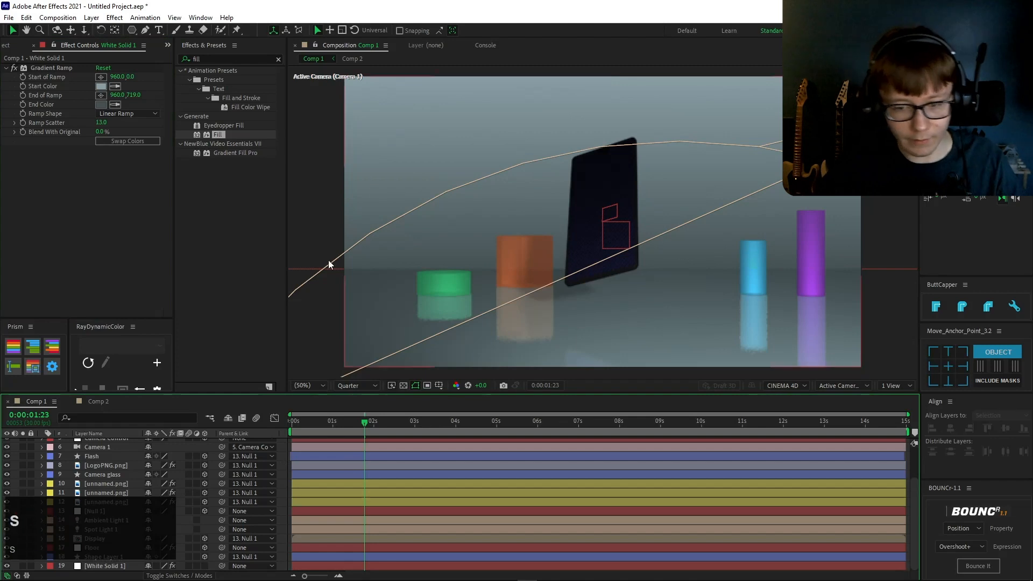
pyautogui.press('s')
pyautogui.scroll(2, 103, 458)
pyautogui.press('s')
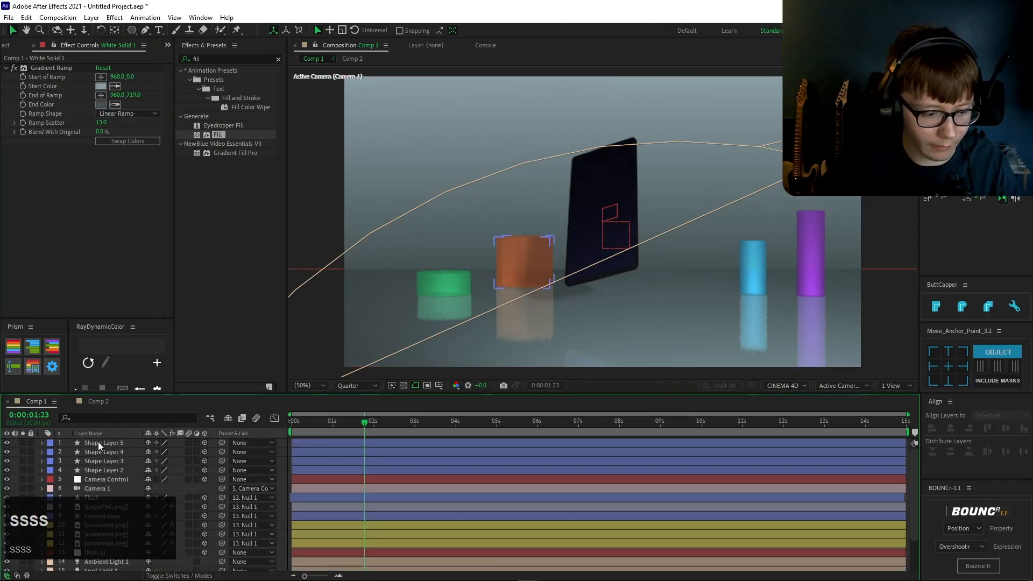
pyautogui.click(98, 442)
pyautogui.scroll(-2, 97, 487)
pyautogui.keyDown('shift'); pyautogui.click(108, 557); pyautogui.keyUp('shift')
pyautogui.rightClick(107, 556)
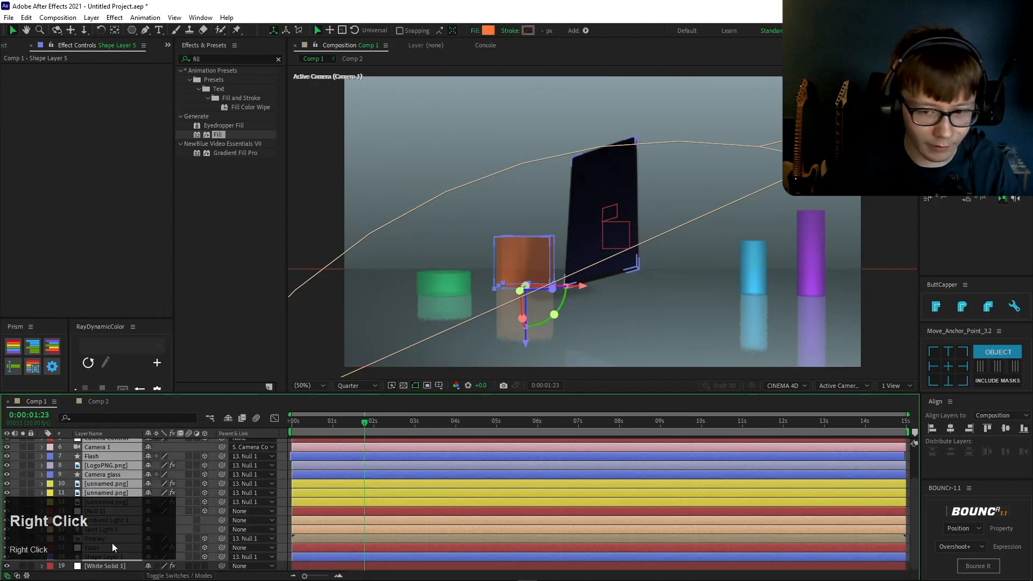
pyautogui.click(158, 502)
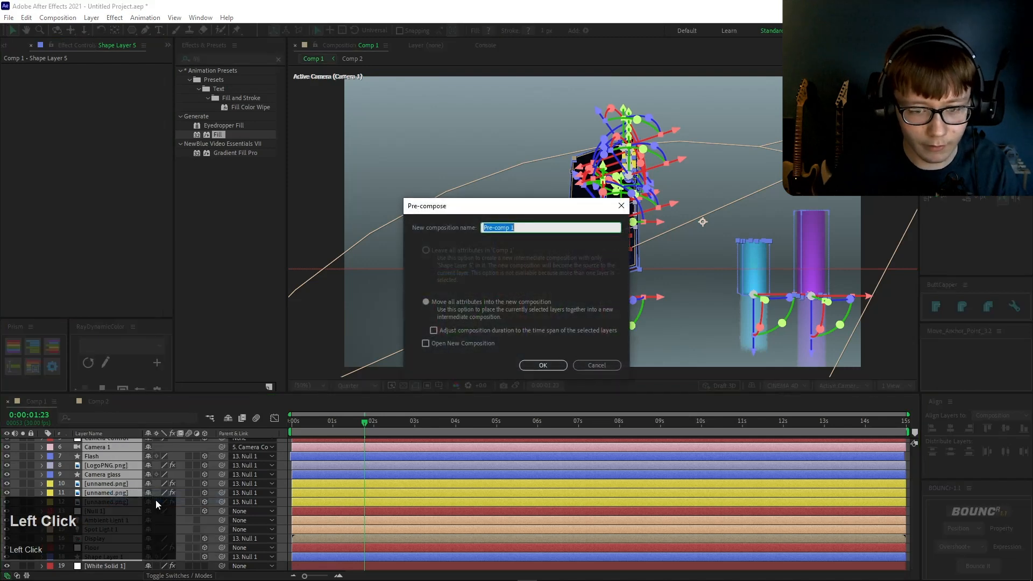
pyautogui.write('£DD')
pyautogui.press('Return')
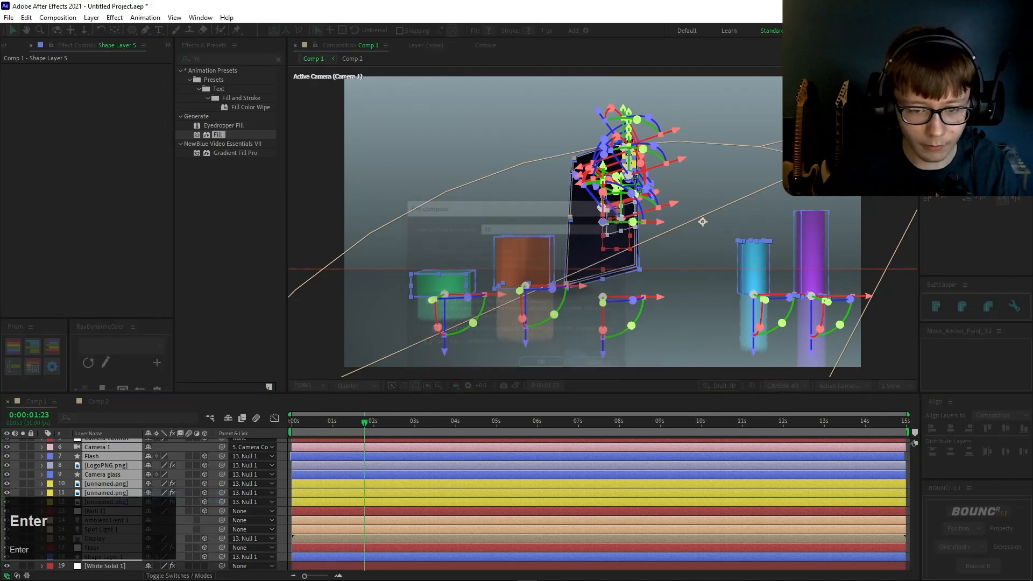
# Step: Apply the Perspective Drop Shadow effect to the 3D pre-composition layer
pyautogui.click(13, 447)
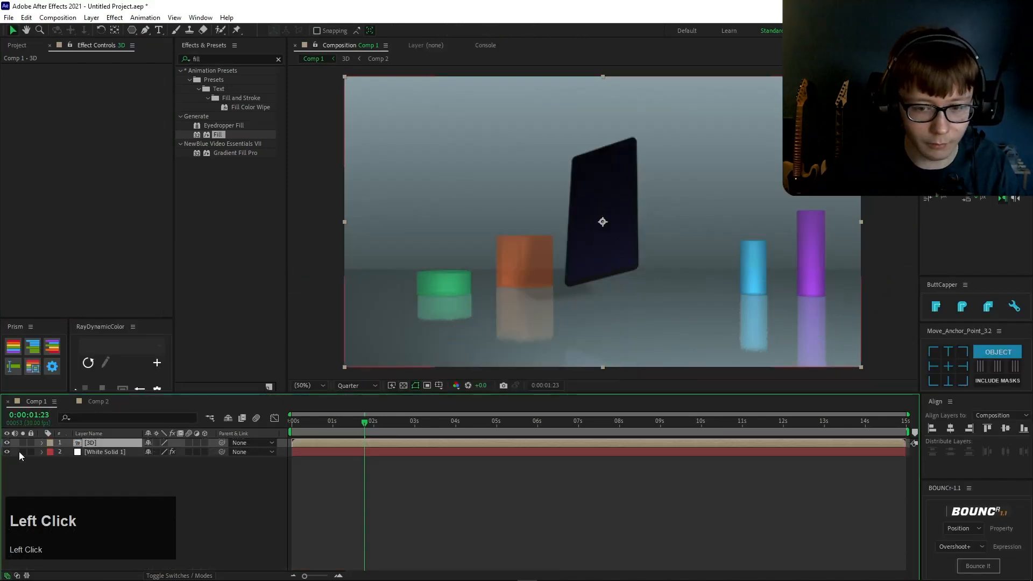
pyautogui.write('drop shadow')
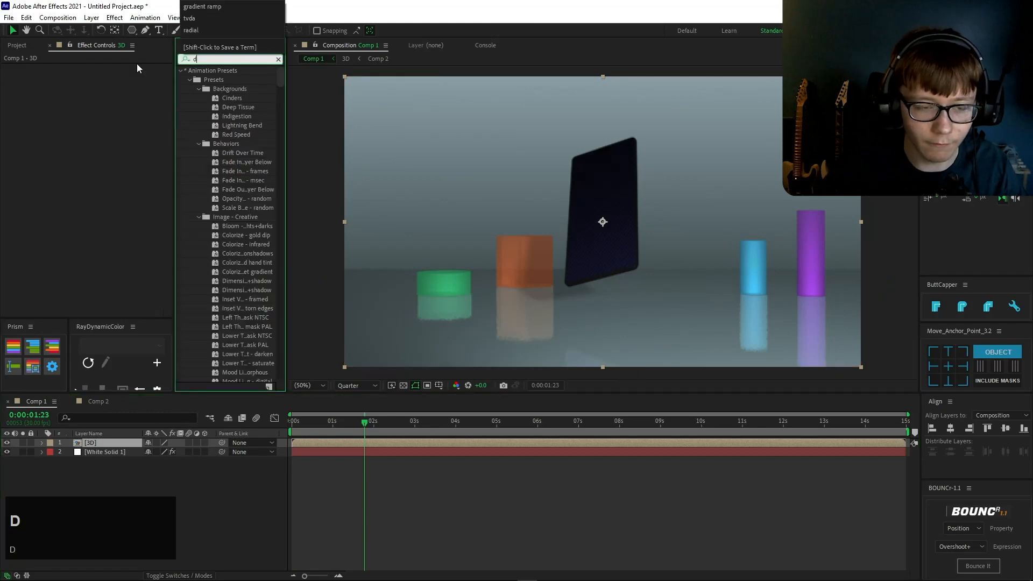
pyautogui.press('Return')
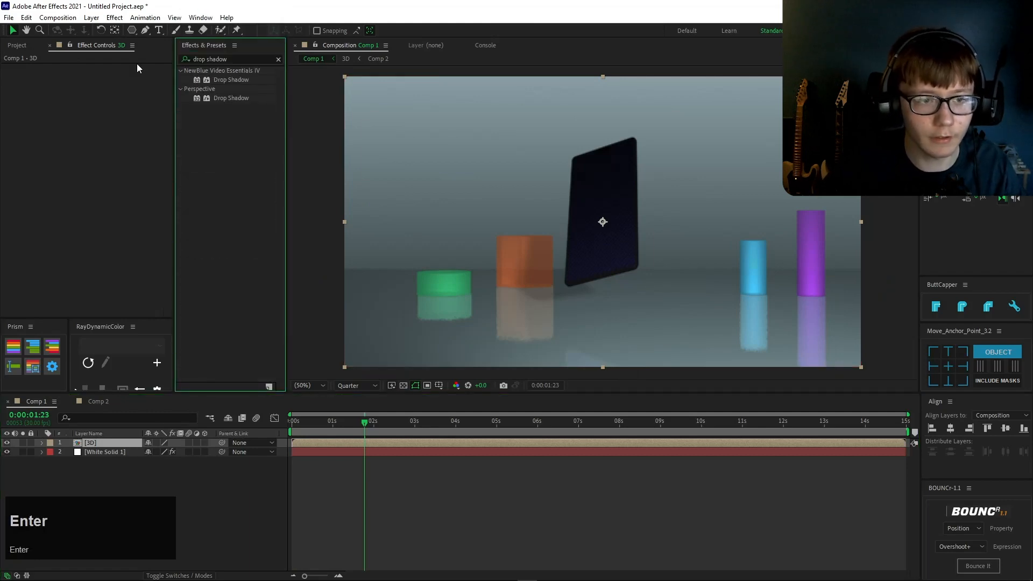
pyautogui.doubleClick(226, 98)
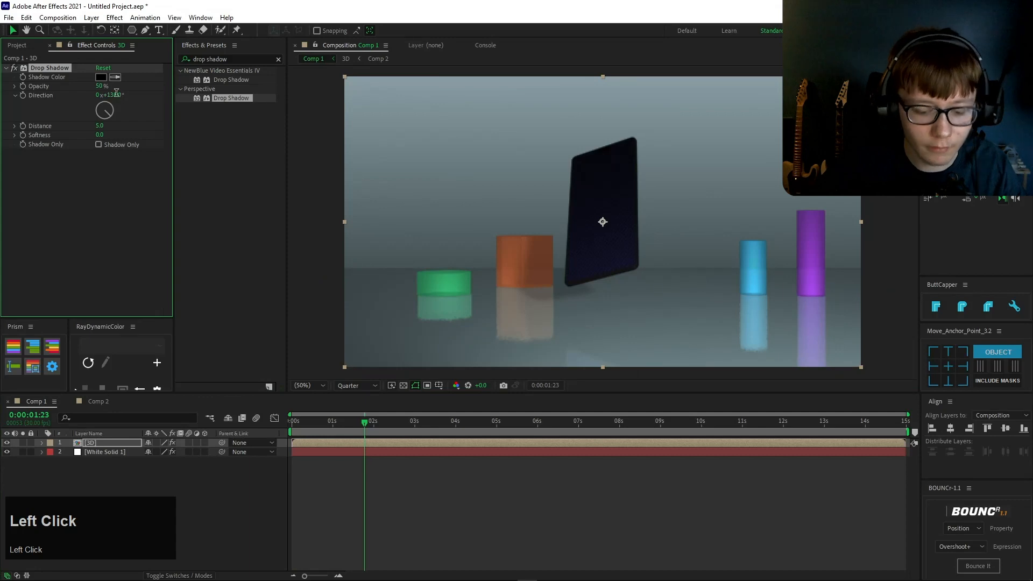
# Step: Set the drop shadow's direction to 0°, softness to 137 and opacity to 30%
pyautogui.click(114, 95)
pyautogui.write('1')
pyautogui.write('0')
pyautogui.press('Return')
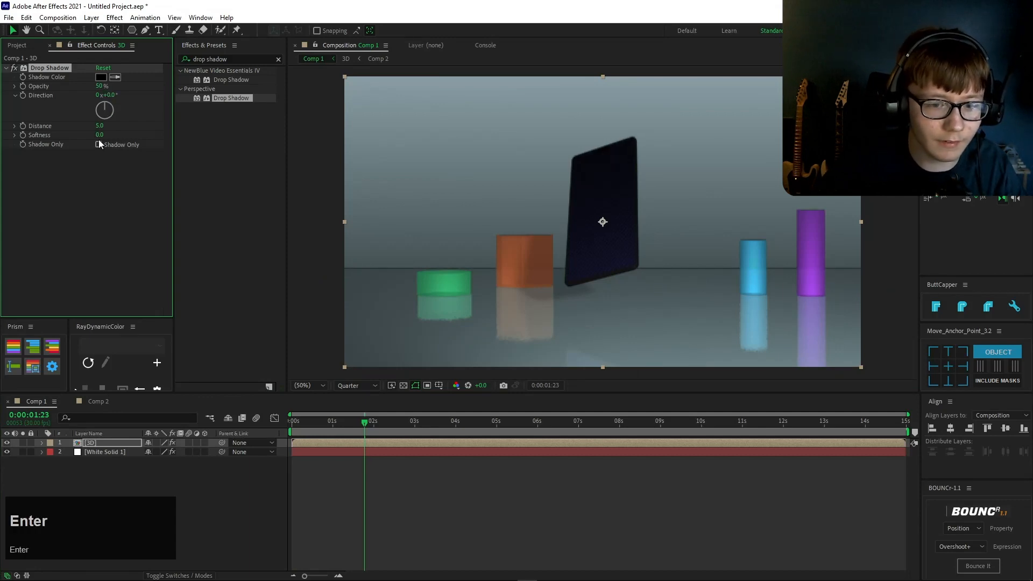
pyautogui.moveTo(99, 134); pyautogui.dragTo(241, 139)
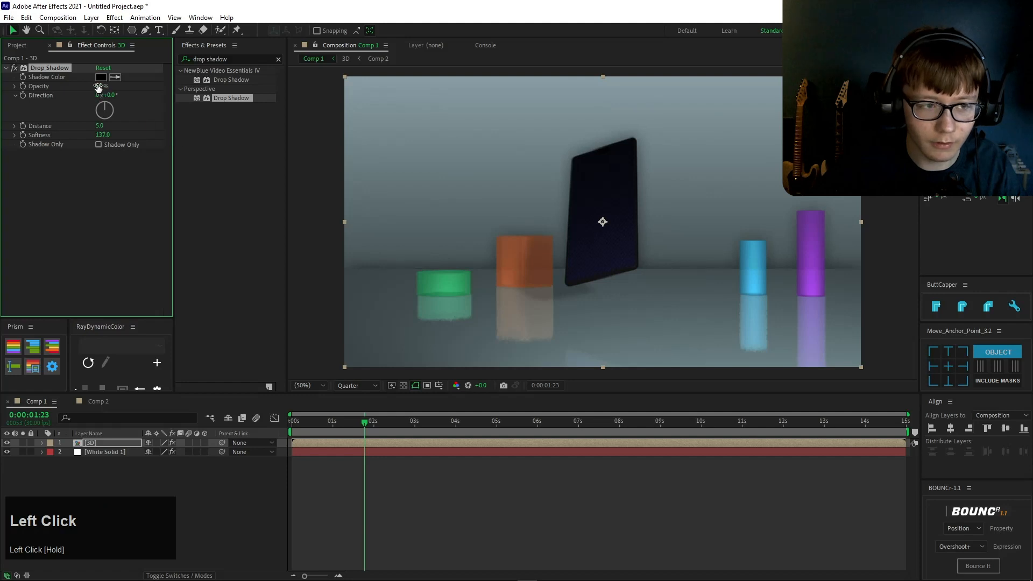
pyautogui.write('30')
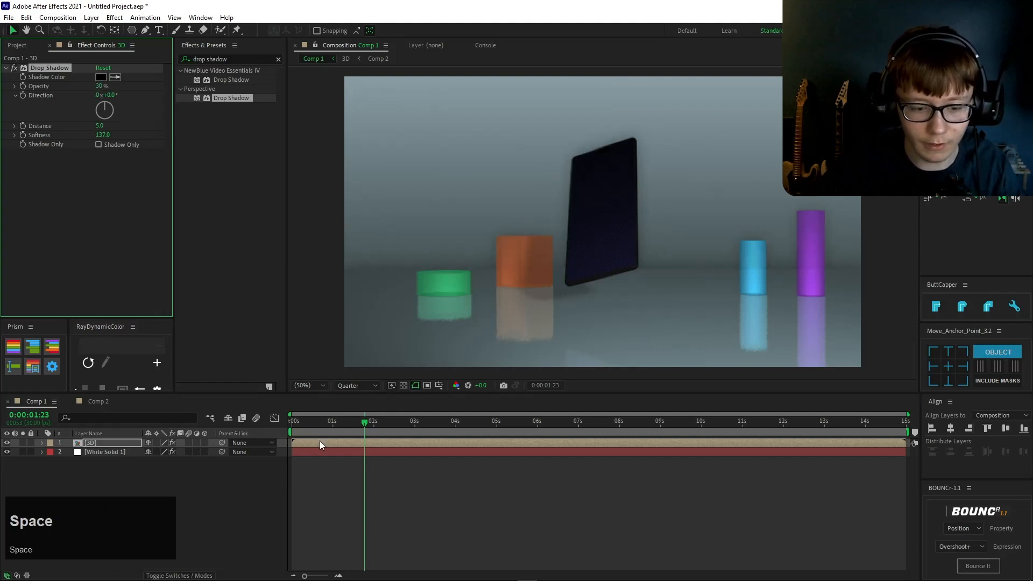
# Step: Play the composition from the start to check the soft drop shadow and the new background colors
pyautogui.click(337, 463)
pyautogui.press('space')
pyautogui.moveTo(321, 417); pyautogui.dragTo(275, 422)
pyautogui.press('space')
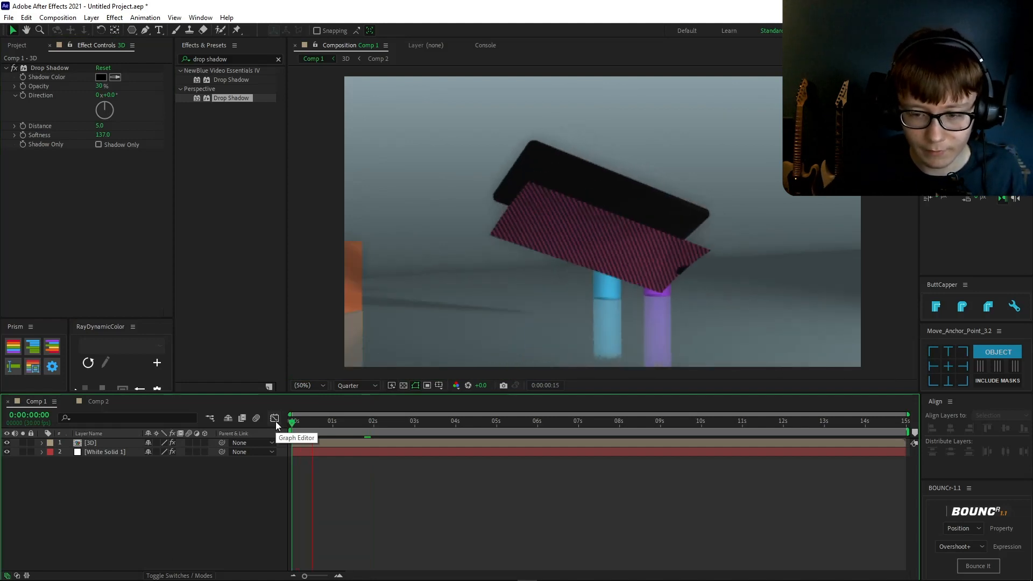
pyautogui.press('space')
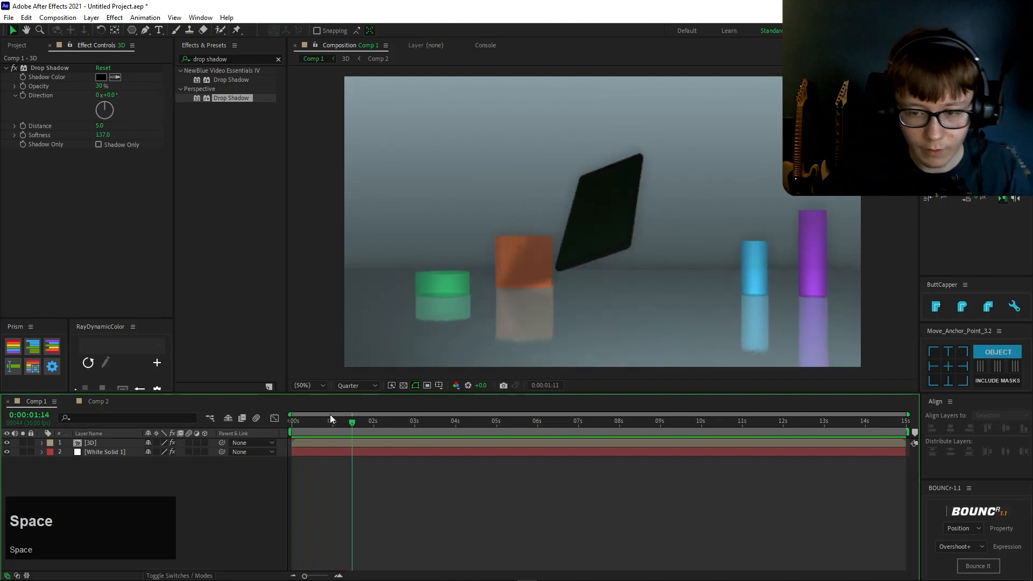
# Step: Open the 3D pre-composition and duplicate its spot light
pyautogui.moveTo(355, 425); pyautogui.dragTo(384, 414)
pyautogui.doubleClick(99, 444)
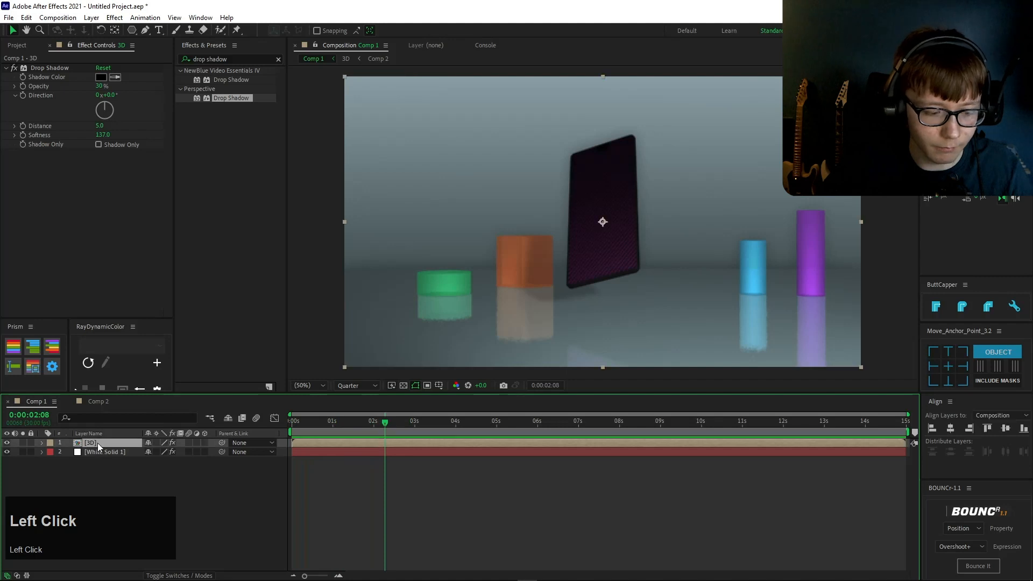
pyautogui.scroll(-3, 101, 496)
pyautogui.scroll(2, 401, 298)
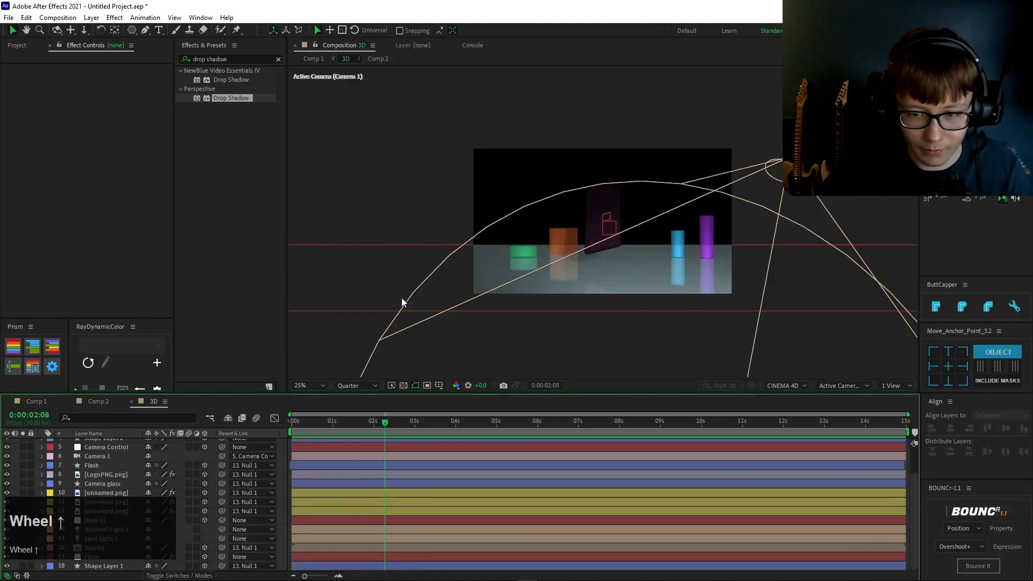
pyautogui.click(729, 234)
pyautogui.hotkey('ctrl', 'd')
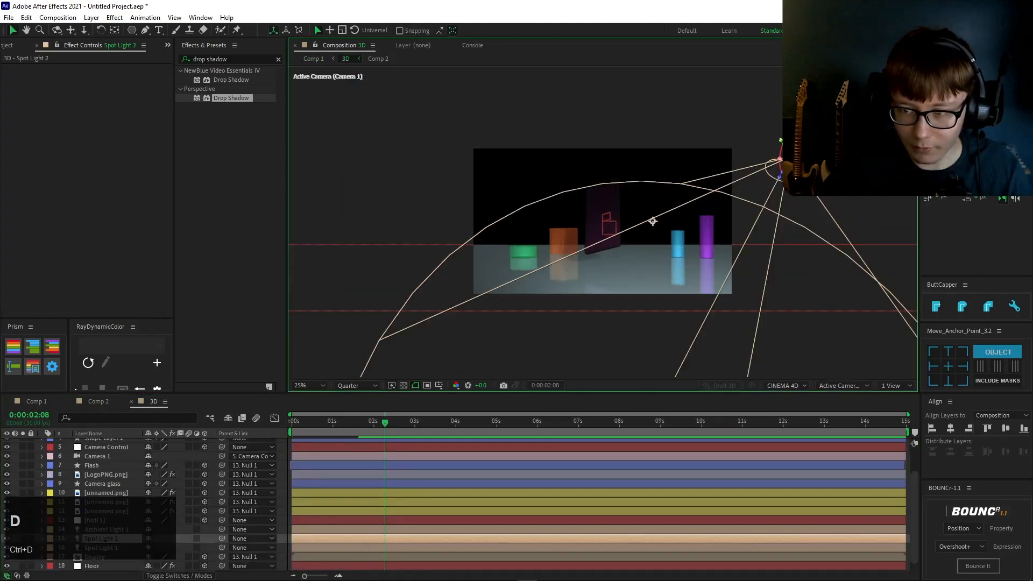
# Step: Move the duplicated spot light above and in front of the phone, to a position of about 878.5, -552.2, -1017.2
pyautogui.click(142, 543)
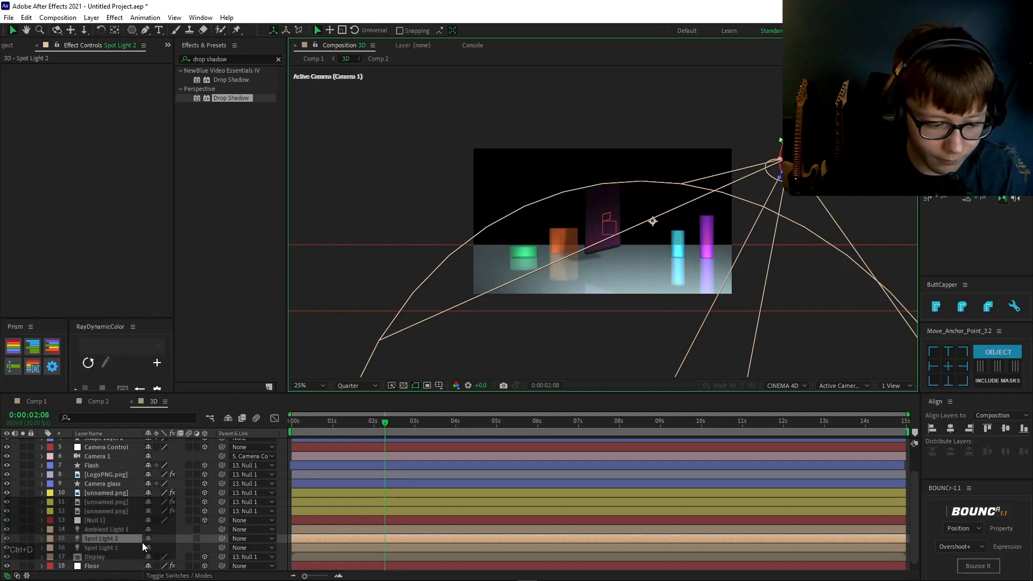
pyautogui.press('p')
pyautogui.click(123, 547)
pyautogui.moveTo(123, 547); pyautogui.dragTo(363, 416)
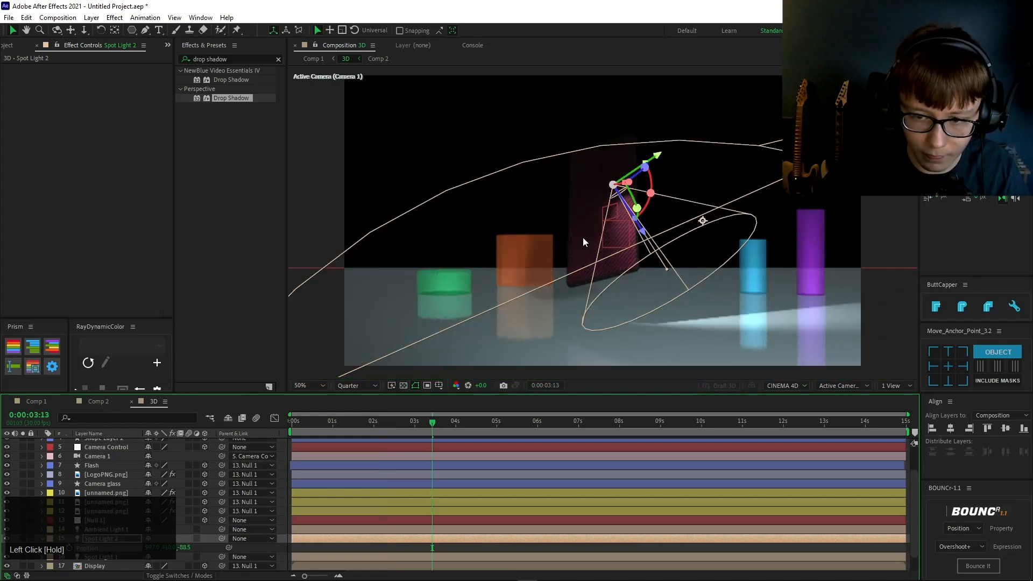
pyautogui.moveTo(614, 185); pyautogui.dragTo(554, 80)
pyautogui.moveTo(183, 548); pyautogui.dragTo(42, 561)
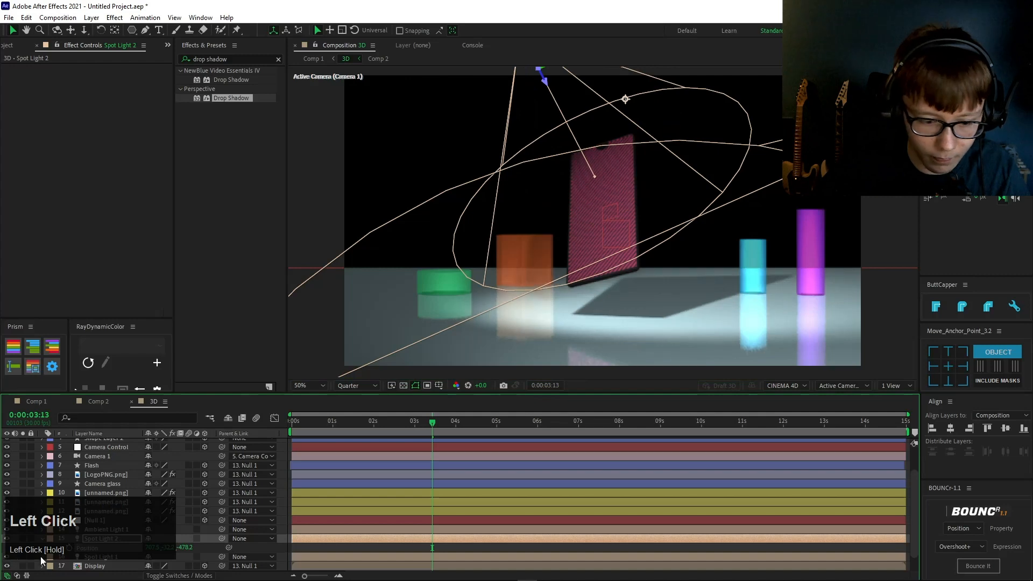
pyautogui.moveTo(186, 548); pyautogui.dragTo(226, 547)
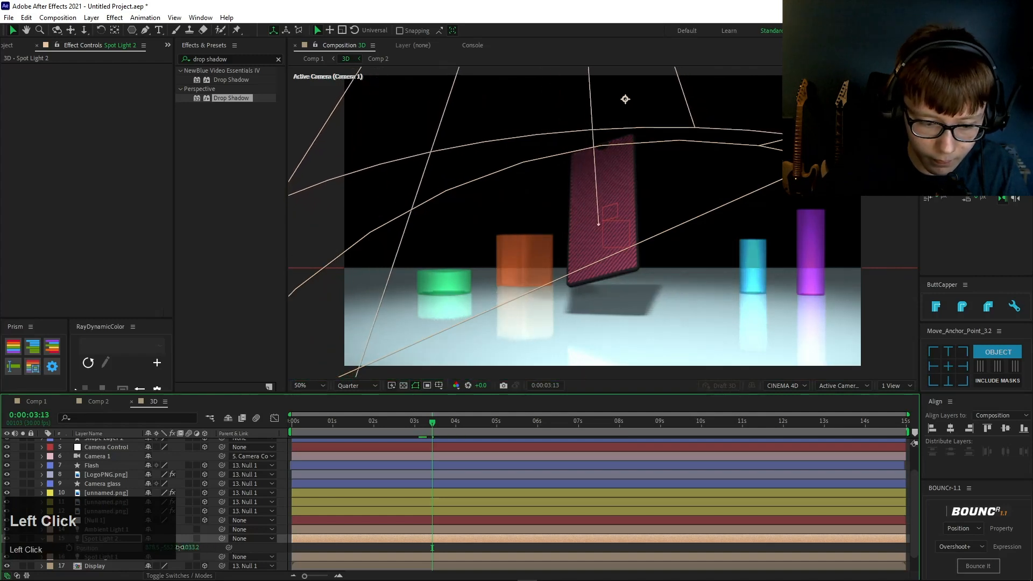
# Step: Shift the duplicated spot light's point of interest to about 1042.5, -234.2, 123.4
pyautogui.press('a')
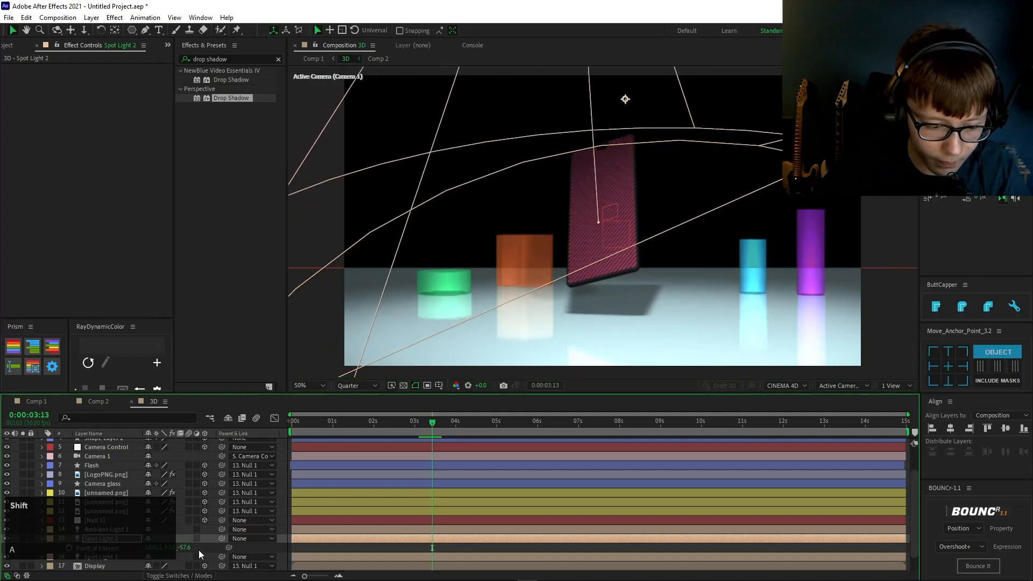
pyautogui.click(182, 548)
pyautogui.moveTo(183, 552); pyautogui.dragTo(25, 534)
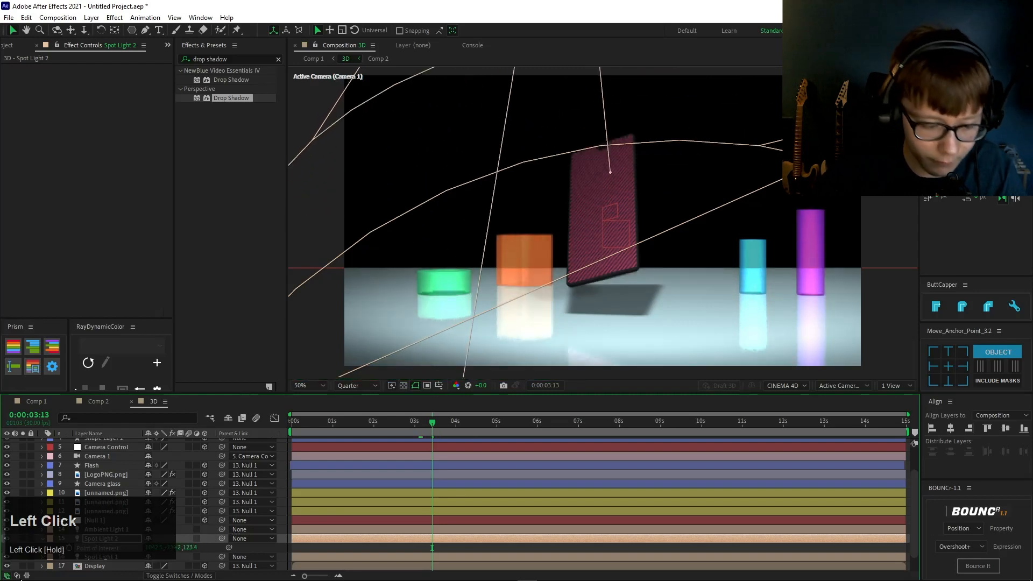
# Step: Expand the duplicated spot light's light options and lower its intensity to 66%
pyautogui.moveTo(38, 547); pyautogui.dragTo(43, 538)
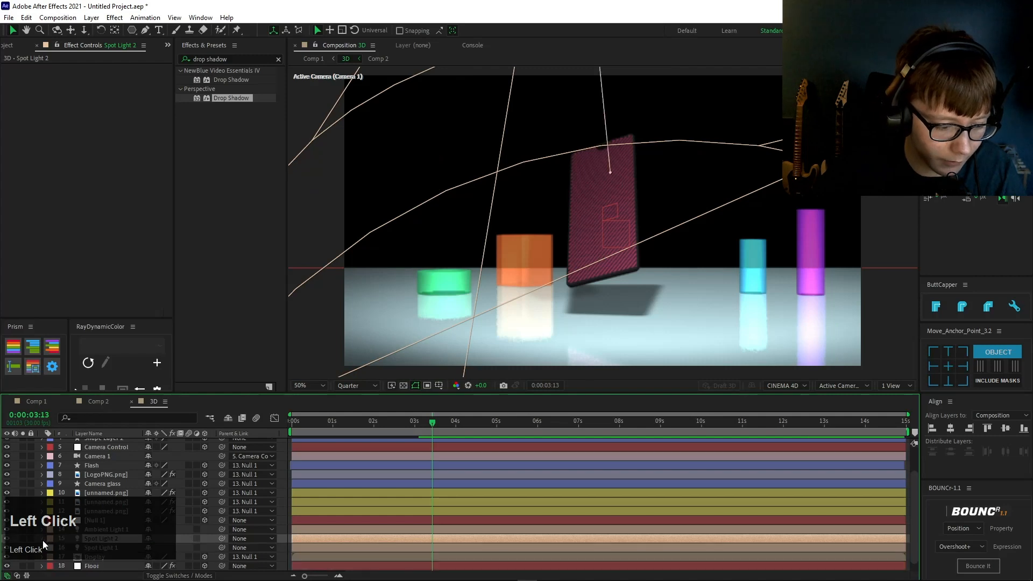
pyautogui.scroll(-3, 96, 541)
pyautogui.click(59, 530)
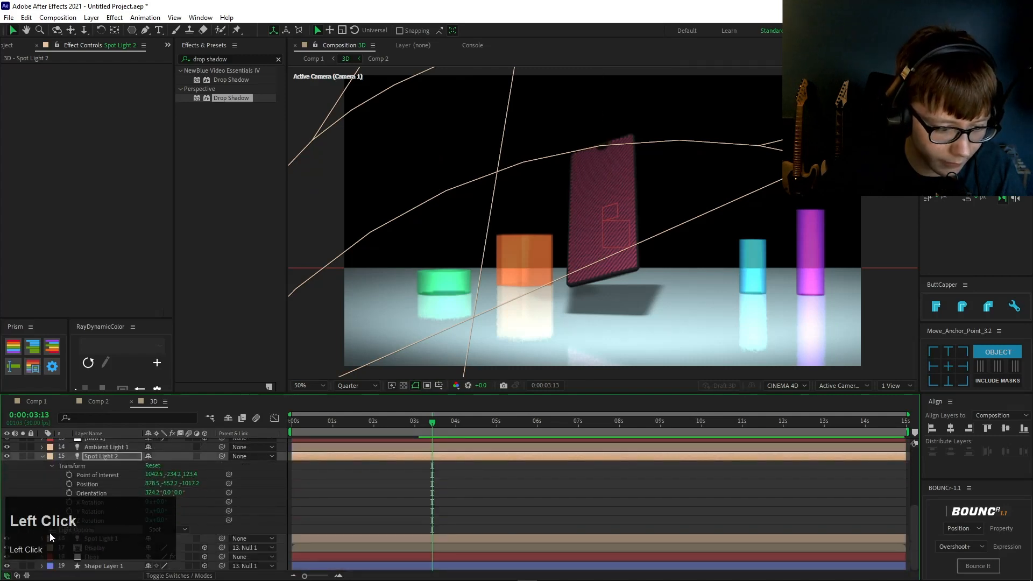
pyautogui.scroll(-3, 178, 530)
pyautogui.click(177, 530)
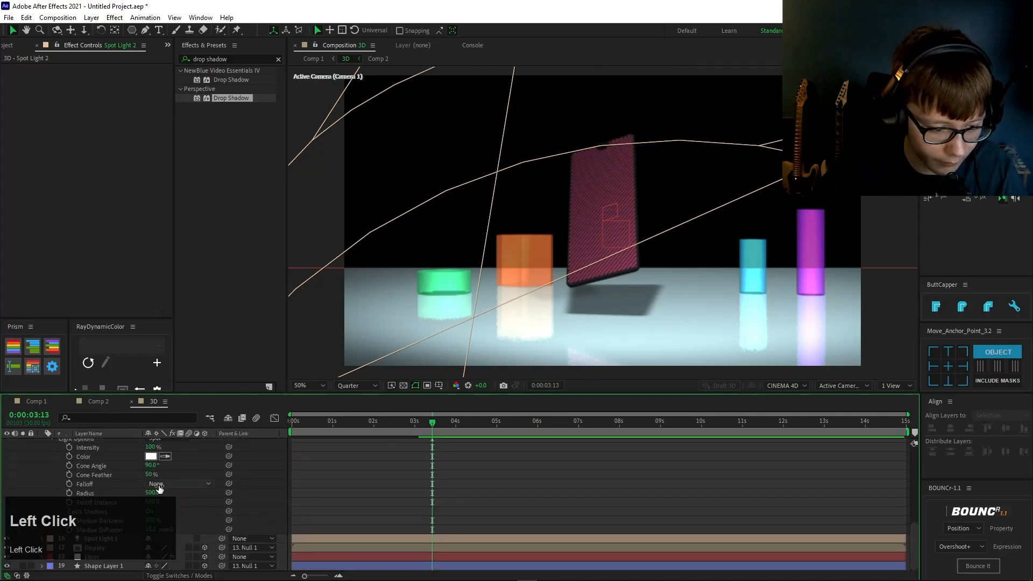
pyautogui.moveTo(149, 447); pyautogui.dragTo(131, 449)
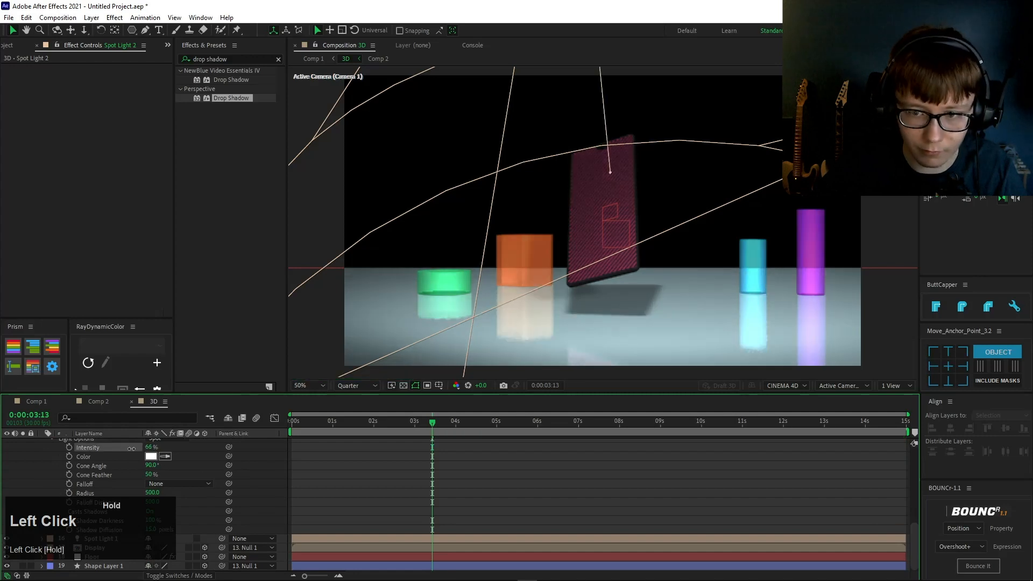
# Step: In Comp 1, resample the background solid's gradient end color from the floor area between the green and orange shapes
pyautogui.click(34, 401)
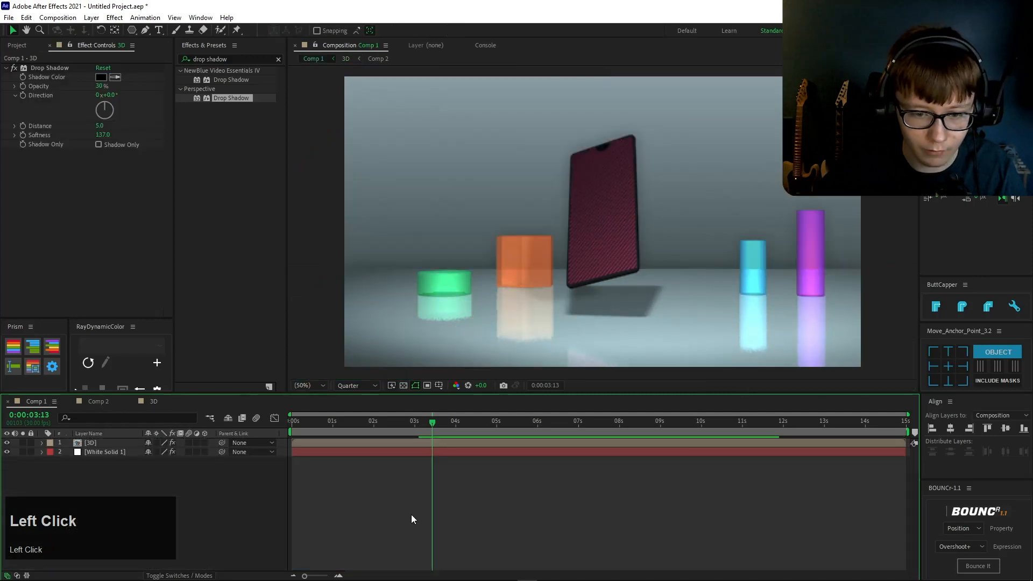
pyautogui.click(365, 453)
pyautogui.click(115, 104)
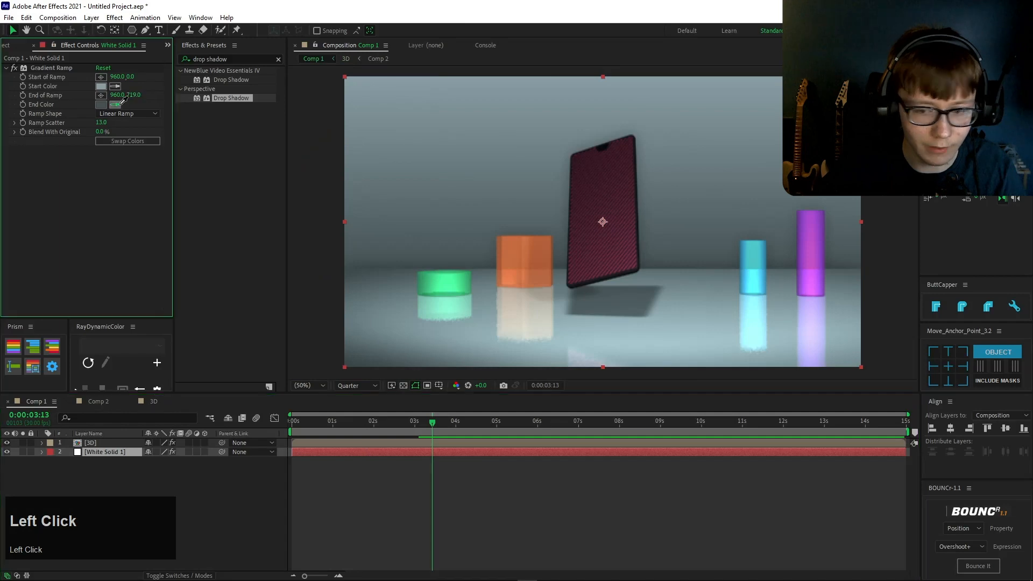
pyautogui.click(623, 281)
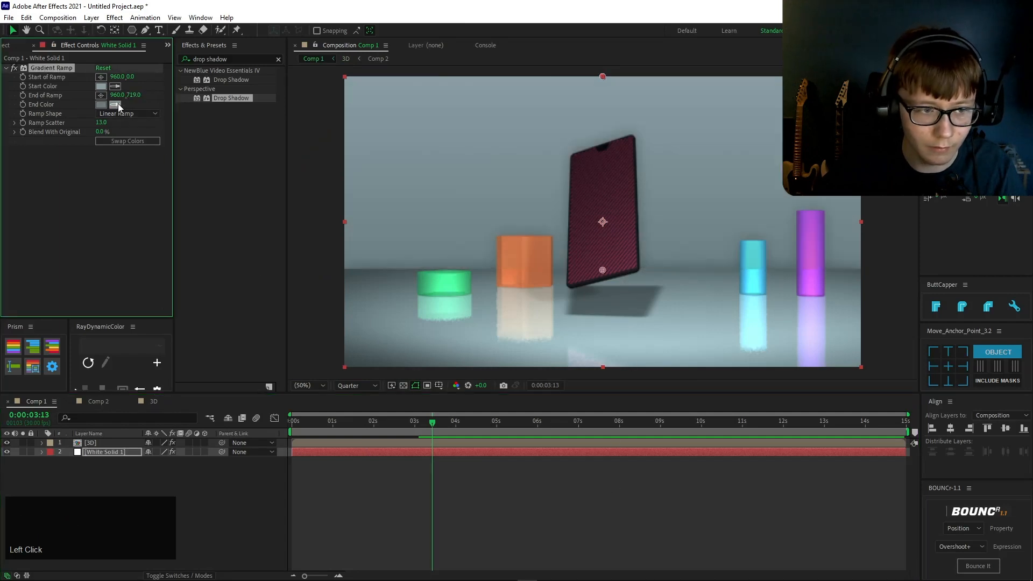
pyautogui.click(483, 275)
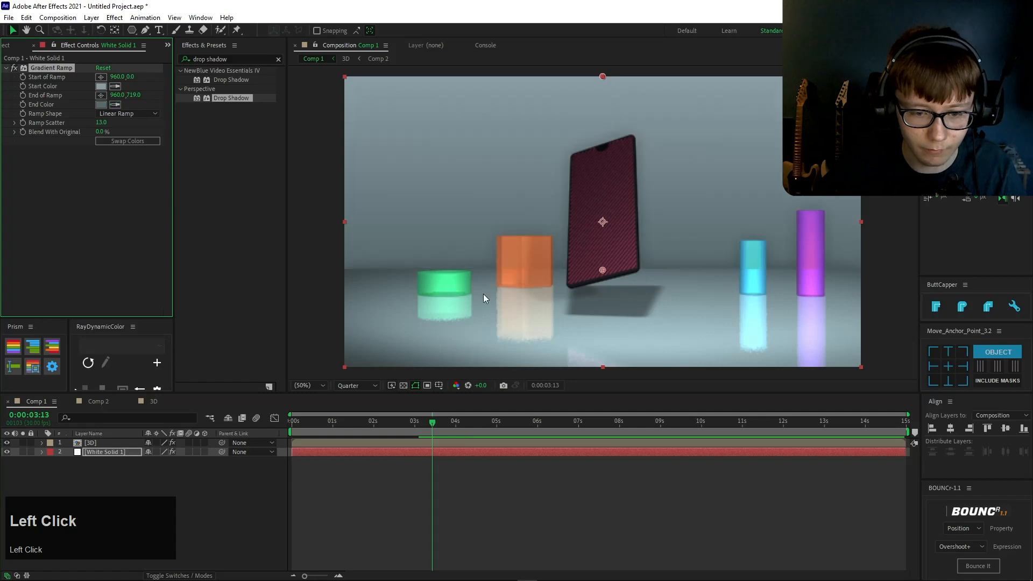
# Step: Play Comp 1 from the start to check the brighter lighting and resampled background gradient
pyautogui.click(598, 509)
pyautogui.press('space')
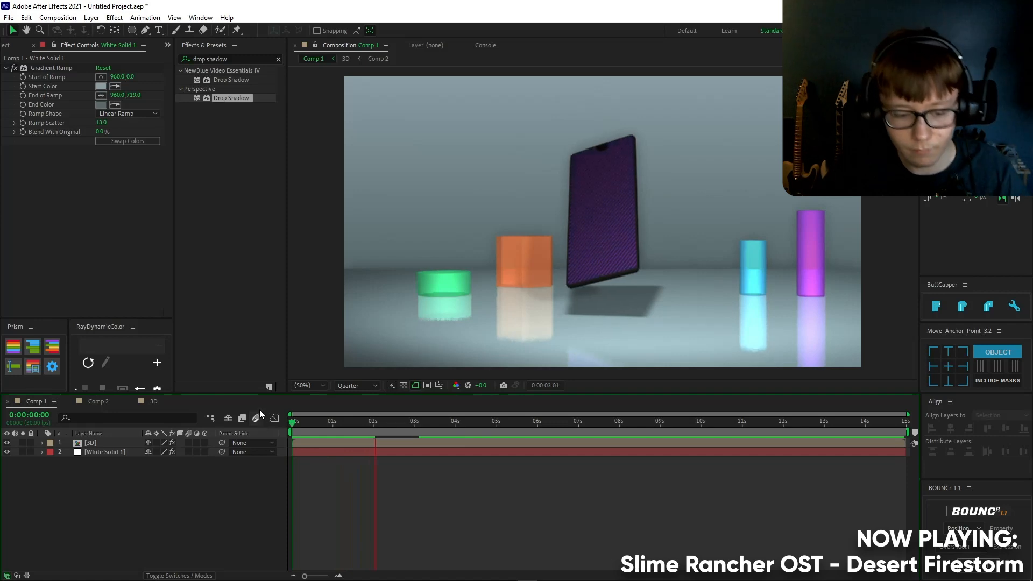
pyautogui.press('space')
pyautogui.press('space')
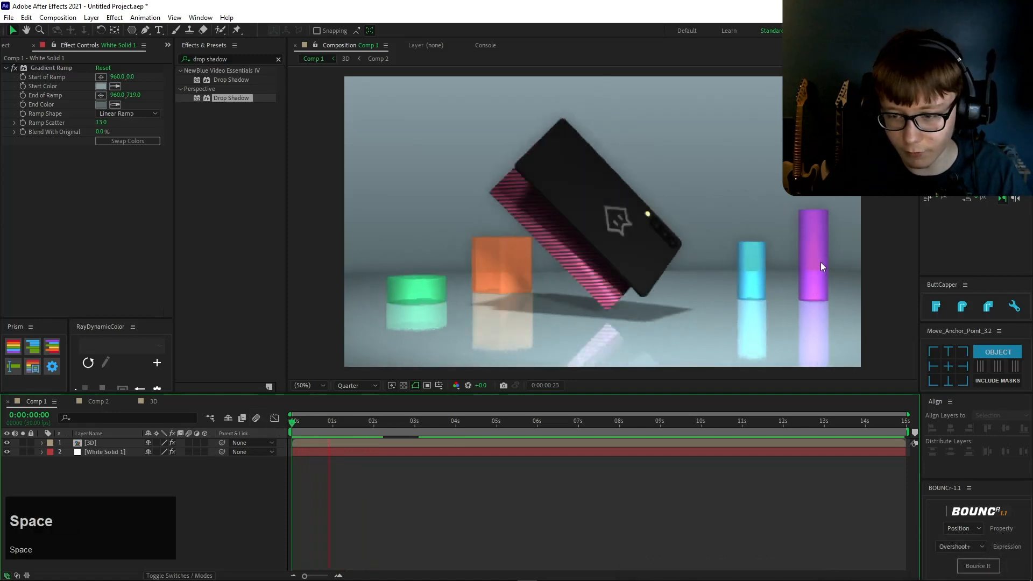
pyautogui.click(270, 427)
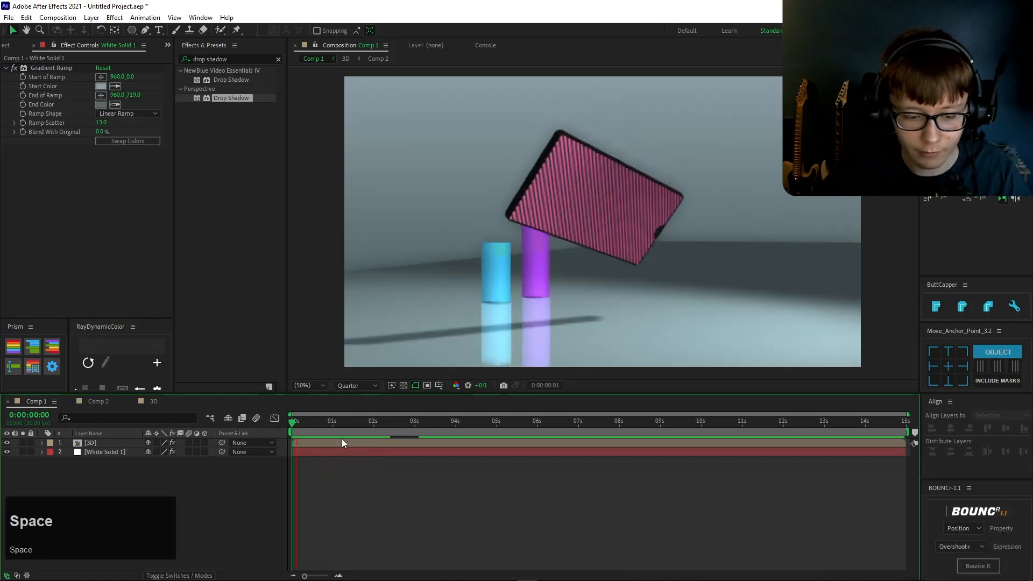
# Step: Reopen the 3D composition and shift the orange prism left along X toward the green cylinder
pyautogui.doubleClick(328, 444)
pyautogui.moveTo(348, 424); pyautogui.dragTo(396, 421)
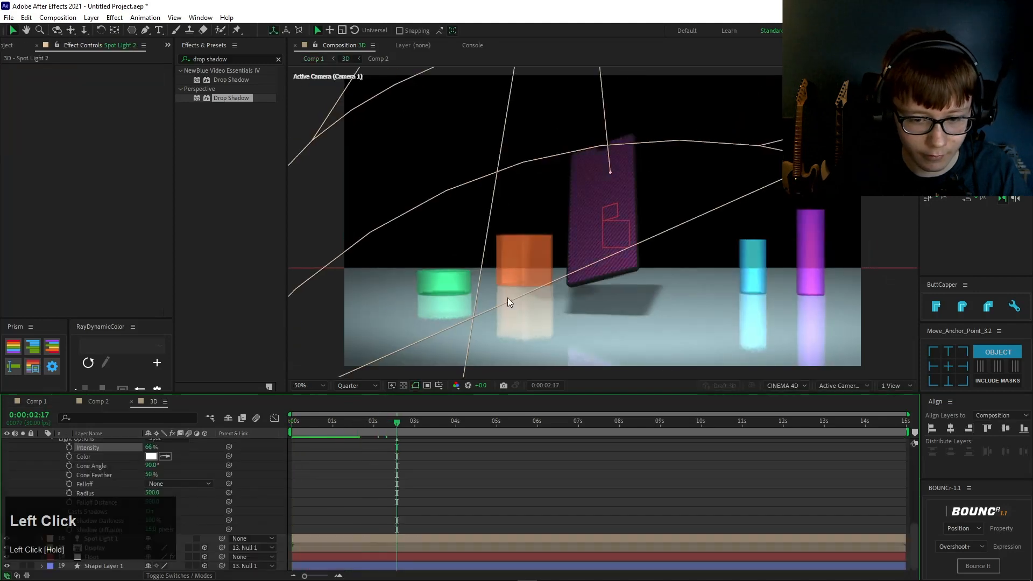
pyautogui.click(544, 252)
pyautogui.press('p')
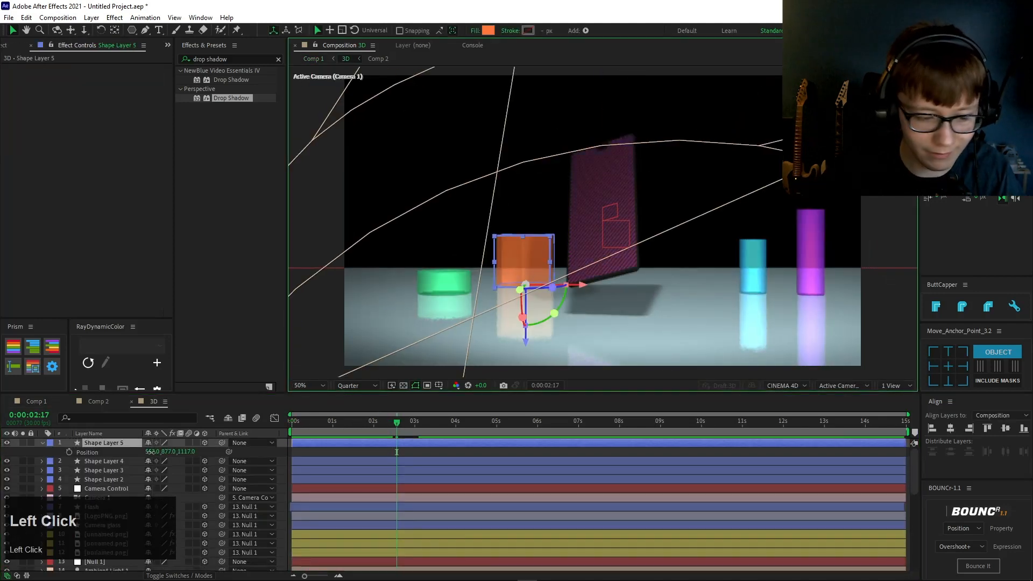
pyautogui.moveTo(151, 452); pyautogui.dragTo(347, 280)
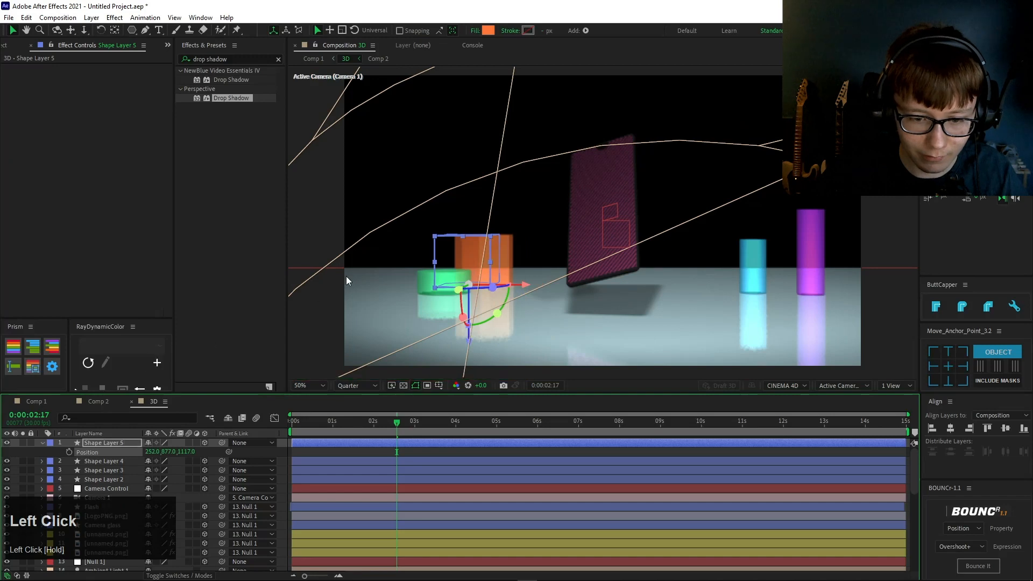
# Step: Move the green cylinder right to X position 414 and shift the orange prism further left so the two no longer overlap
pyautogui.click(430, 293)
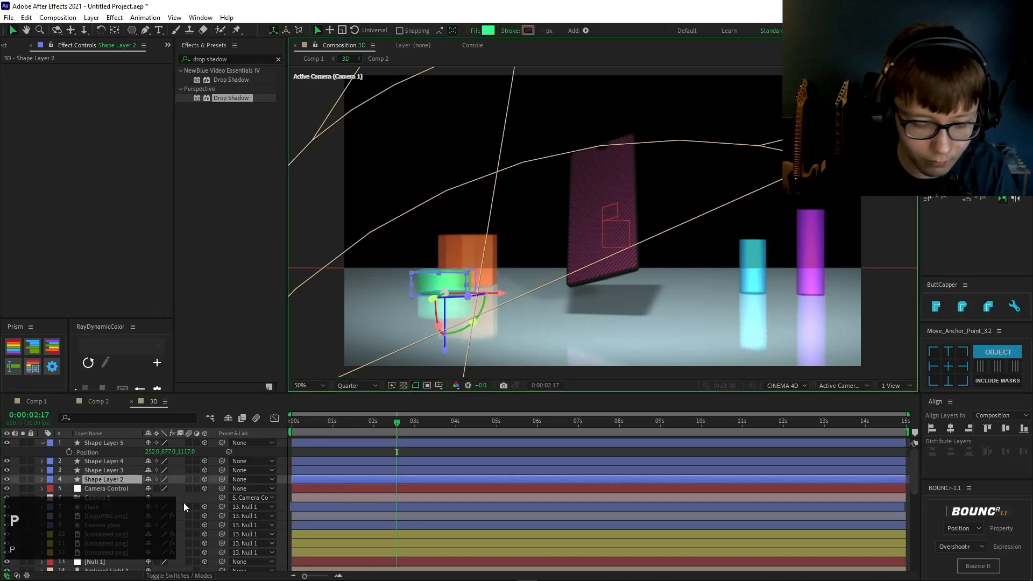
pyautogui.press('p')
pyautogui.moveTo(152, 488); pyautogui.dragTo(246, 485)
pyautogui.click(440, 245)
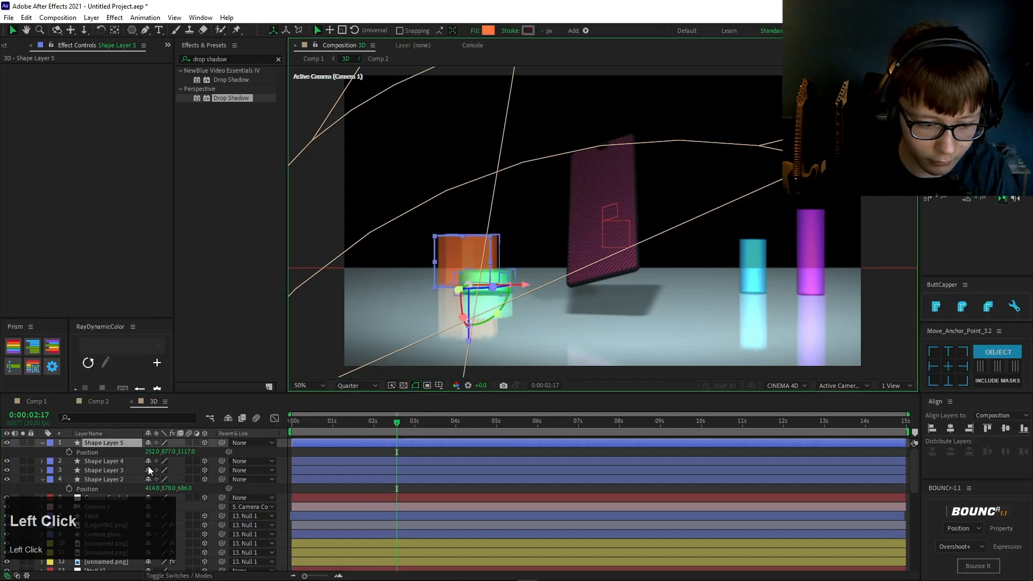
pyautogui.moveTo(152, 452); pyautogui.dragTo(15, 476)
# Step: Return to Comp 1 and add a text layer reading MyPhone
pyautogui.click(23, 405)
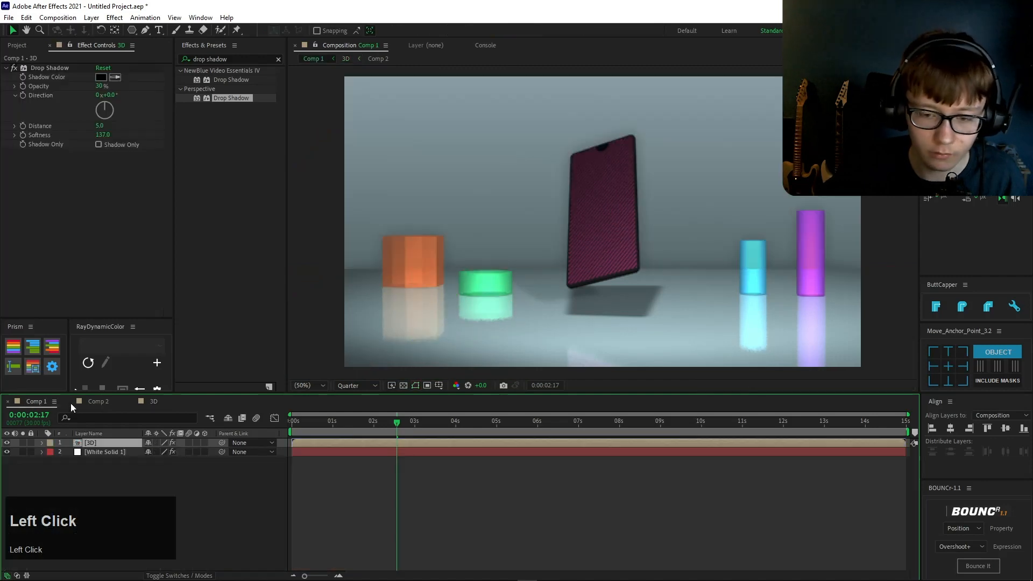
pyautogui.click(440, 489)
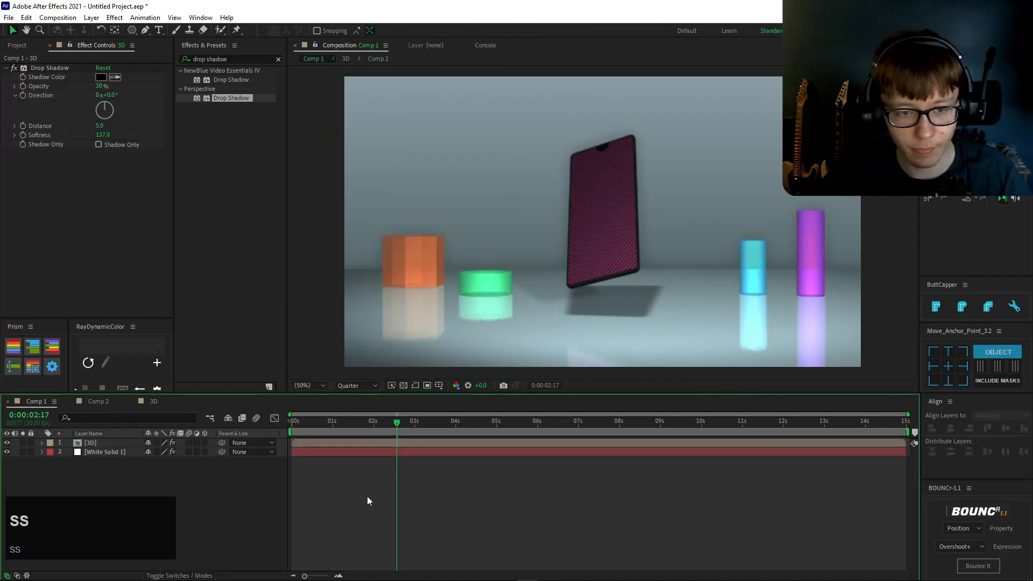
pyautogui.moveTo(345, 436); pyautogui.dragTo(402, 436)
pyautogui.rightClick(173, 498)
pyautogui.moveTo(226, 370)
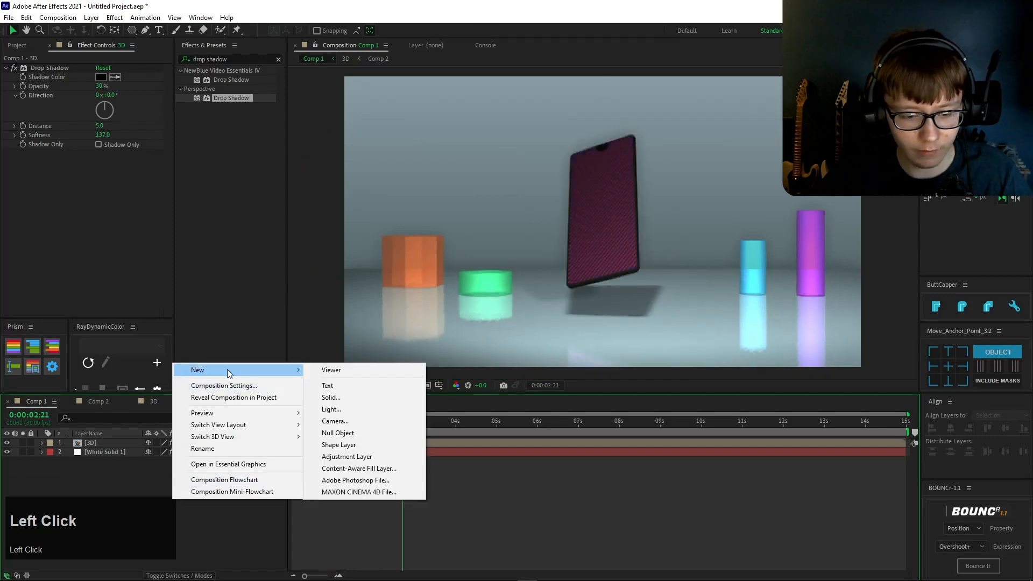
pyautogui.click(343, 385)
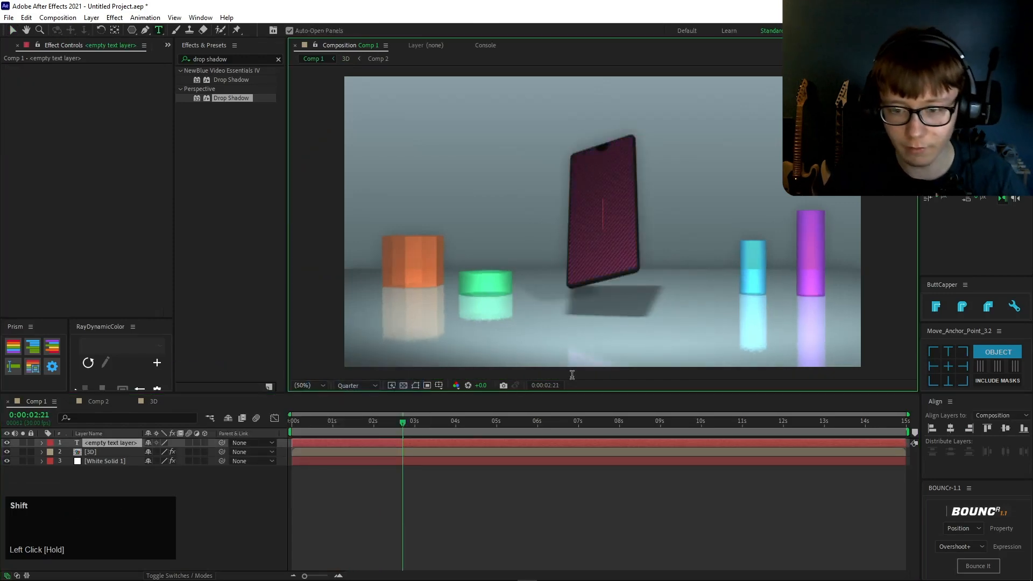
pyautogui.write('MyPhone')
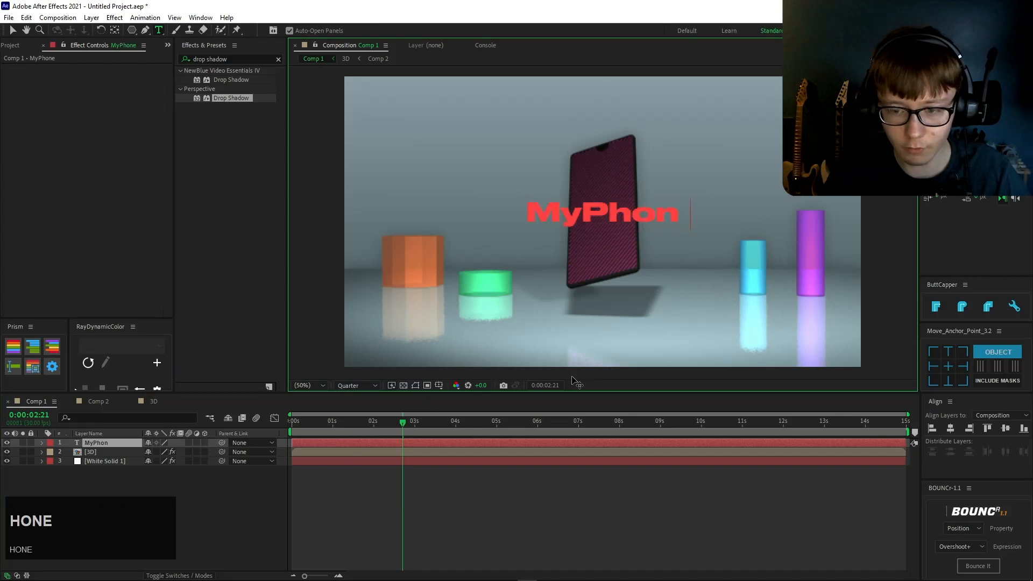
# Step: Change the whole MyPhone title's fill color to white (FFFFFF)
pyautogui.hotkey('ctrl', 'a')
pyautogui.click(941, 155)
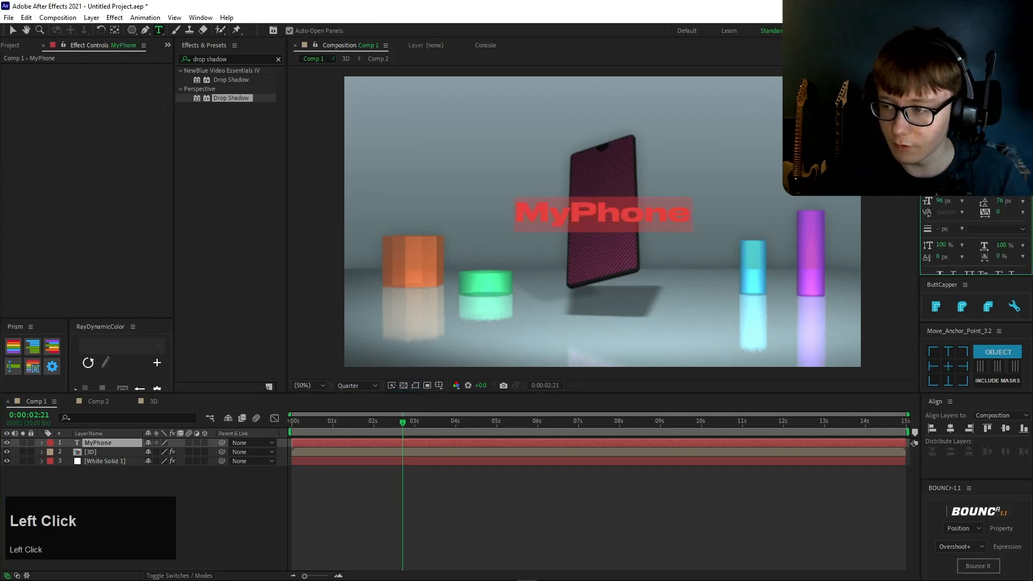
pyautogui.click(1008, 175)
pyautogui.moveTo(90, 273); pyautogui.dragTo(15, 97)
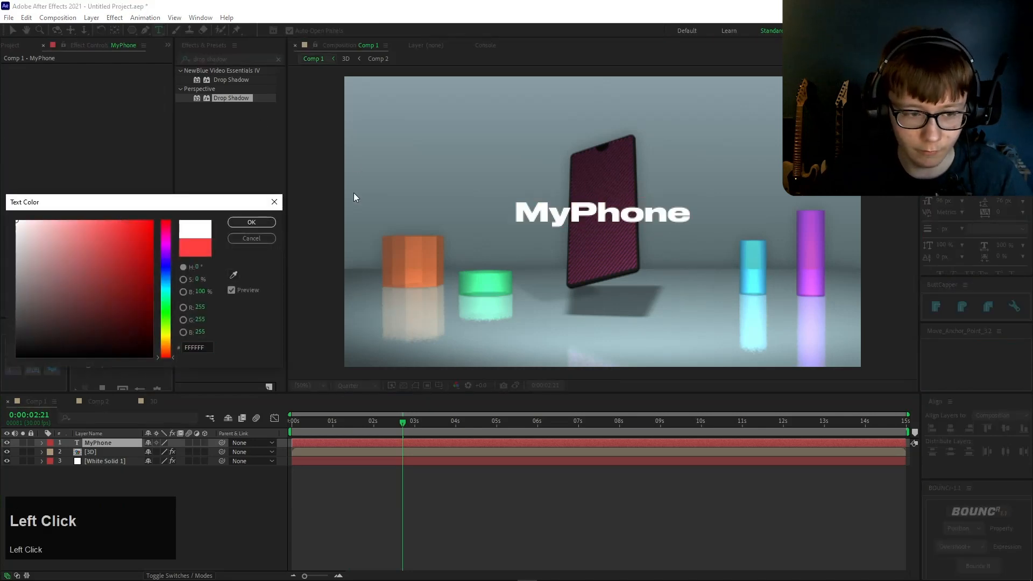
pyautogui.click(253, 223)
# Step: Switch the title to a narrower, lighter sans-serif font and set its size to 152 px
pyautogui.click(968, 164)
pyautogui.click(929, 283)
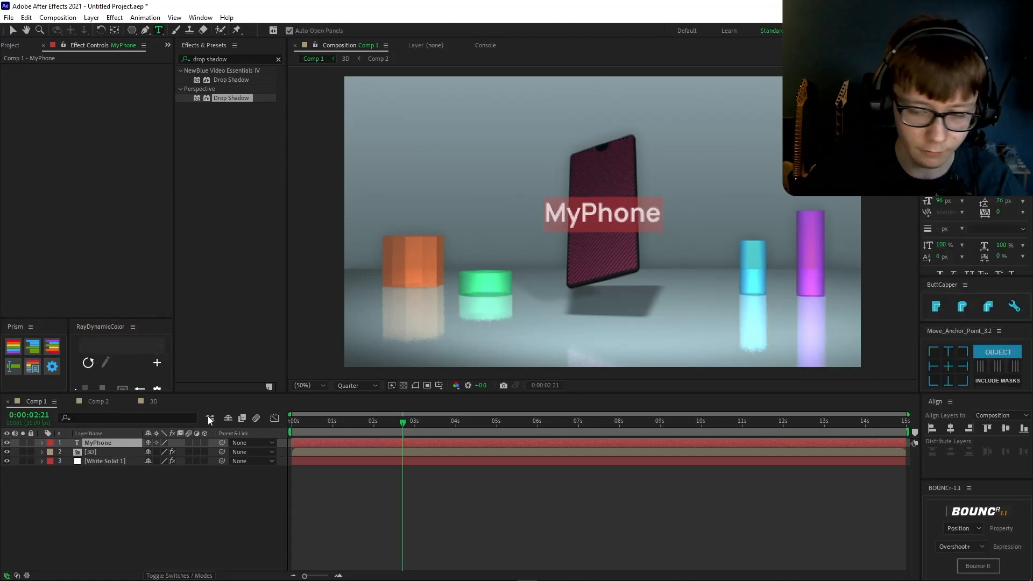
pyautogui.moveTo(939, 201); pyautogui.dragTo(977, 201)
# Step: Insert the word Wuulfy in front of MyPhone and select the entire title text
pyautogui.press('Left')
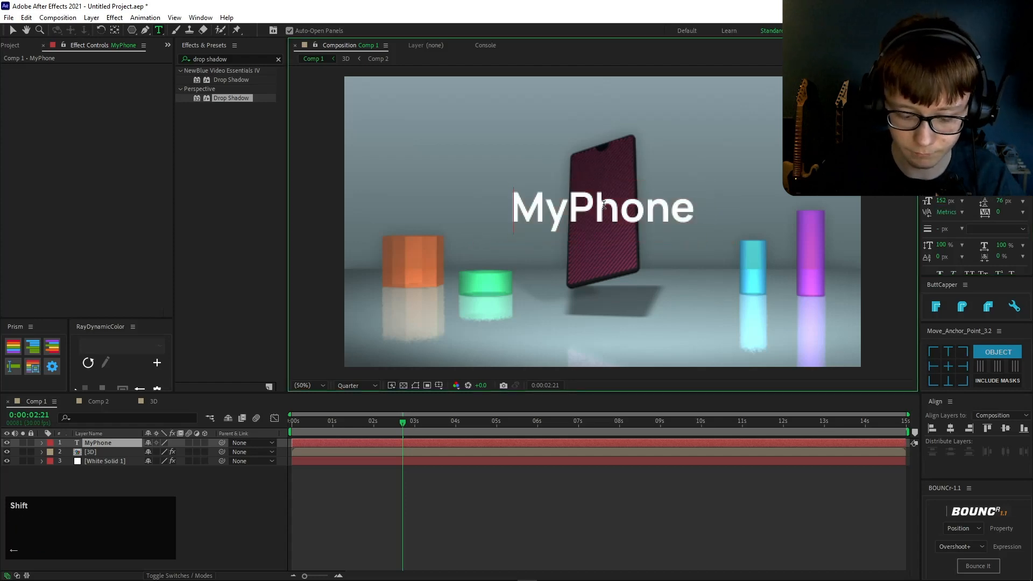
pyautogui.write('Wuulfy')
pyautogui.hotkey('ctrl', 'a')
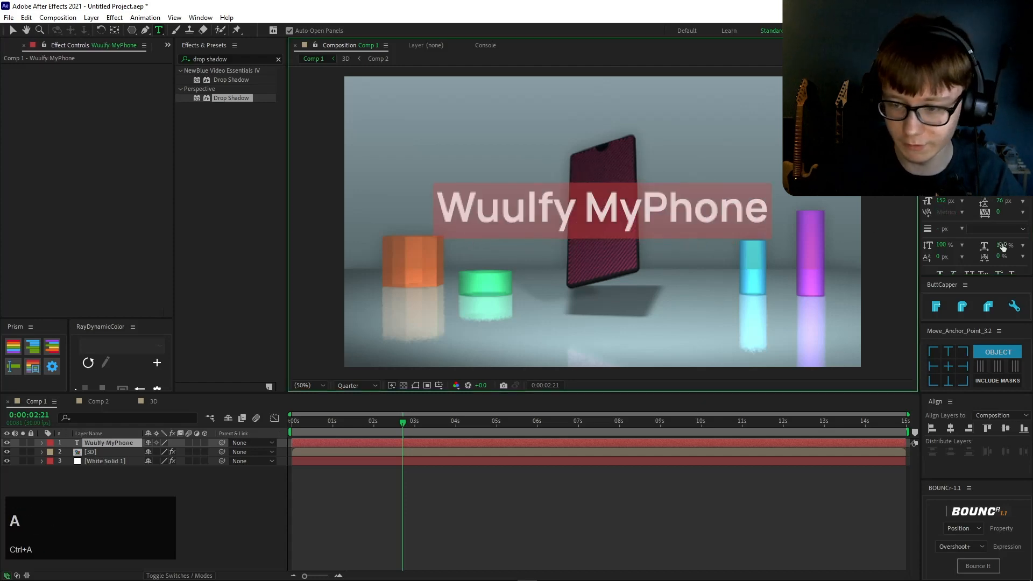
# Step: Reduce the Wuulfy MyPhone title's font size to 115 px and select its layer
pyautogui.moveTo(936, 201); pyautogui.dragTo(910, 214)
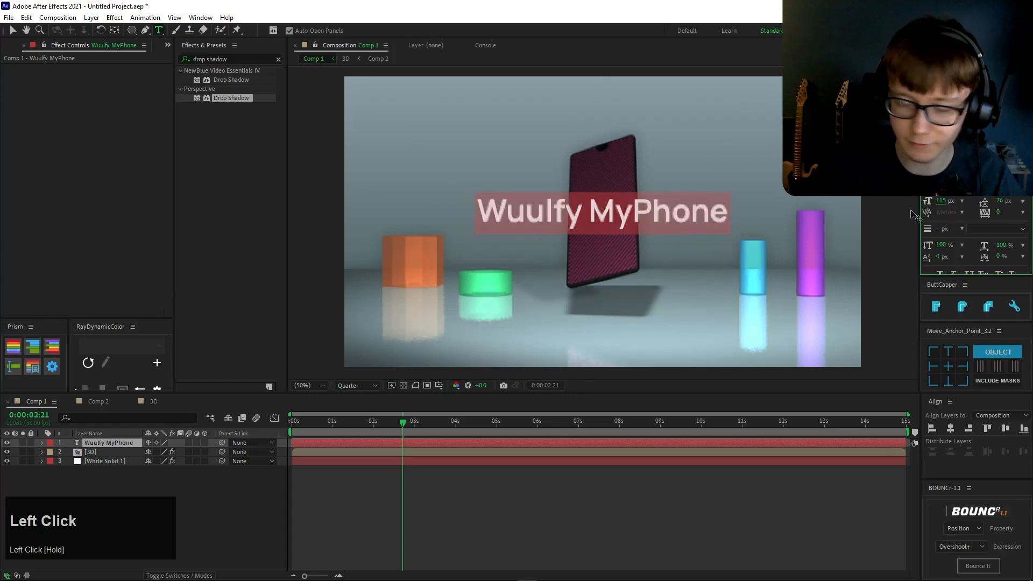
pyautogui.click(924, 367)
pyautogui.click(112, 442)
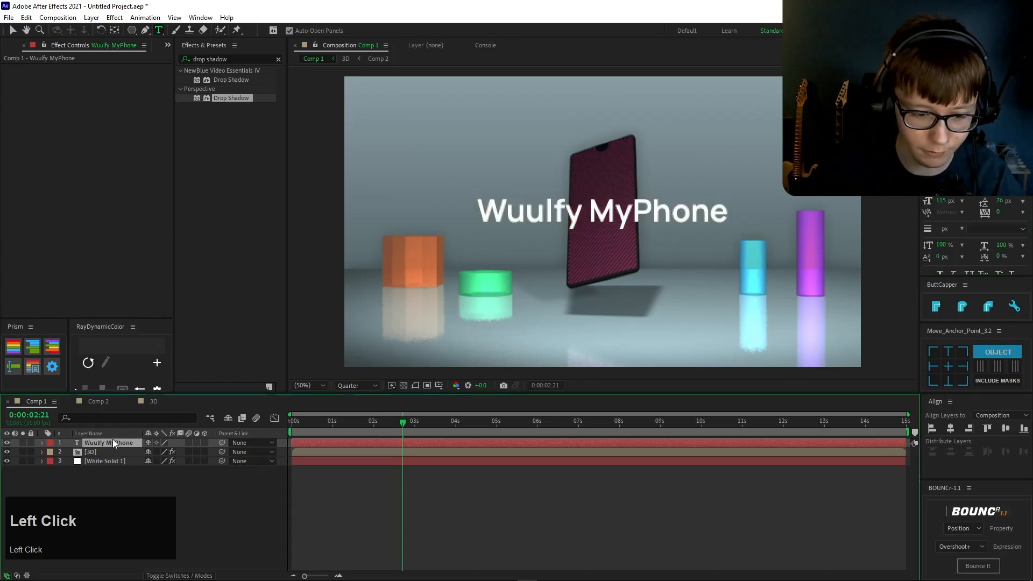
pyautogui.click(415, 385)
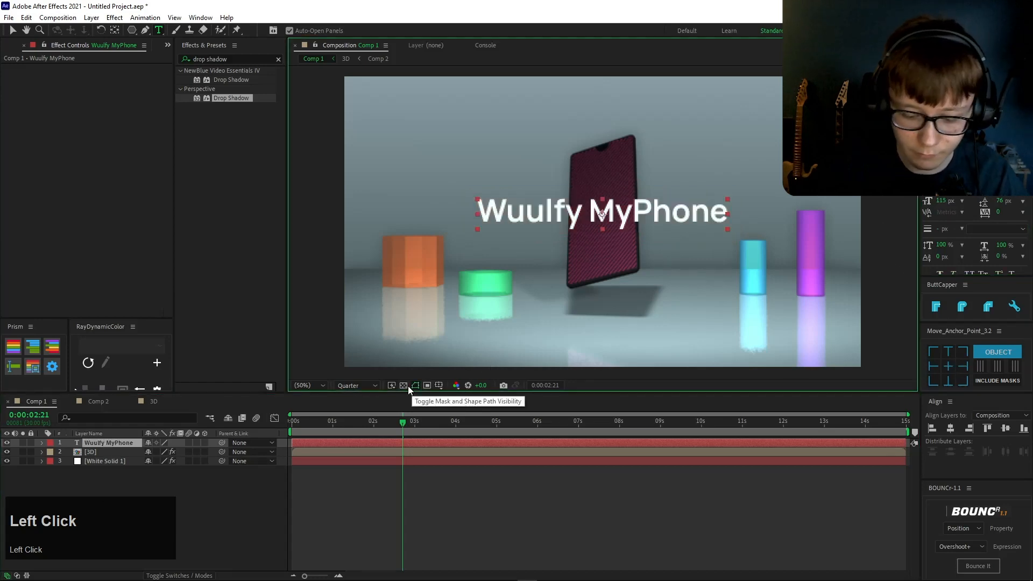
# Step: Start the title layer at 0:00:02:21, scale it to 68%, and move it below the frame at position 958.3, 1176.5
pyautogui.press('p')
pyautogui.press('[')
pyautogui.hotkey('shift', 's')
pyautogui.moveTo(160, 461); pyautogui.dragTo(484, 476)
# Step: Replay the phone animation from about 0:00:00:22 and 0:00:01:15 to examine when the title should enter
pyautogui.moveTo(410, 428); pyautogui.dragTo(322, 426)
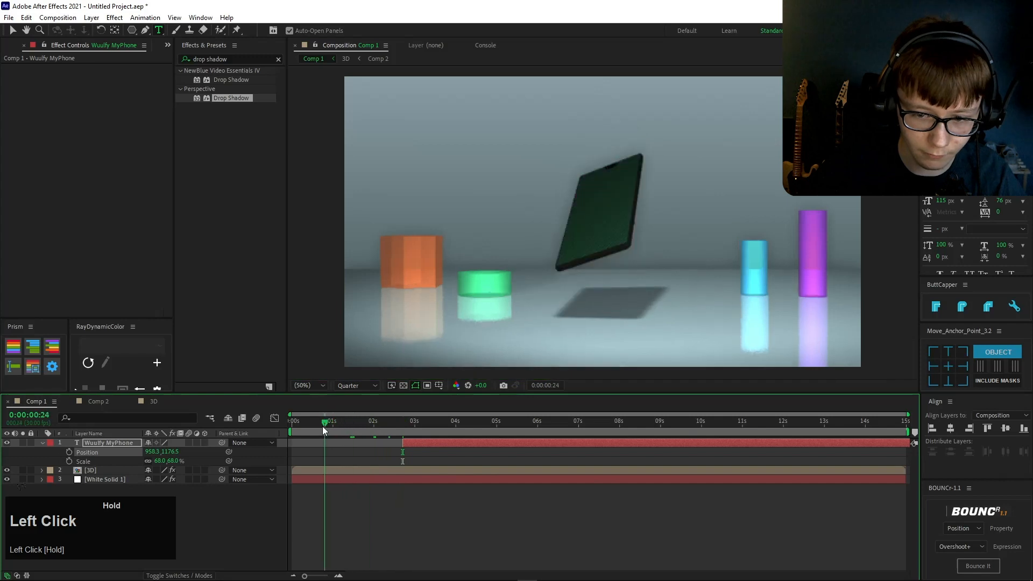
pyautogui.press('space')
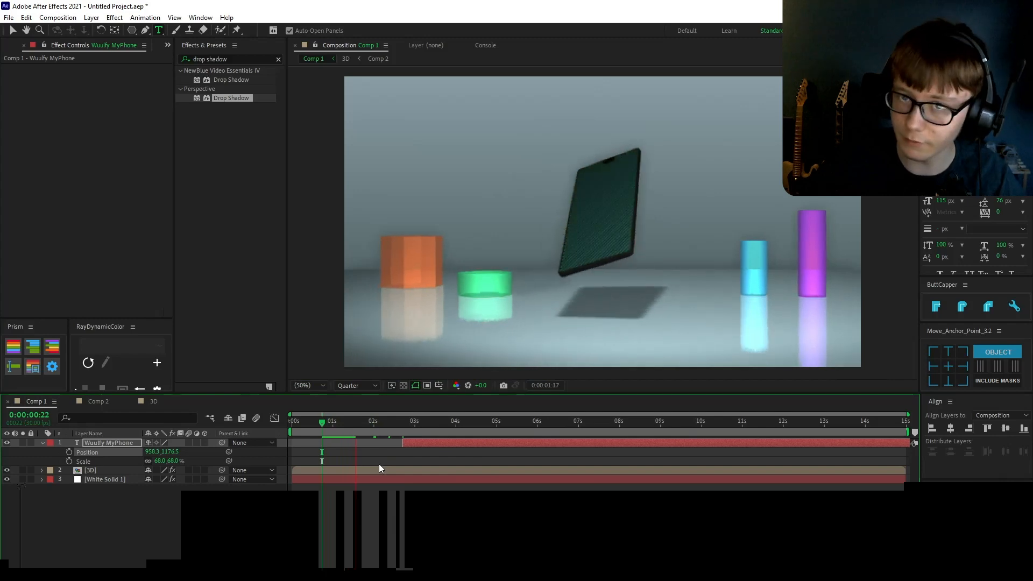
pyautogui.press('space')
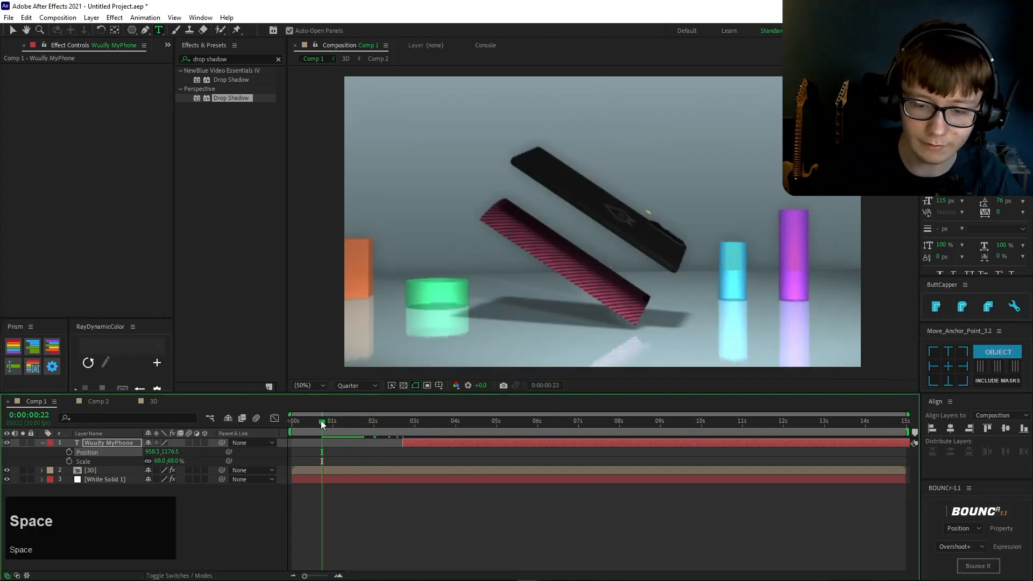
pyautogui.press('space')
pyautogui.click(320, 421)
pyautogui.press('space')
pyautogui.click(320, 420)
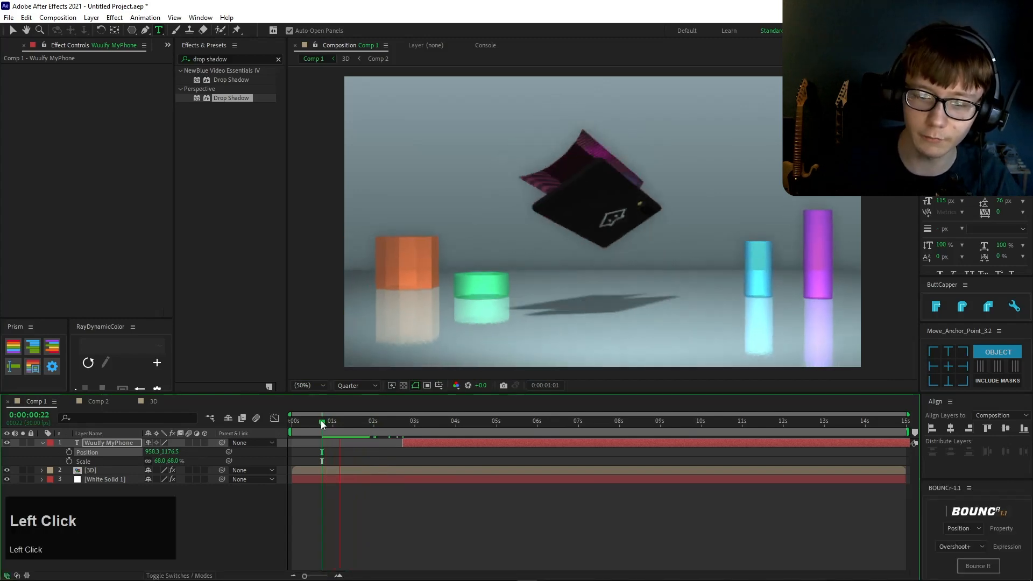
pyautogui.press('space')
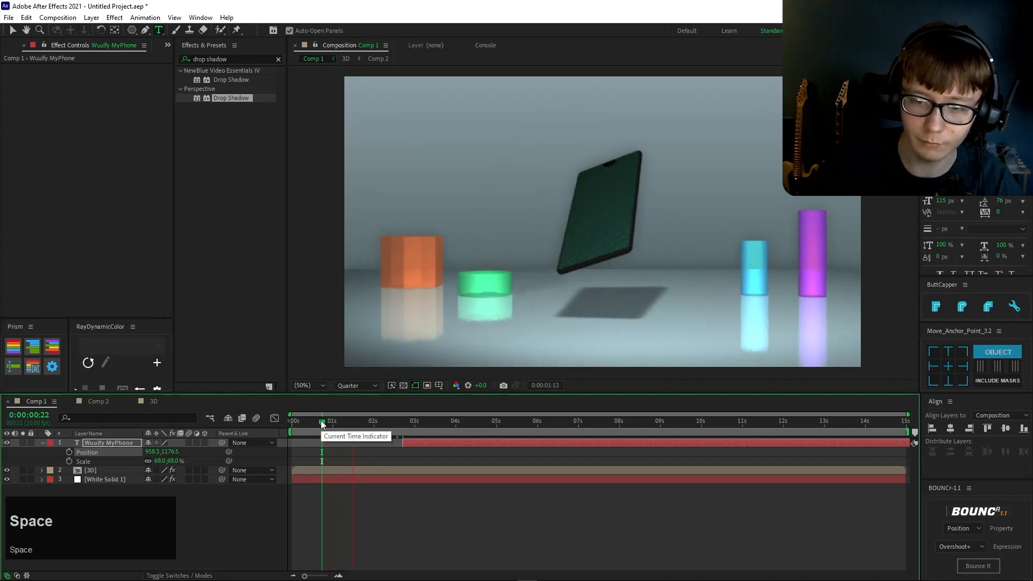
pyautogui.click(321, 422)
pyautogui.press('space')
pyautogui.moveTo(320, 421); pyautogui.dragTo(353, 421)
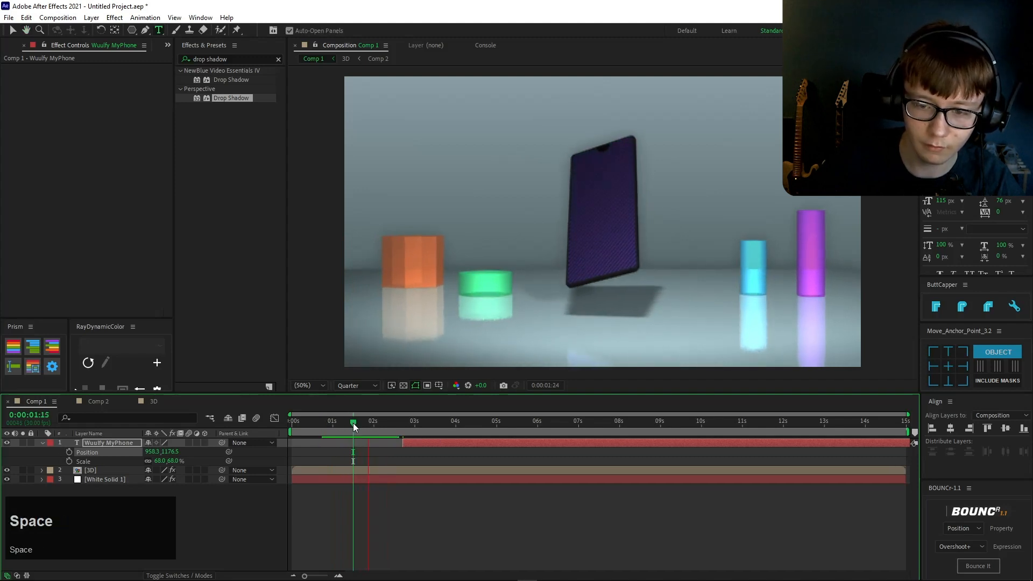
# Step: Move the title layer's start to 0:00:01:10 and add a position keyframe of 958.3, 1176.5 there
pyautogui.click(406, 443)
pyautogui.moveTo(358, 446); pyautogui.dragTo(347, 444)
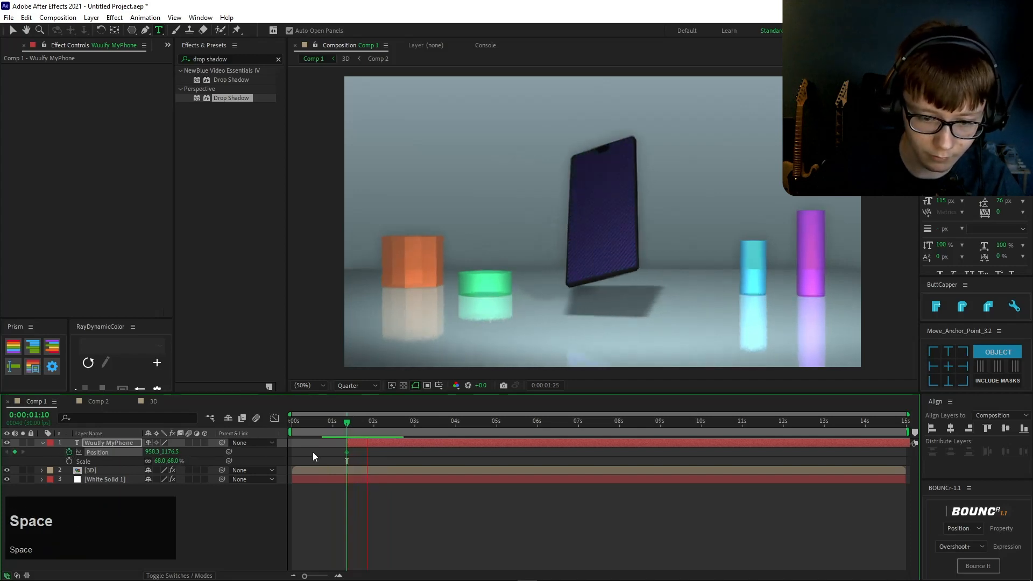
pyautogui.press('space')
# Step: Keyframe the title's position at 958.3, 961.5 at 0:00:02:06 and apply a Drop Shadow with distance 11 and softness 43
pyautogui.moveTo(602, 379); pyautogui.dragTo(603, 312)
pyautogui.moveTo(153, 452); pyautogui.dragTo(134, 454)
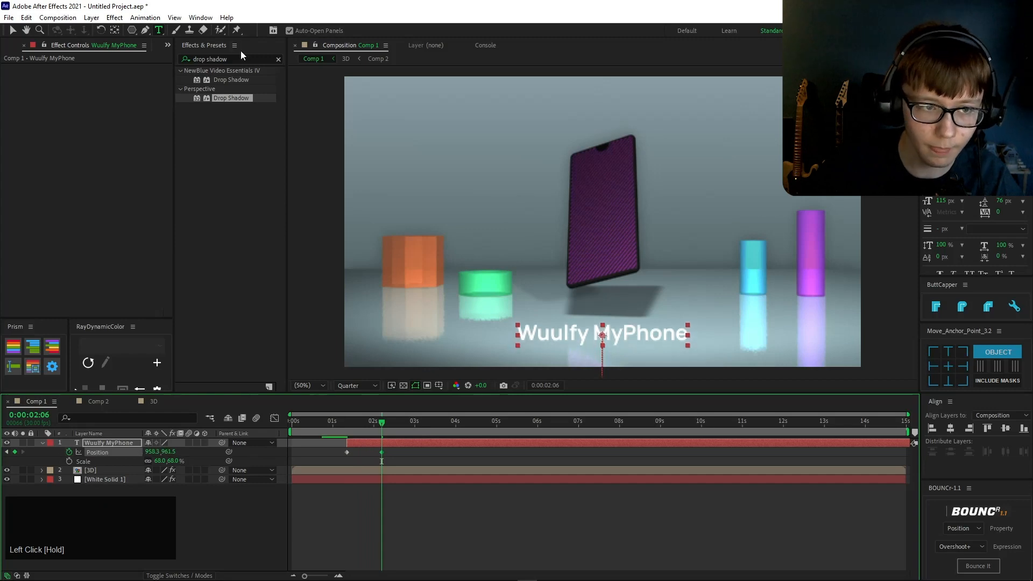
pyautogui.click(190, 60)
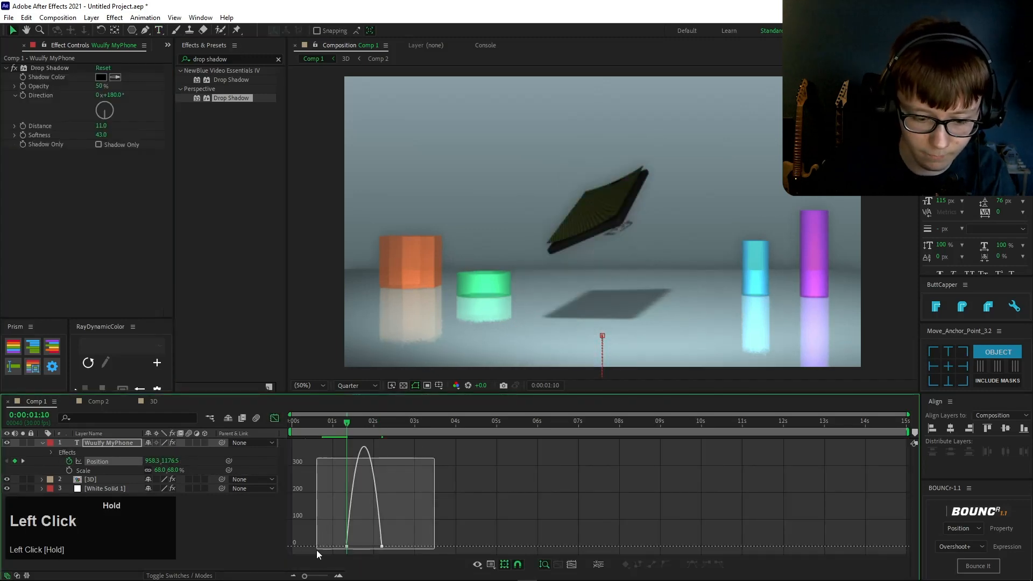
# Step: Reshape the title's position speed graph into an early sharp peak with a long ease-out and preview the animation from the beginning
pyautogui.moveTo(316, 550); pyautogui.dragTo(386, 543)
pyautogui.press('space')
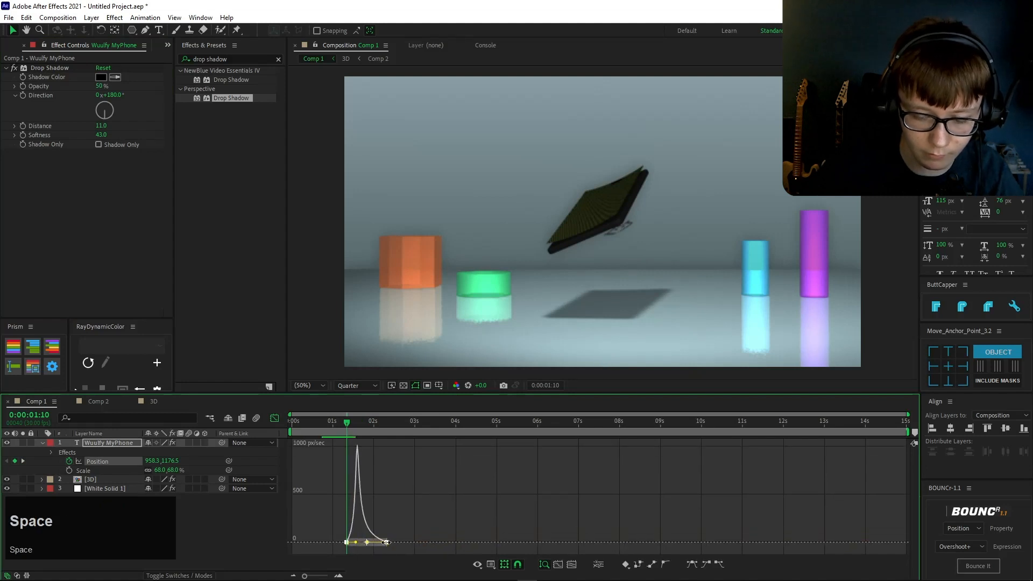
pyautogui.click(274, 427)
pyautogui.press('space')
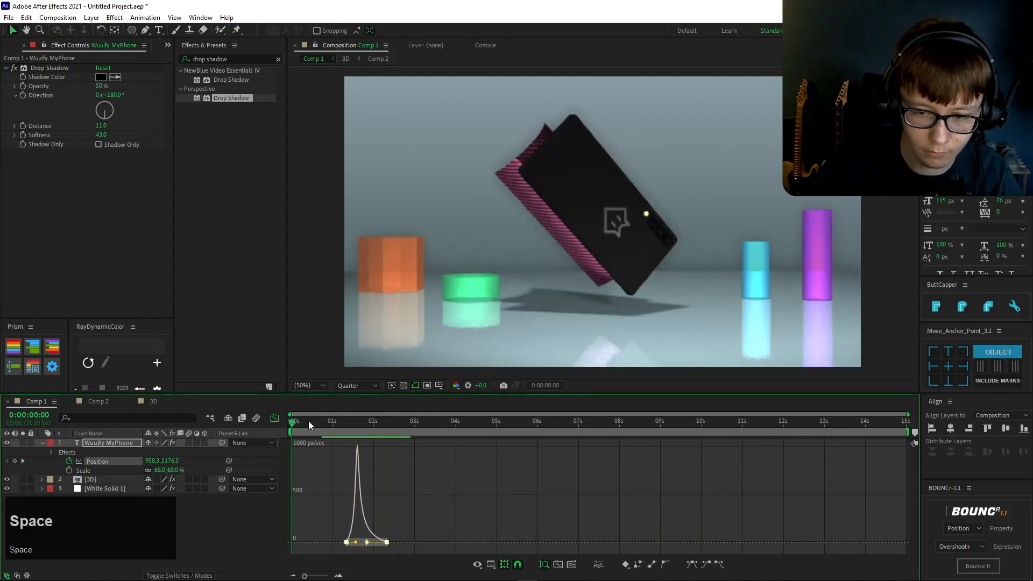
pyautogui.click(268, 417)
pyautogui.click(270, 418)
pyautogui.press('space')
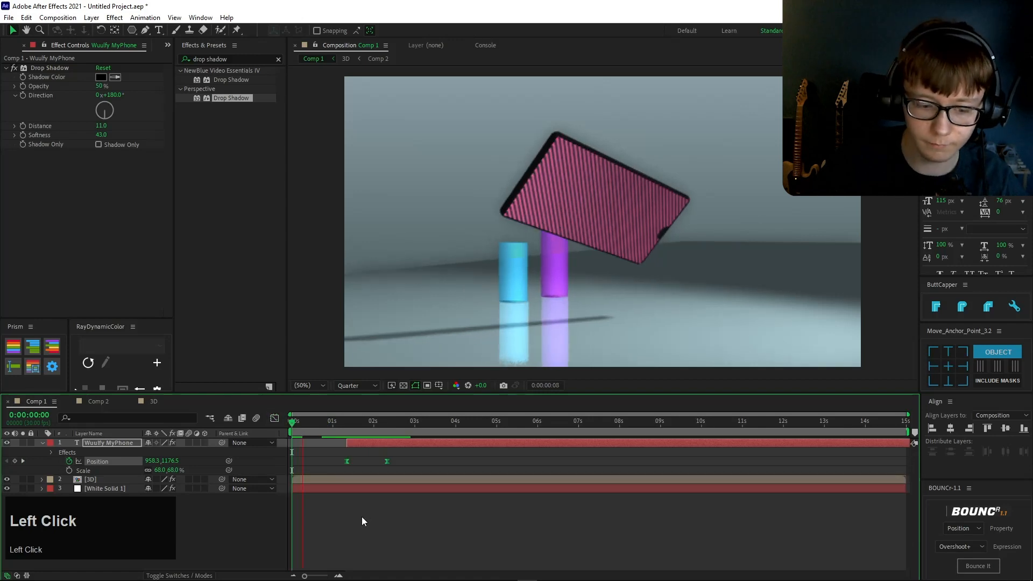